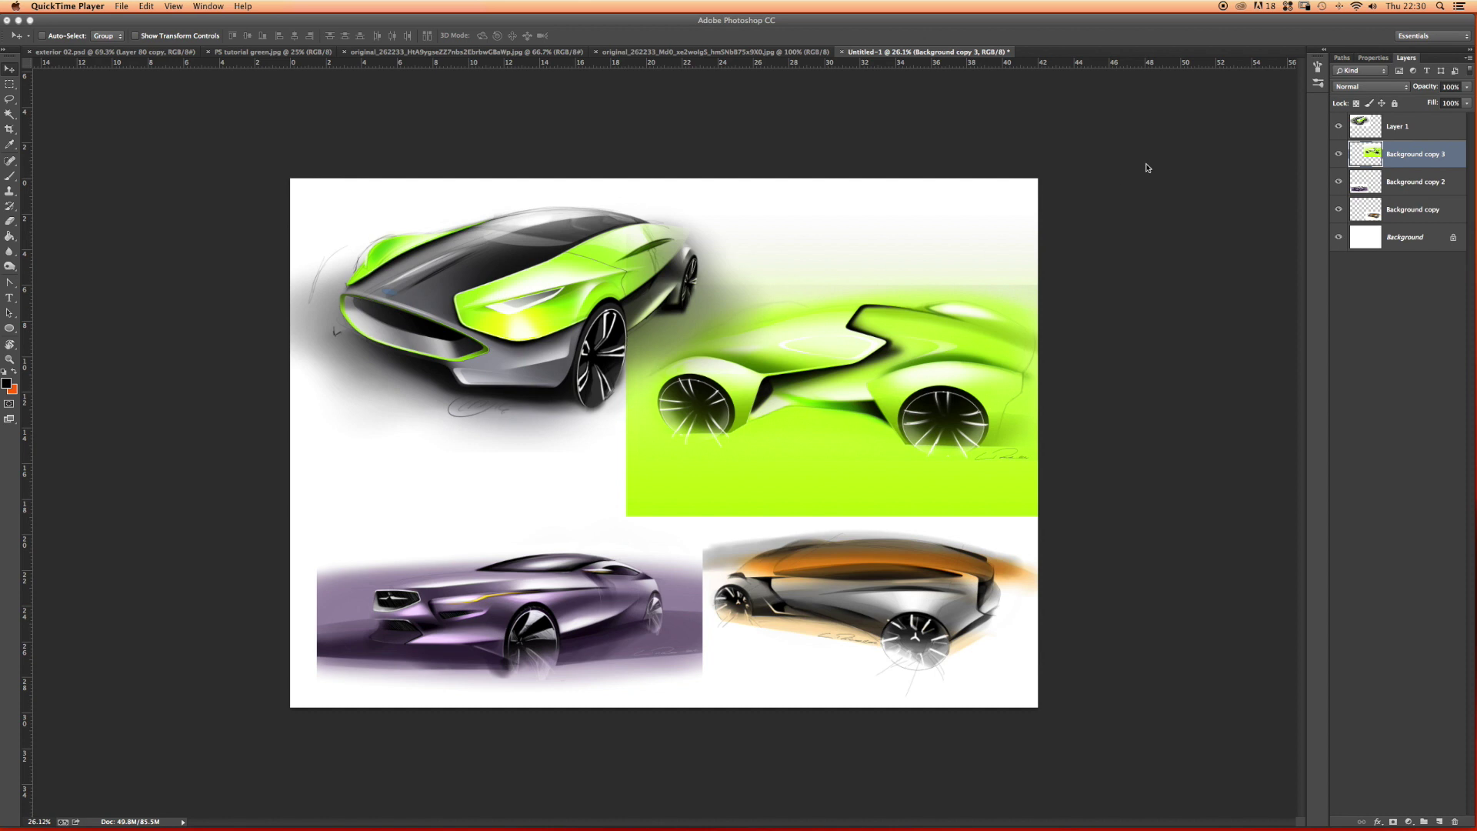
Activate Photoshop and select Layer 1, the top-left green car, in the Layers panel
{"action": "left_click", "coordinate": [1376, 125]}
{"action": "left_click", "coordinate": [1376, 125]}
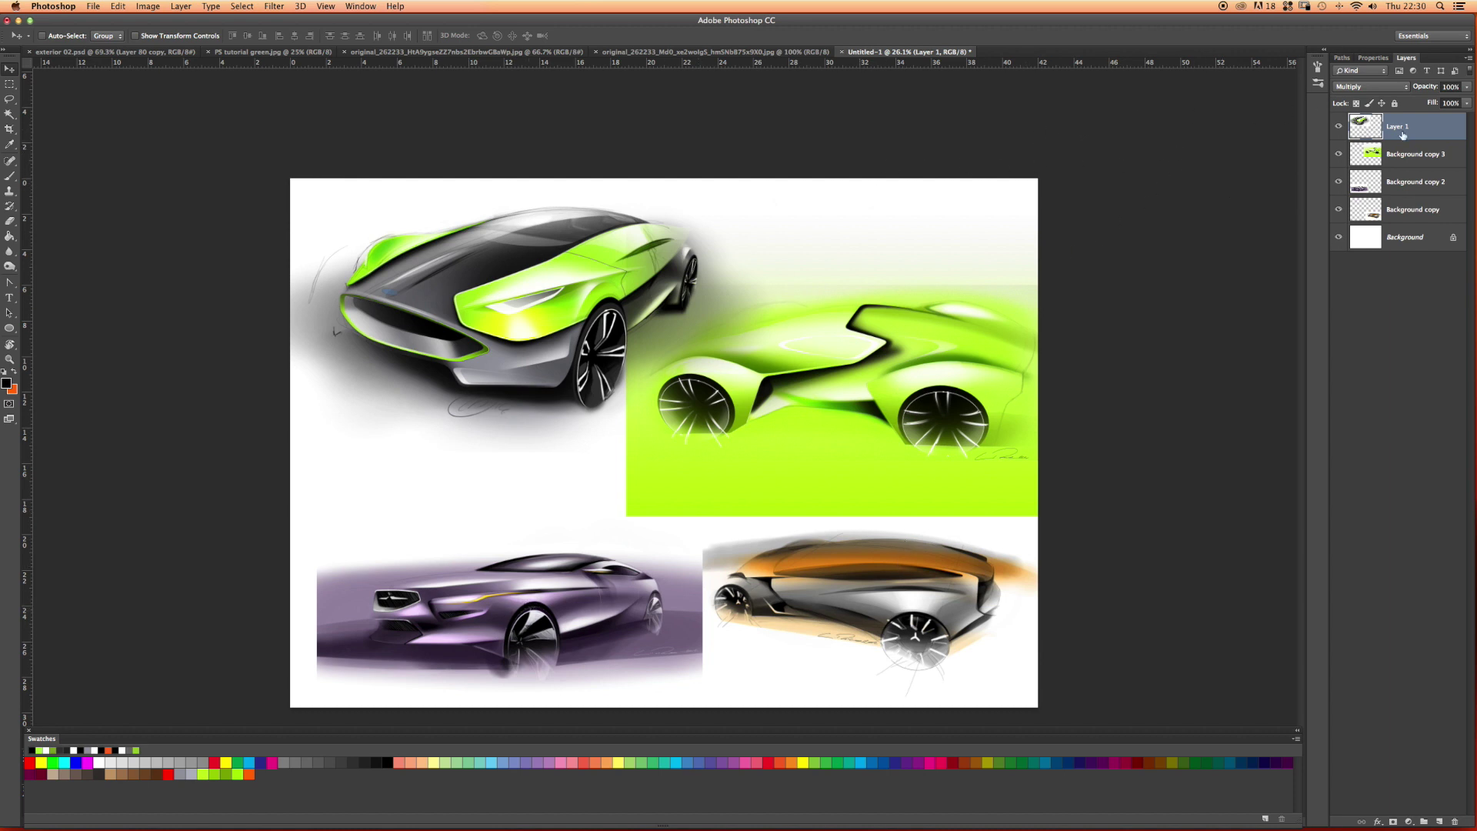
Desaturate Layer 1 as a test, undo it, and bring up Hue/Saturation with Cmd+U
{"action": "key", "text": "super+shift+u"}
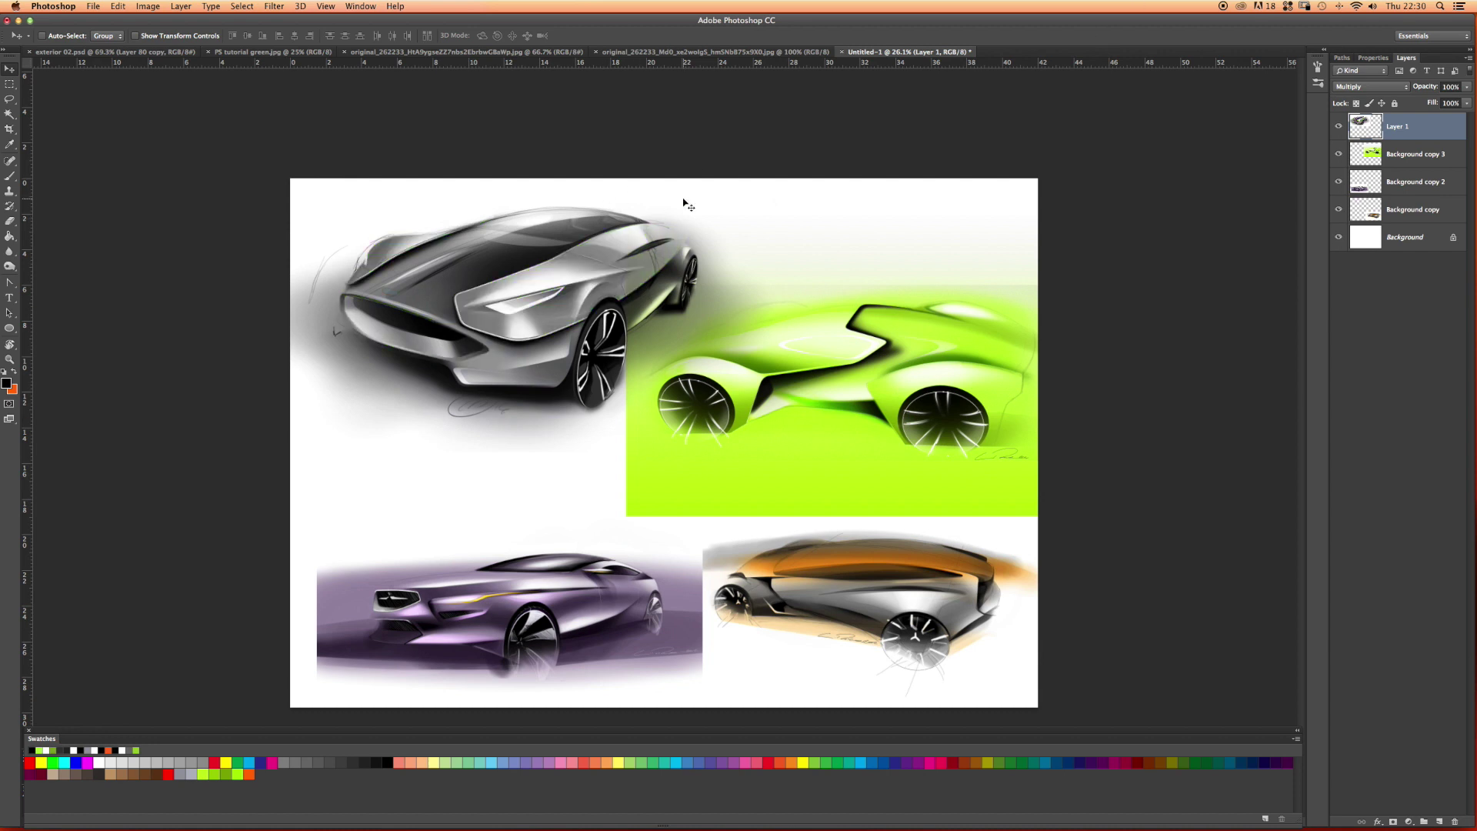
{"action": "key", "text": "super+z"}
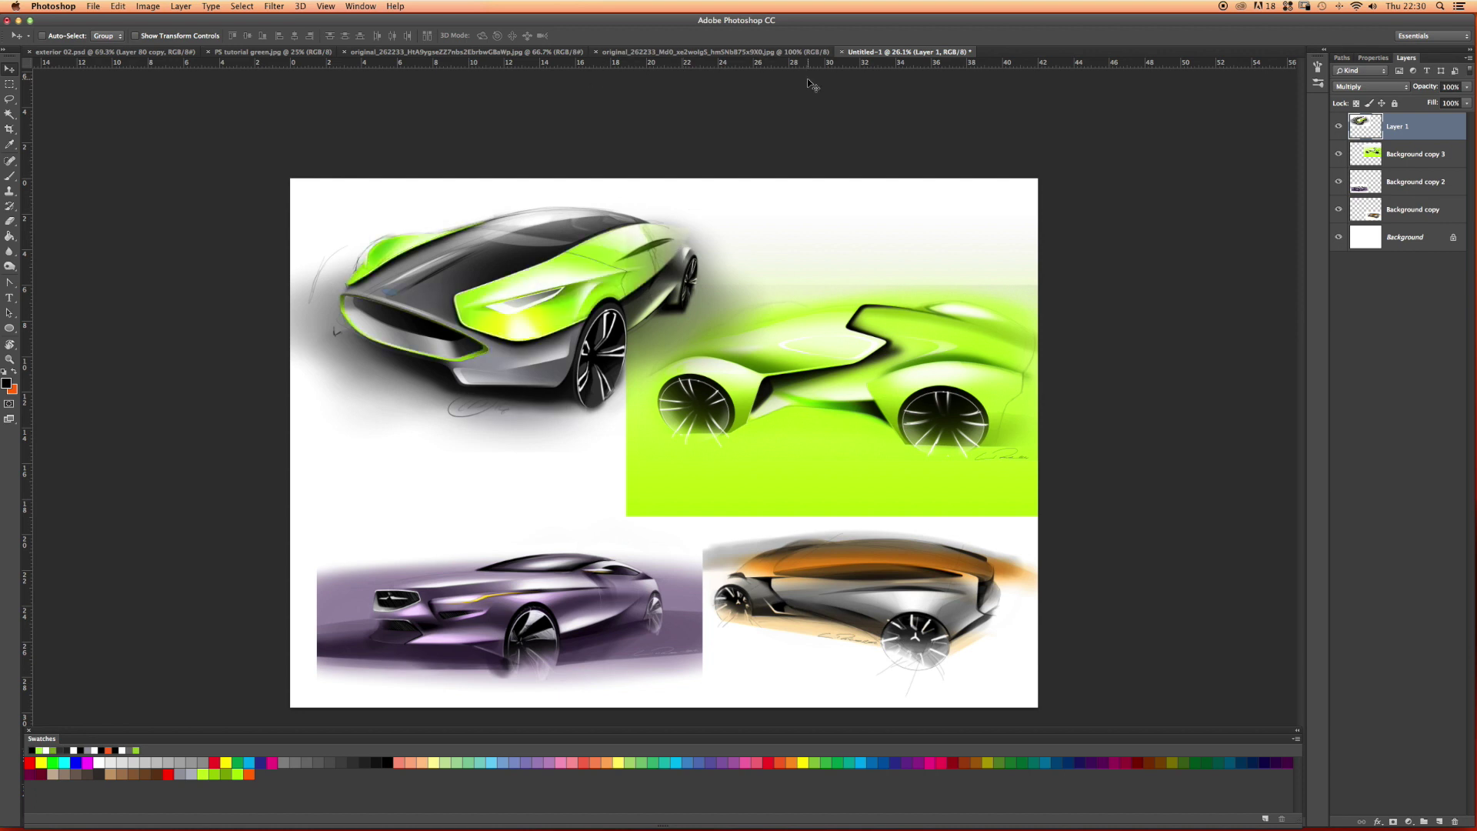
{"action": "key", "text": "super+u"}
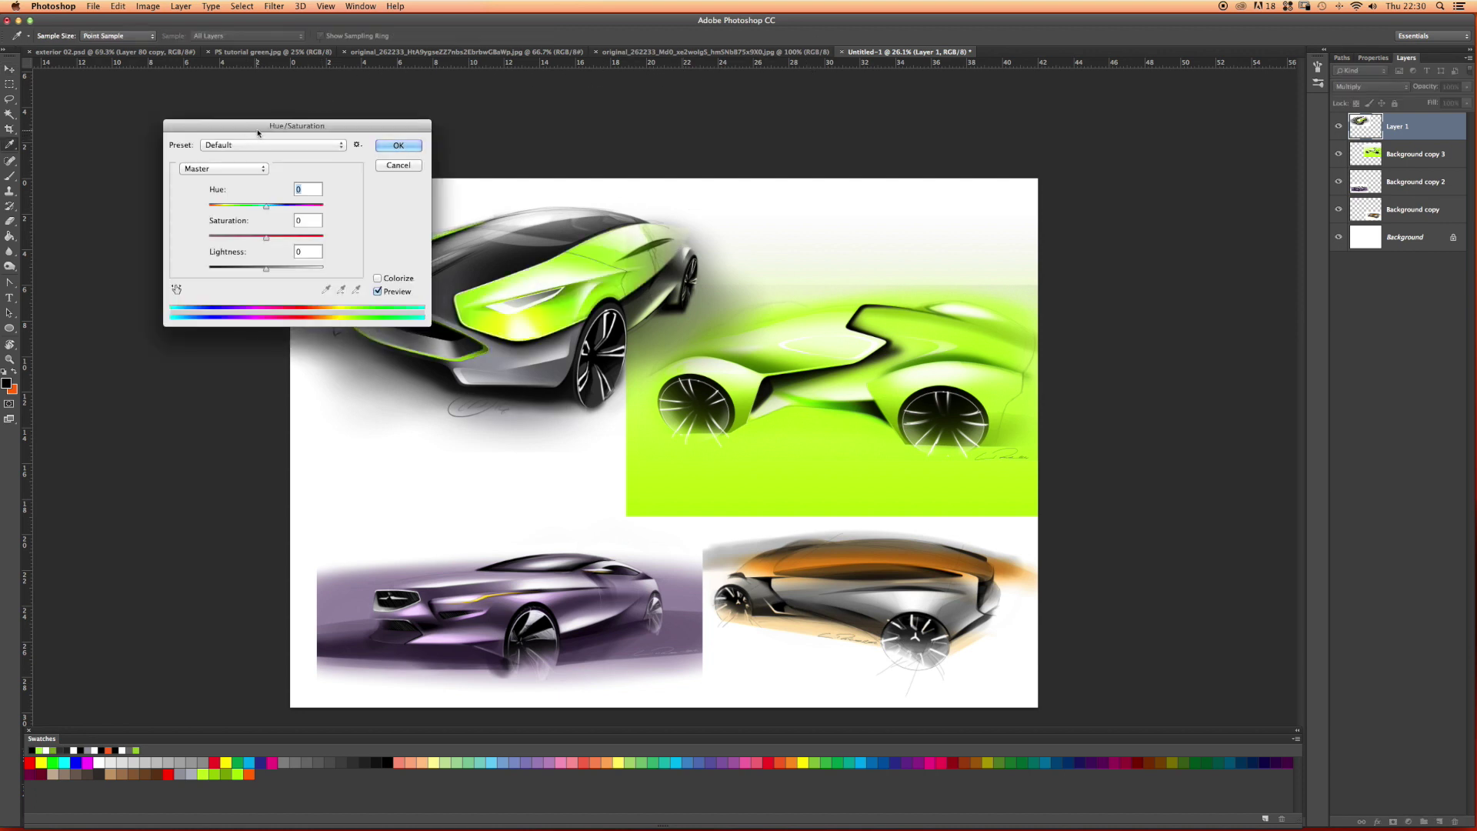
{"action": "left_click_drag", "start_coordinate": [257, 132], "coordinate": [290, 149]}
Close the unchanged dialog and reopen Hue/Saturation from Image > Adjustments
{"action": "left_click", "coordinate": [171, 8]}
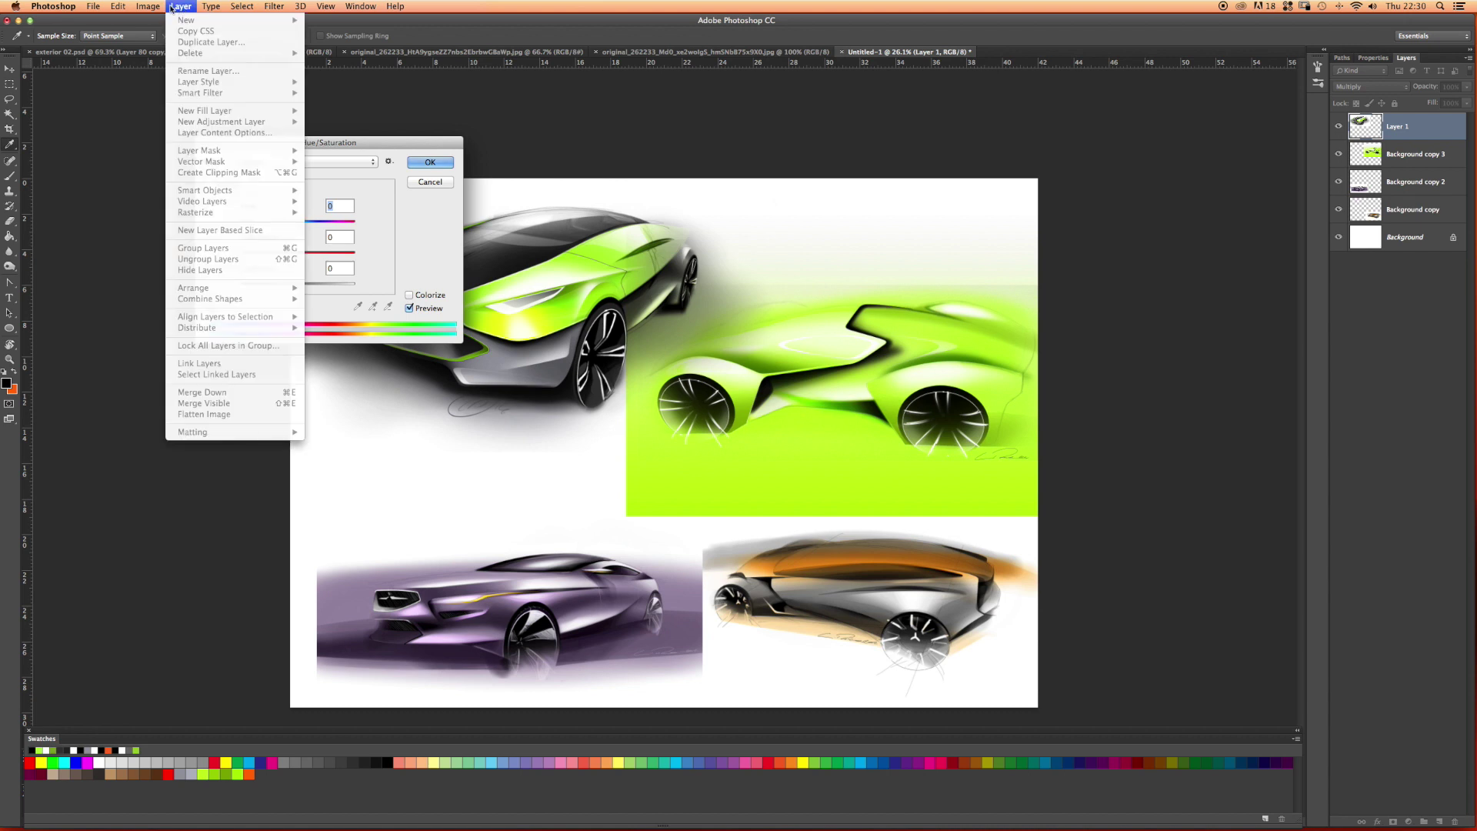
{"action": "mouse_move", "coordinate": [158, 8]}
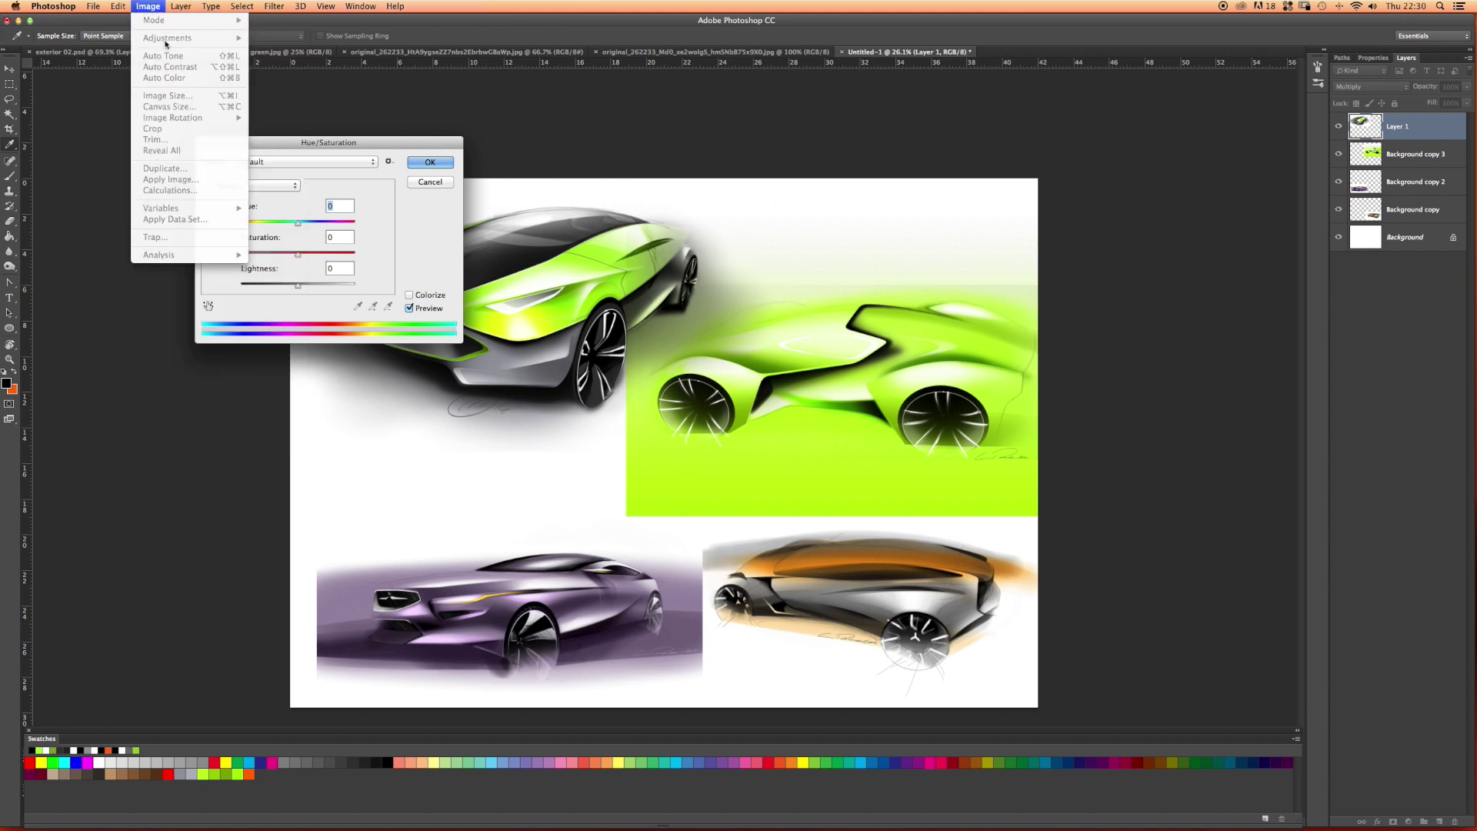
{"action": "left_click", "coordinate": [408, 133]}
{"action": "left_click", "coordinate": [425, 166]}
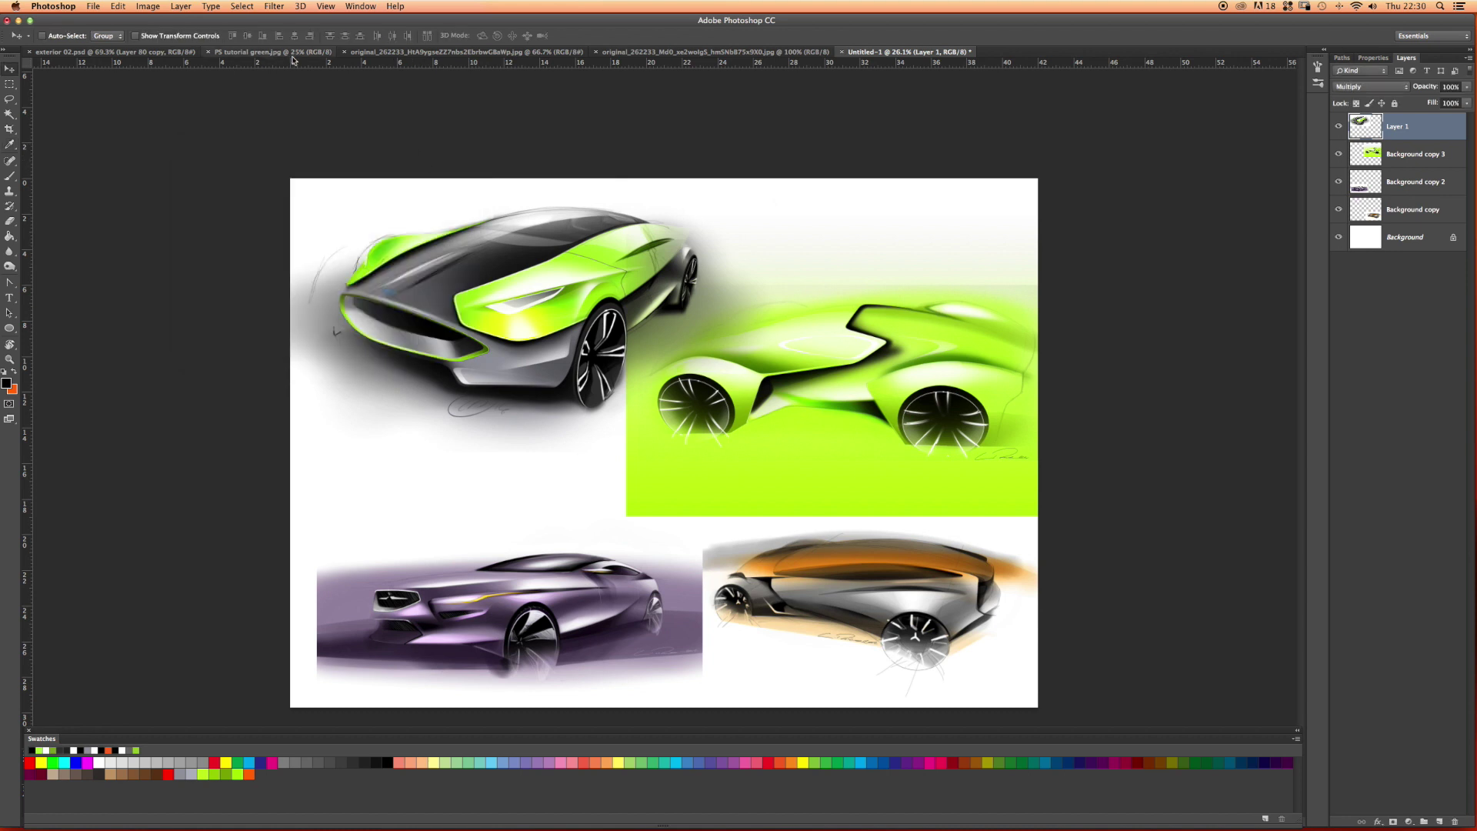
{"action": "left_click", "coordinate": [148, 6]}
{"action": "mouse_move", "coordinate": [171, 39]}
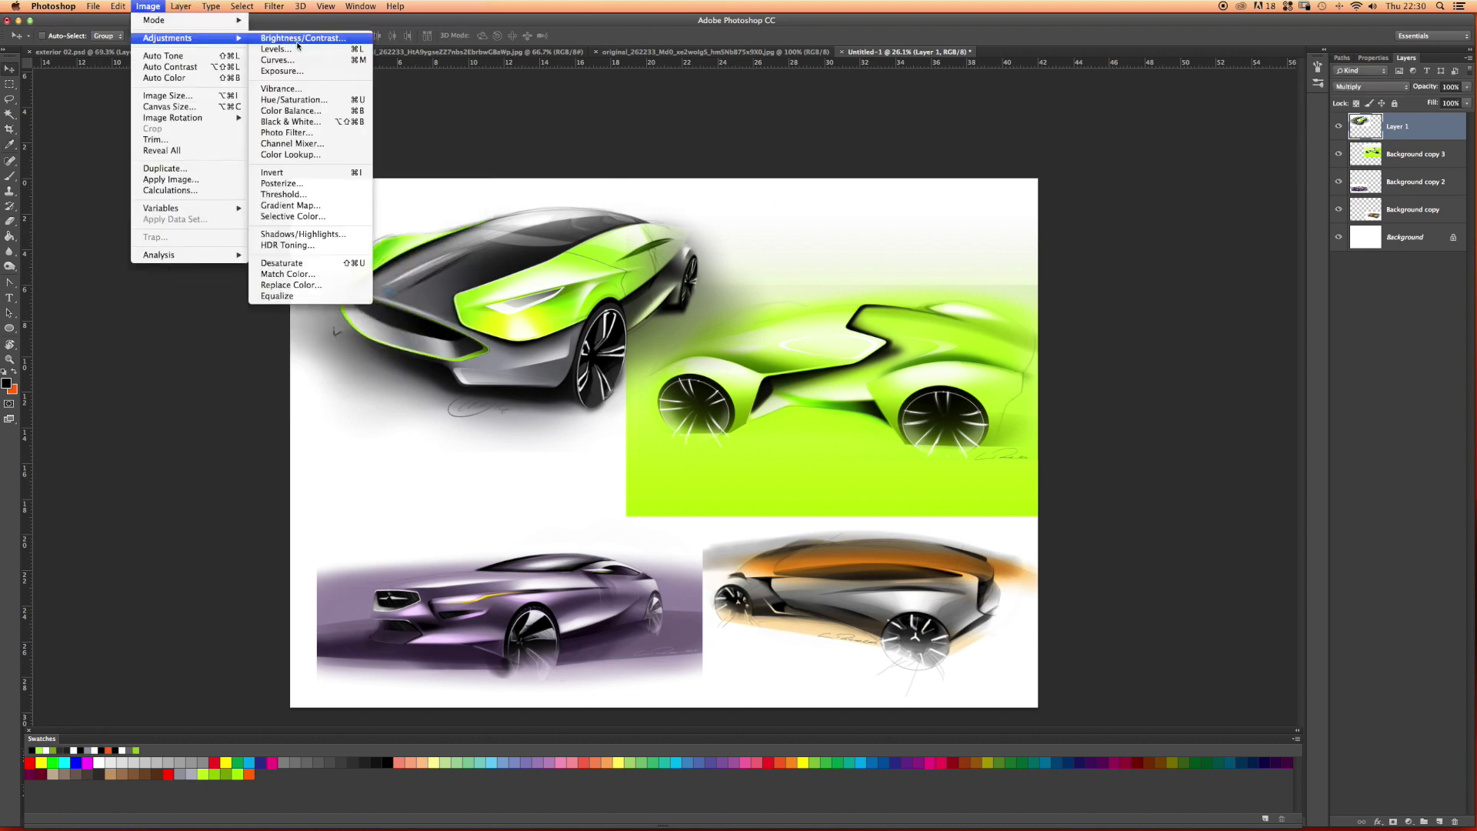
{"action": "left_click", "coordinate": [311, 101]}
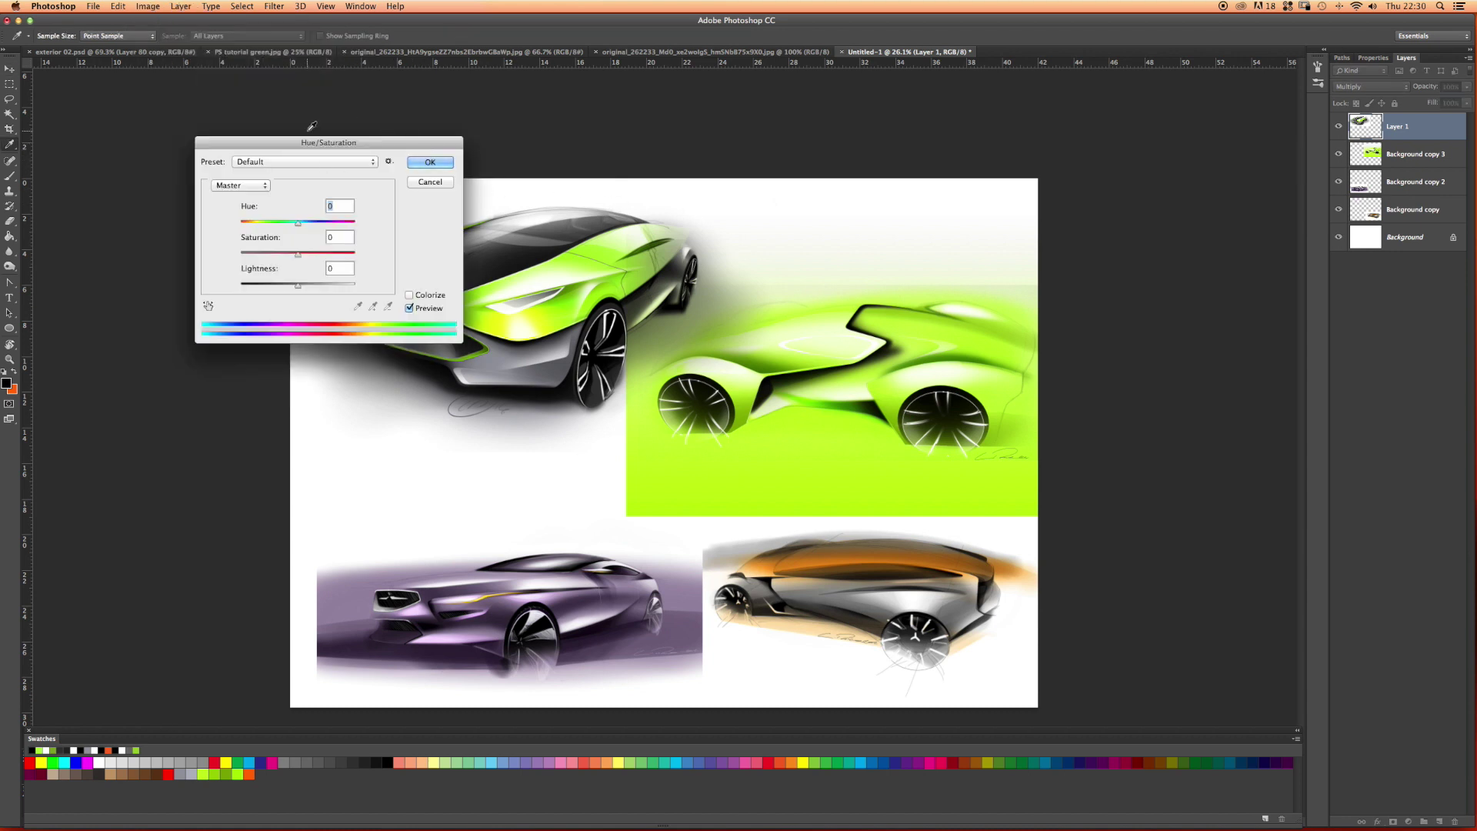
Try a Greens-range hue shift of -6 on the top-left car
{"action": "left_click_drag", "start_coordinate": [310, 154], "coordinate": [1113, 157]}
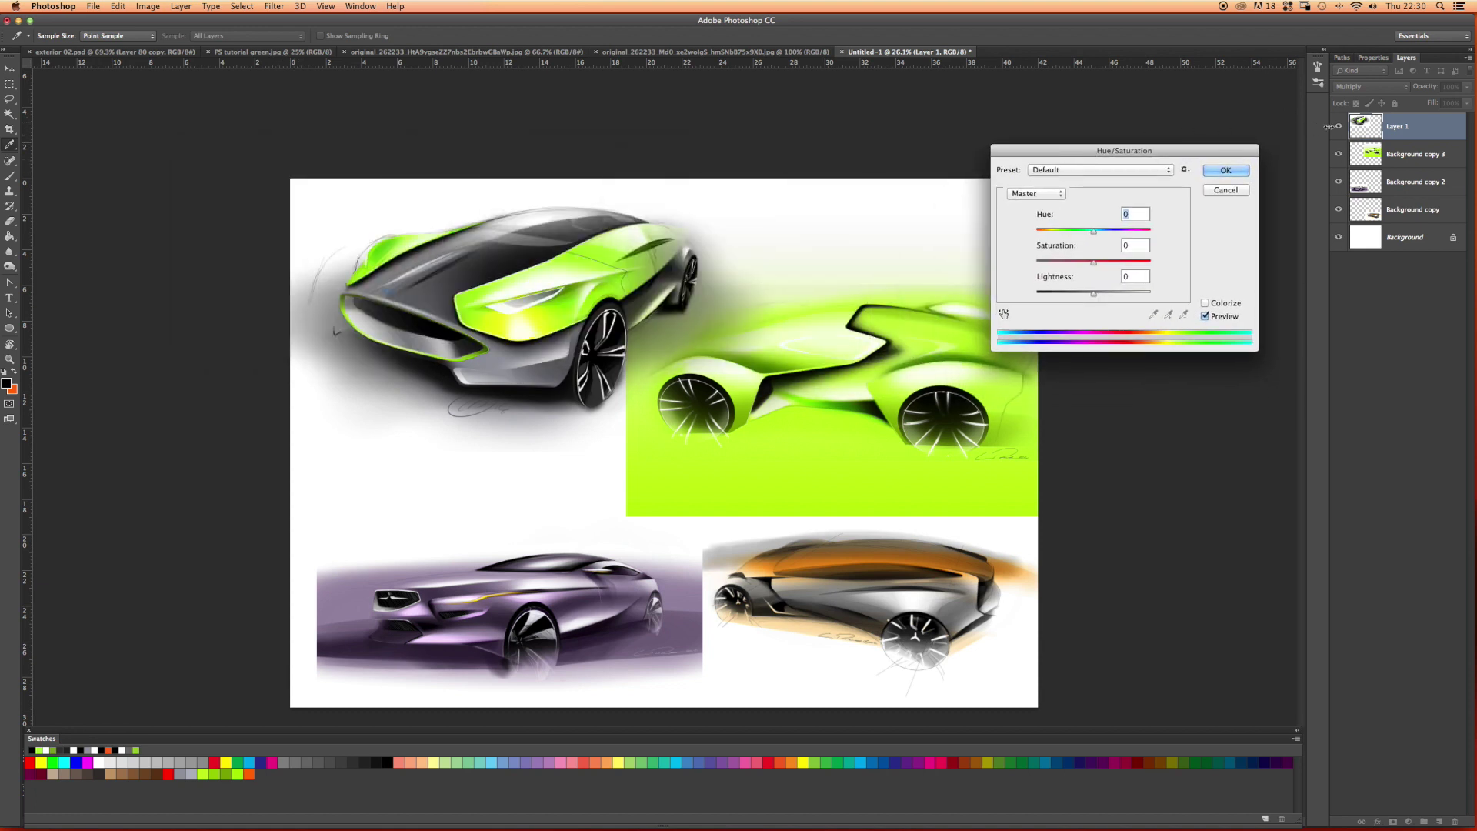
{"action": "left_click", "coordinate": [1027, 195]}
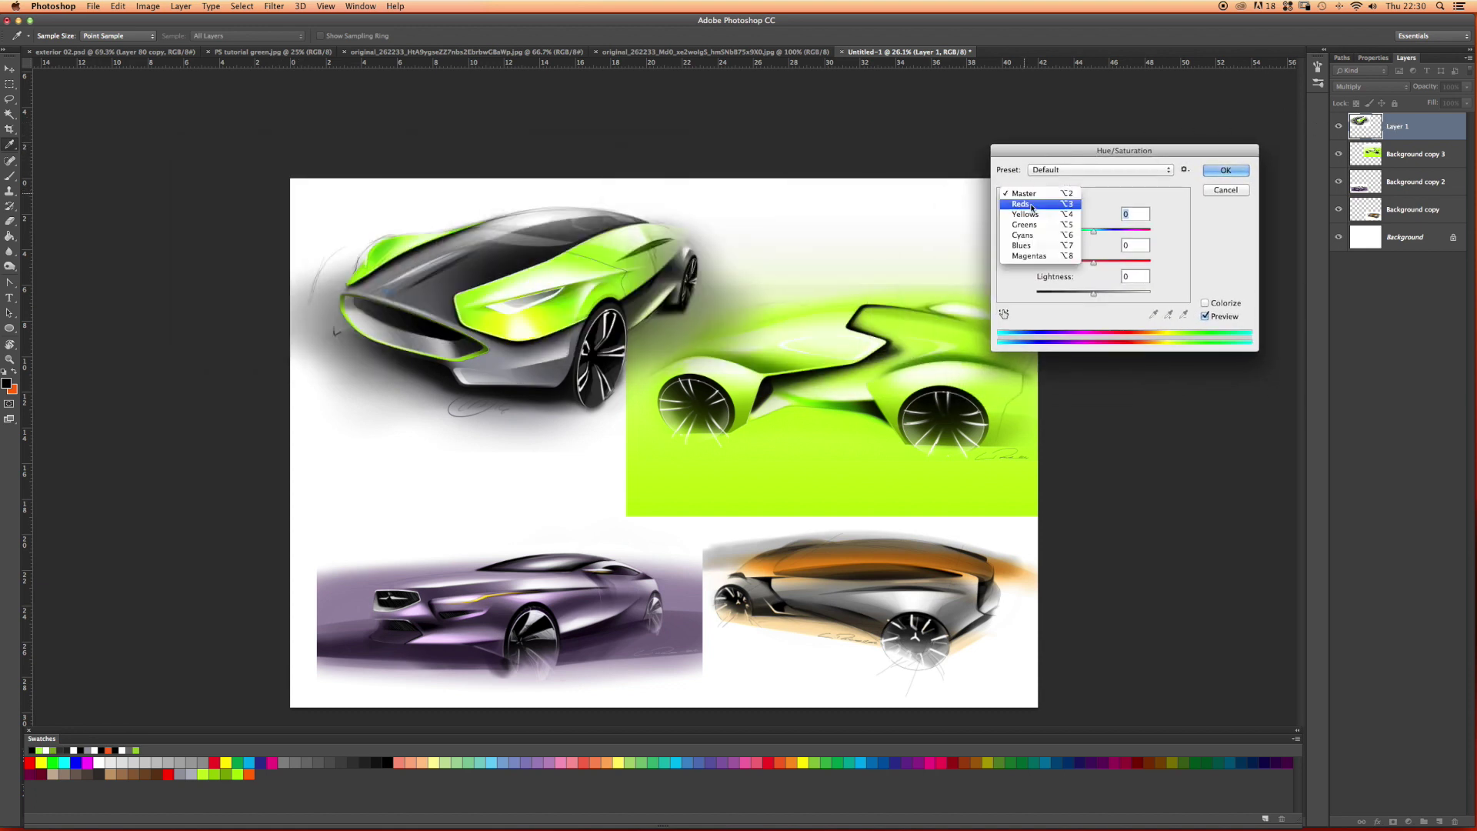
{"action": "left_click", "coordinate": [1026, 224]}
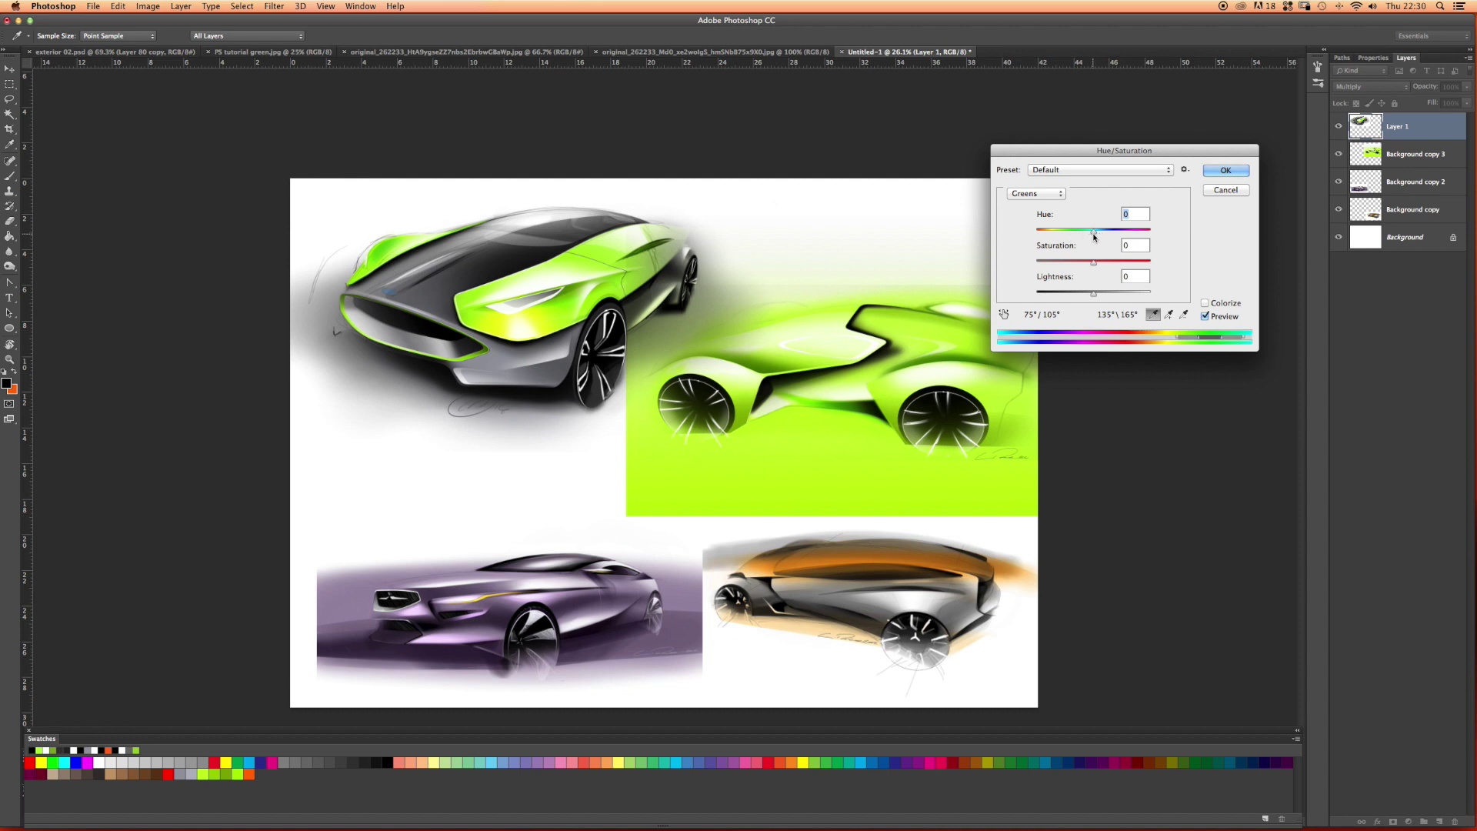
{"action": "left_click_drag", "start_coordinate": [1093, 232], "coordinate": [1095, 293]}
{"action": "left_click_drag", "start_coordinate": [1036, 231], "coordinate": [1090, 231]}
Switch back to Master, set Hue to -39, tweak Lightness slightly, and apply
{"action": "left_click", "coordinate": [1029, 194]}
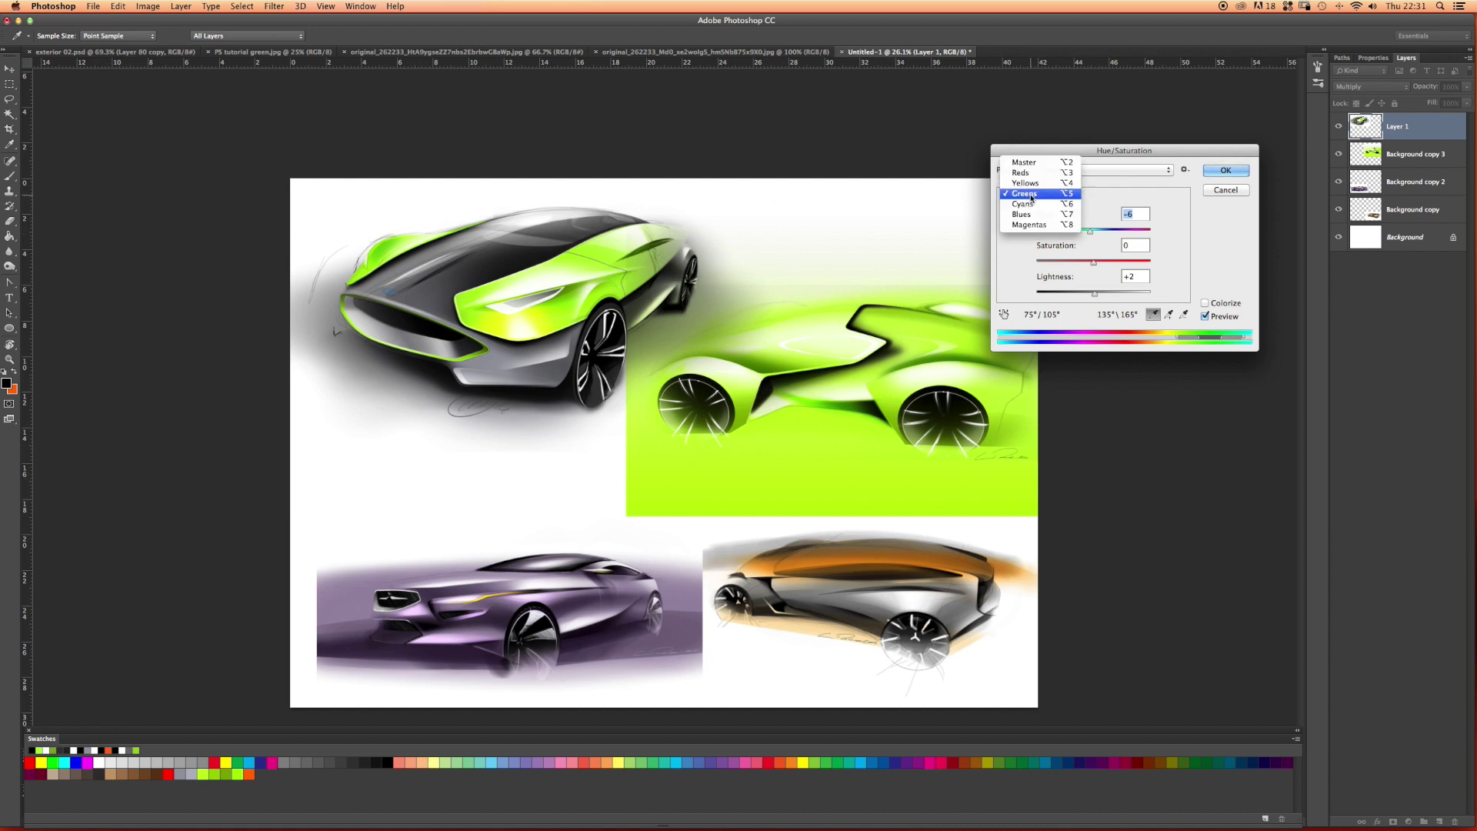
{"action": "left_click", "coordinate": [1032, 164]}
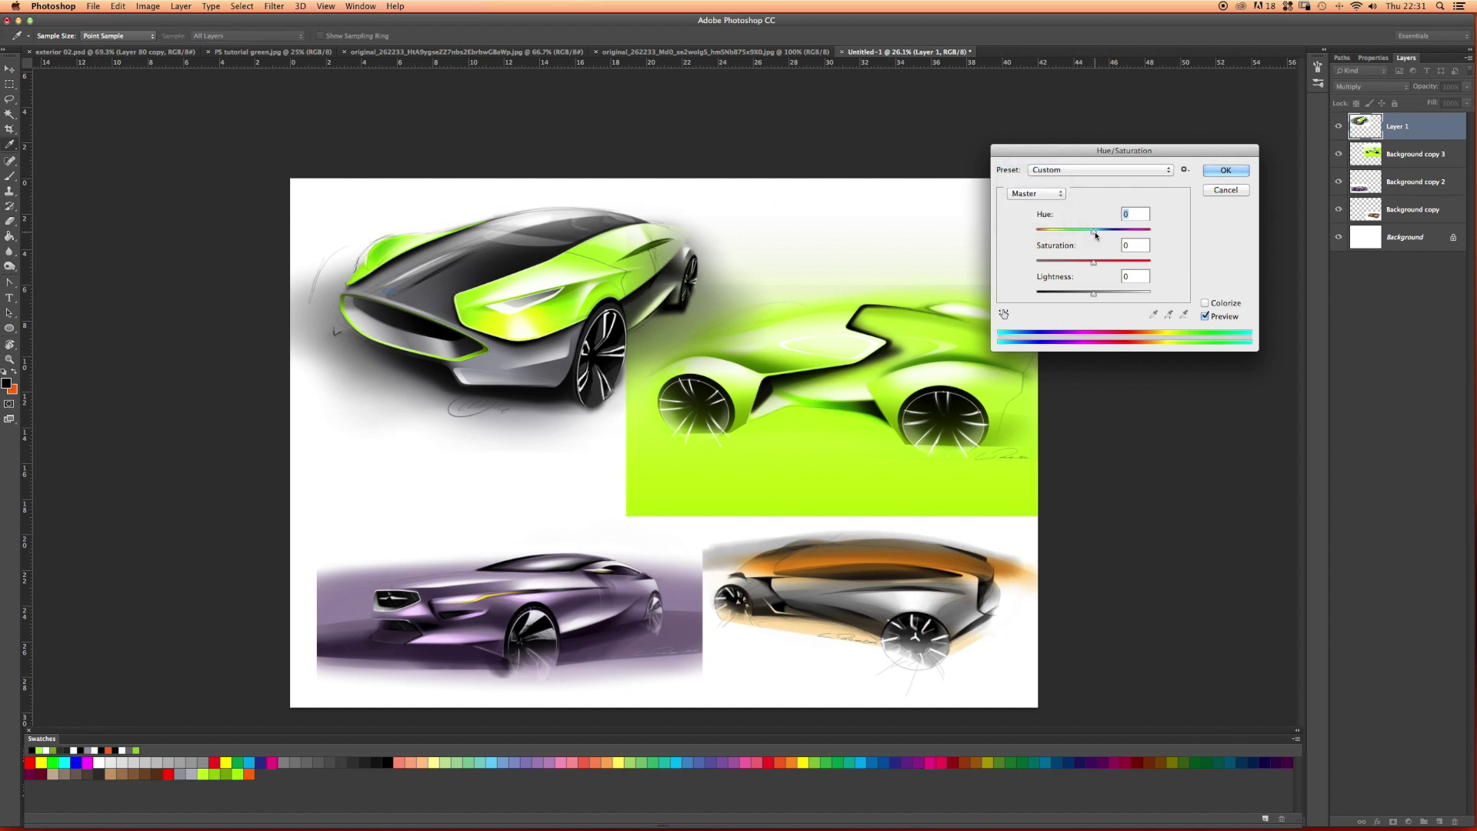
{"action": "mouse_move", "coordinate": [1093, 231]}
{"action": "left_mouse_down"}
{"action": "mouse_move", "coordinate": [1048, 231]}
{"action": "mouse_move", "coordinate": [1071, 233]}
{"action": "left_mouse_up"}
{"action": "left_click", "coordinate": [1023, 193]}
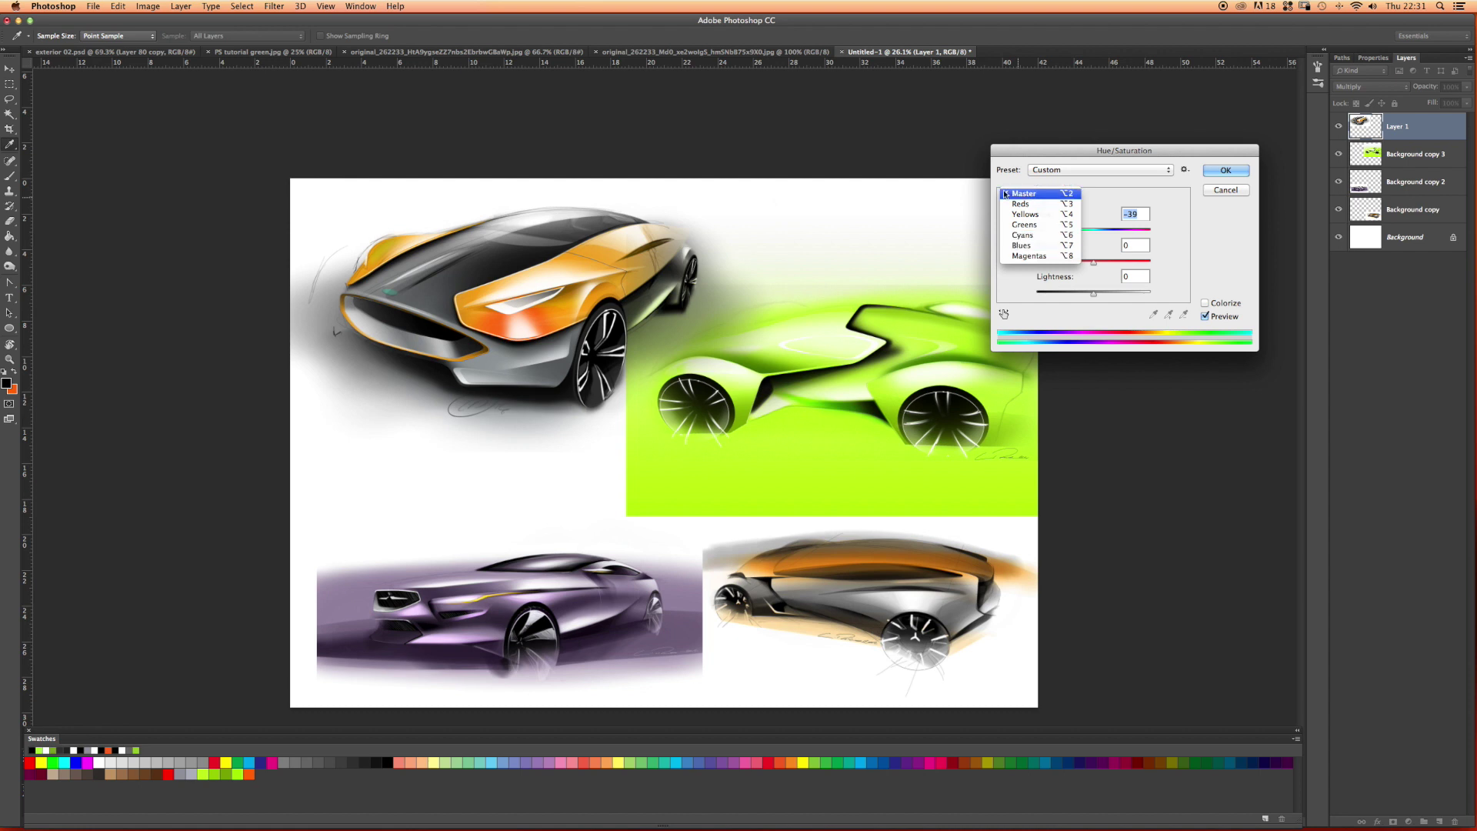
{"action": "left_click", "coordinate": [1096, 217]}
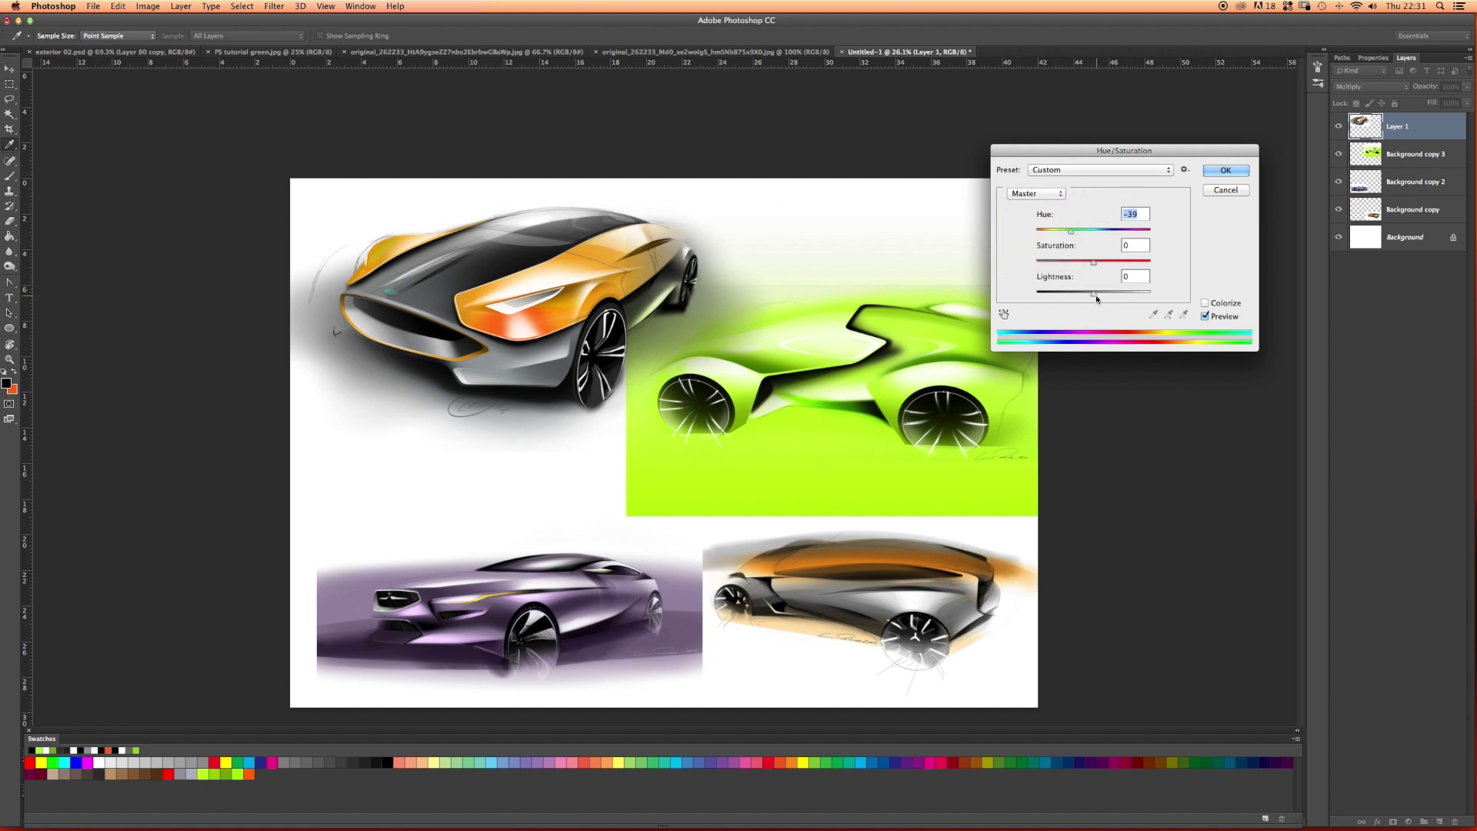
{"action": "mouse_move", "coordinate": [1093, 293]}
{"action": "left_mouse_down"}
{"action": "mouse_move", "coordinate": [1074, 294]}
{"action": "mouse_move", "coordinate": [1095, 302]}
{"action": "left_mouse_up"}
{"action": "key", "text": "Return"}
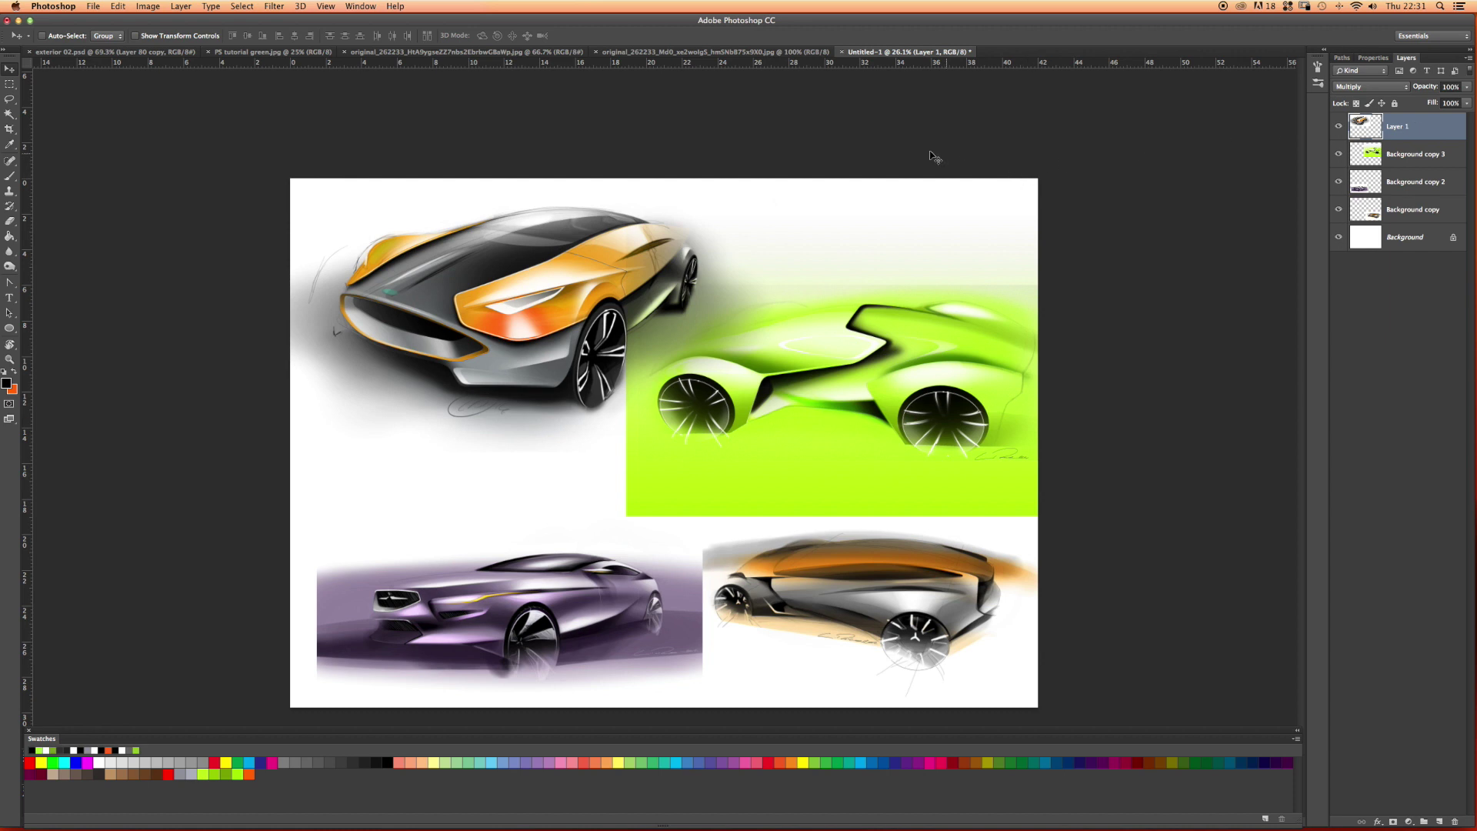
Undo the -39 hue shift and toggle Layer 1's visibility off and on to compare
{"action": "key", "text": "ctrl+z"}
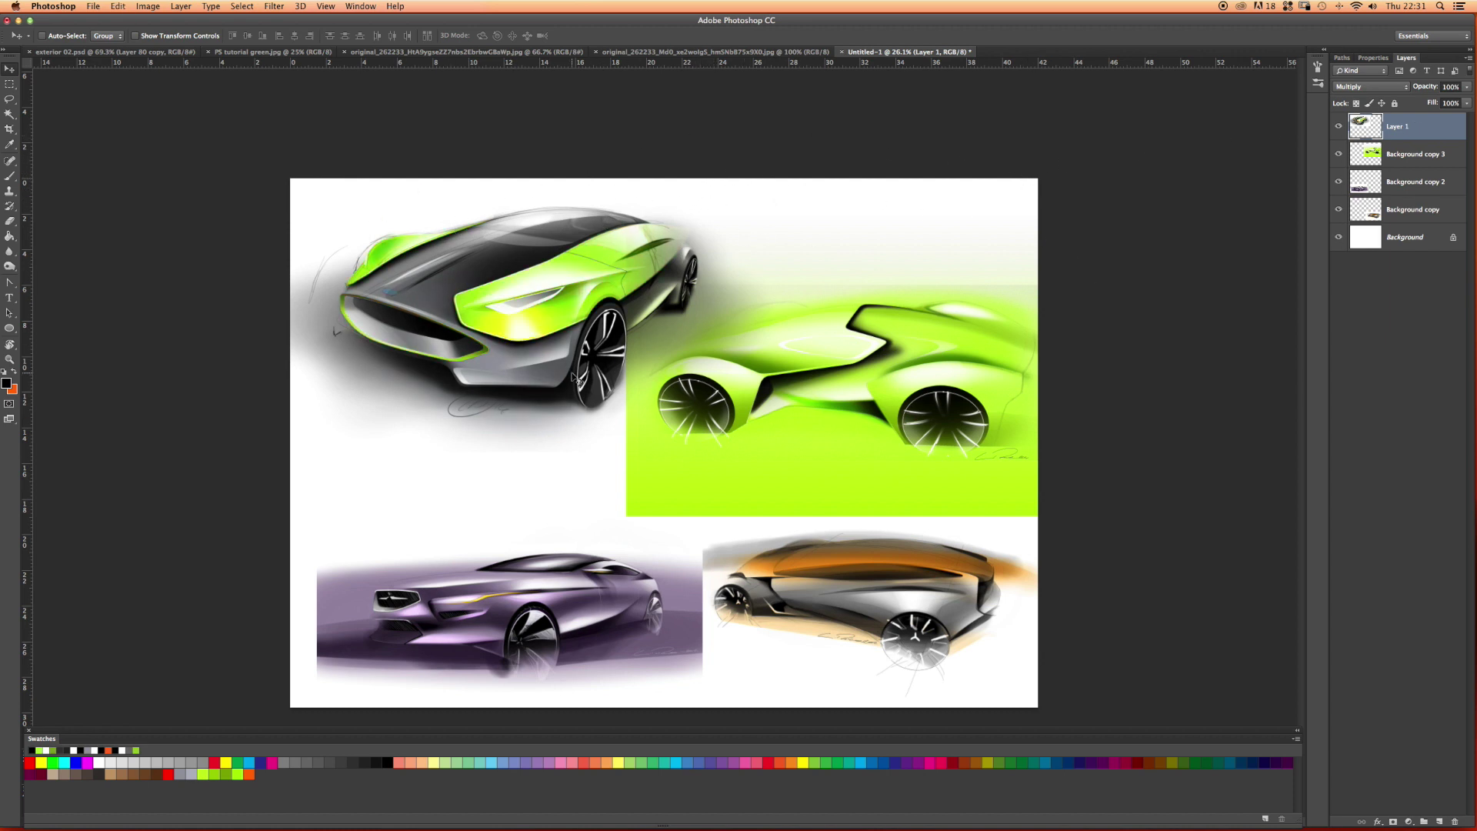
{"action": "left_click", "coordinate": [1339, 129]}
{"action": "left_click", "coordinate": [1339, 129]}
Add a default Hue/Saturation adjustment layer via the Layers panel's New Fill/Adjustment Layer button
{"action": "left_click", "coordinate": [181, 6]}
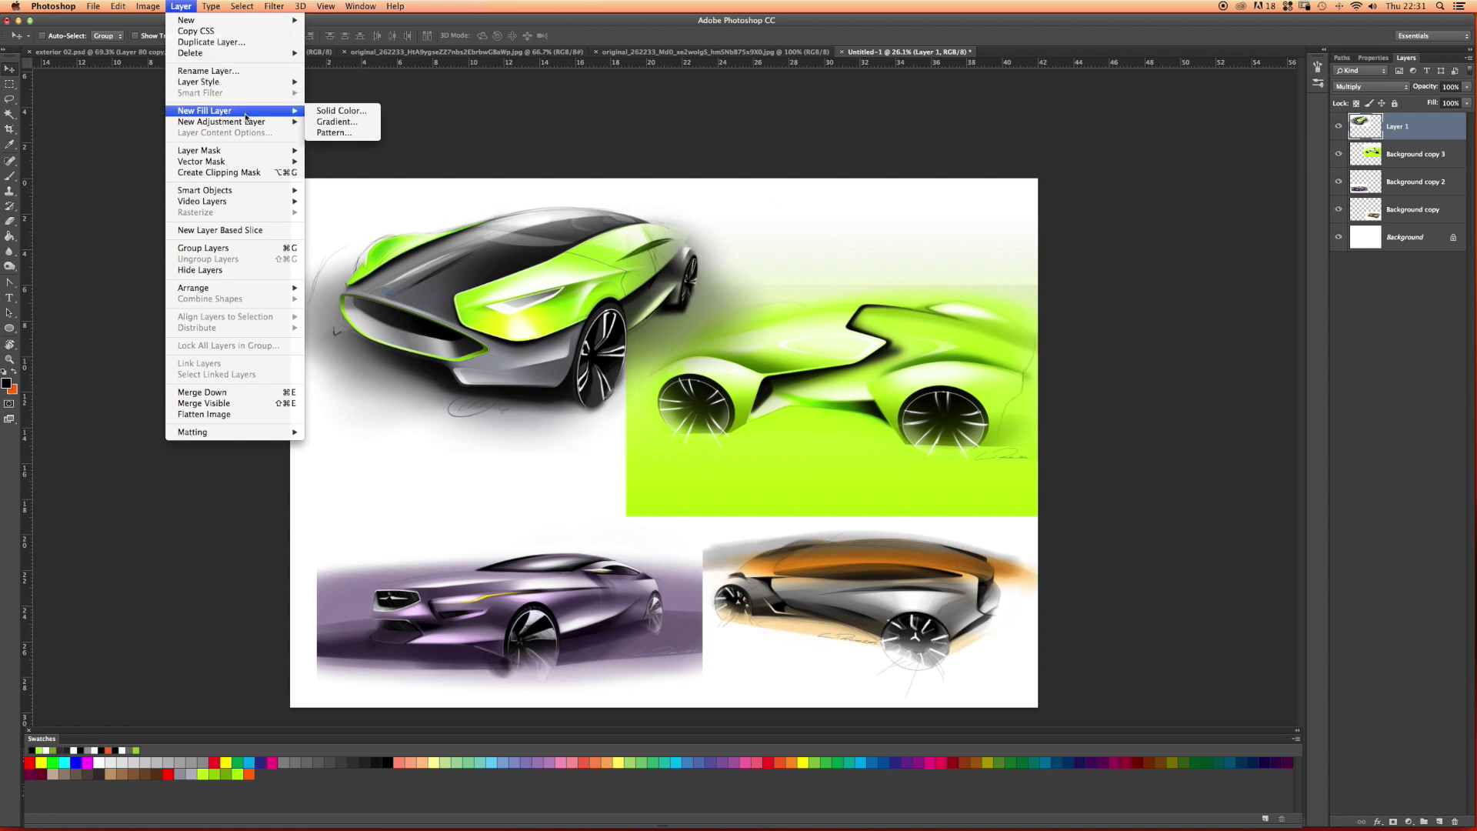
{"action": "mouse_move", "coordinate": [230, 125]}
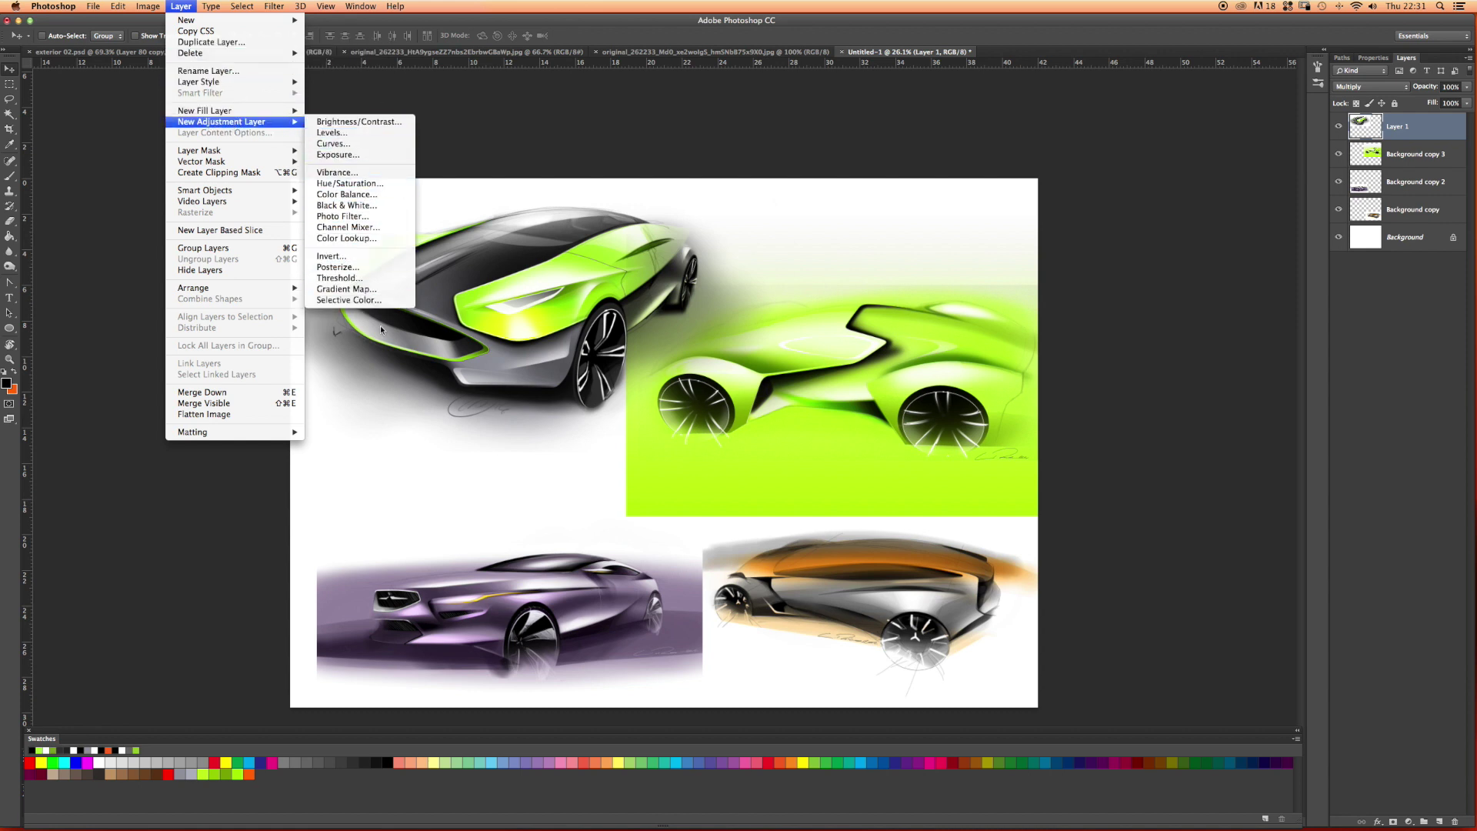
{"action": "left_click", "coordinate": [1409, 823]}
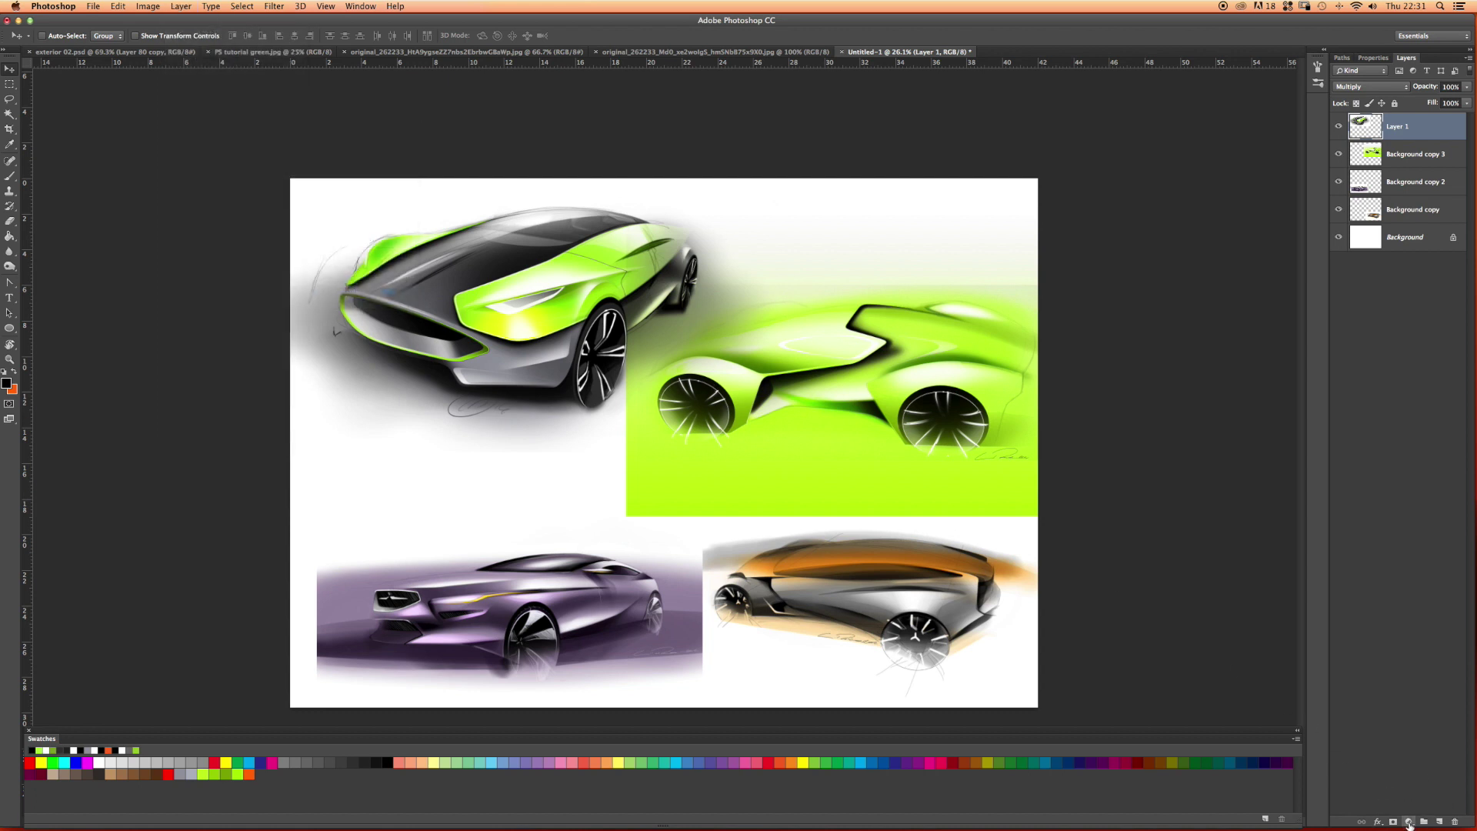
{"action": "left_click", "coordinate": [1410, 823]}
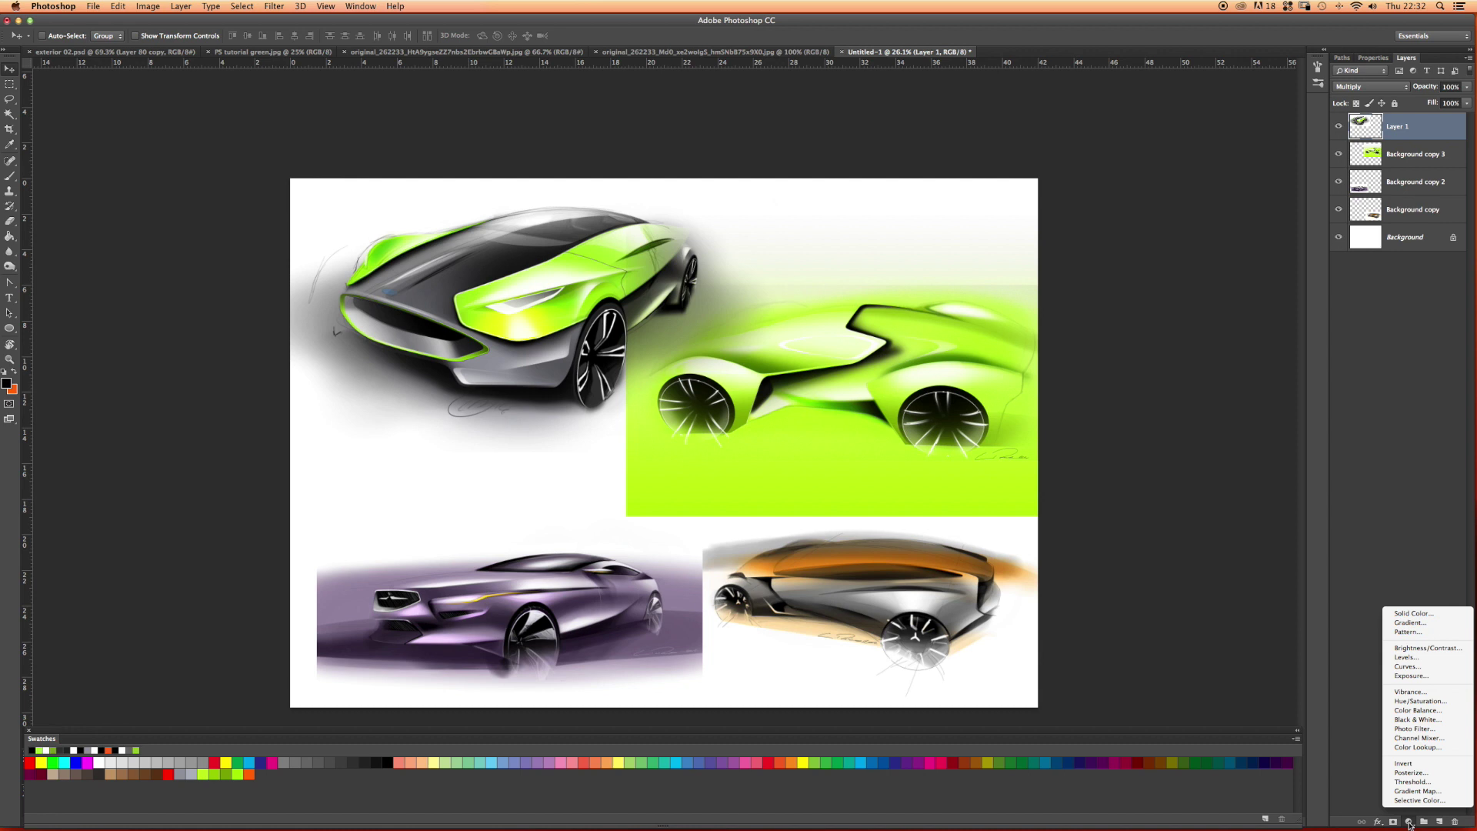
{"action": "left_click", "coordinate": [1407, 702]}
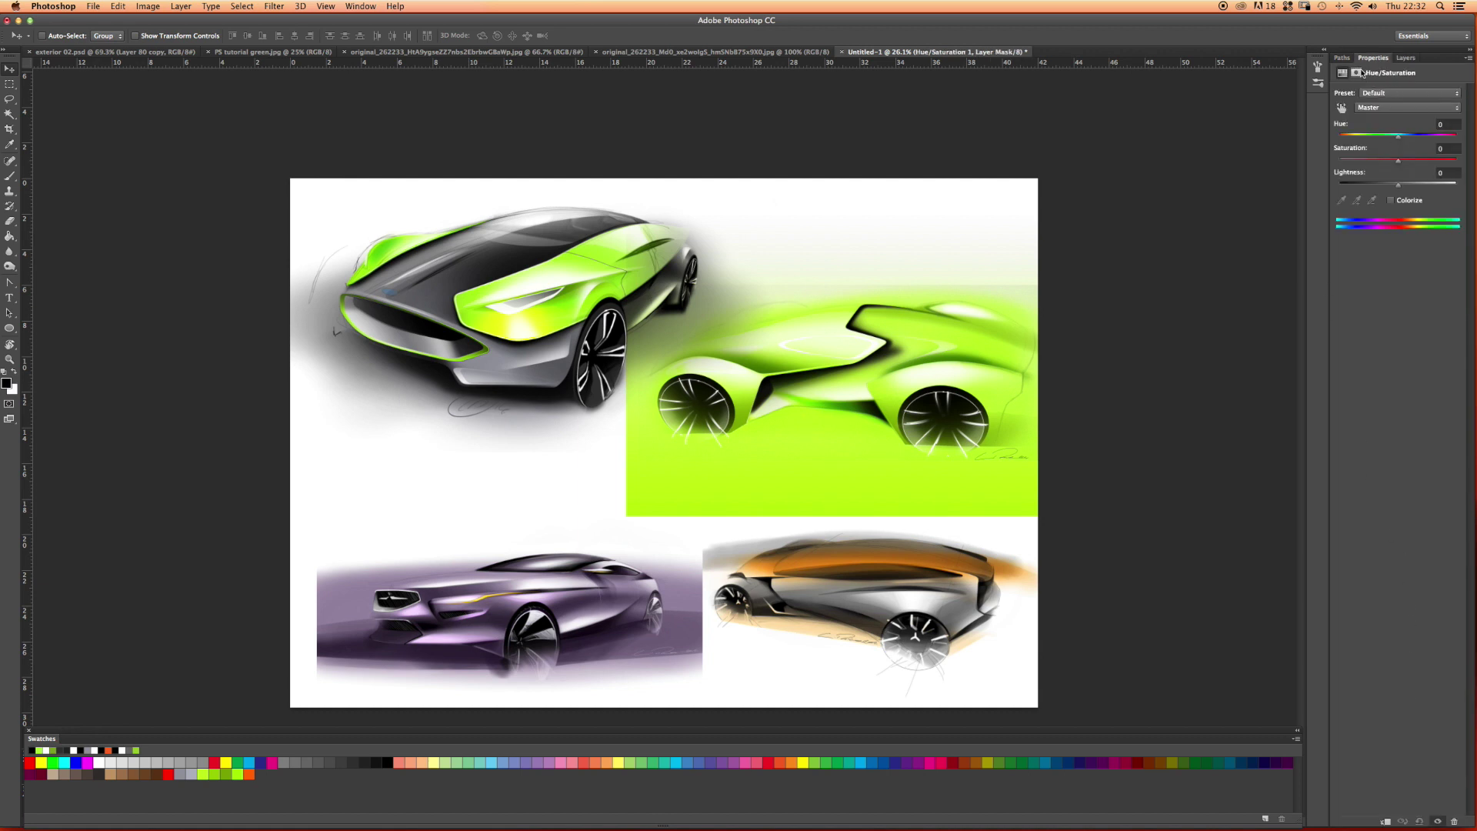
Open Hue/Saturation 1's properties and drag Hue to -96, turning the cars pink and teal
{"action": "left_click", "coordinate": [1405, 58]}
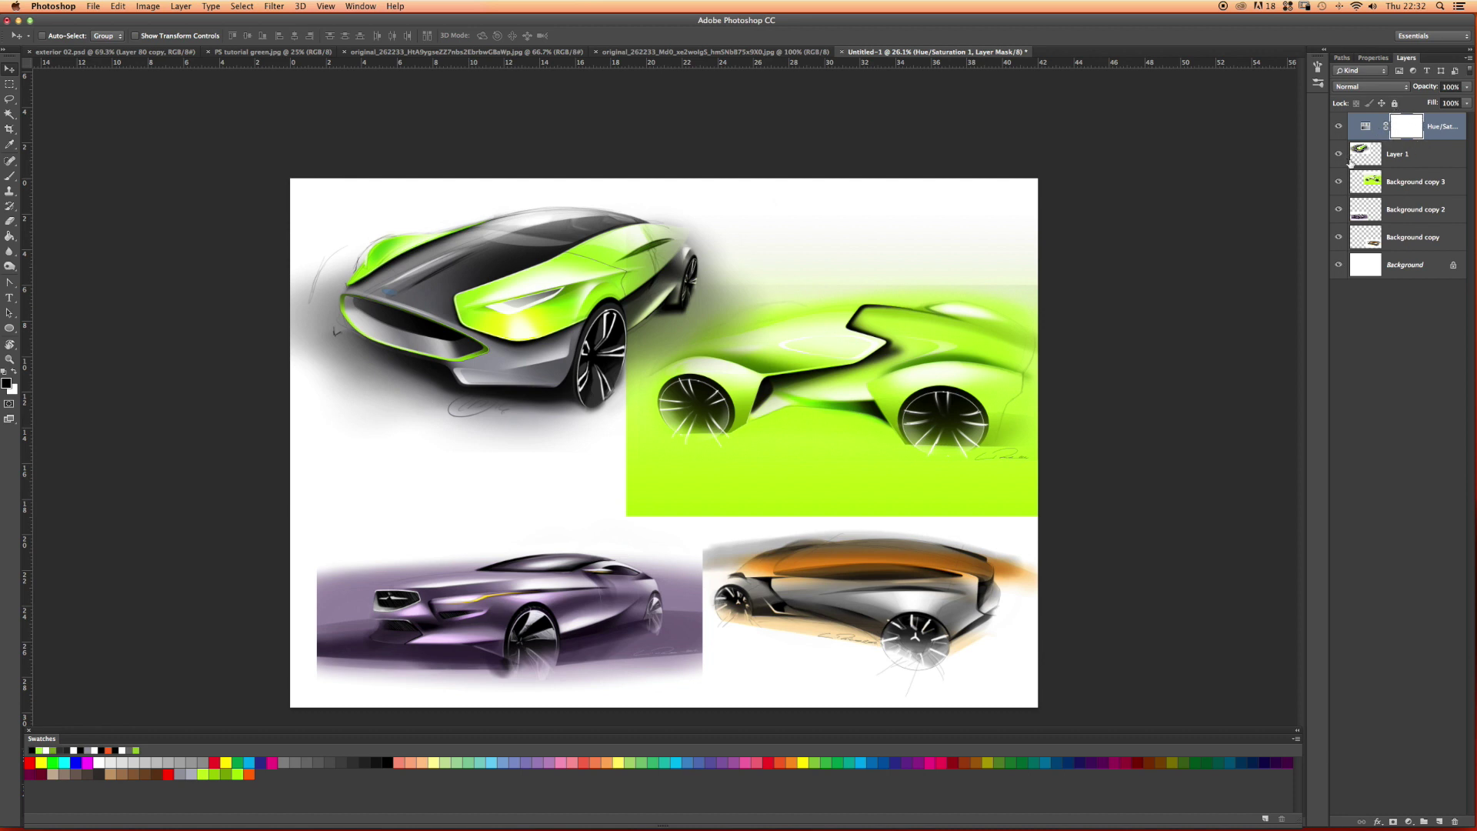
{"action": "left_click", "coordinate": [1381, 154]}
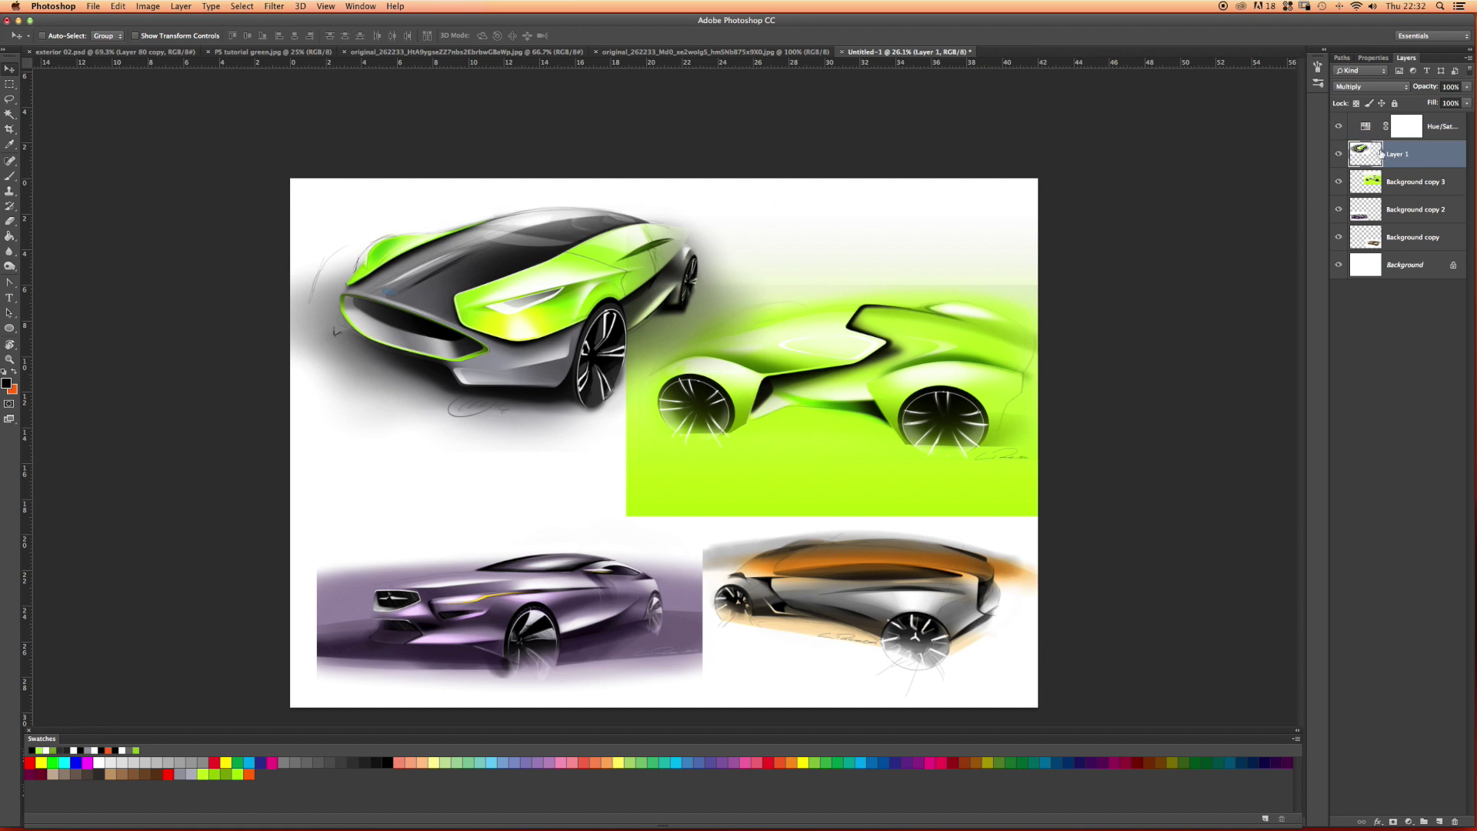
{"action": "left_click", "coordinate": [1373, 58]}
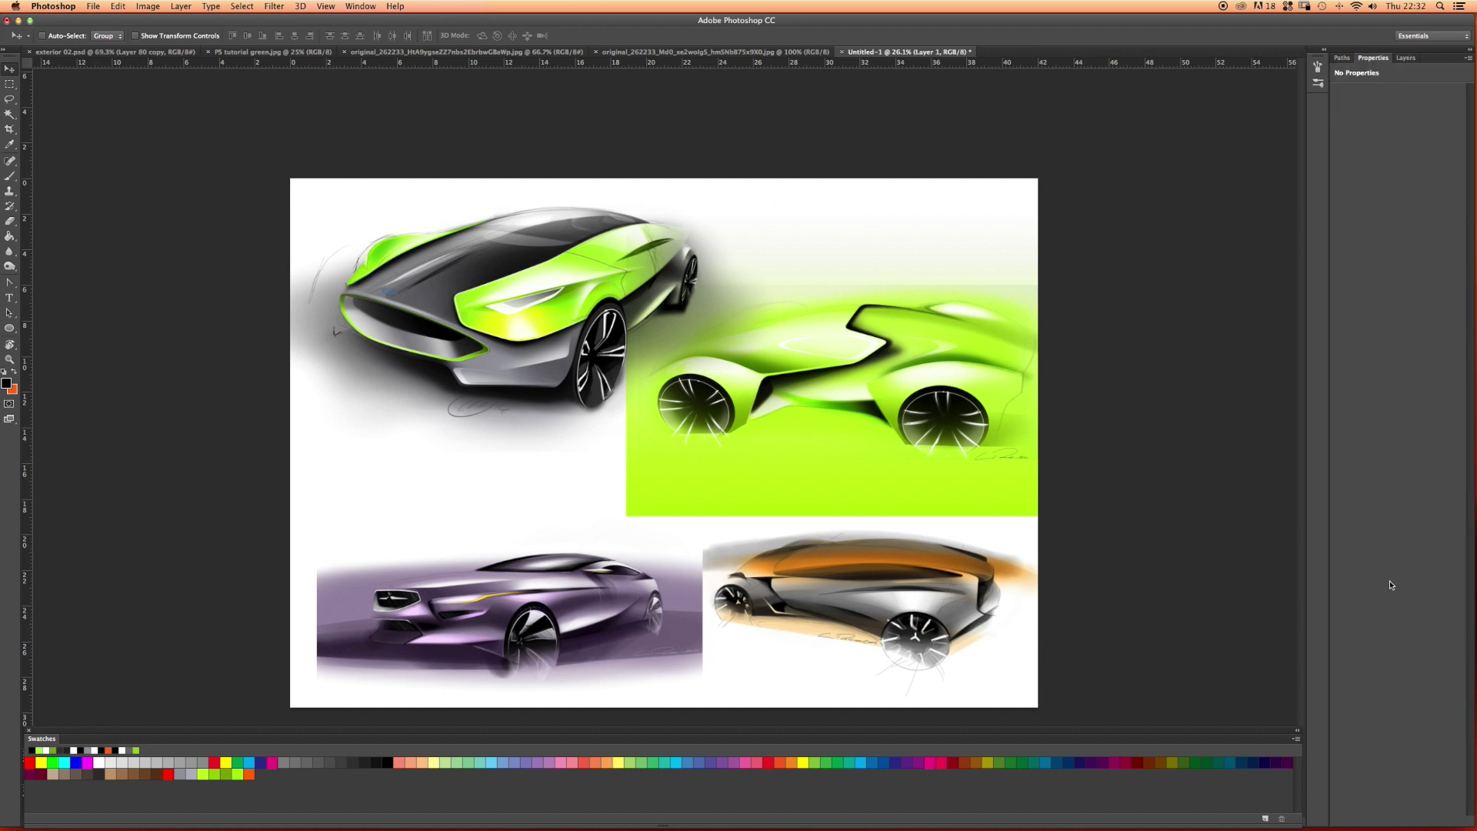
{"action": "left_click", "coordinate": [1405, 57]}
{"action": "double_click", "coordinate": [1364, 128]}
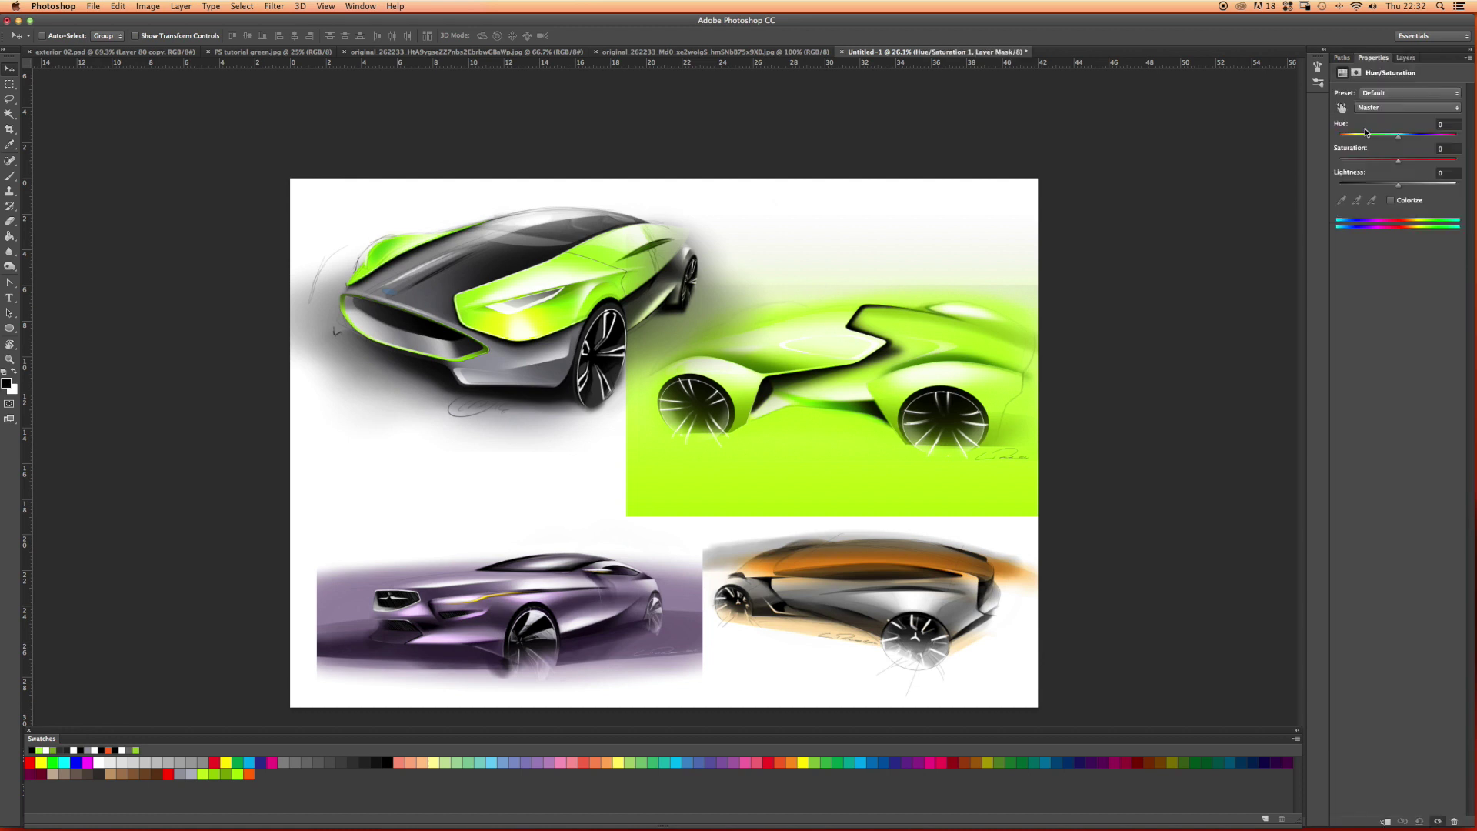
{"action": "left_click", "coordinate": [1386, 822]}
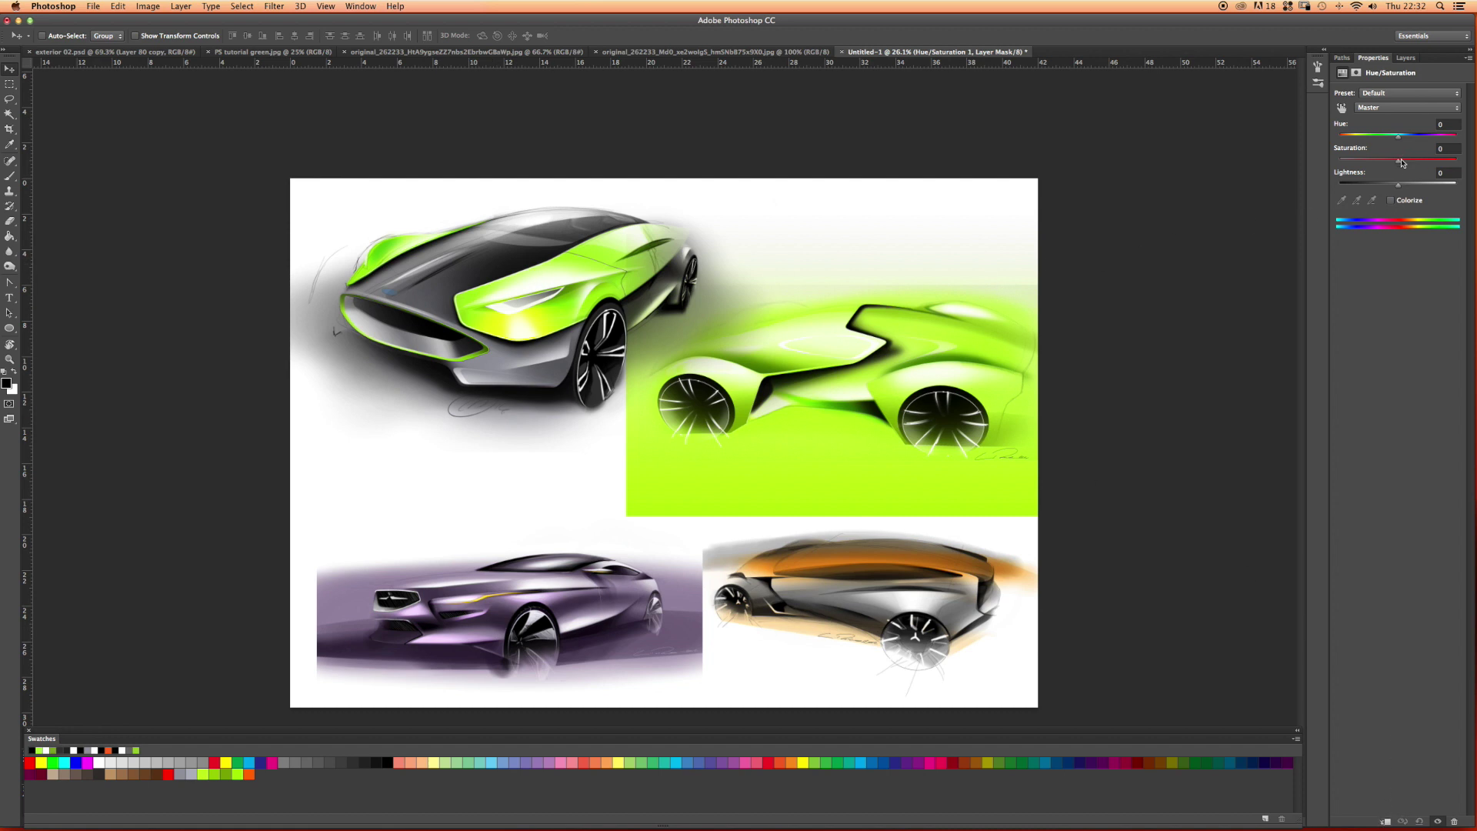
{"action": "left_click_drag", "start_coordinate": [1399, 141], "coordinate": [1364, 144]}
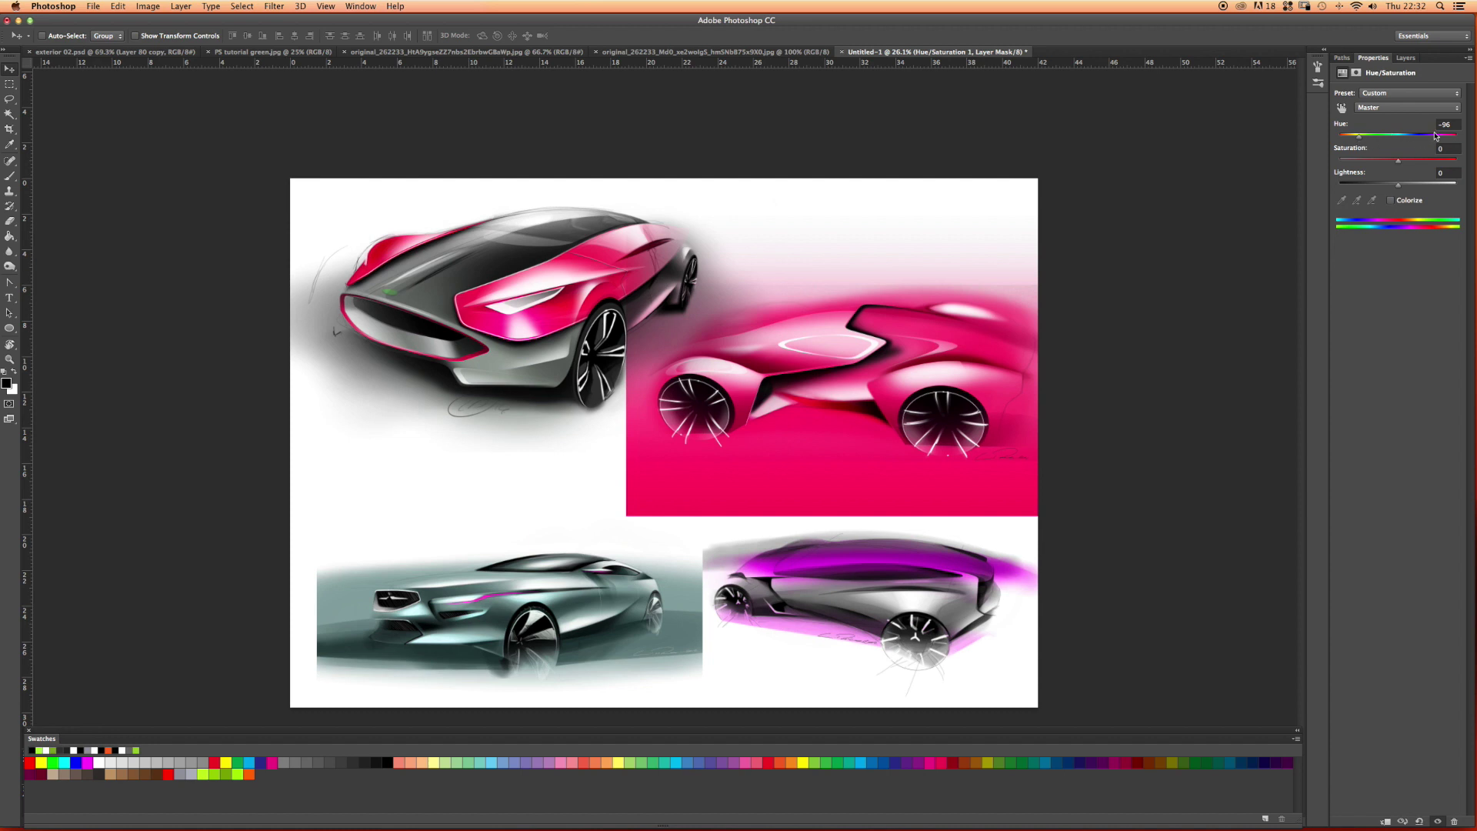
Hide the Hue/Saturation 1 layer to compare against the original, selecting Layer 1 and Background copy
{"action": "left_click", "coordinate": [1342, 58]}
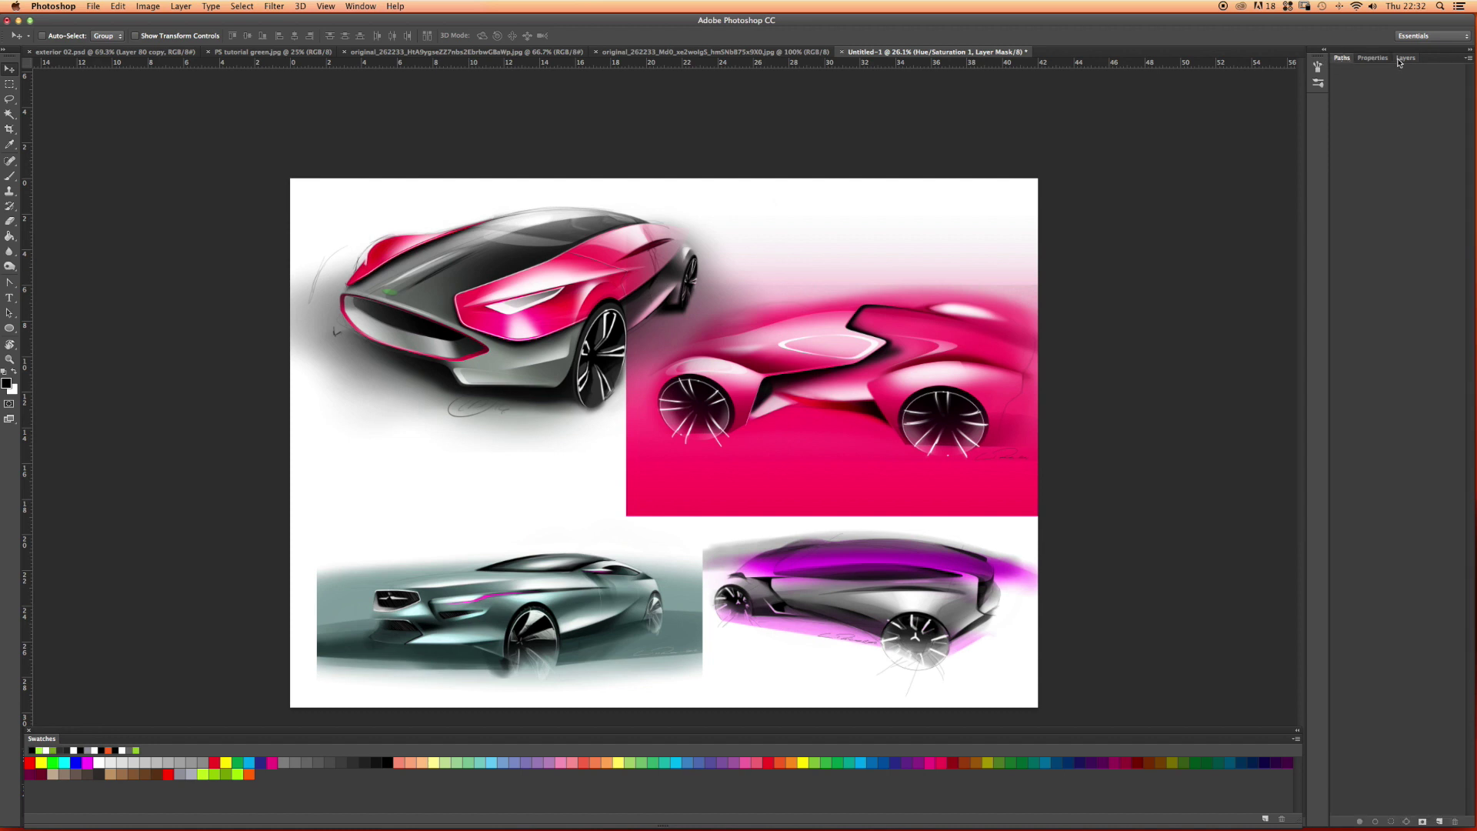
{"action": "left_click", "coordinate": [1406, 57]}
{"action": "left_click", "coordinate": [1357, 306]}
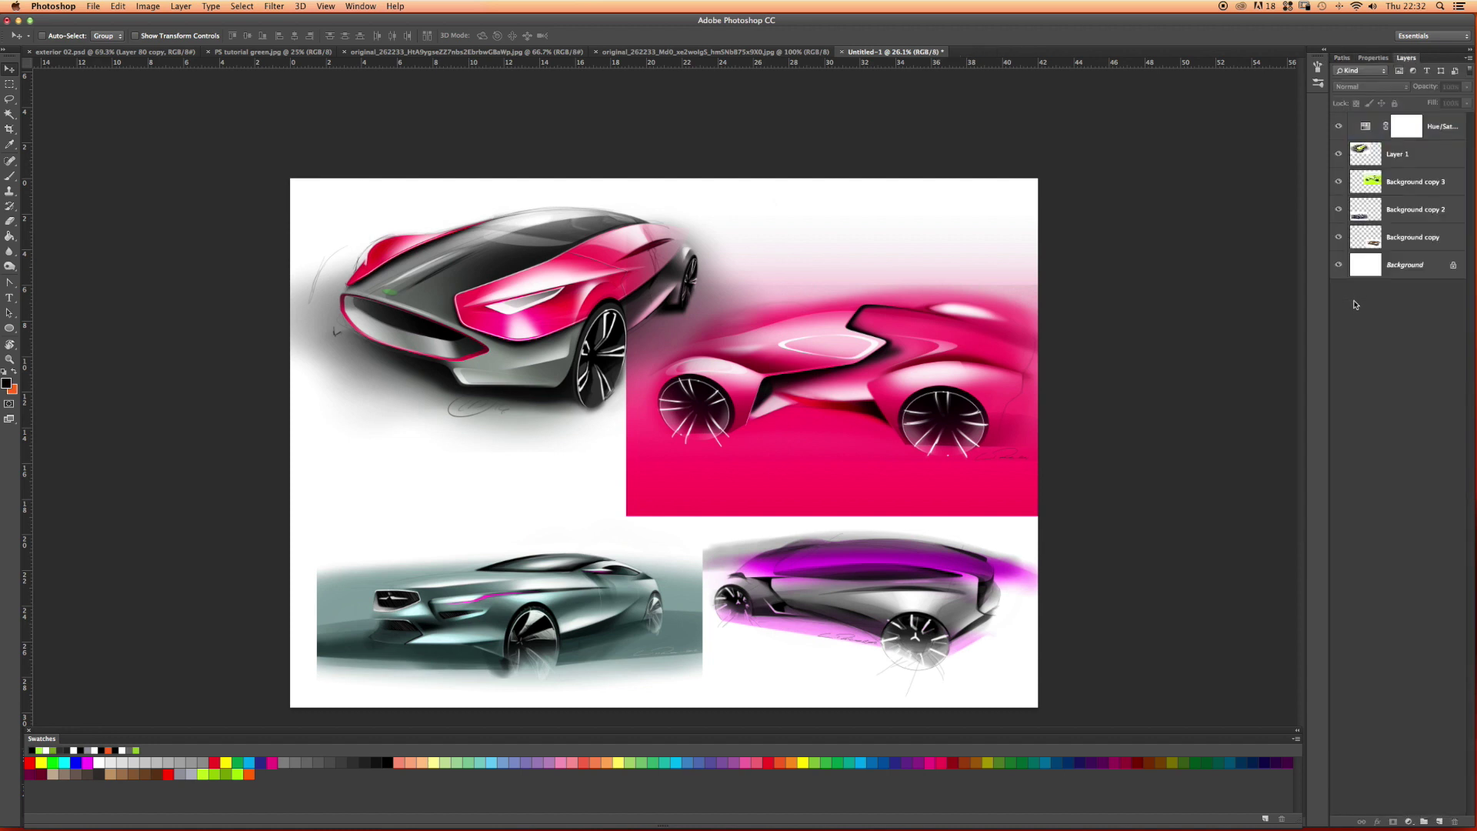
{"action": "left_click", "coordinate": [1338, 127]}
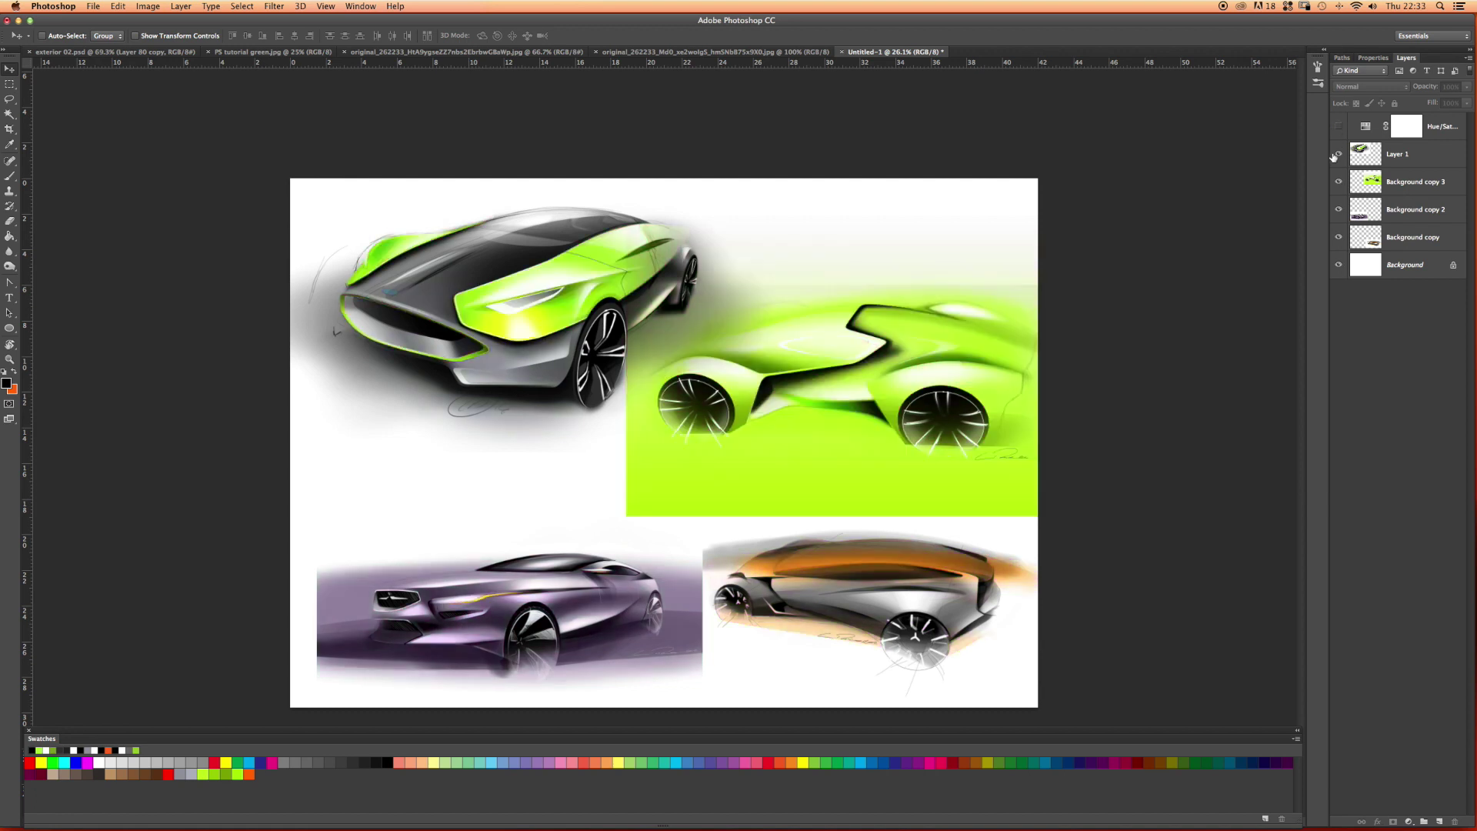
{"action": "left_click", "coordinate": [1368, 158]}
{"action": "left_click", "coordinate": [1359, 237]}
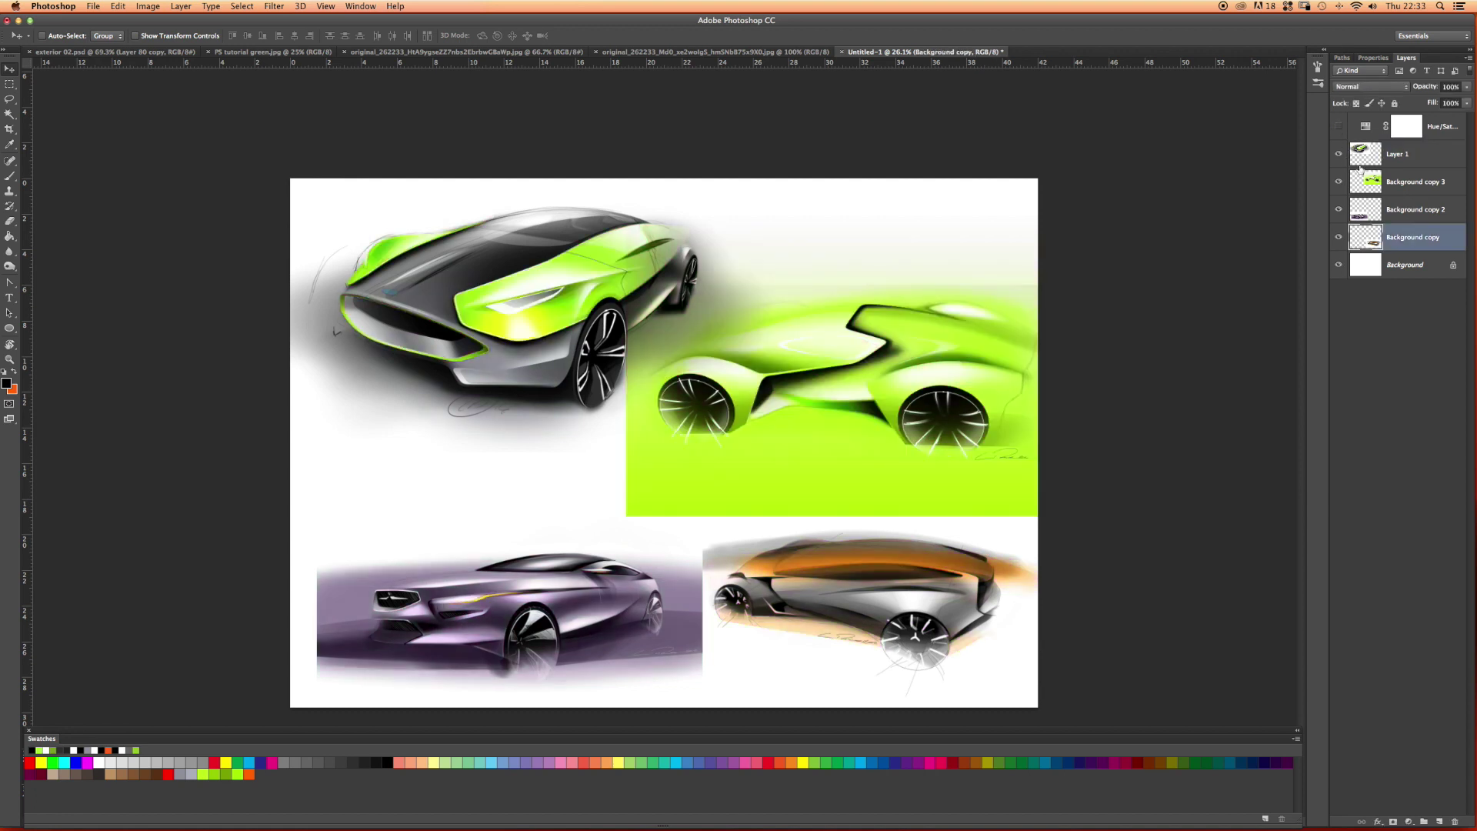
{"action": "left_click", "coordinate": [1359, 151]}
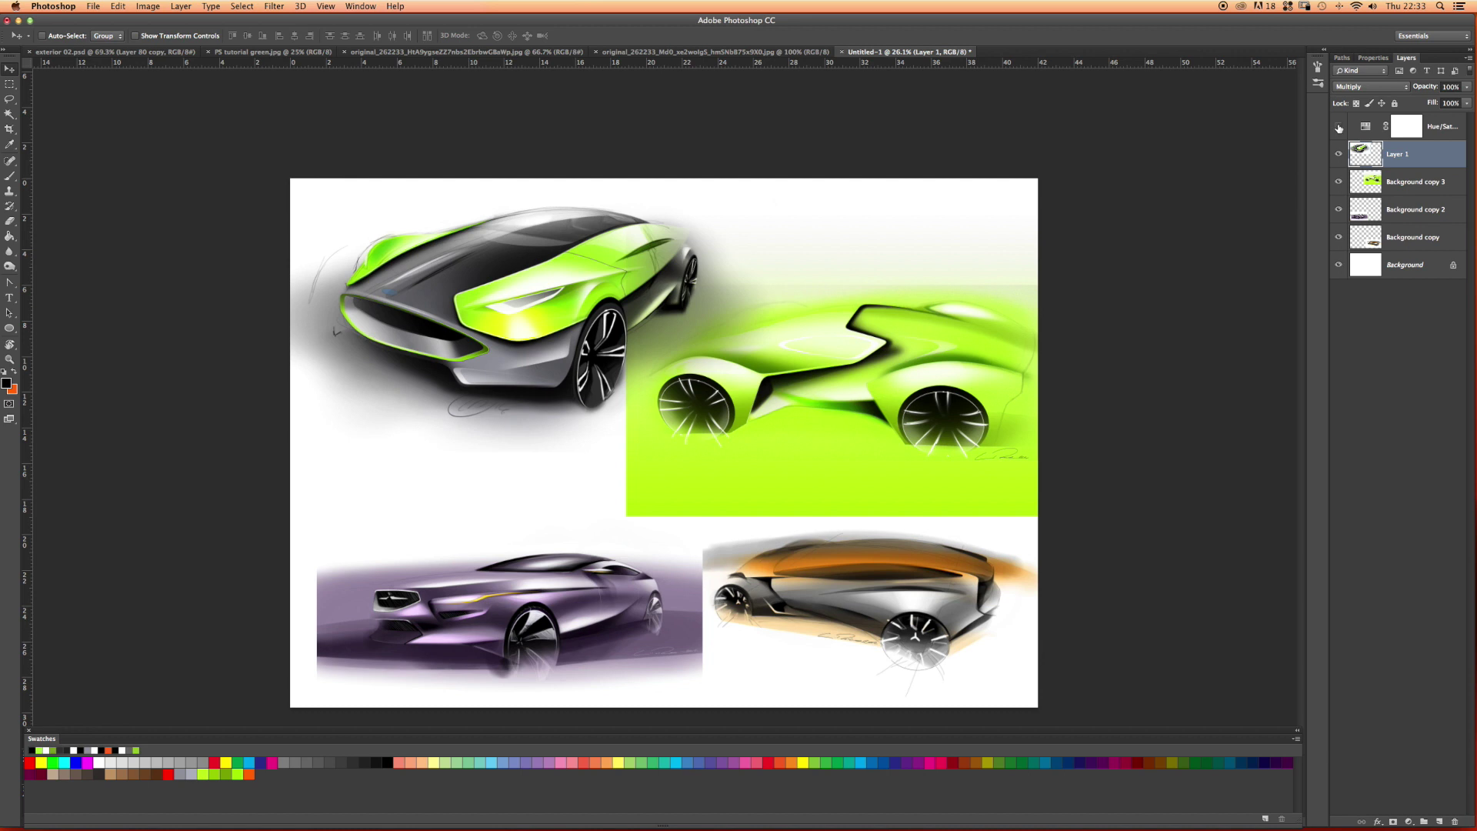
Show the adjustment again and drag its Hue back to 0
{"action": "left_click", "coordinate": [1338, 127]}
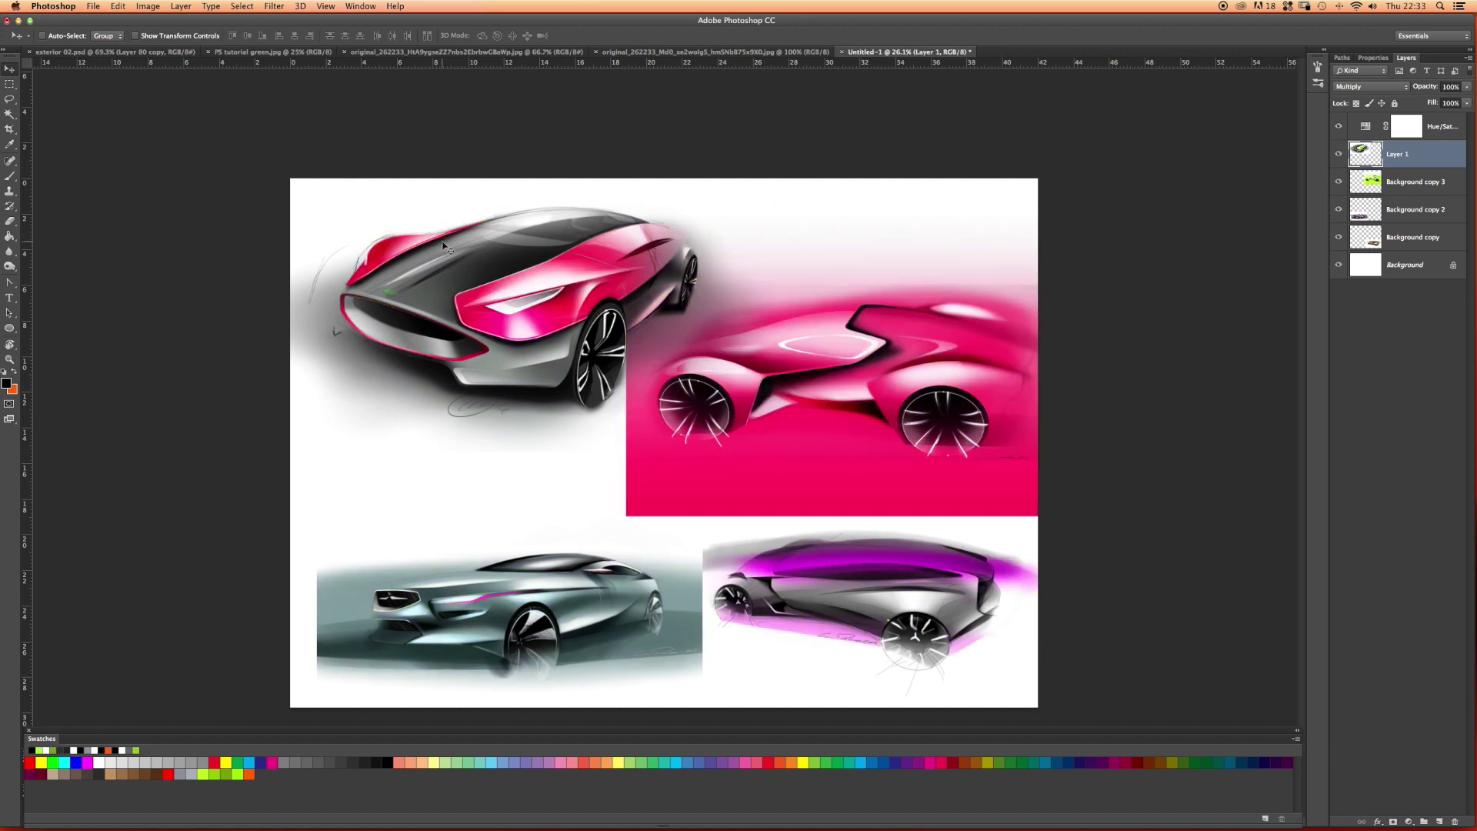
{"action": "double_click", "coordinate": [1366, 131]}
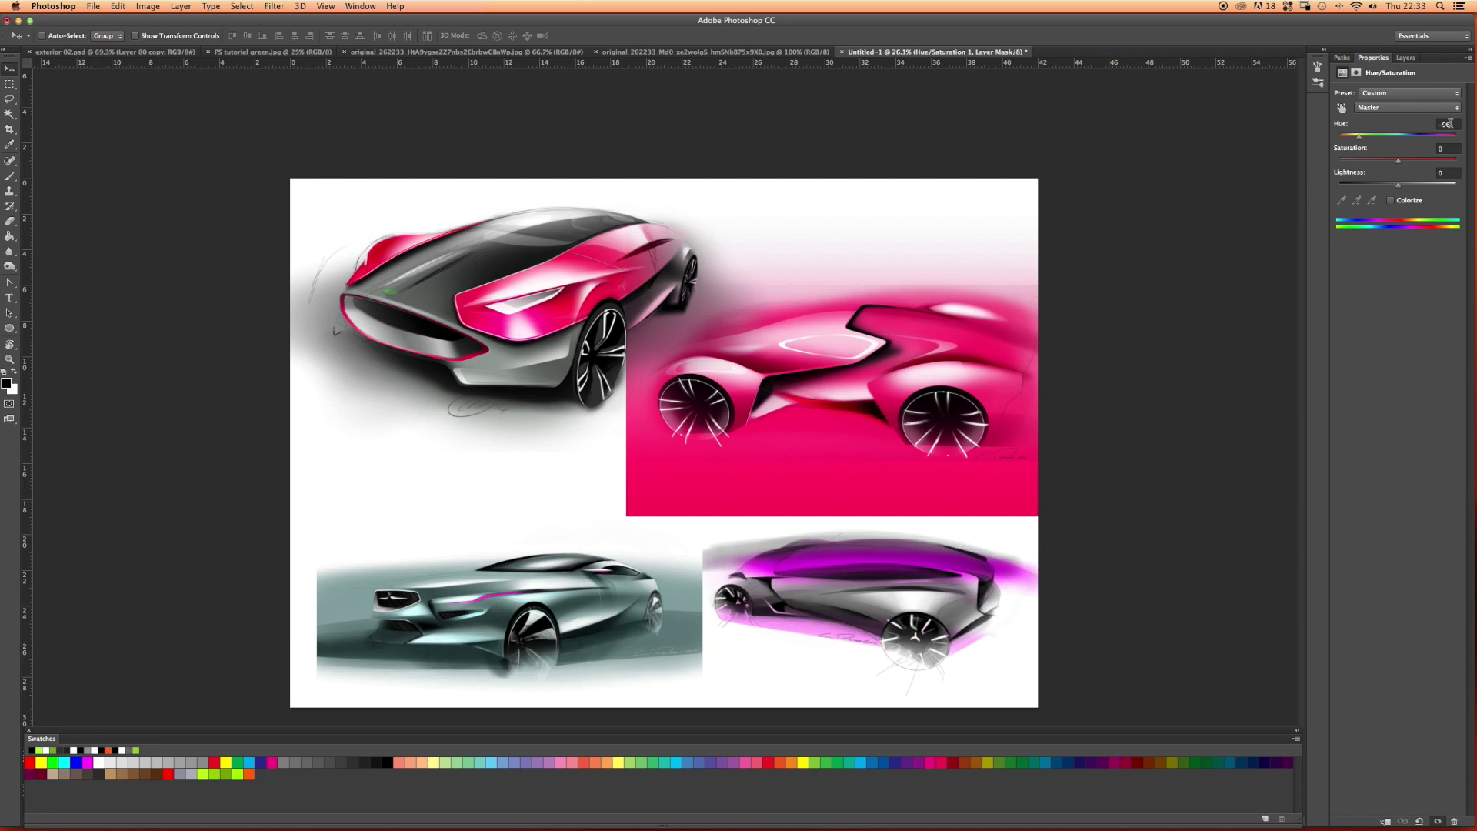
{"action": "left_click_drag", "start_coordinate": [1358, 136], "coordinate": [1402, 145]}
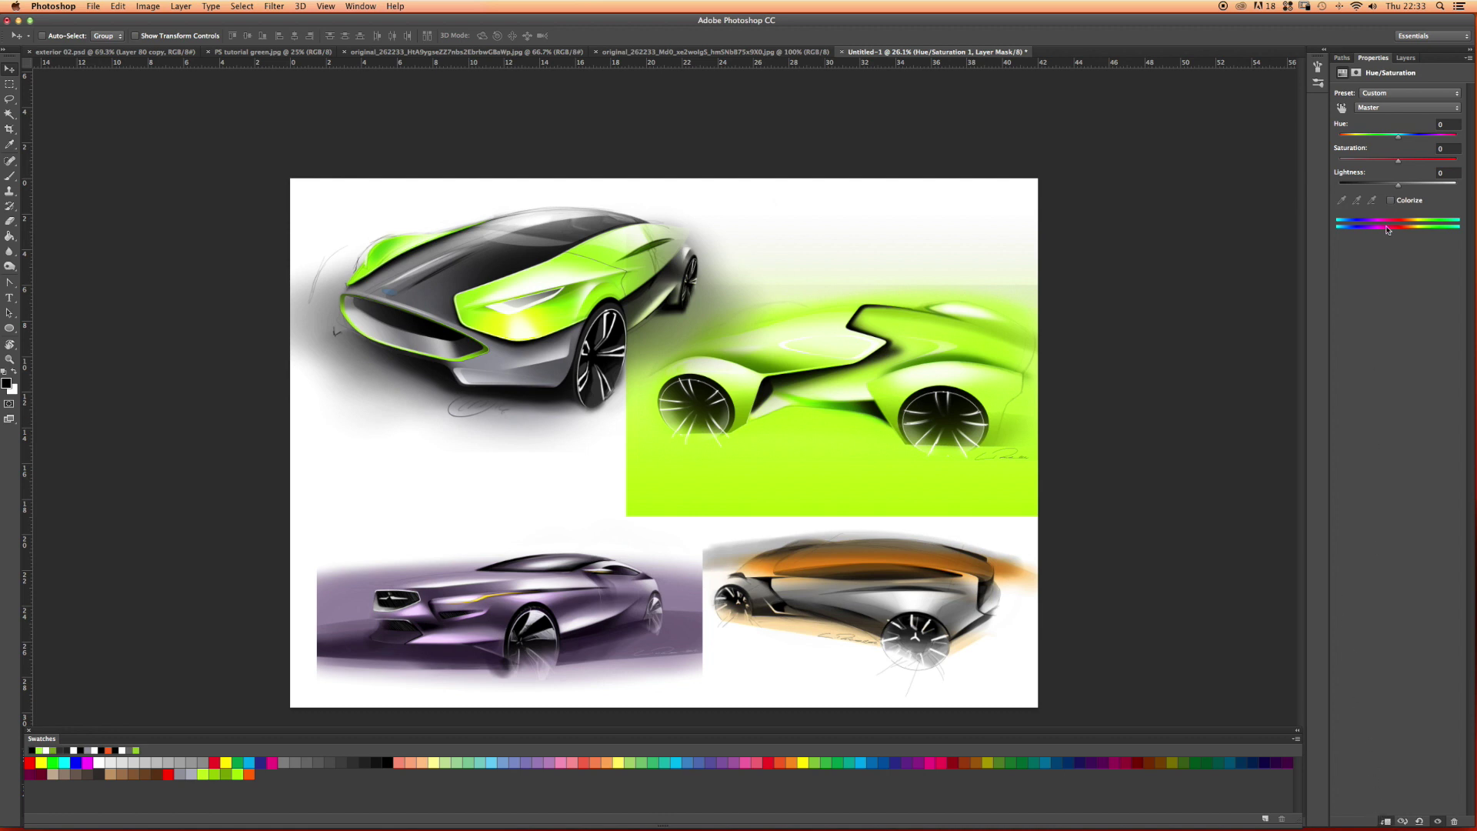
{"action": "left_click", "coordinate": [1406, 58]}
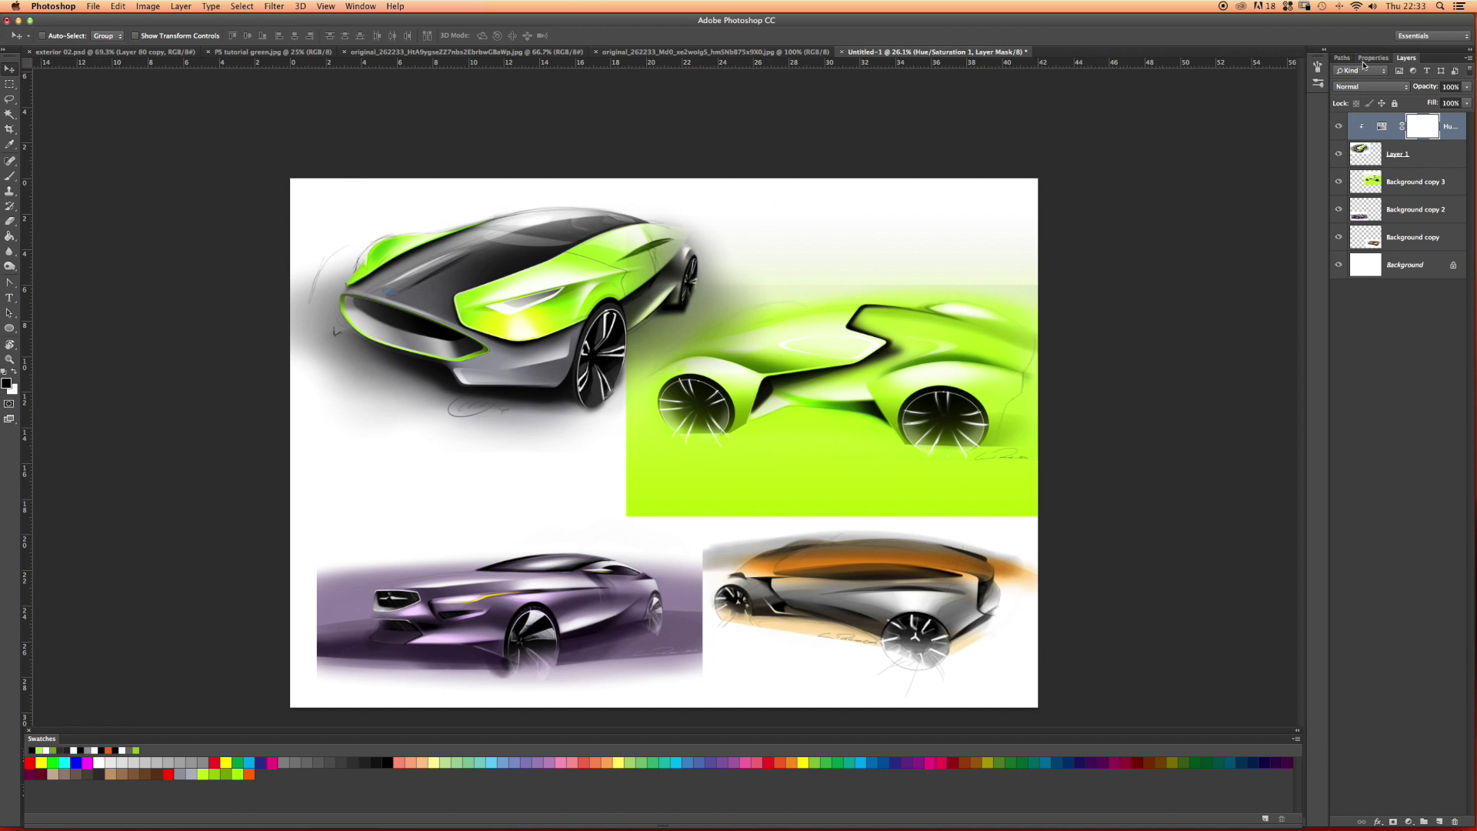
{"action": "double_click", "coordinate": [1380, 127]}
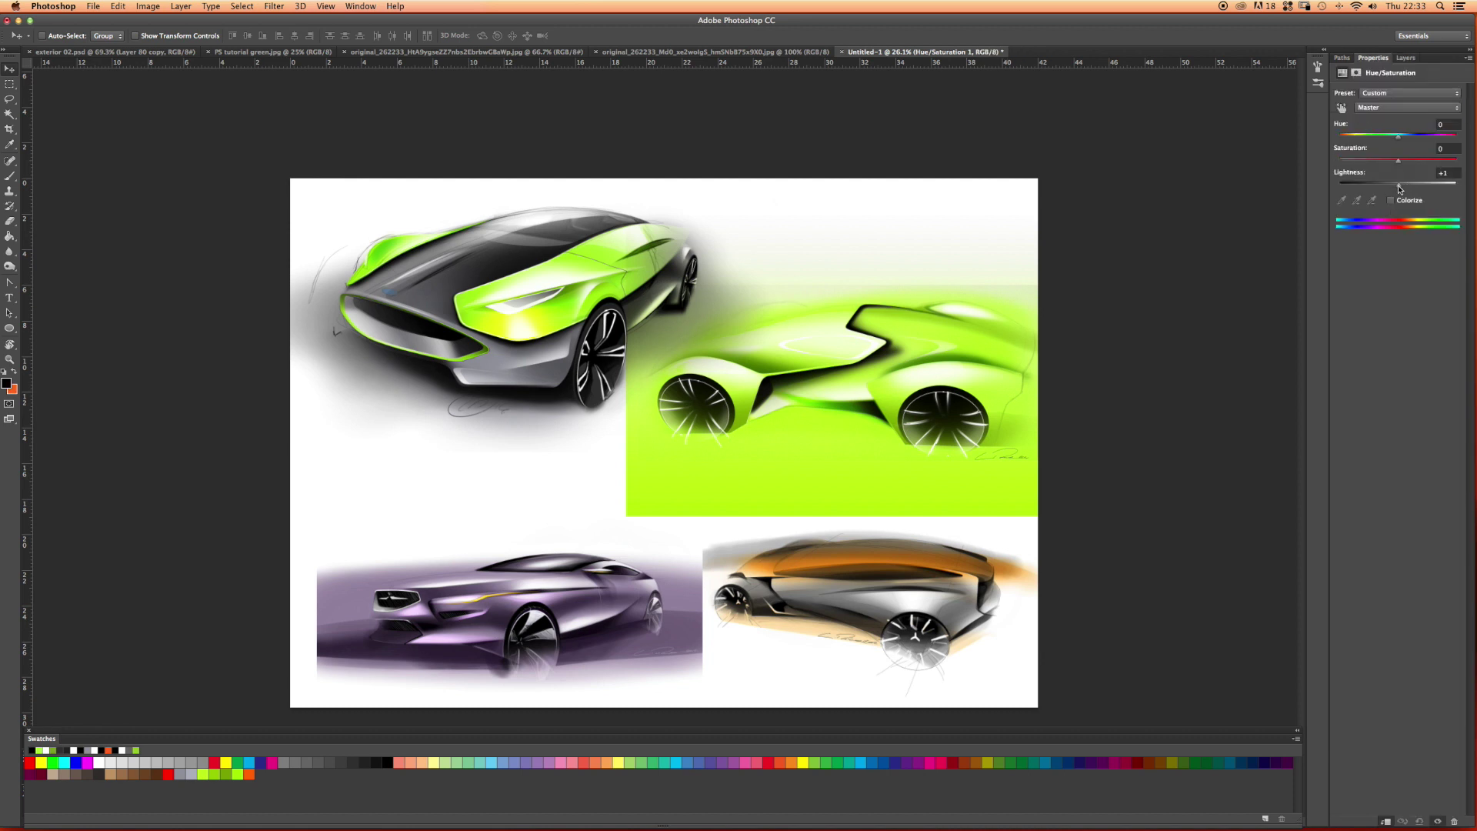
Experiment with Hue toward red and magenta, lower Saturation and Lightness on the top-left car, then reset Hue
{"action": "mouse_move", "coordinate": [1397, 184]}
{"action": "left_mouse_down"}
{"action": "mouse_move", "coordinate": [1383, 184]}
{"action": "mouse_move", "coordinate": [1398, 189]}
{"action": "mouse_move", "coordinate": [1394, 163]}
{"action": "mouse_move", "coordinate": [1343, 171]}
{"action": "left_mouse_up"}
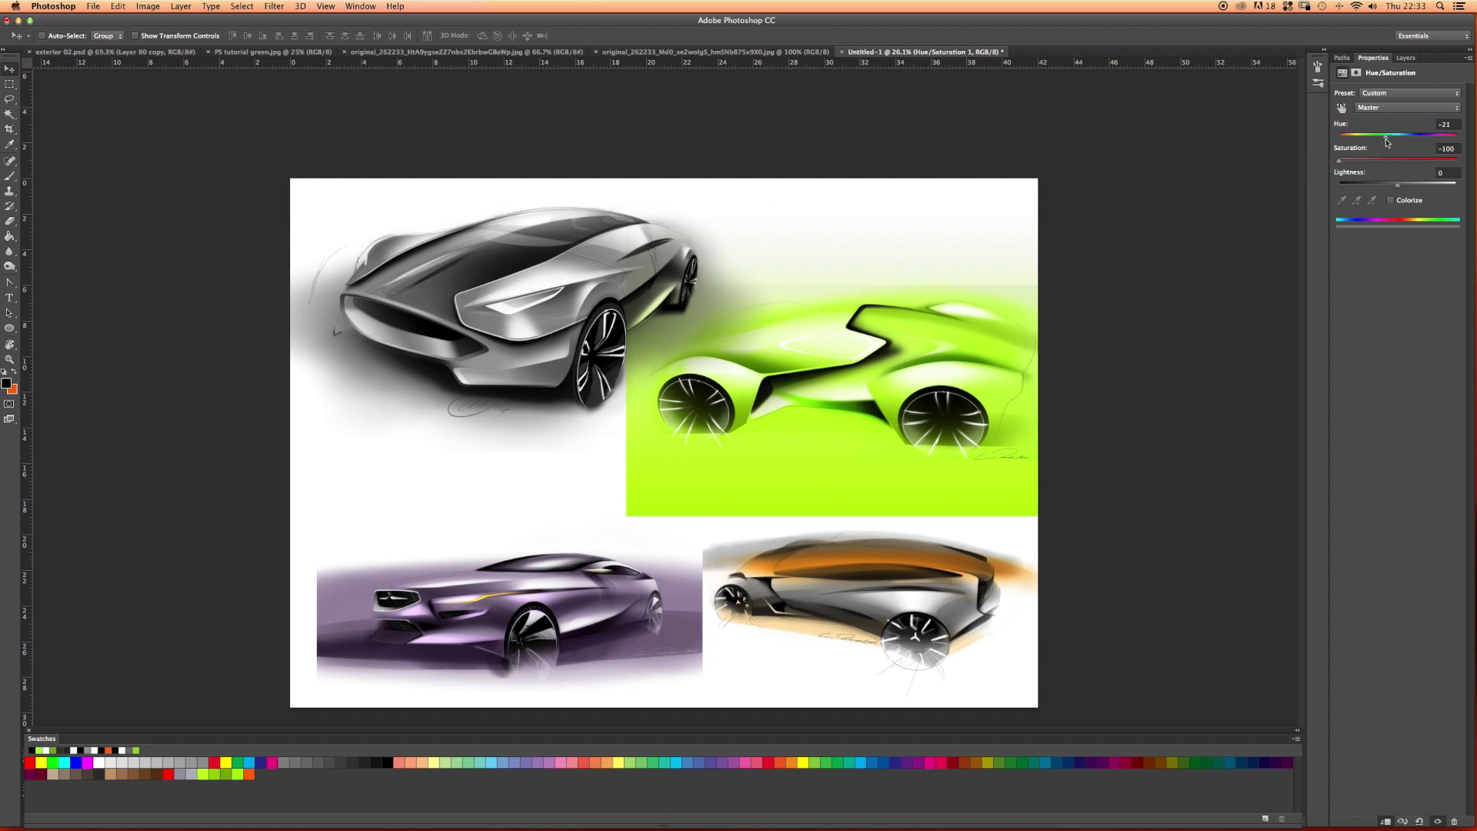
{"action": "mouse_move", "coordinate": [1387, 142]}
{"action": "left_mouse_down"}
{"action": "mouse_move", "coordinate": [1373, 166]}
{"action": "mouse_move", "coordinate": [1389, 169]}
{"action": "left_mouse_up"}
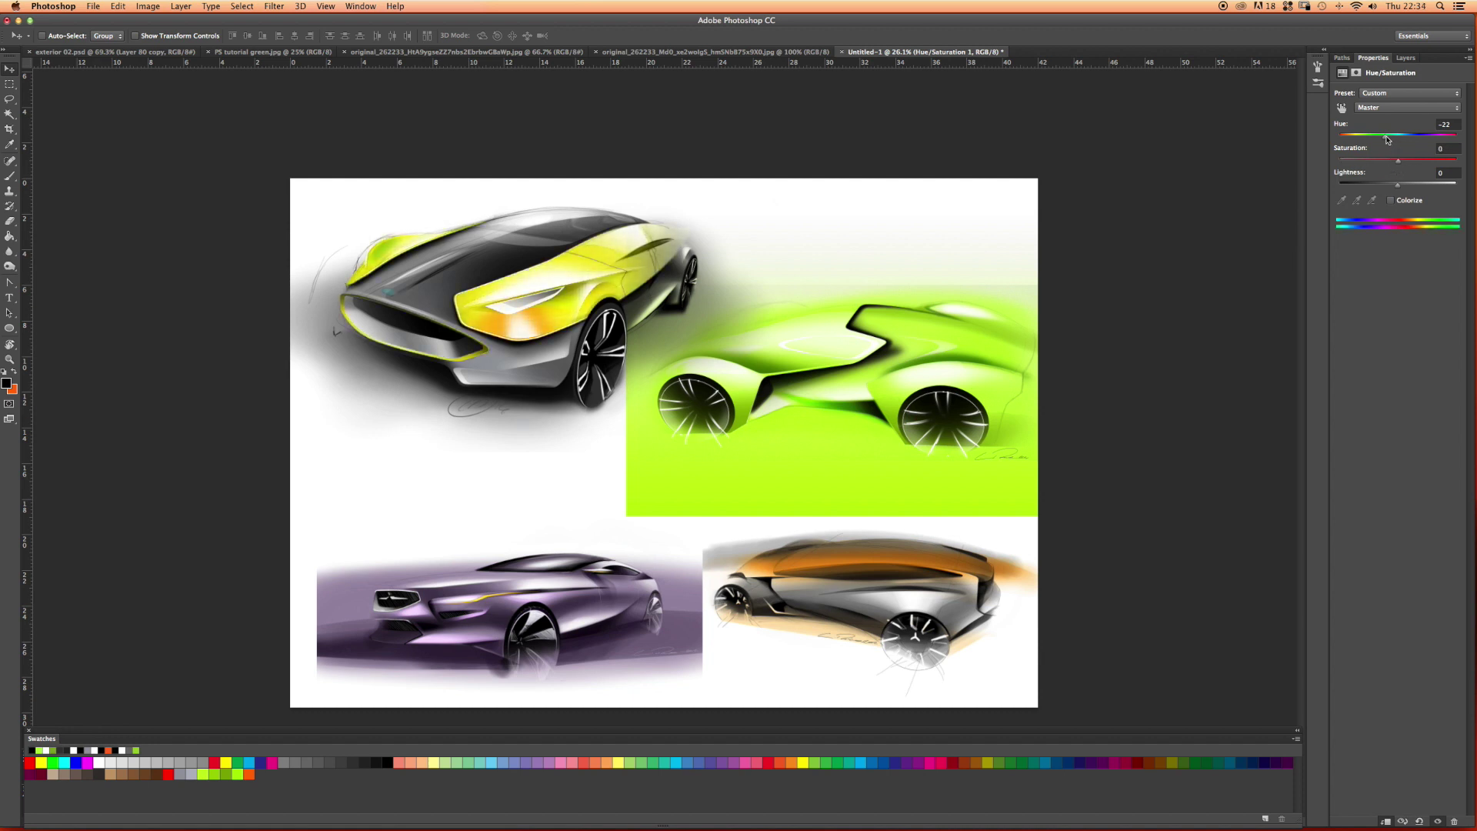
{"action": "left_click_drag", "start_coordinate": [1385, 139], "coordinate": [1346, 145]}
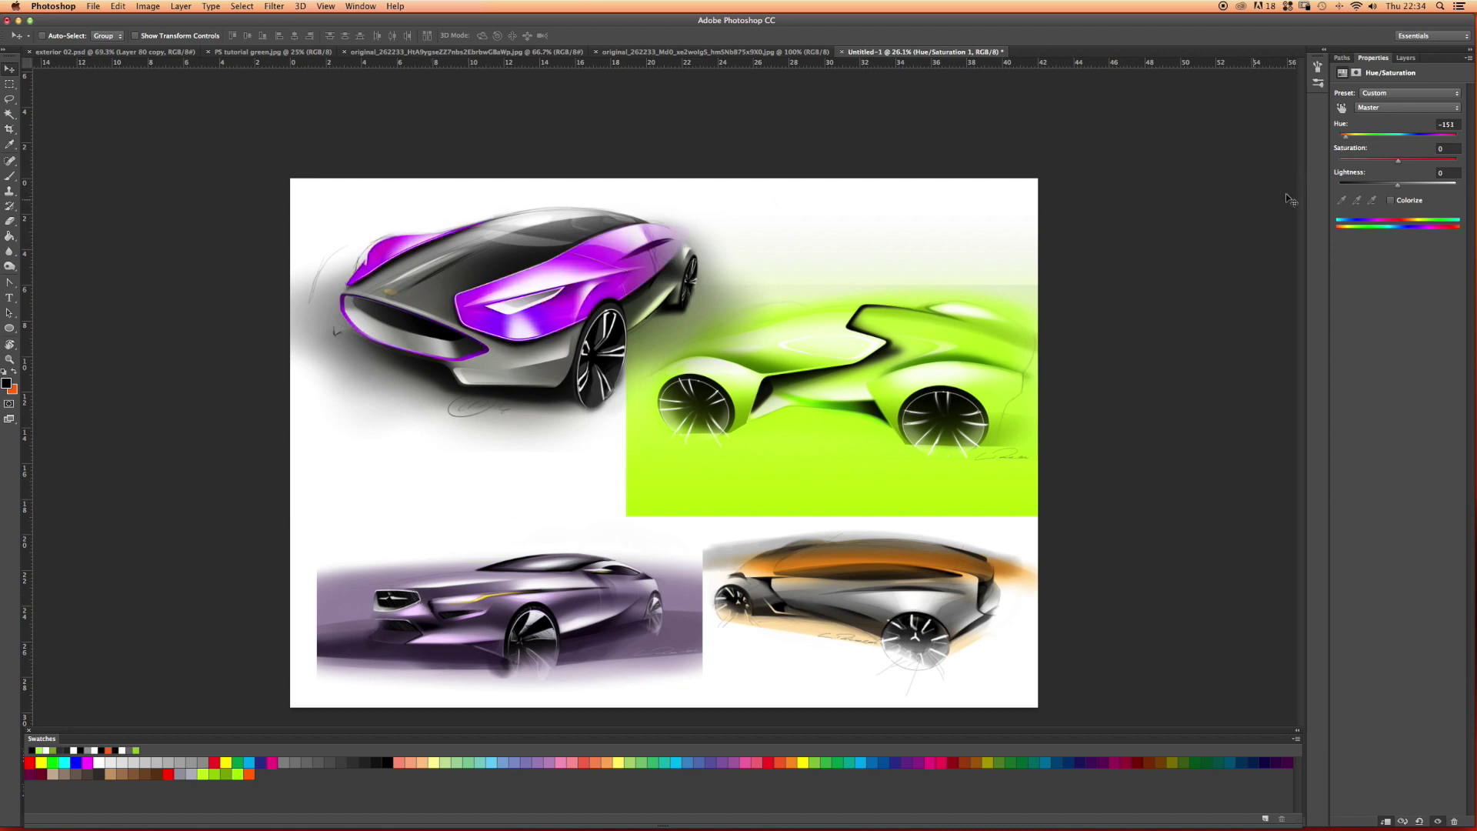
{"action": "left_click_drag", "start_coordinate": [1345, 141], "coordinate": [1343, 143]}
{"action": "left_click_drag", "start_coordinate": [1396, 164], "coordinate": [1385, 164]}
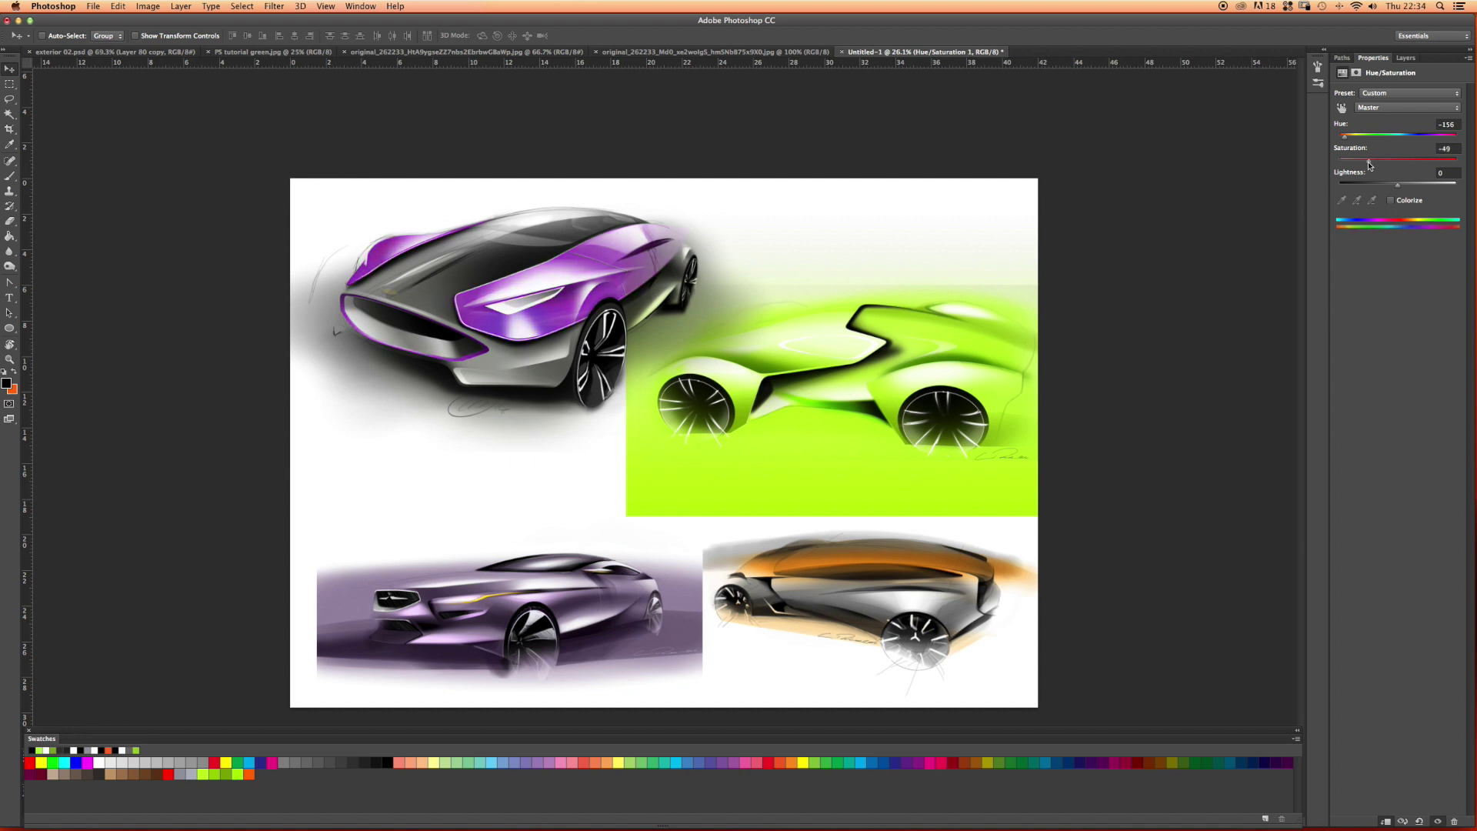
{"action": "mouse_move", "coordinate": [1397, 185]}
{"action": "left_mouse_down"}
{"action": "mouse_move", "coordinate": [1385, 188]}
{"action": "mouse_move", "coordinate": [1384, 160]}
{"action": "mouse_move", "coordinate": [1400, 163]}
{"action": "mouse_move", "coordinate": [1396, 189]}
{"action": "left_mouse_up"}
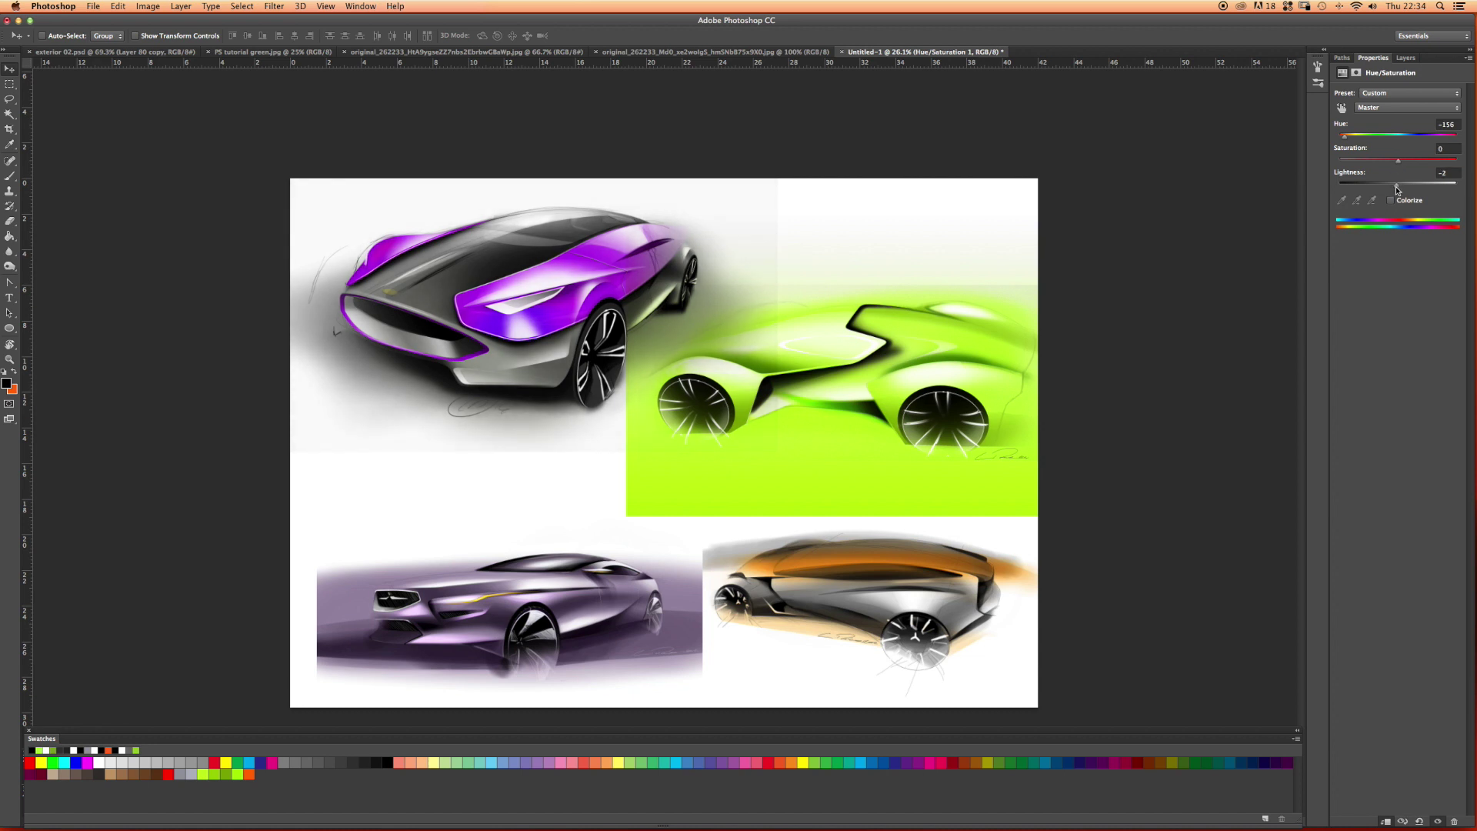
{"action": "left_click", "coordinate": [1398, 138]}
Switch to the Greens range and try shifting its hue and boosting its saturation
{"action": "left_click", "coordinate": [1392, 107]}
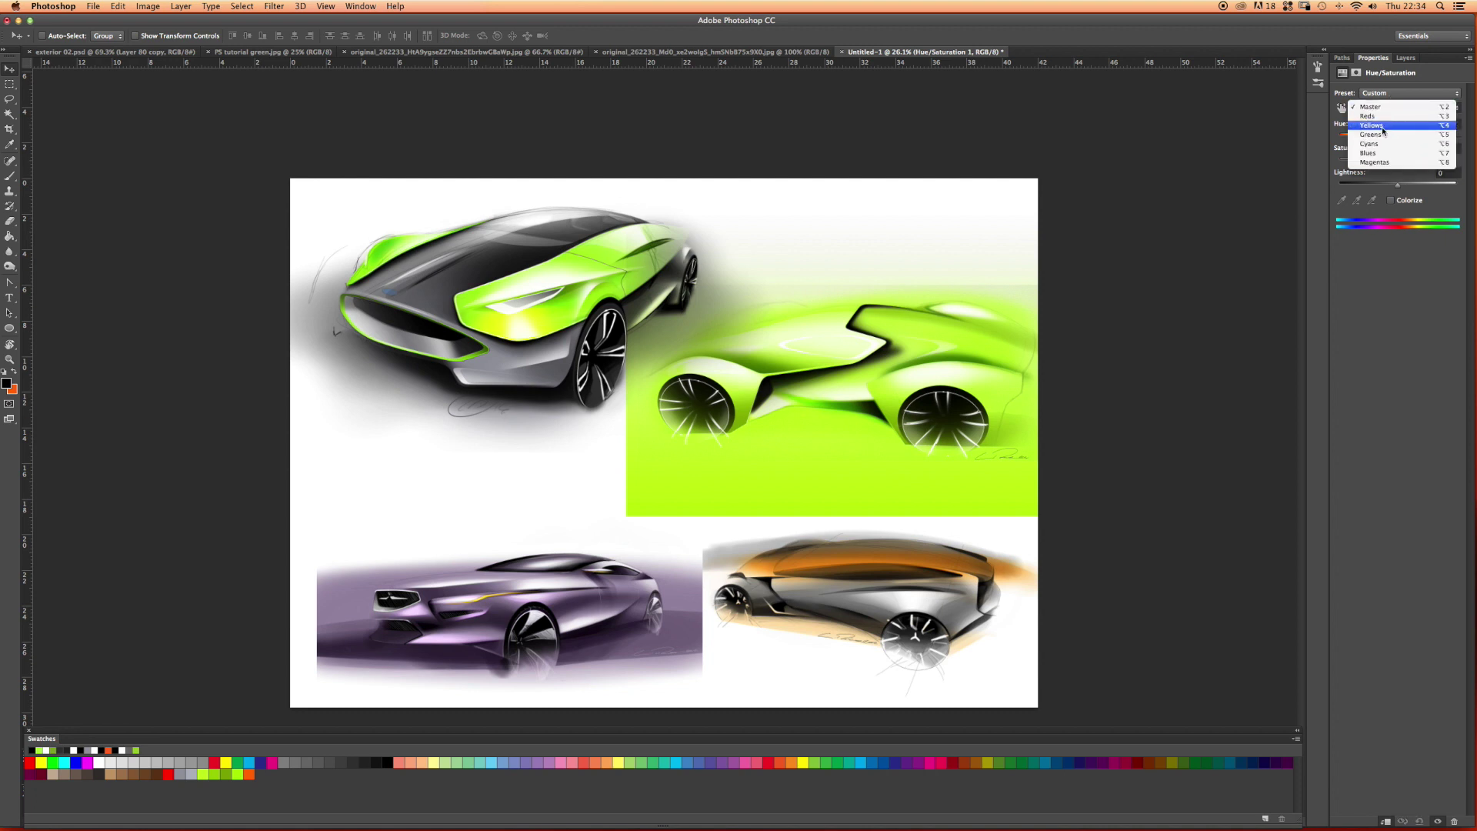
{"action": "left_click", "coordinate": [1383, 135]}
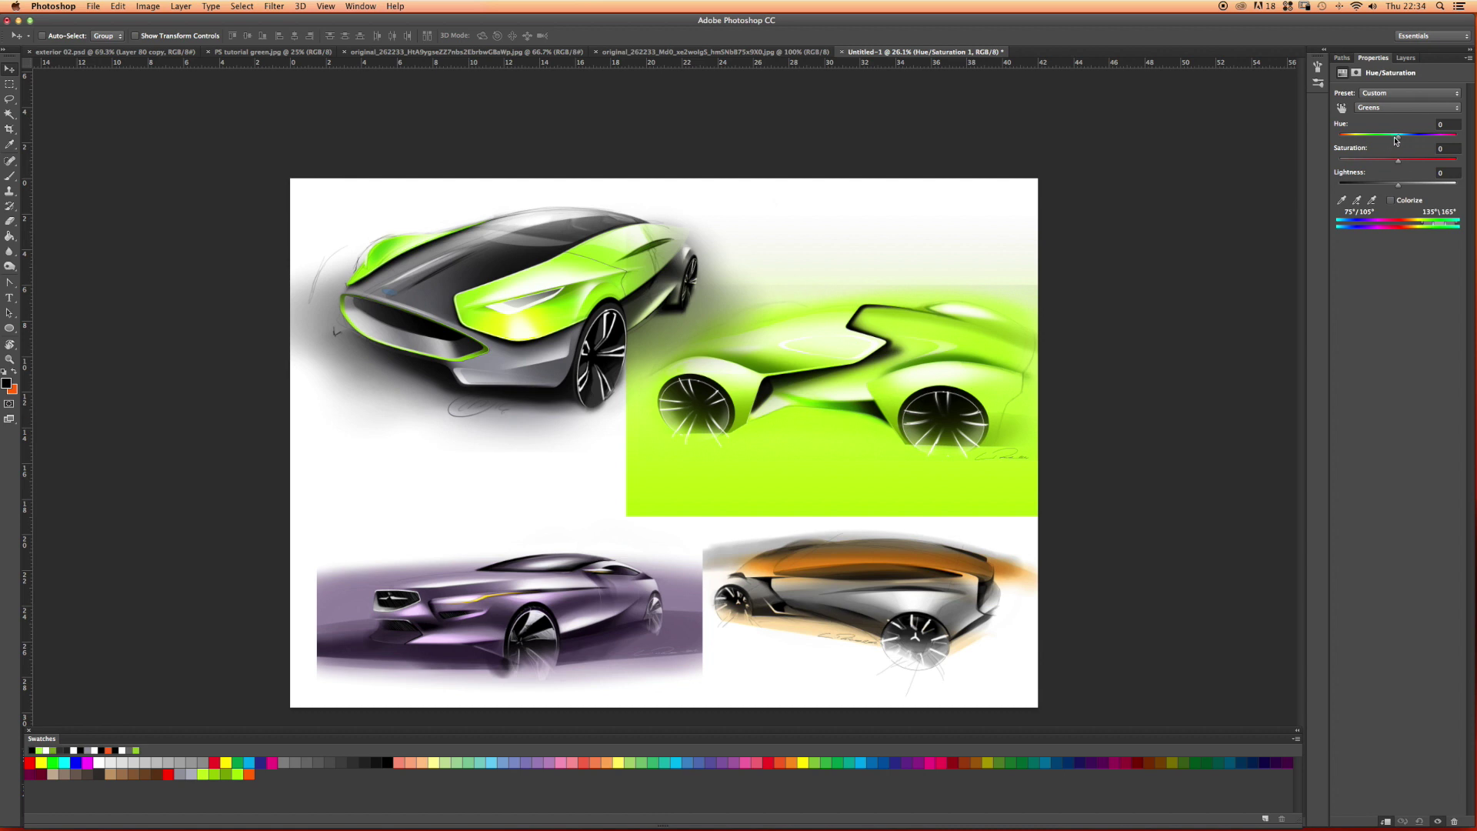
{"action": "left_click_drag", "start_coordinate": [1392, 139], "coordinate": [1374, 139]}
{"action": "left_click_drag", "start_coordinate": [1399, 165], "coordinate": [1430, 142]}
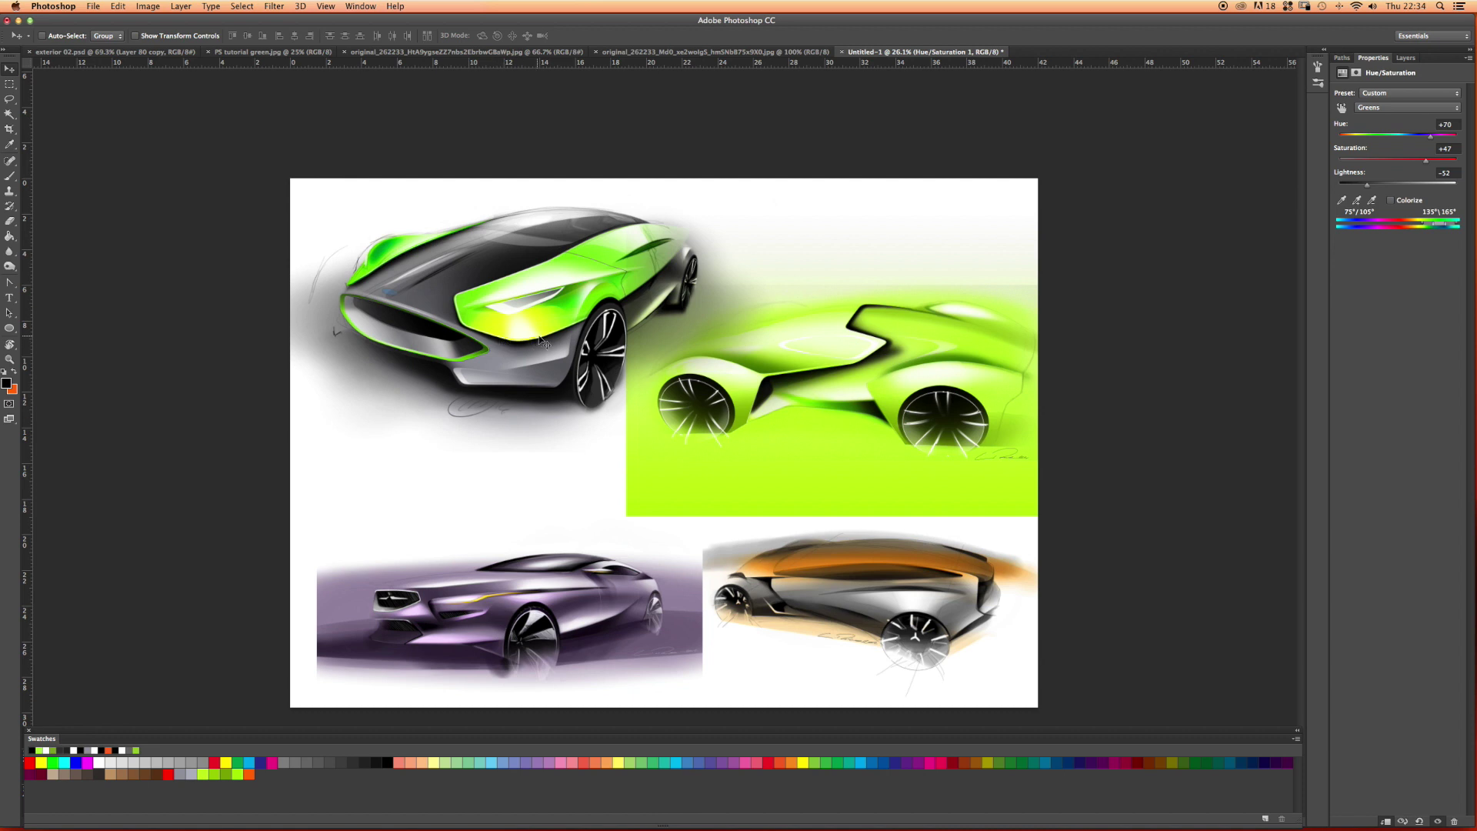
Reset the Greens Hue, Saturation and Lightness to 0 and return to the Layers panel
{"action": "left_click", "coordinate": [1396, 136]}
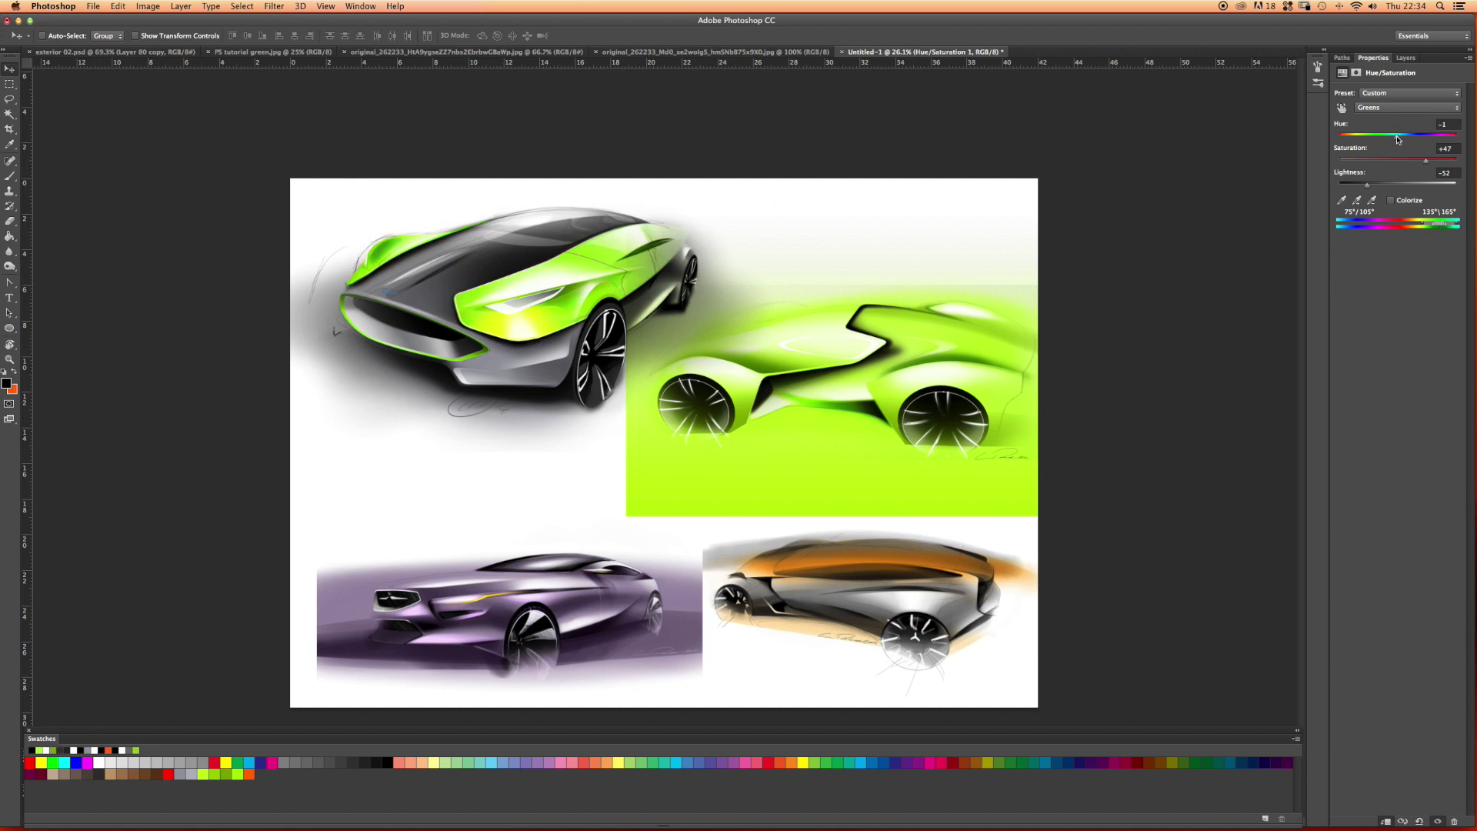
{"action": "left_click", "coordinate": [1396, 160]}
{"action": "left_click", "coordinate": [1397, 183]}
{"action": "left_click", "coordinate": [1368, 111]}
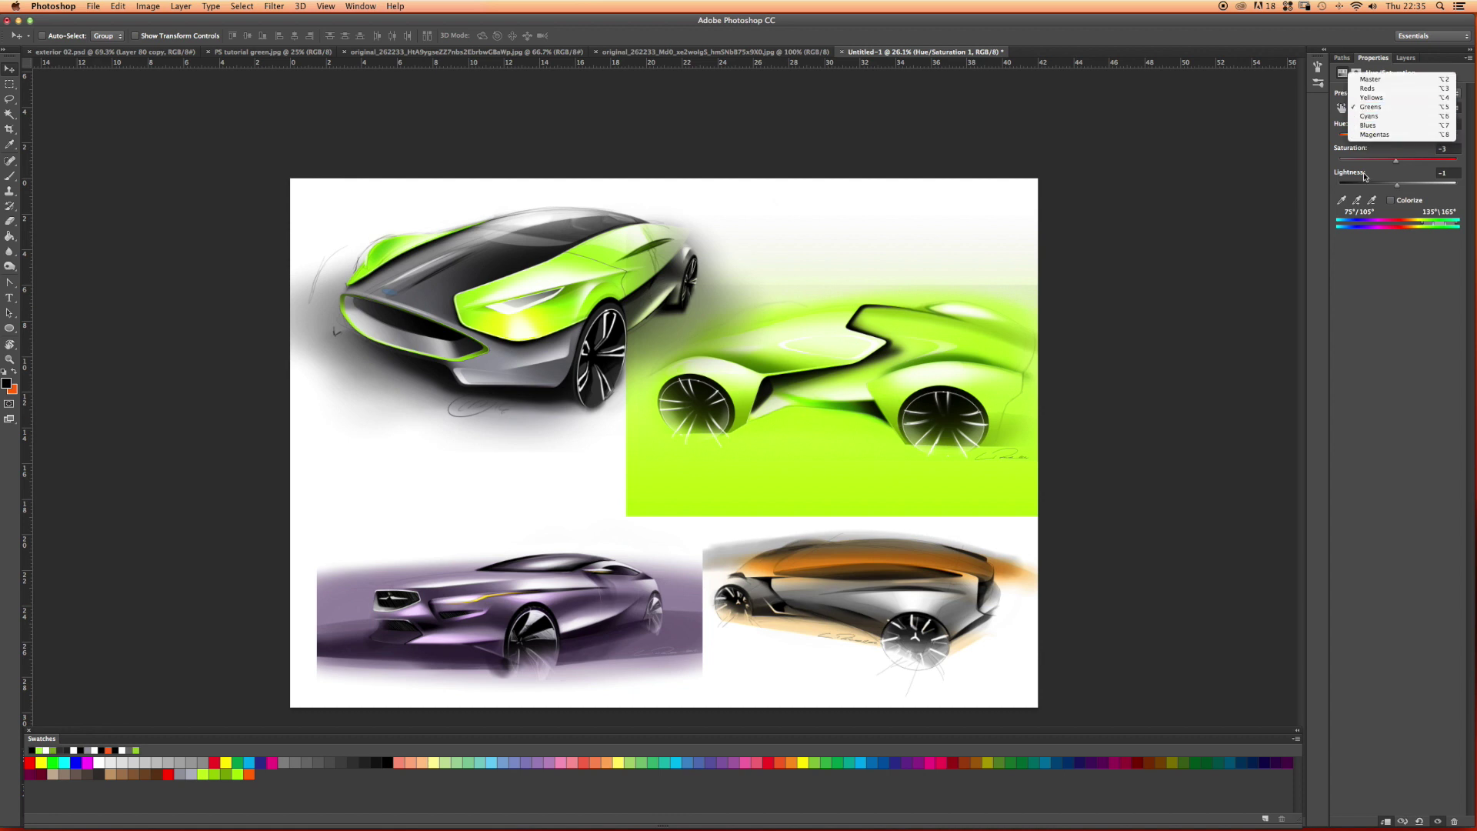
{"action": "left_click", "coordinate": [1366, 179]}
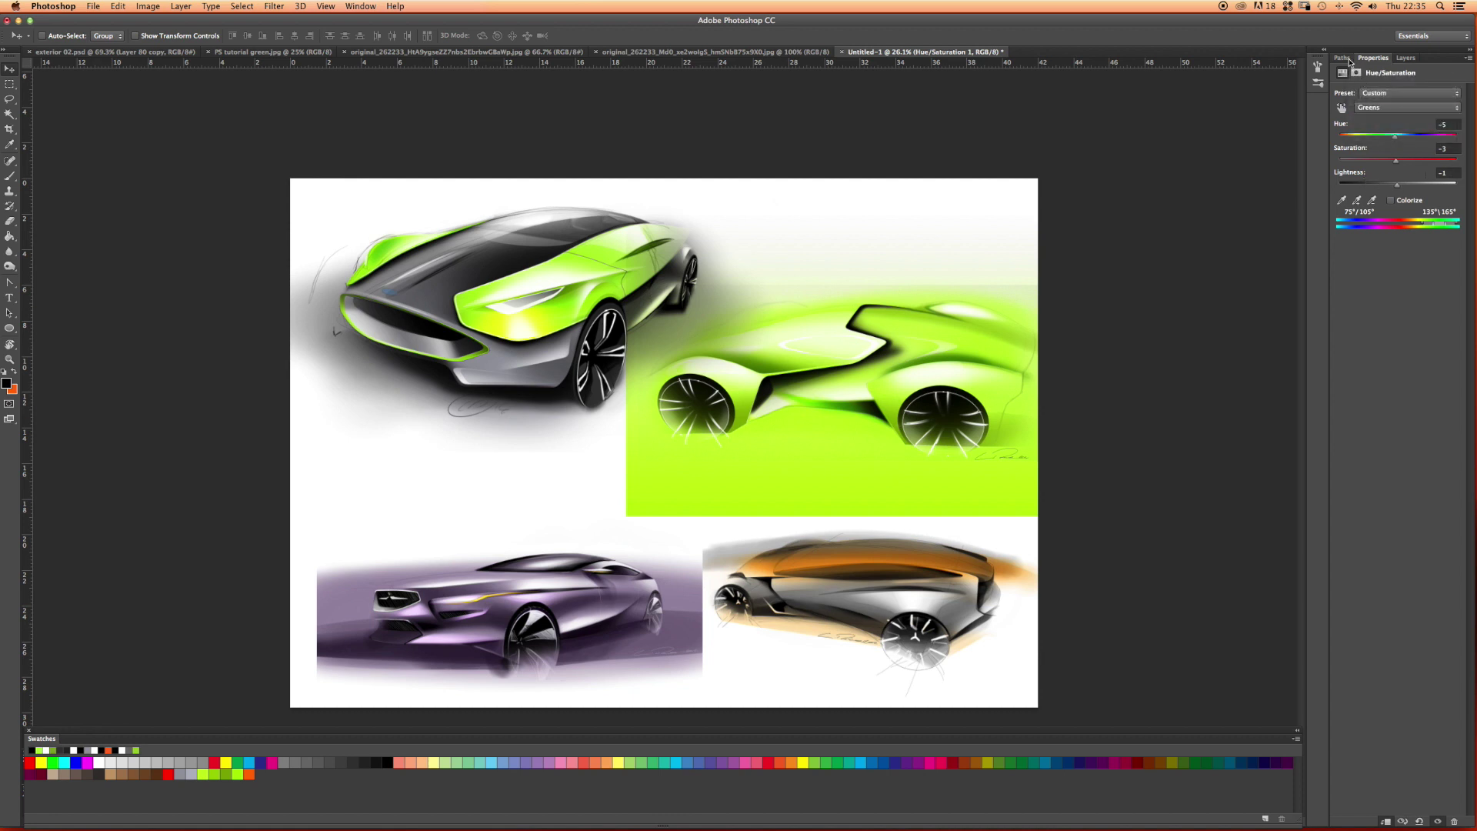
{"action": "left_click", "coordinate": [1453, 172]}
{"action": "left_click", "coordinate": [1342, 58]}
{"action": "left_click", "coordinate": [1405, 58]}
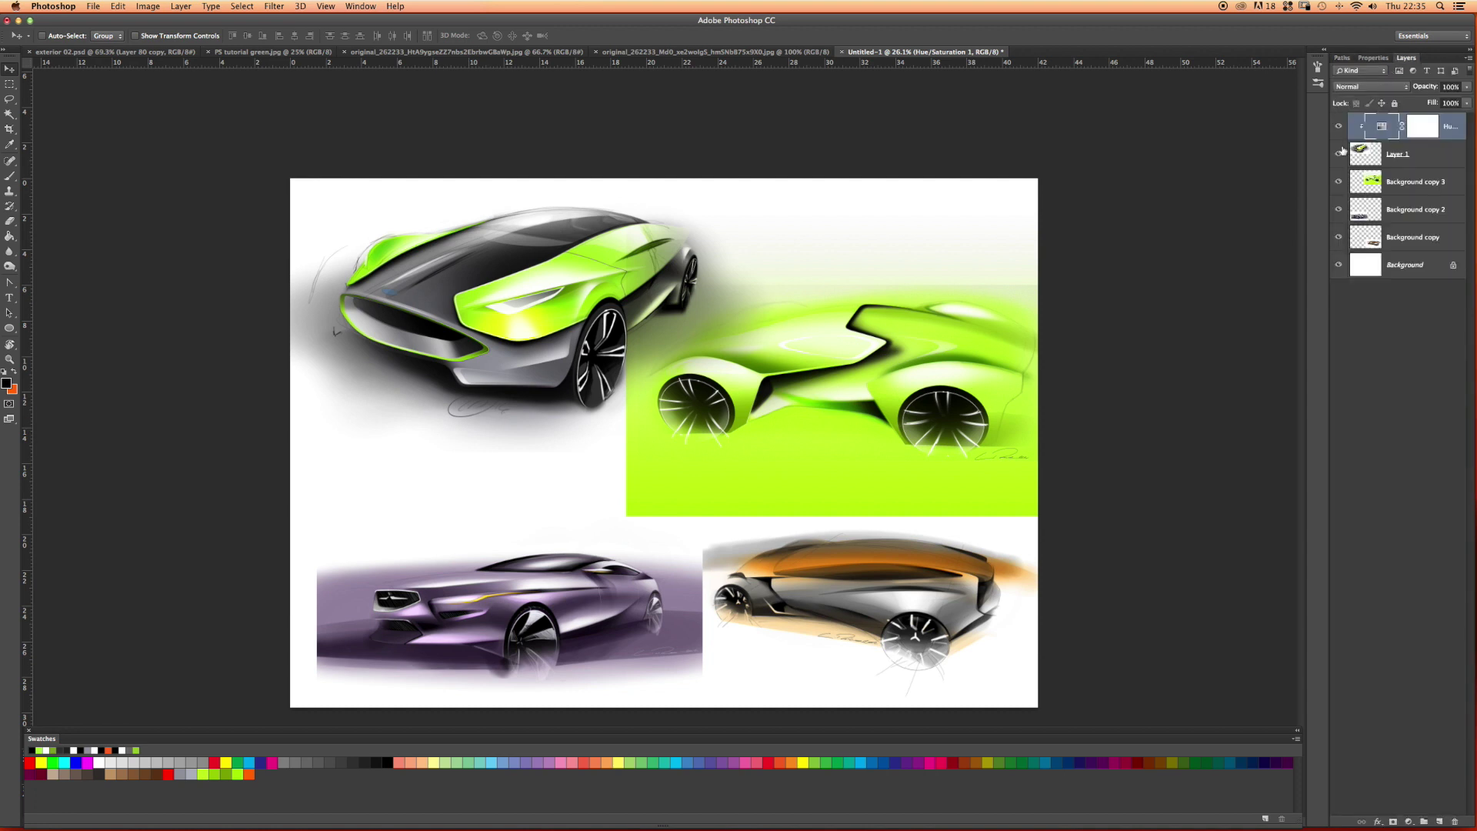
Toggle the adjustment to compare, set Master Hue to +180, then target its mask
{"action": "left_click", "coordinate": [1338, 125]}
{"action": "left_click", "coordinate": [1338, 125]}
{"action": "left_click", "coordinate": [1421, 126]}
{"action": "double_click", "coordinate": [1382, 127]}
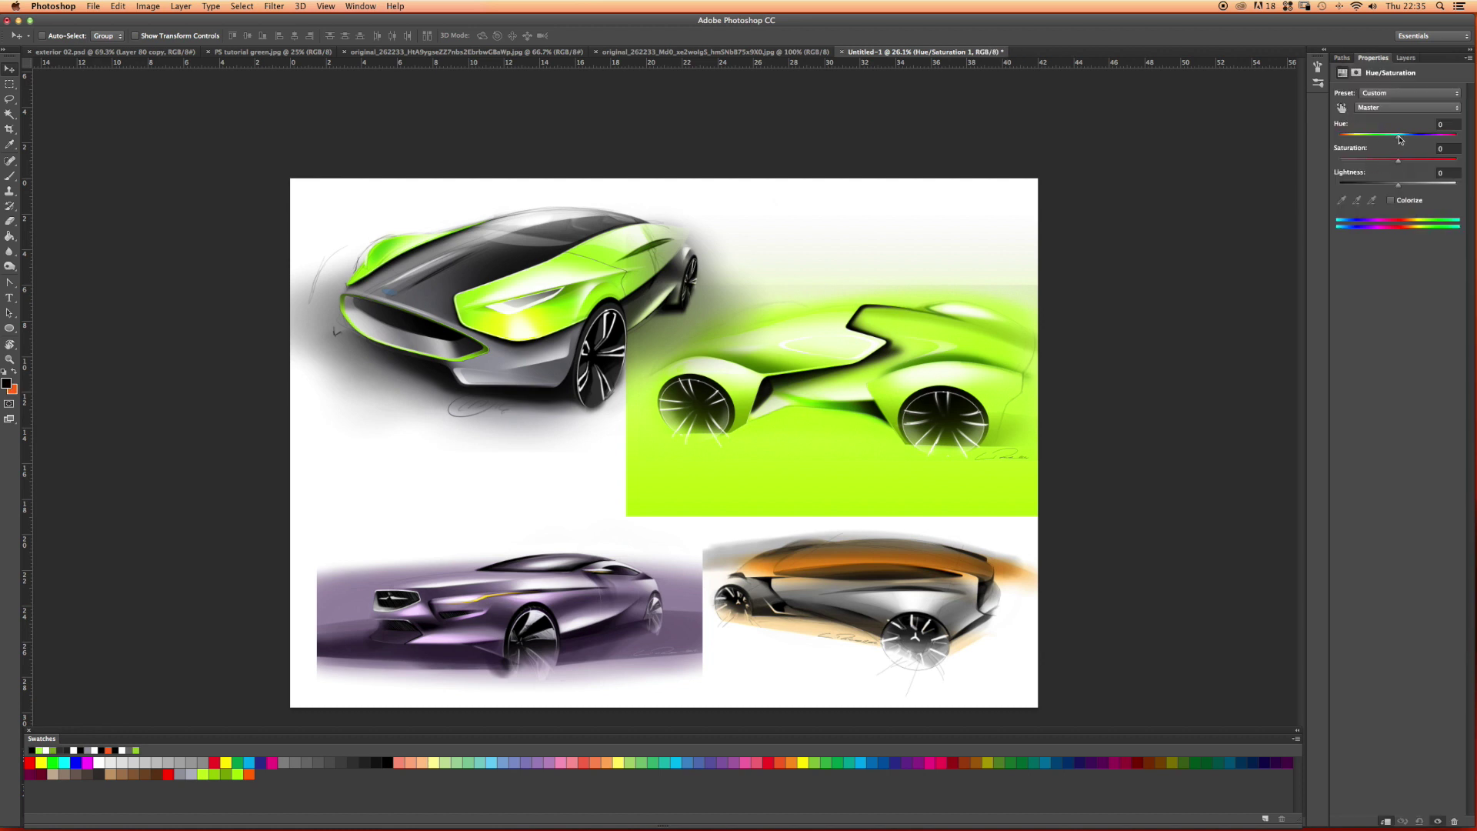
{"action": "left_click_drag", "start_coordinate": [1400, 139], "coordinate": [1465, 144]}
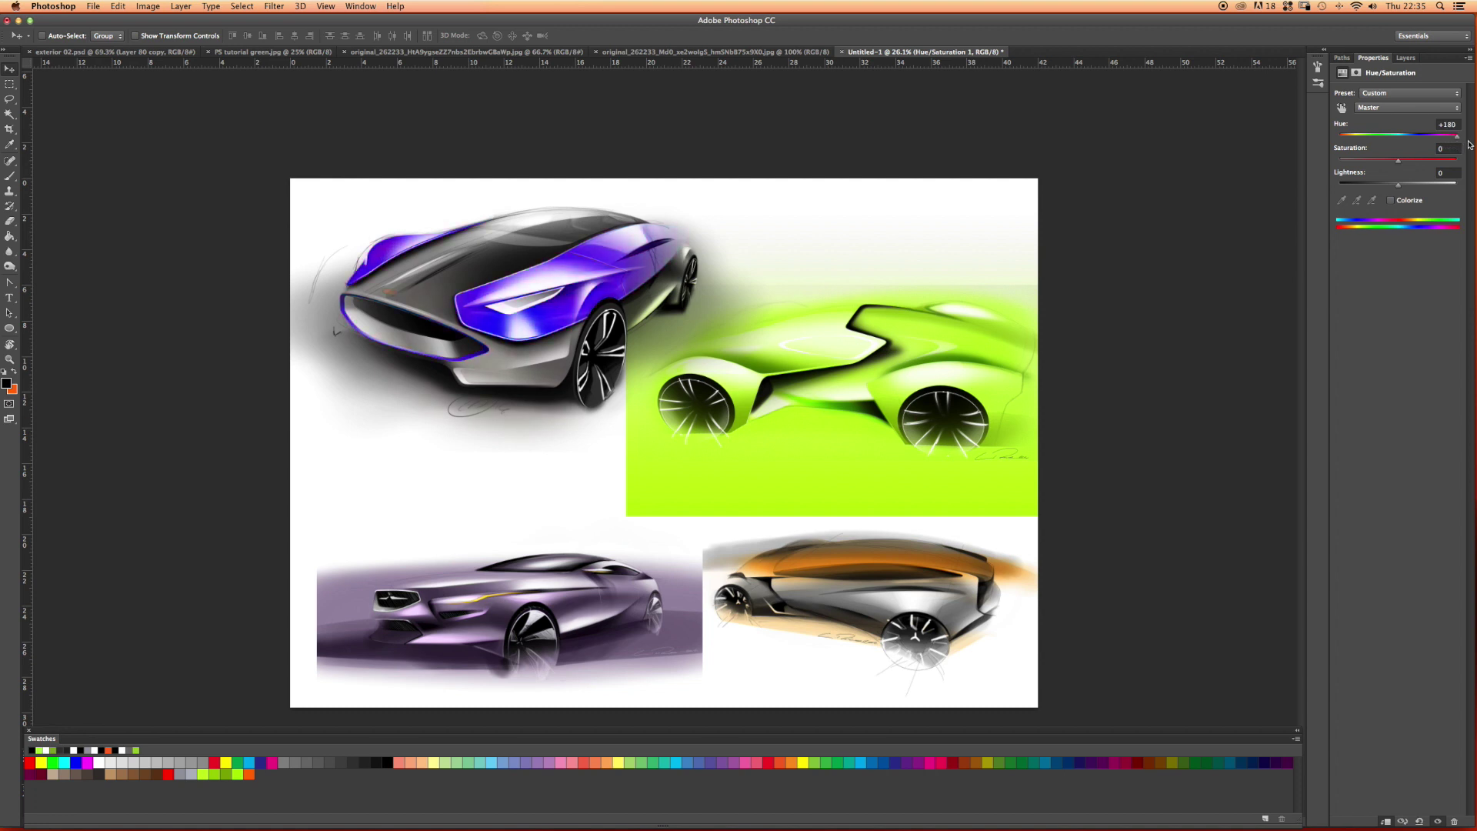
{"action": "left_click", "coordinate": [1406, 58]}
{"action": "left_click", "coordinate": [1423, 128]}
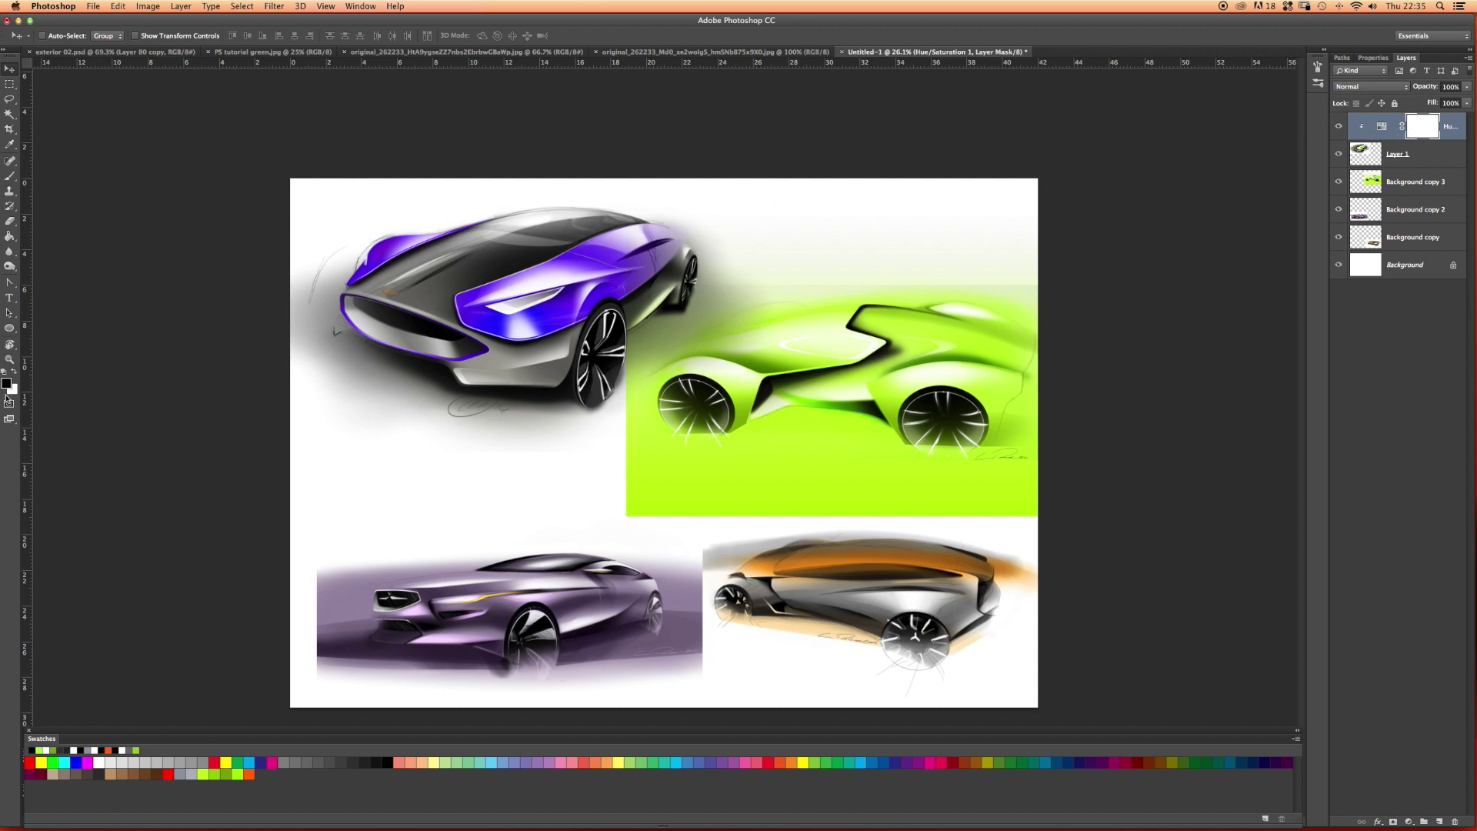
With a ~1100 px brush at 48% opacity, mask the purple off the upper-left car's roof
{"action": "key", "text": "b"}
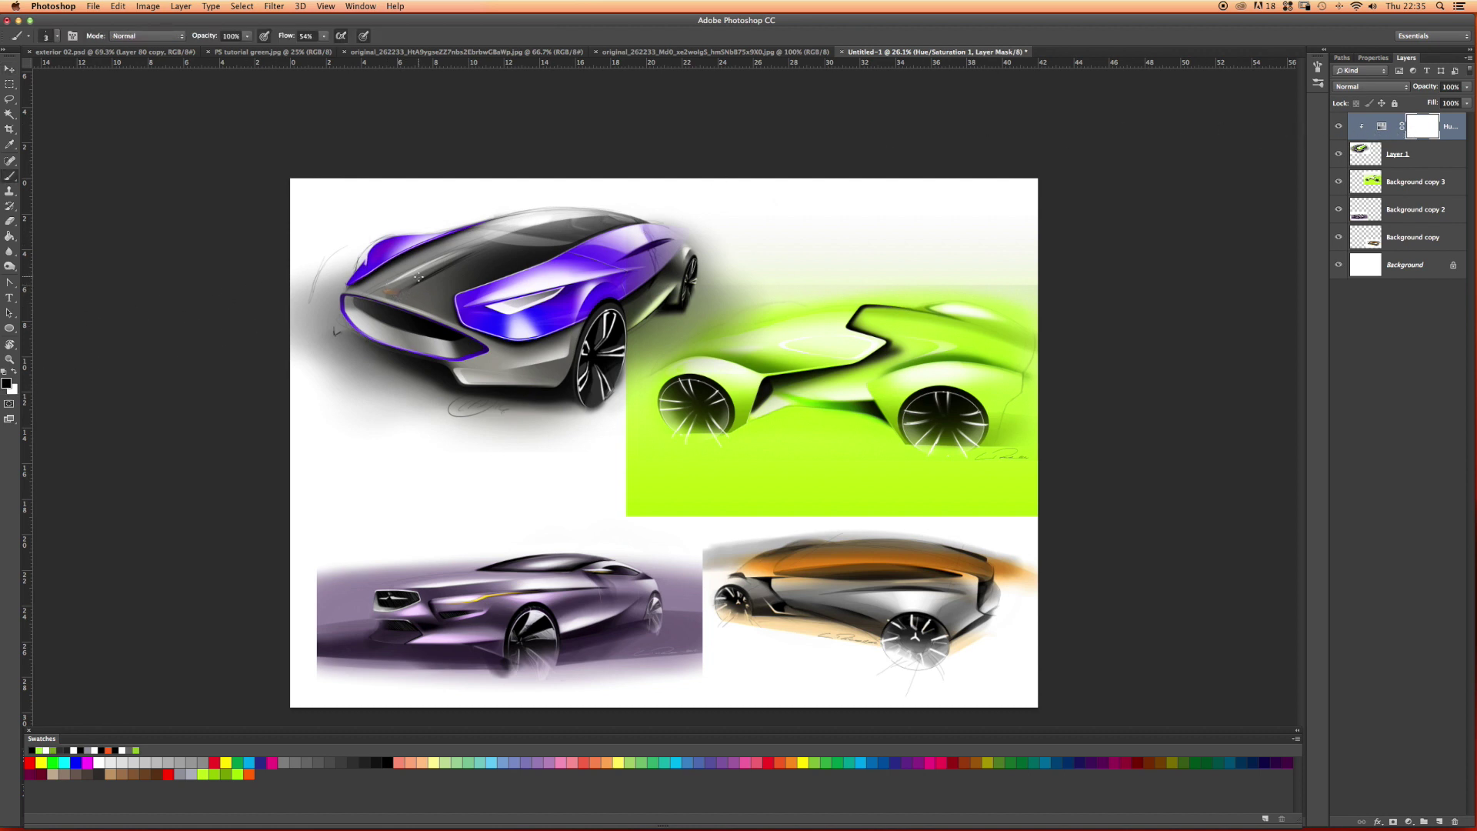
{"action": "key", "text": "bracketright"}
{"action": "key", "text": "bracketright"}
{"action": "key", "text": "bracketright"}
{"action": "key", "text": "bracketright"}
{"action": "key", "text": "bracketright"}
{"action": "key", "text": "bracketright"}
{"action": "key", "text": "bracketright"}
{"action": "key", "text": "bracketright"}
{"action": "key", "text": "bracketright"}
{"action": "key", "text": "bracketright"}
{"action": "key", "text": "bracketright"}
{"action": "key", "text": "bracketright"}
{"action": "key", "text": "bracketright"}
{"action": "key", "text": "bracketright"}
{"action": "key", "text": "bracketright"}
{"action": "right_click", "coordinate": [431, 282]}
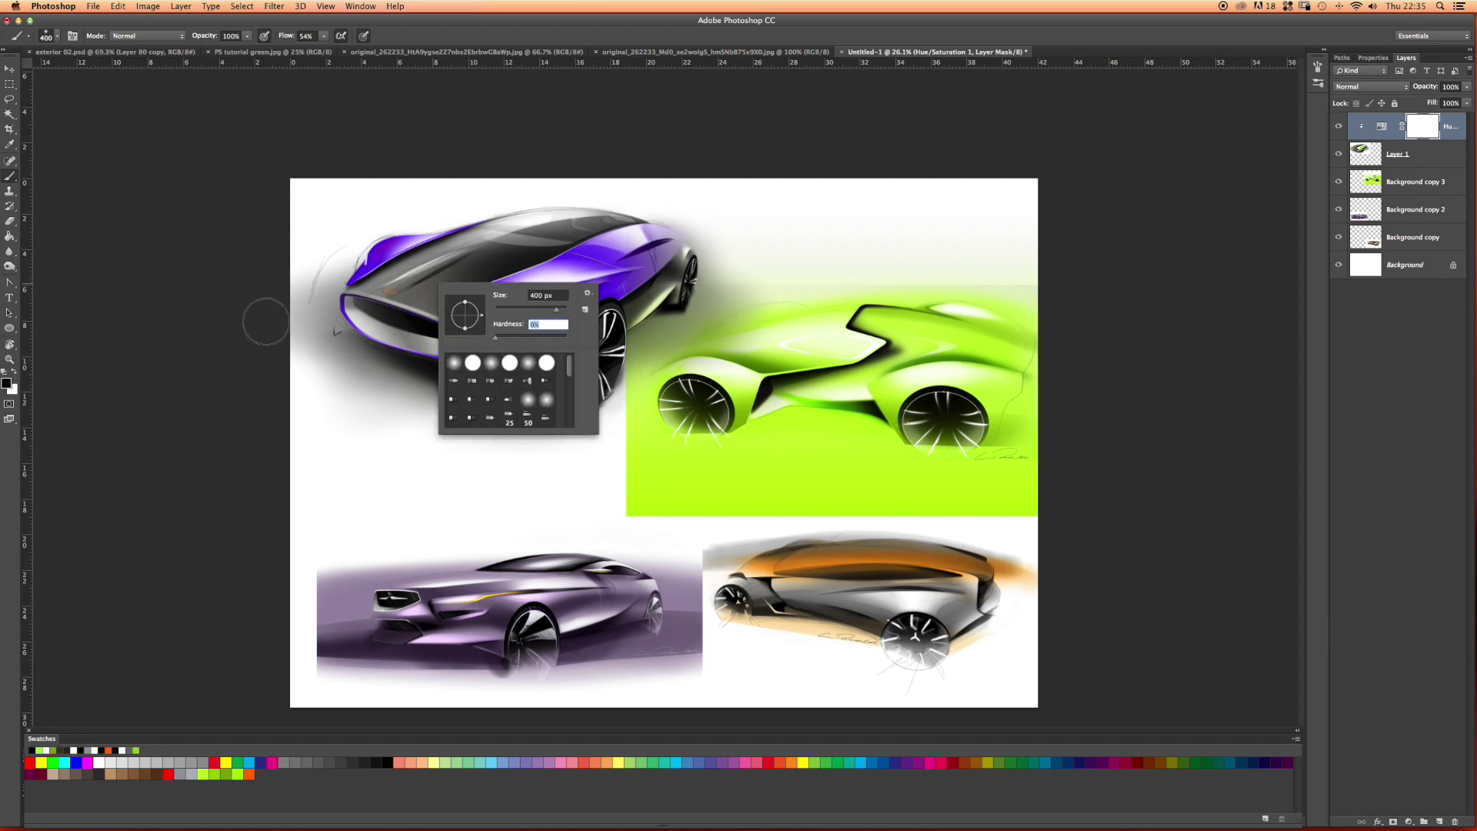
{"action": "key", "text": "Escape"}
{"action": "key", "text": "bracketright"}
{"action": "key", "text": "bracketright"}
{"action": "left_click_drag", "start_coordinate": [227, 48], "coordinate": [219, 49]}
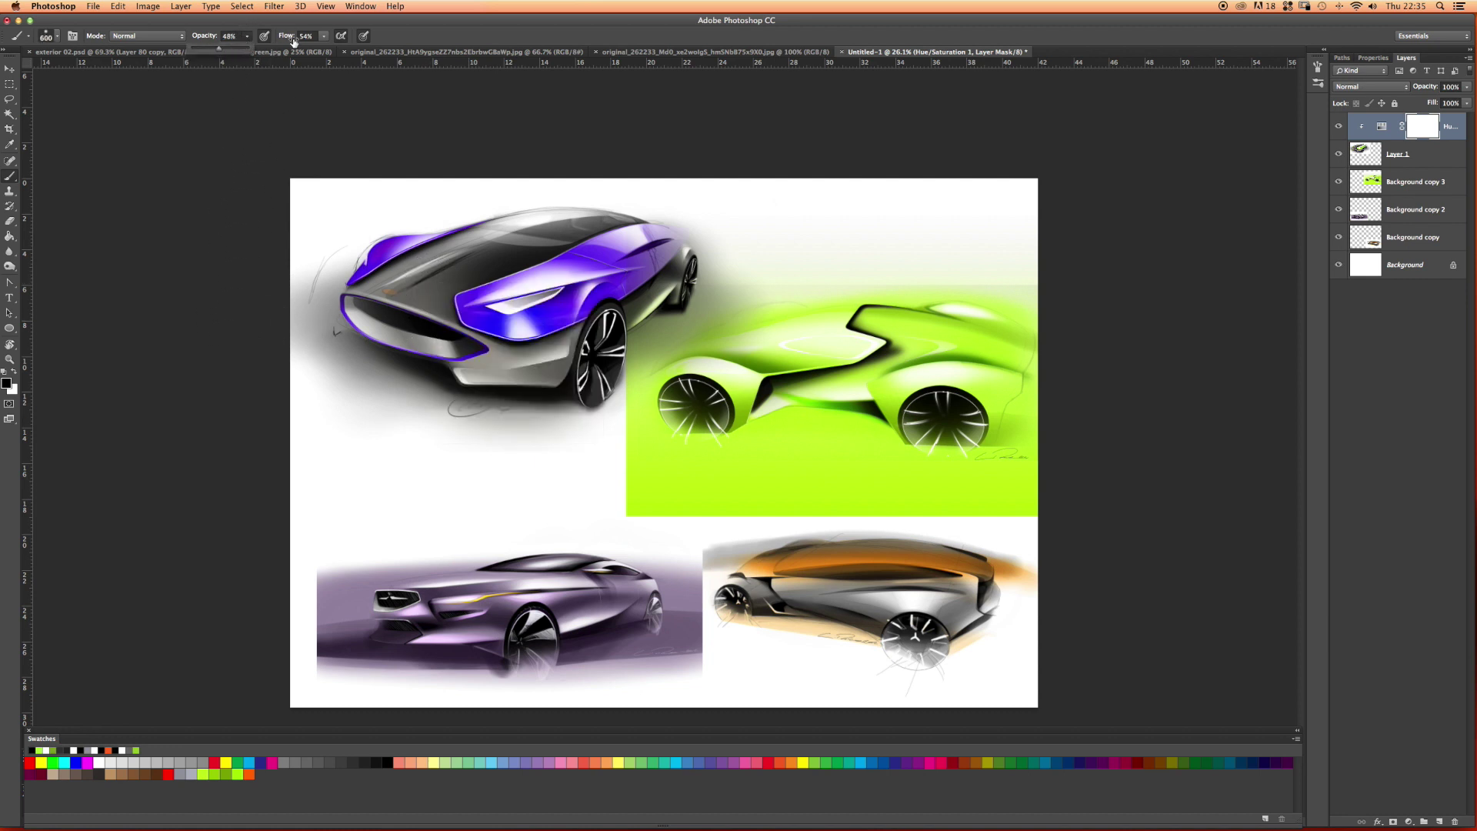
{"action": "key", "text": "bracketright"}
{"action": "key", "text": "bracketright"}
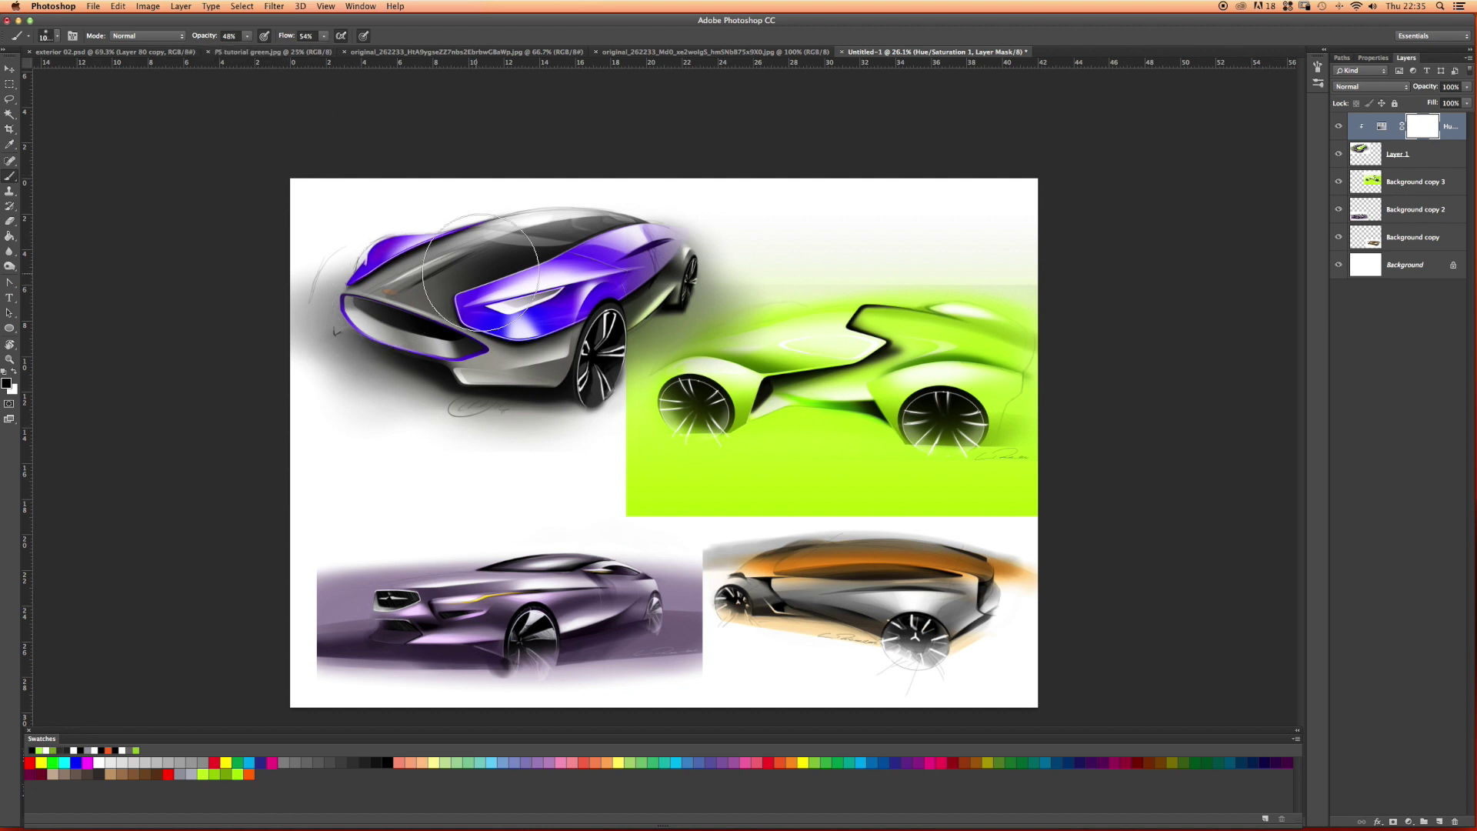
{"action": "key", "text": "bracketright"}
{"action": "key", "text": "bracketright"}
{"action": "key", "text": "bracketright"}
{"action": "mouse_move", "coordinate": [550, 216]}
{"action": "left_mouse_down"}
{"action": "mouse_move", "coordinate": [678, 238]}
{"action": "mouse_move", "coordinate": [520, 205]}
{"action": "mouse_move", "coordinate": [678, 217]}
{"action": "mouse_move", "coordinate": [446, 204]}
{"action": "mouse_move", "coordinate": [697, 223]}
{"action": "mouse_move", "coordinate": [730, 239]}
{"action": "mouse_move", "coordinate": [723, 269]}
{"action": "mouse_move", "coordinate": [685, 293]}
{"action": "mouse_move", "coordinate": [683, 259]}
{"action": "mouse_move", "coordinate": [537, 192]}
{"action": "mouse_move", "coordinate": [693, 242]}
{"action": "mouse_move", "coordinate": [500, 203]}
{"action": "mouse_move", "coordinate": [713, 260]}
{"action": "mouse_move", "coordinate": [622, 203]}
{"action": "mouse_move", "coordinate": [694, 238]}
{"action": "mouse_move", "coordinate": [459, 211]}
{"action": "mouse_move", "coordinate": [678, 223]}
{"action": "mouse_move", "coordinate": [481, 208]}
{"action": "mouse_move", "coordinate": [354, 233]}
{"action": "mouse_move", "coordinate": [459, 208]}
{"action": "mouse_move", "coordinate": [340, 240]}
{"action": "mouse_move", "coordinate": [484, 208]}
{"action": "mouse_move", "coordinate": [476, 219]}
{"action": "mouse_move", "coordinate": [518, 233]}
{"action": "mouse_move", "coordinate": [400, 348]}
{"action": "mouse_move", "coordinate": [477, 370]}
{"action": "mouse_move", "coordinate": [637, 340]}
{"action": "mouse_move", "coordinate": [400, 314]}
{"action": "mouse_move", "coordinate": [608, 372]}
{"action": "mouse_move", "coordinate": [414, 355]}
{"action": "mouse_move", "coordinate": [495, 374]}
{"action": "mouse_move", "coordinate": [442, 318]}
{"action": "mouse_move", "coordinate": [549, 322]}
{"action": "mouse_move", "coordinate": [573, 352]}
{"action": "mouse_move", "coordinate": [516, 373]}
{"action": "left_mouse_up"}
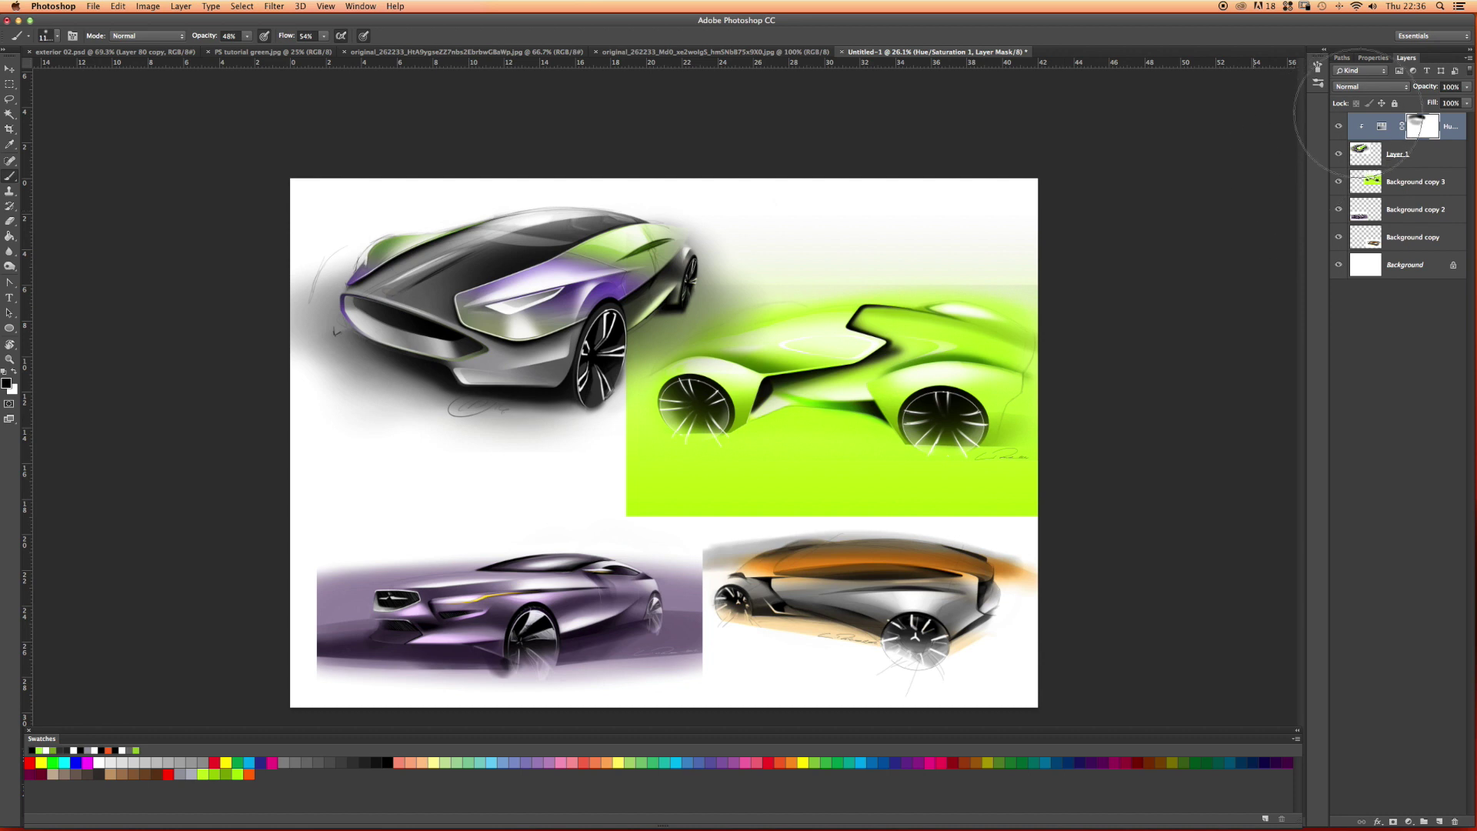
Delete the Hue/Saturation 1 layer and add a Black & White adjustment layer in its place
{"action": "left_click", "coordinate": [1382, 126]}
{"action": "right_click", "coordinate": [1452, 127]}
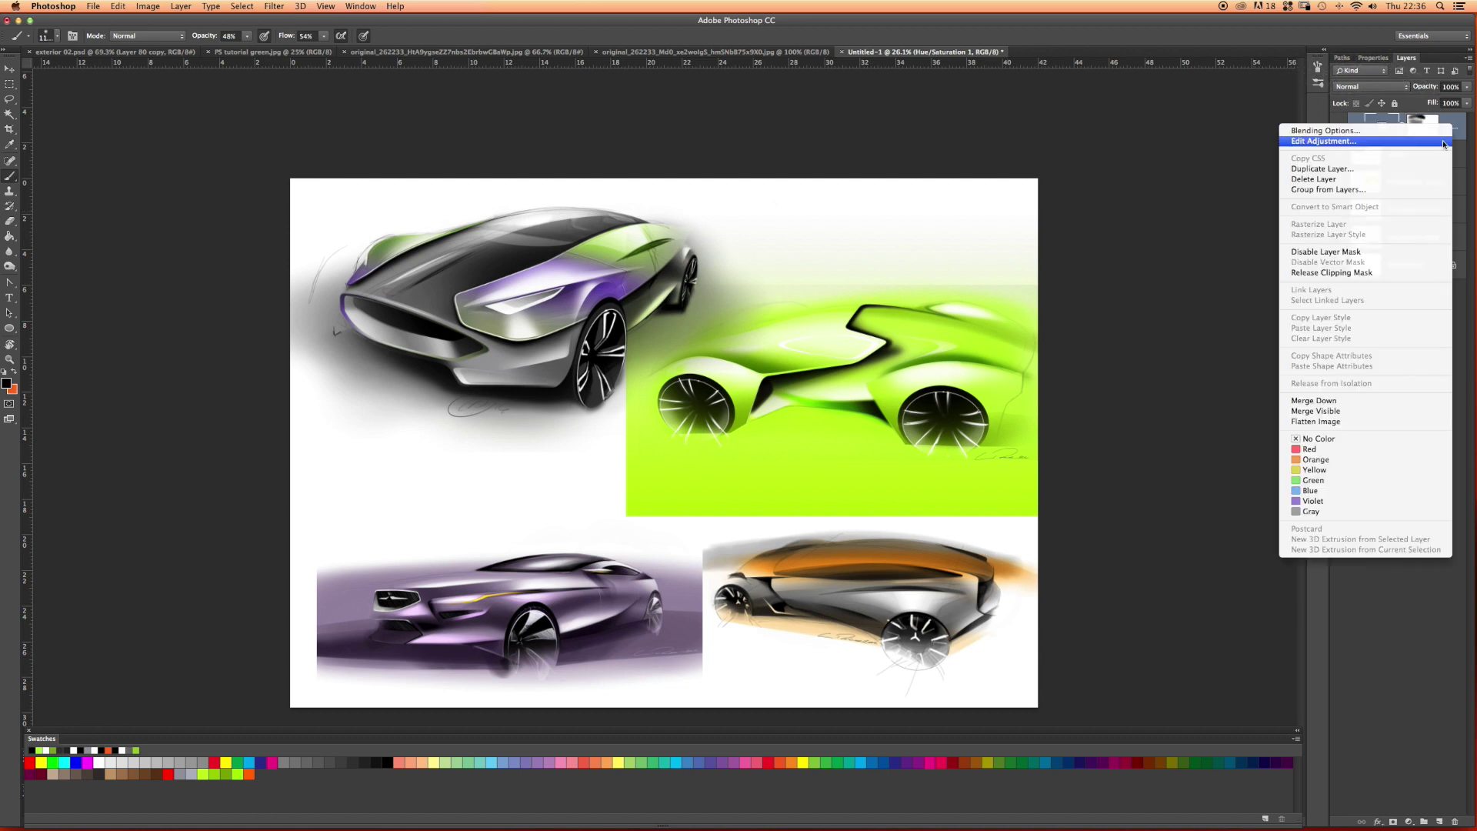
{"action": "left_click", "coordinate": [1411, 180]}
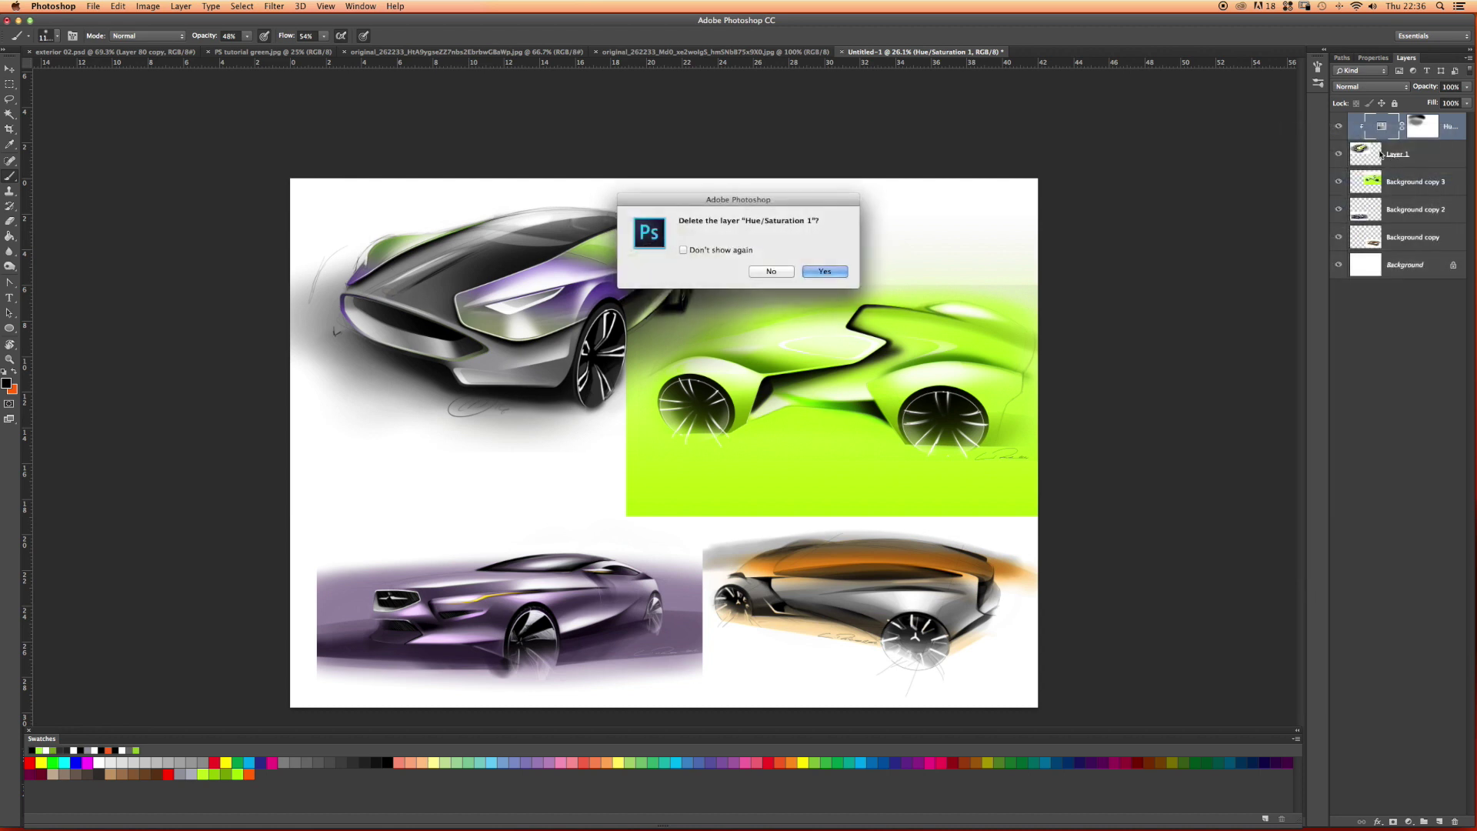
{"action": "left_click", "coordinate": [825, 271]}
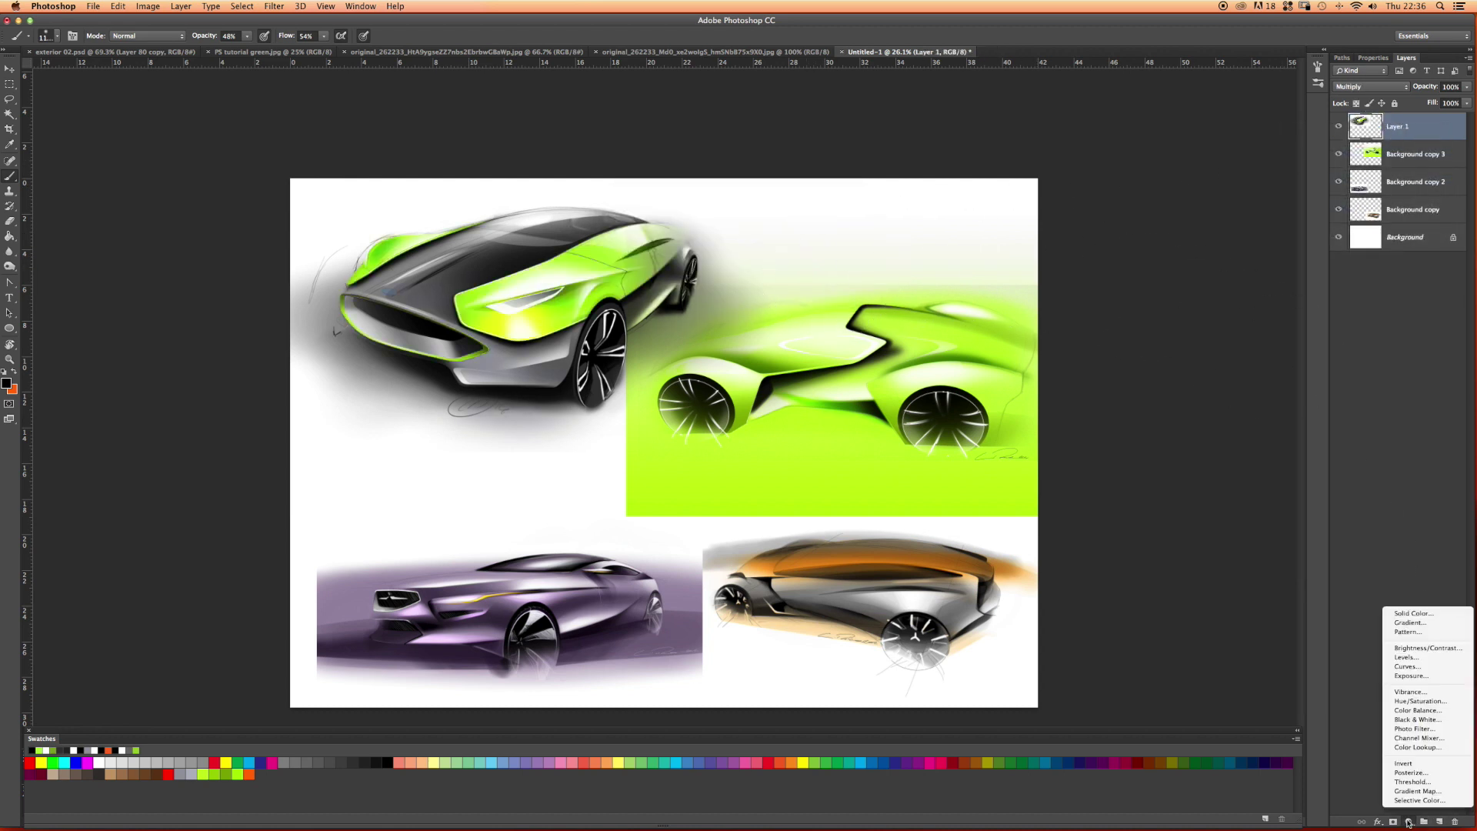
{"action": "left_click", "coordinate": [1411, 720]}
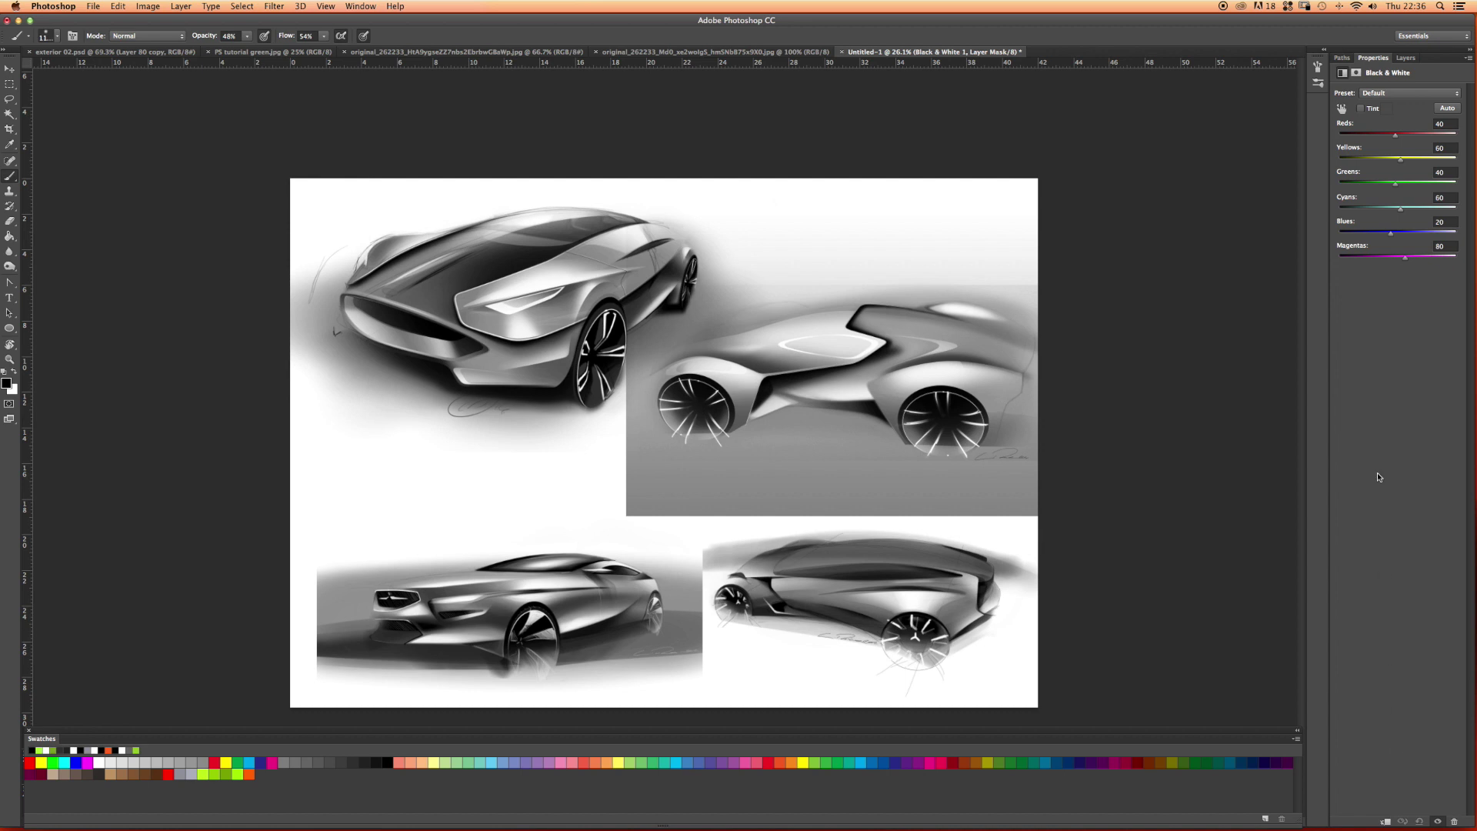
{"action": "left_click", "coordinate": [1405, 58]}
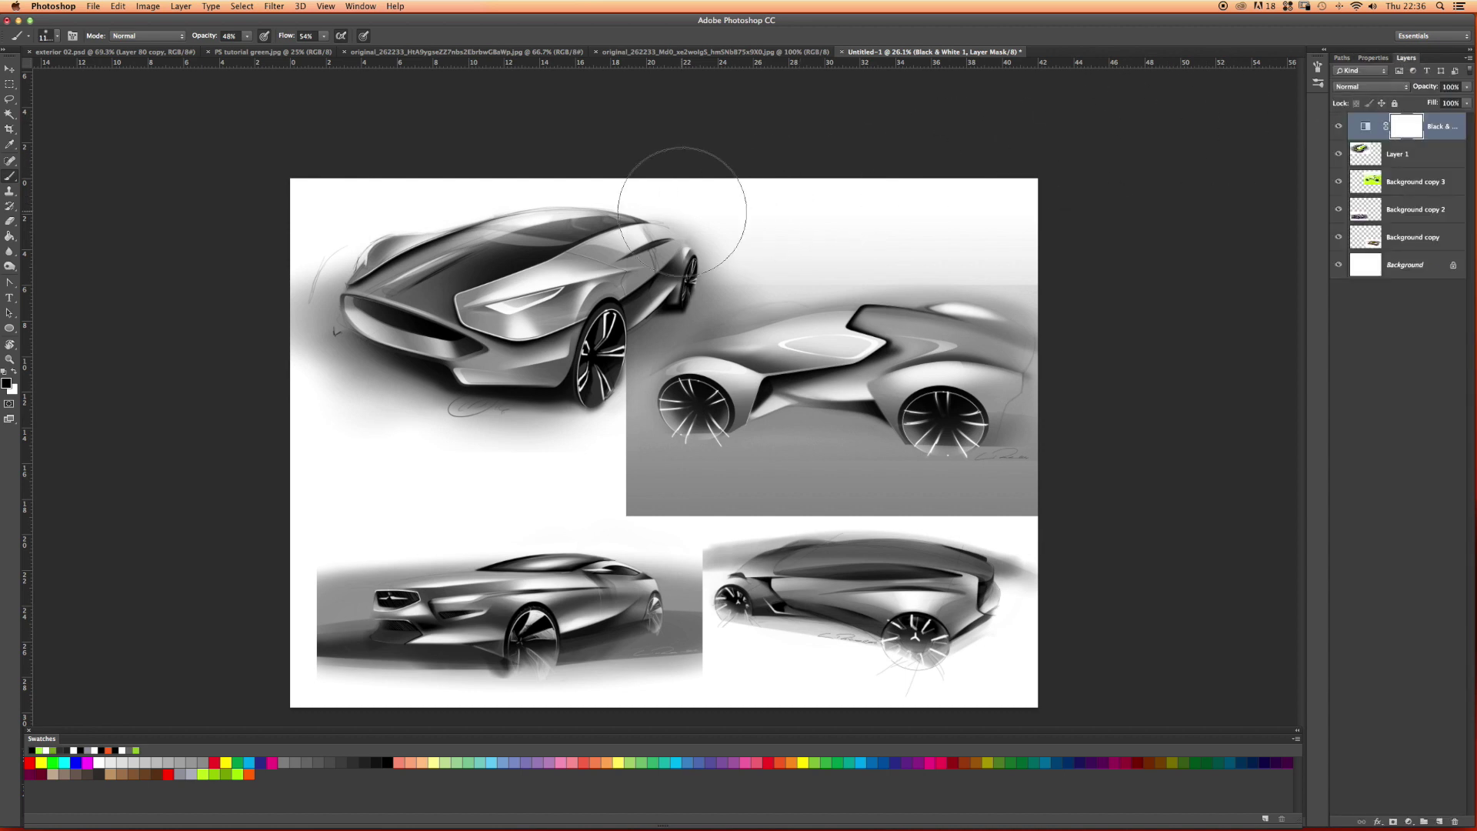
Paint on the Black & White mask to reveal green on both top cars, purple lower-left, orange lower-right roof
{"action": "right_click", "coordinate": [822, 368]}
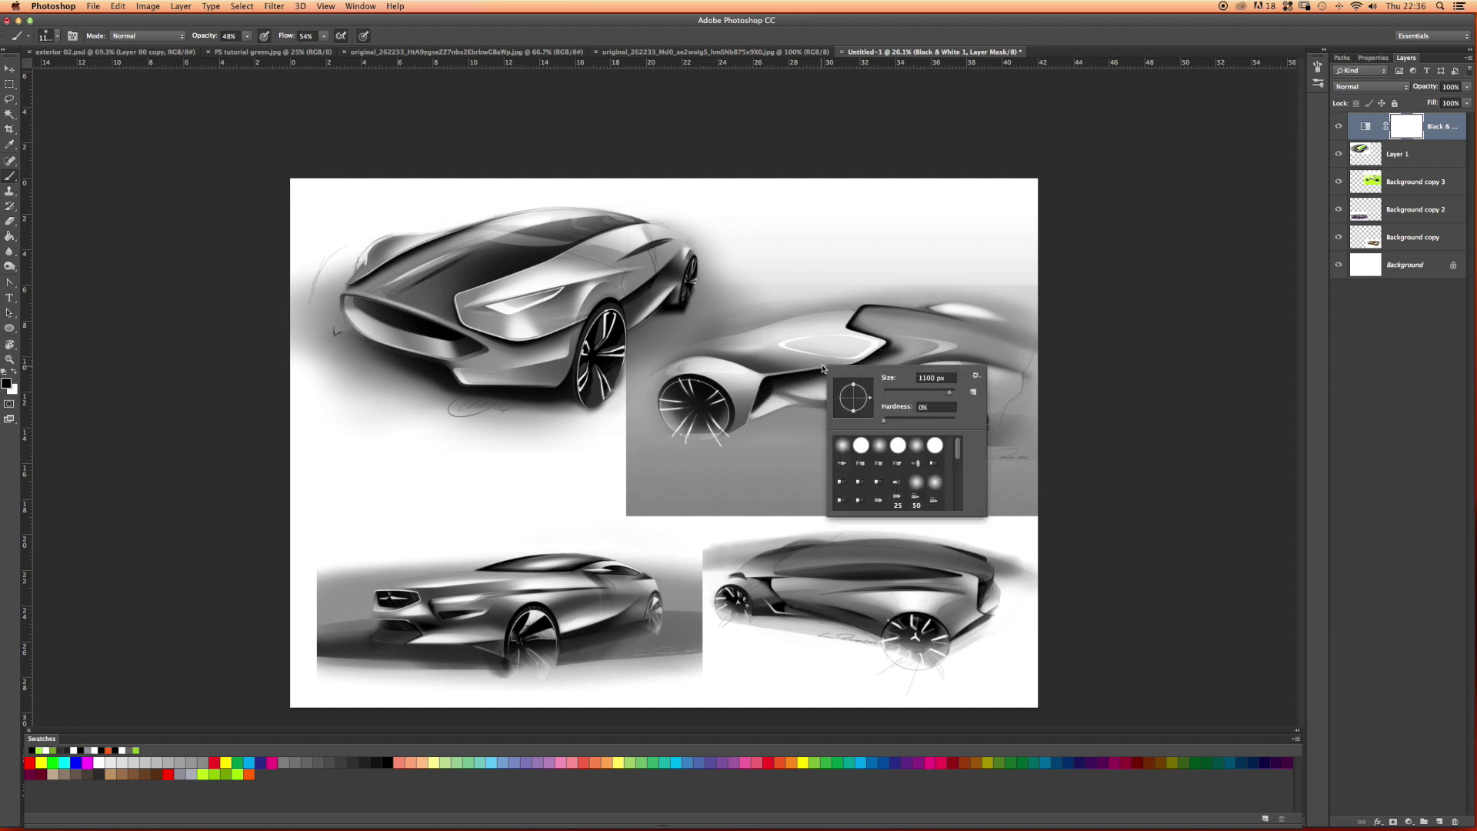
{"action": "left_click", "coordinate": [198, 390]}
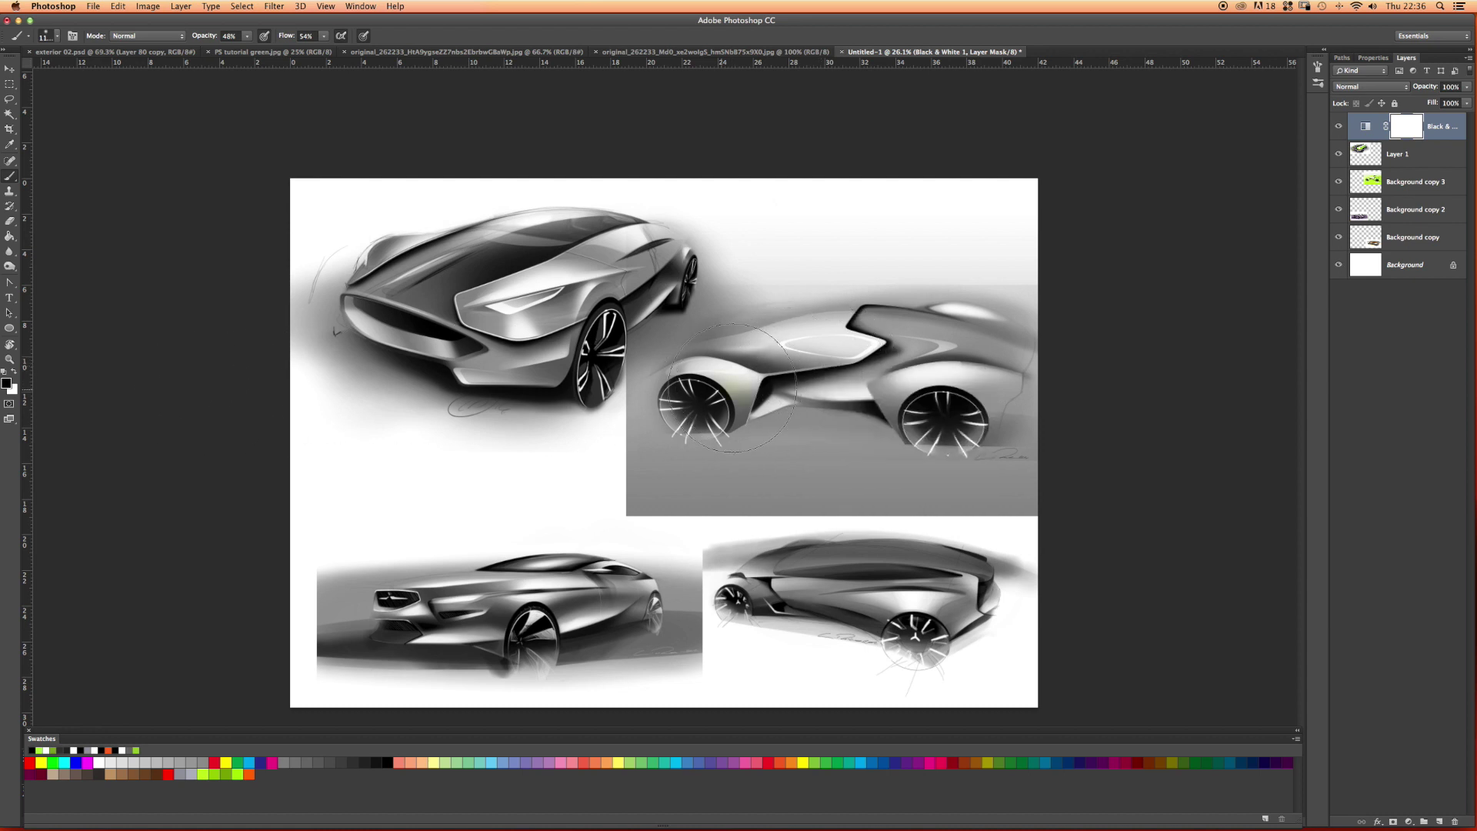
{"action": "mouse_move", "coordinate": [727, 363]}
{"action": "left_mouse_down"}
{"action": "mouse_move", "coordinate": [780, 367]}
{"action": "mouse_move", "coordinate": [736, 383]}
{"action": "left_mouse_up"}
{"action": "key", "text": "bracketleft"}
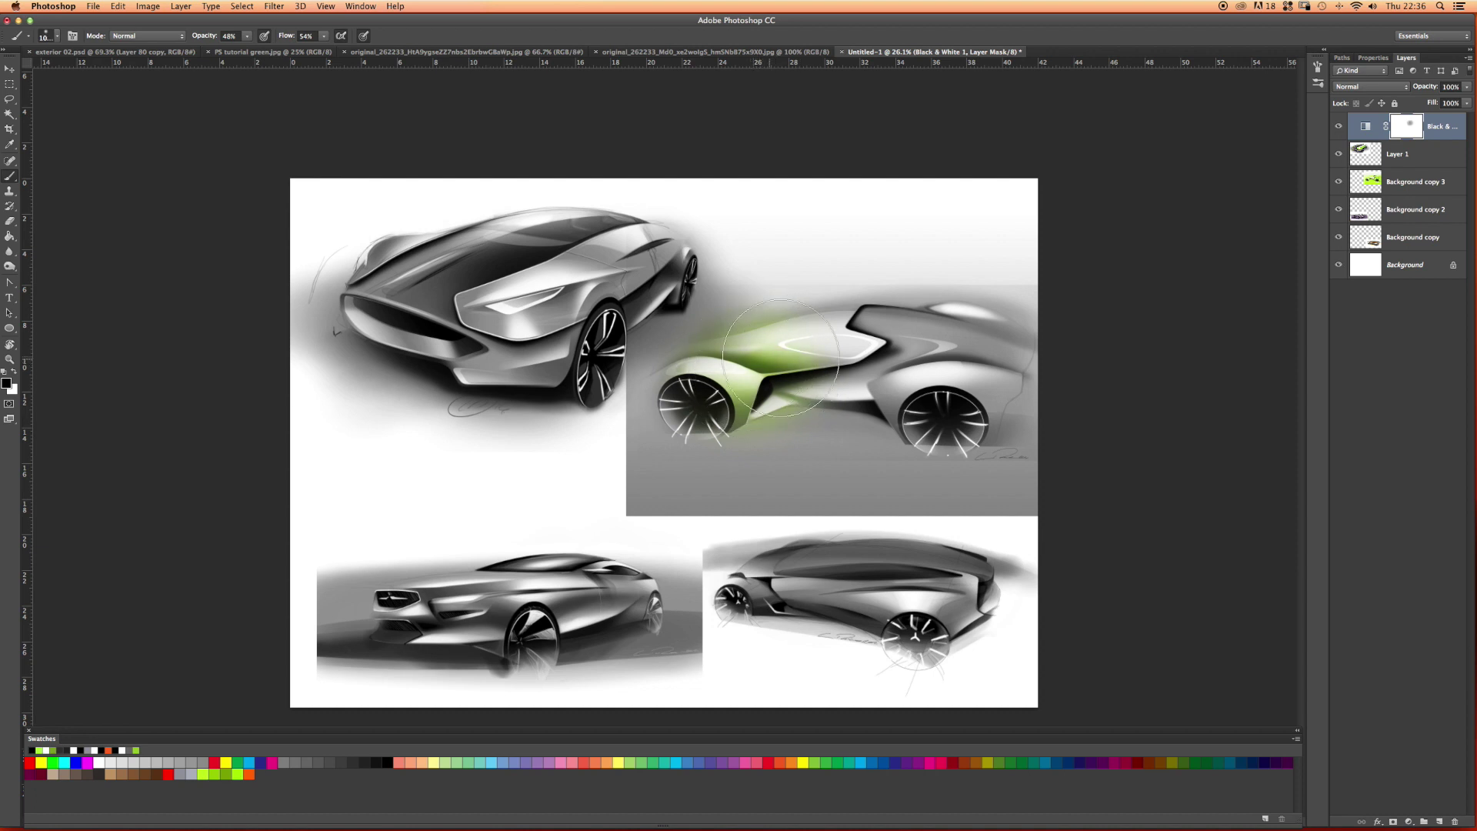
{"action": "left_click_drag", "start_coordinate": [732, 377], "coordinate": [699, 376]}
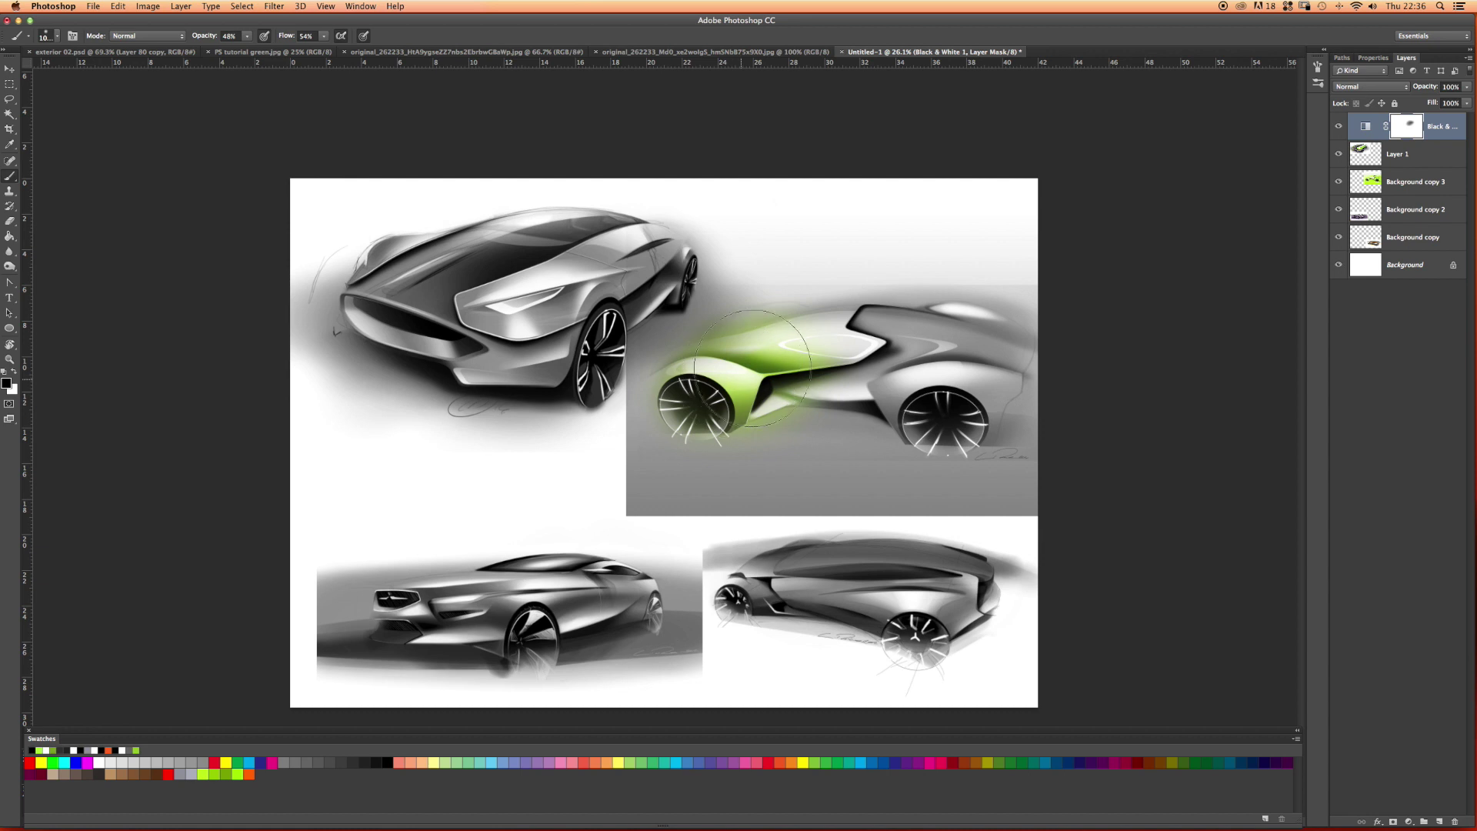
{"action": "mouse_move", "coordinate": [750, 365]}
{"action": "left_mouse_down"}
{"action": "mouse_move", "coordinate": [807, 366]}
{"action": "mouse_move", "coordinate": [808, 342]}
{"action": "left_mouse_up"}
{"action": "mouse_move", "coordinate": [527, 303]}
{"action": "left_mouse_down"}
{"action": "mouse_move", "coordinate": [538, 285]}
{"action": "mouse_move", "coordinate": [577, 292]}
{"action": "mouse_move", "coordinate": [573, 281]}
{"action": "mouse_move", "coordinate": [566, 301]}
{"action": "mouse_move", "coordinate": [538, 293]}
{"action": "mouse_move", "coordinate": [630, 239]}
{"action": "mouse_move", "coordinate": [577, 308]}
{"action": "mouse_move", "coordinate": [563, 304]}
{"action": "mouse_move", "coordinate": [646, 285]}
{"action": "mouse_move", "coordinate": [531, 300]}
{"action": "left_mouse_up"}
{"action": "mouse_move", "coordinate": [492, 550]}
{"action": "left_mouse_down"}
{"action": "mouse_move", "coordinate": [477, 569]}
{"action": "mouse_move", "coordinate": [484, 627]}
{"action": "mouse_move", "coordinate": [542, 631]}
{"action": "mouse_move", "coordinate": [536, 614]}
{"action": "mouse_move", "coordinate": [504, 623]}
{"action": "mouse_move", "coordinate": [478, 591]}
{"action": "mouse_move", "coordinate": [554, 616]}
{"action": "mouse_move", "coordinate": [515, 642]}
{"action": "left_mouse_up"}
{"action": "mouse_move", "coordinate": [937, 570]}
{"action": "left_mouse_down"}
{"action": "mouse_move", "coordinate": [897, 562]}
{"action": "mouse_move", "coordinate": [931, 564]}
{"action": "mouse_move", "coordinate": [951, 587]}
{"action": "mouse_move", "coordinate": [933, 596]}
{"action": "mouse_move", "coordinate": [840, 562]}
{"action": "left_mouse_up"}
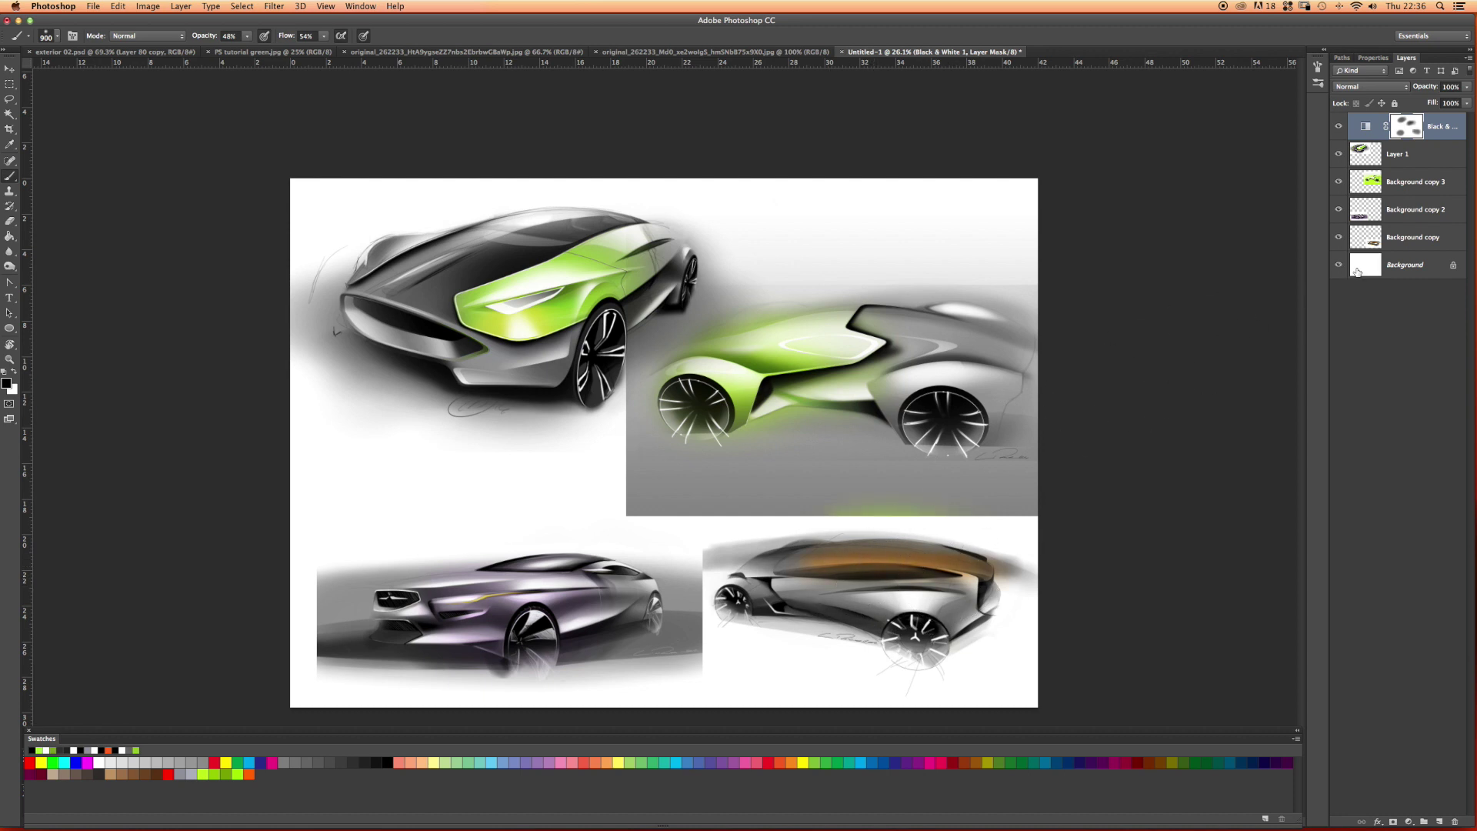
Add a Hue/Saturation adjustment above Background copy at Hue +32, Saturation +32, turning the lower-right roof green
{"action": "left_click", "coordinate": [1410, 242]}
{"action": "left_click", "coordinate": [1408, 821]}
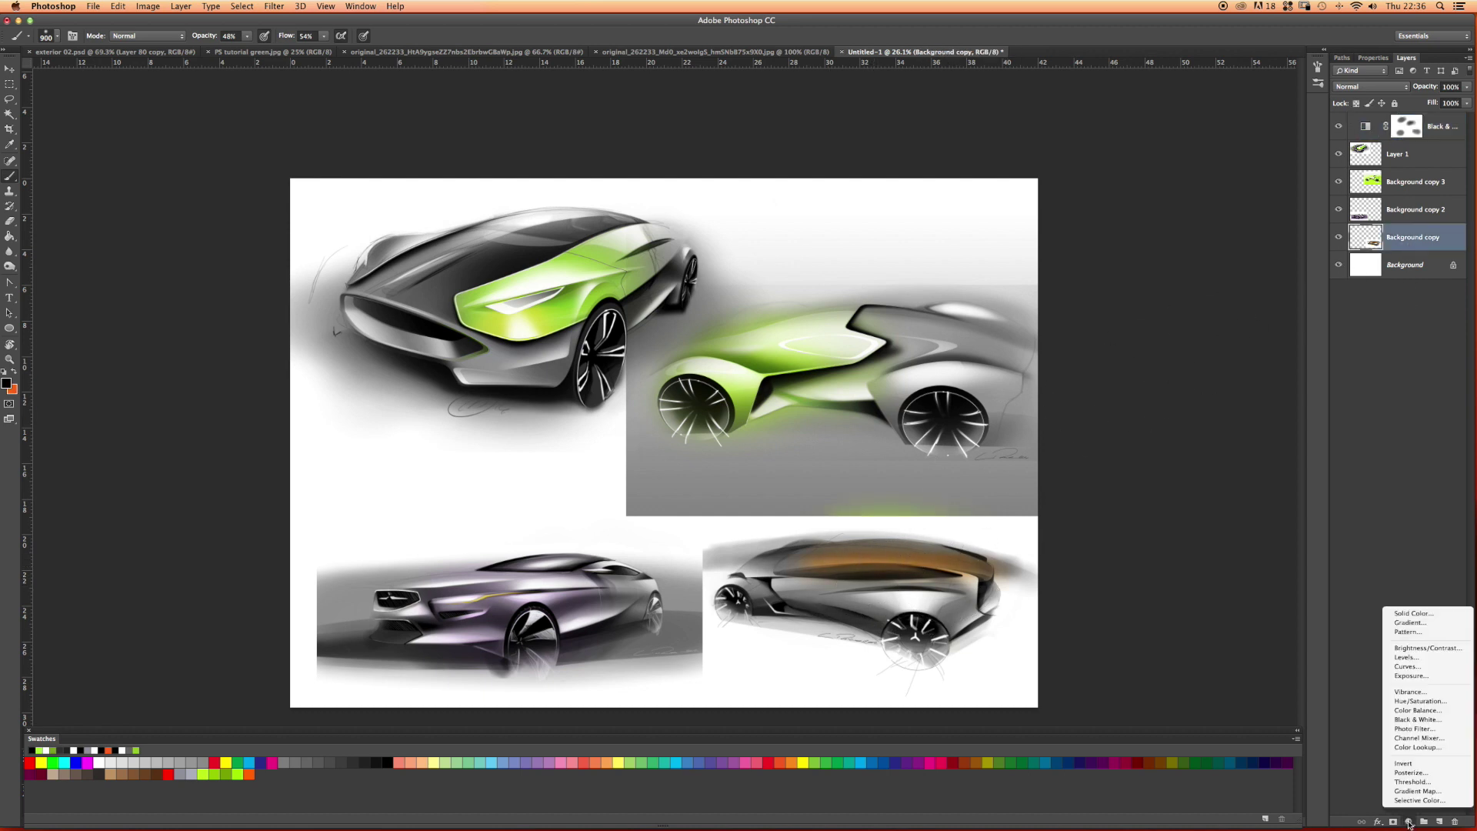
{"action": "left_click", "coordinate": [1412, 704]}
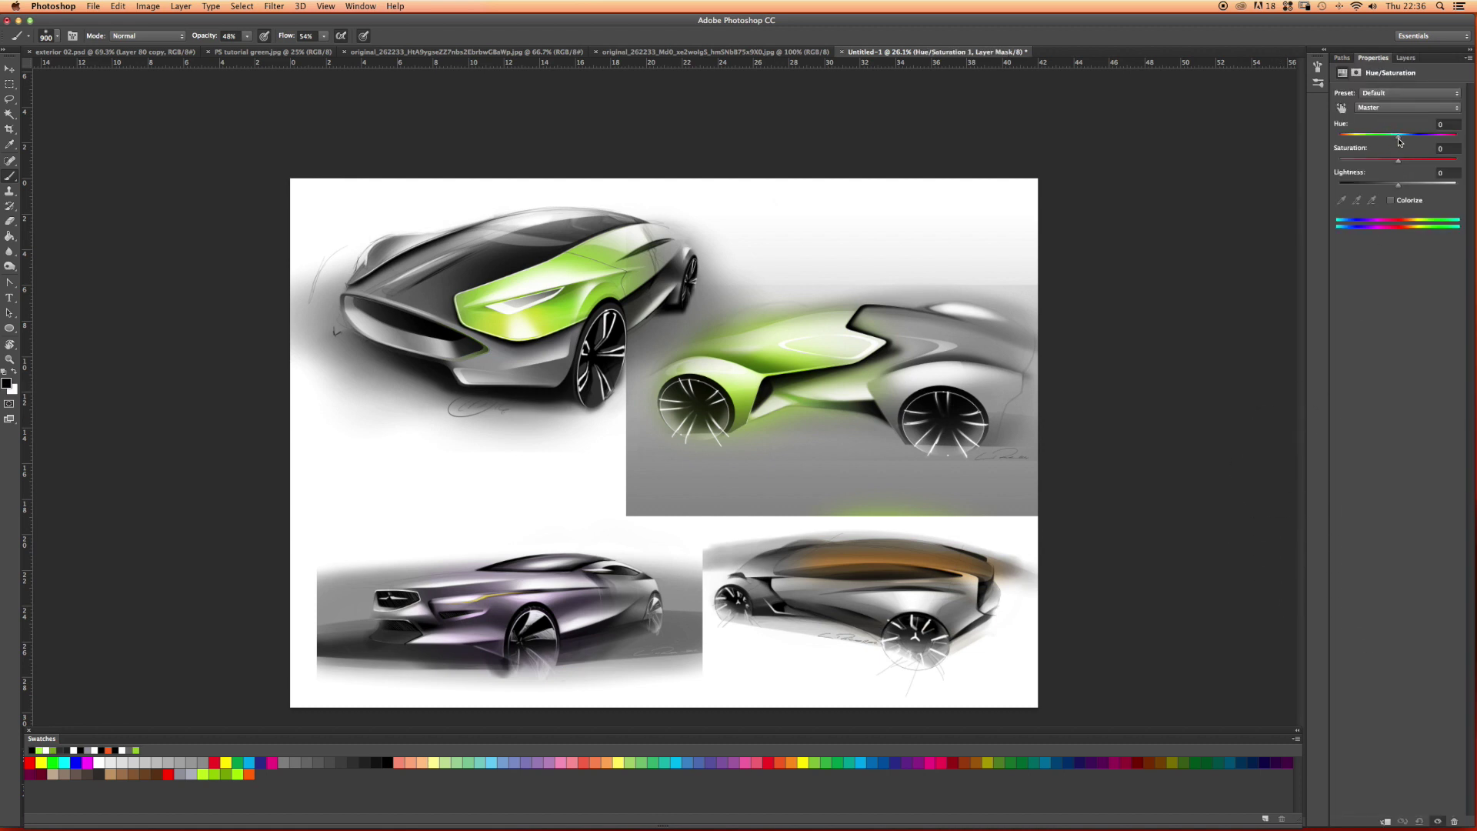
{"action": "mouse_move", "coordinate": [1393, 140]}
{"action": "left_mouse_down"}
{"action": "mouse_move", "coordinate": [1335, 146]}
{"action": "mouse_move", "coordinate": [1413, 154]}
{"action": "left_mouse_up"}
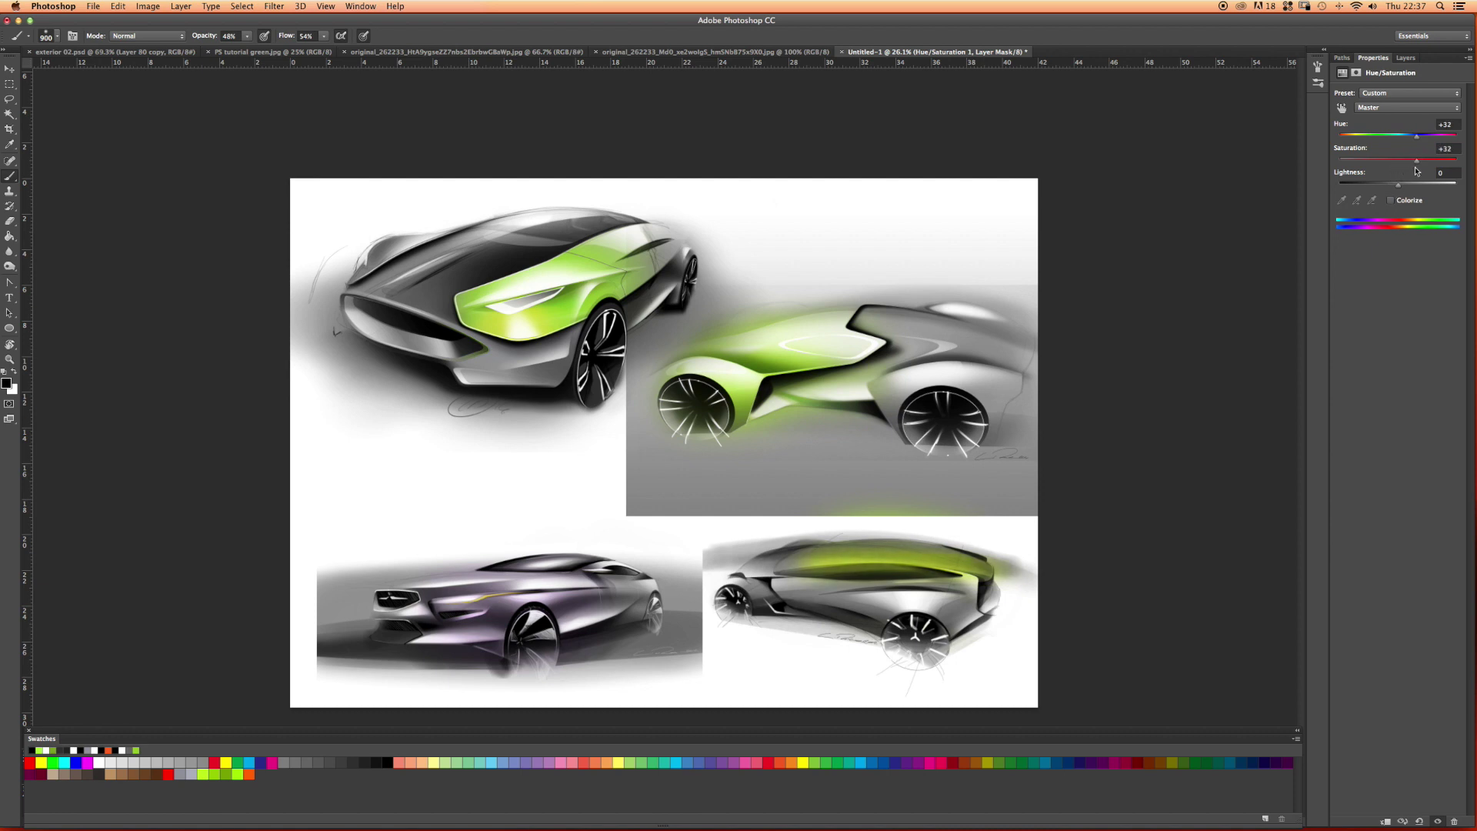
{"action": "left_click", "coordinate": [1404, 59]}
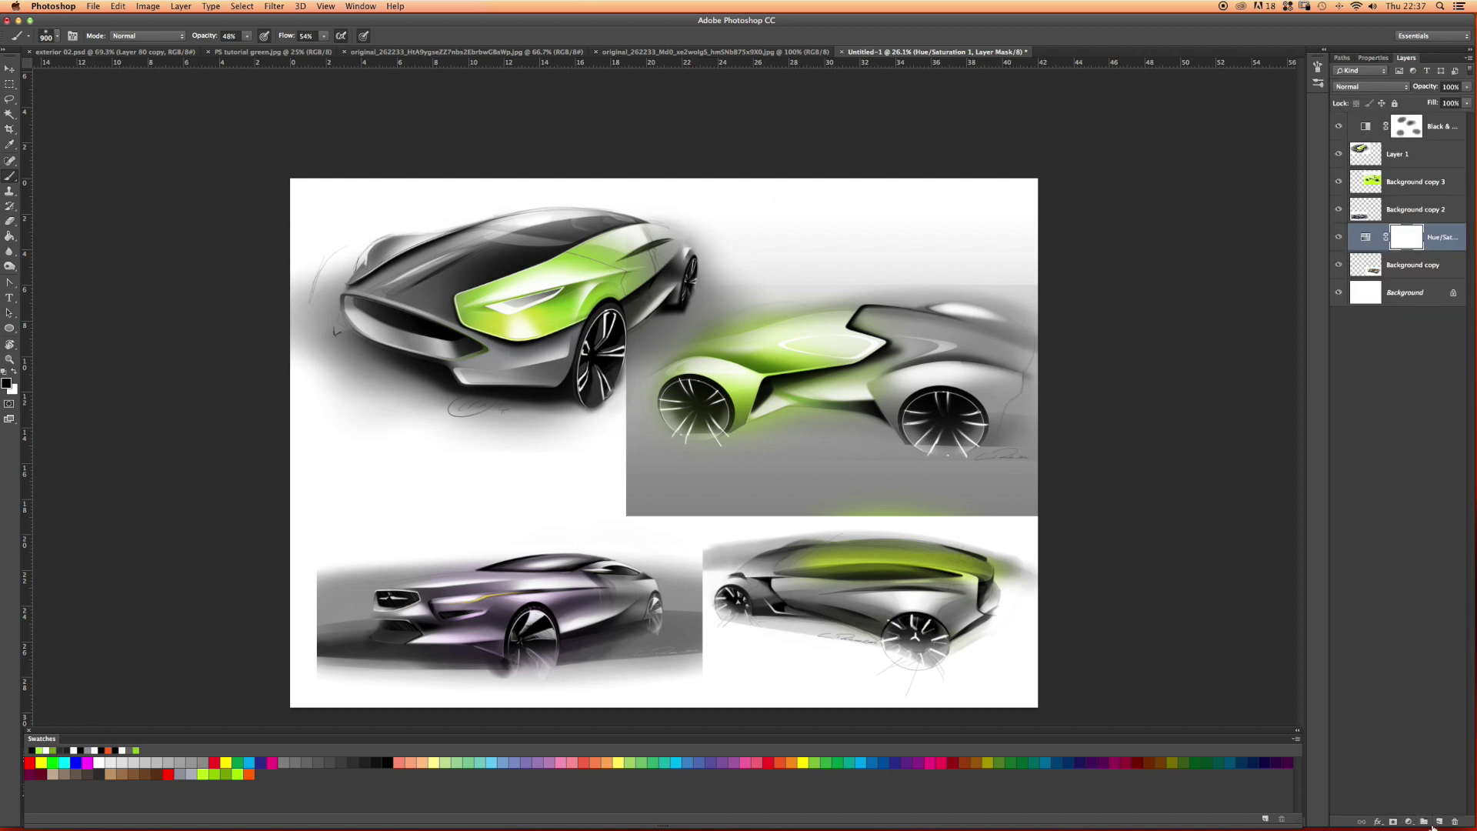
{"action": "left_click", "coordinate": [1412, 215]}
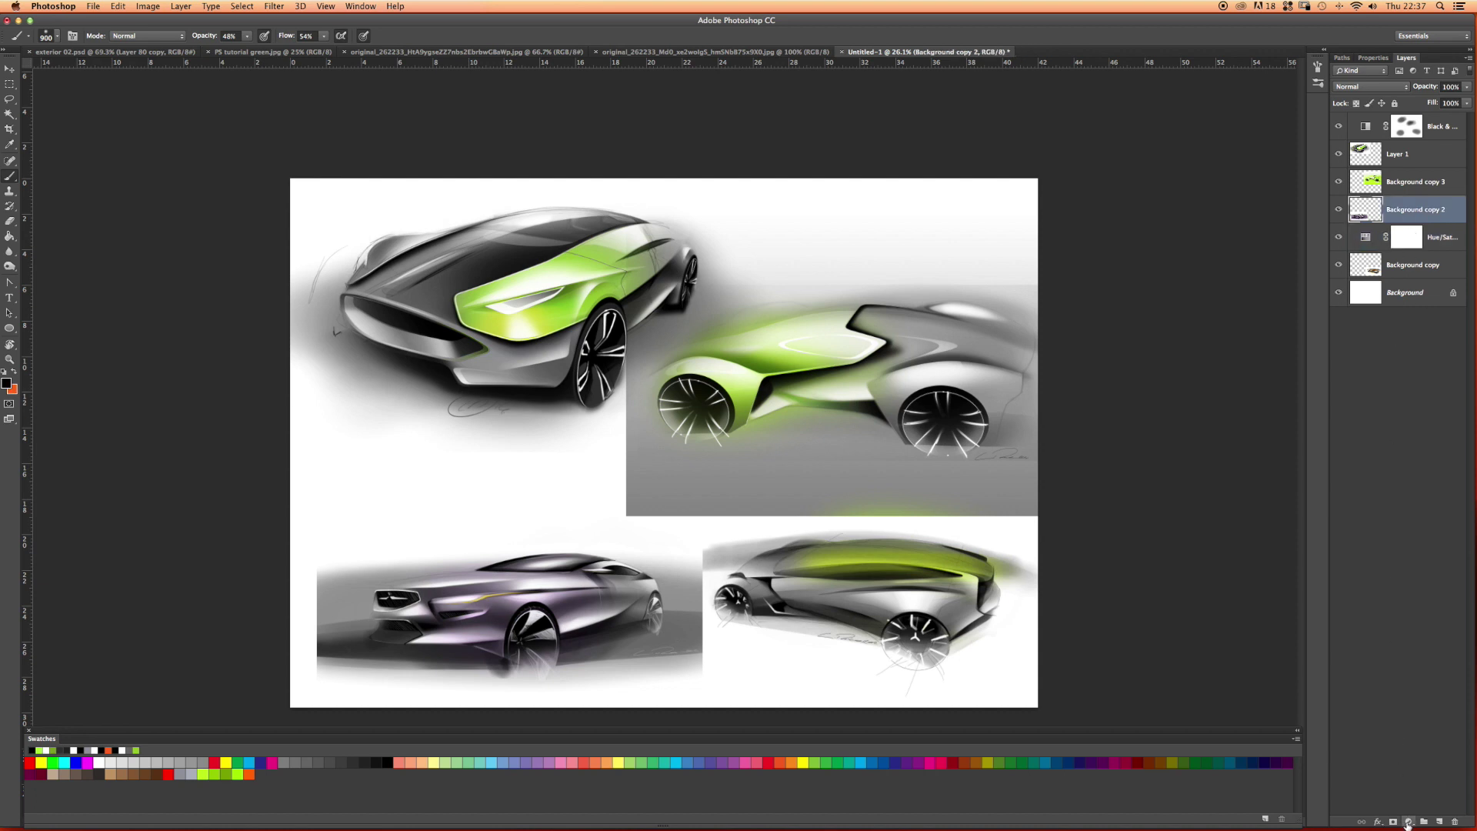
Add a Hue/Saturation adjustment clipped to Background copy 2 with Hue -180 and Saturation +47
{"action": "left_click", "coordinate": [1408, 821]}
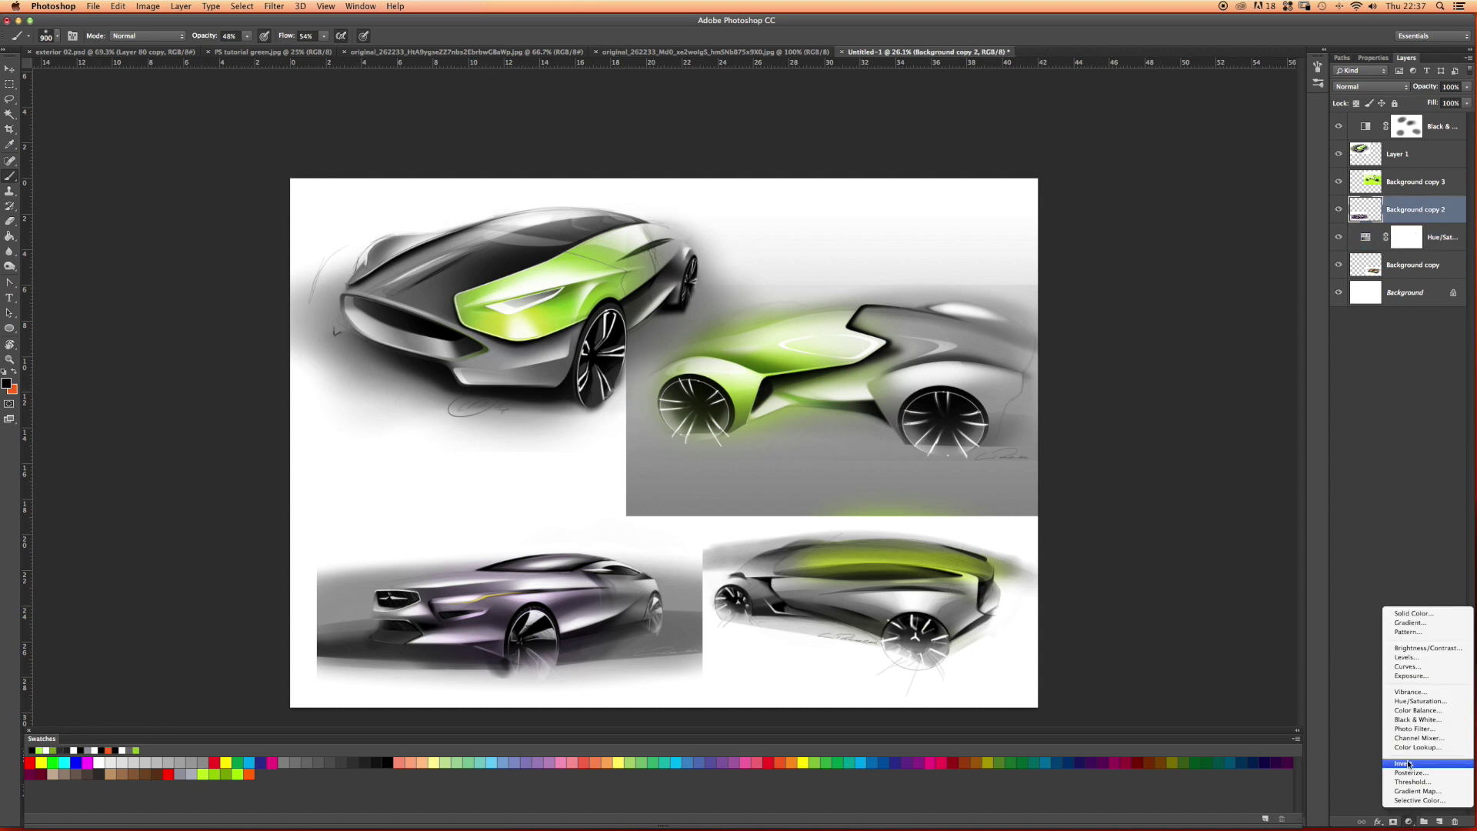
{"action": "left_click", "coordinate": [1415, 701]}
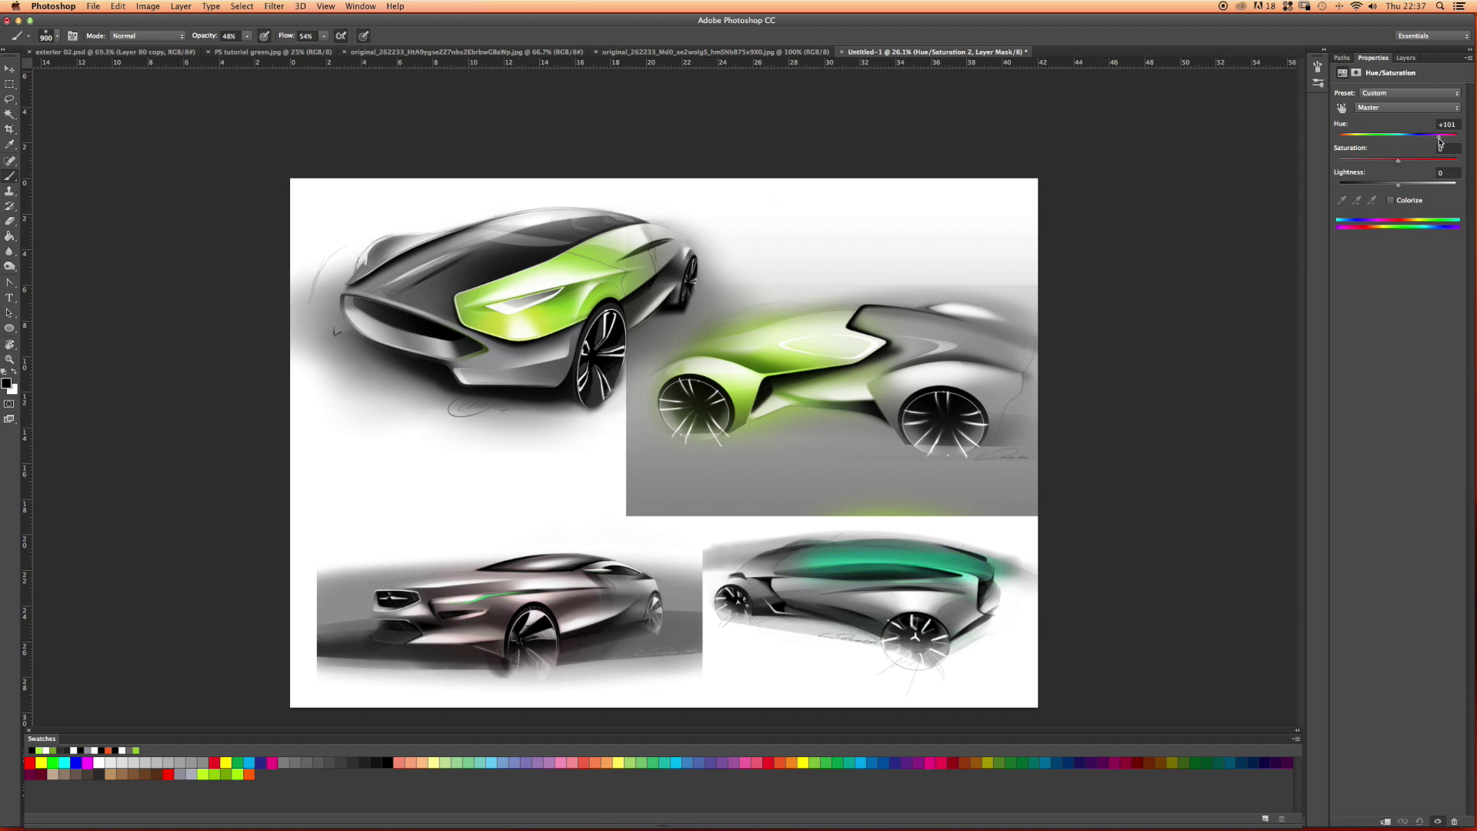
{"action": "left_click_drag", "start_coordinate": [1439, 142], "coordinate": [1447, 146]}
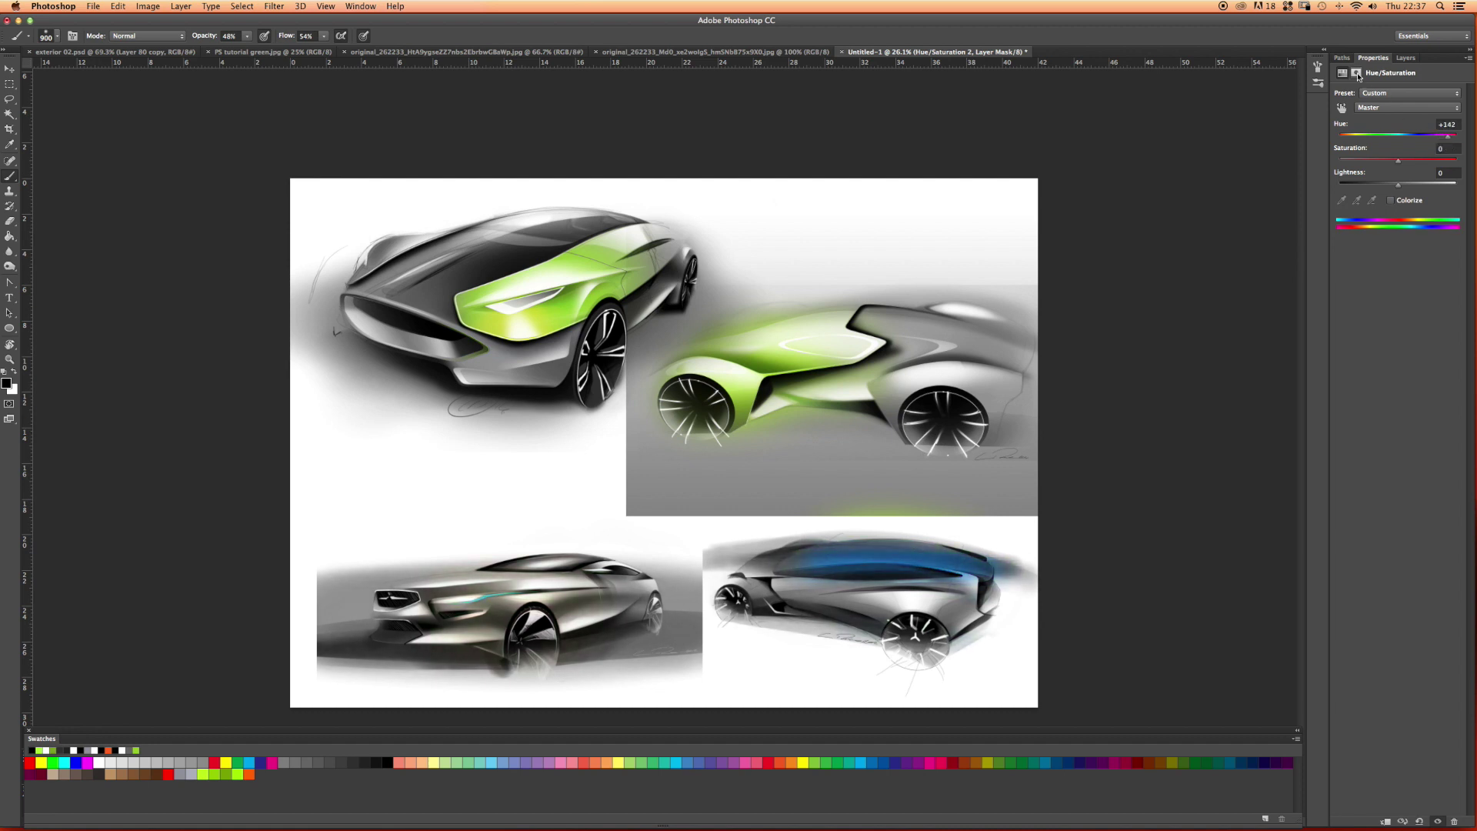
{"action": "left_click", "coordinate": [1405, 58]}
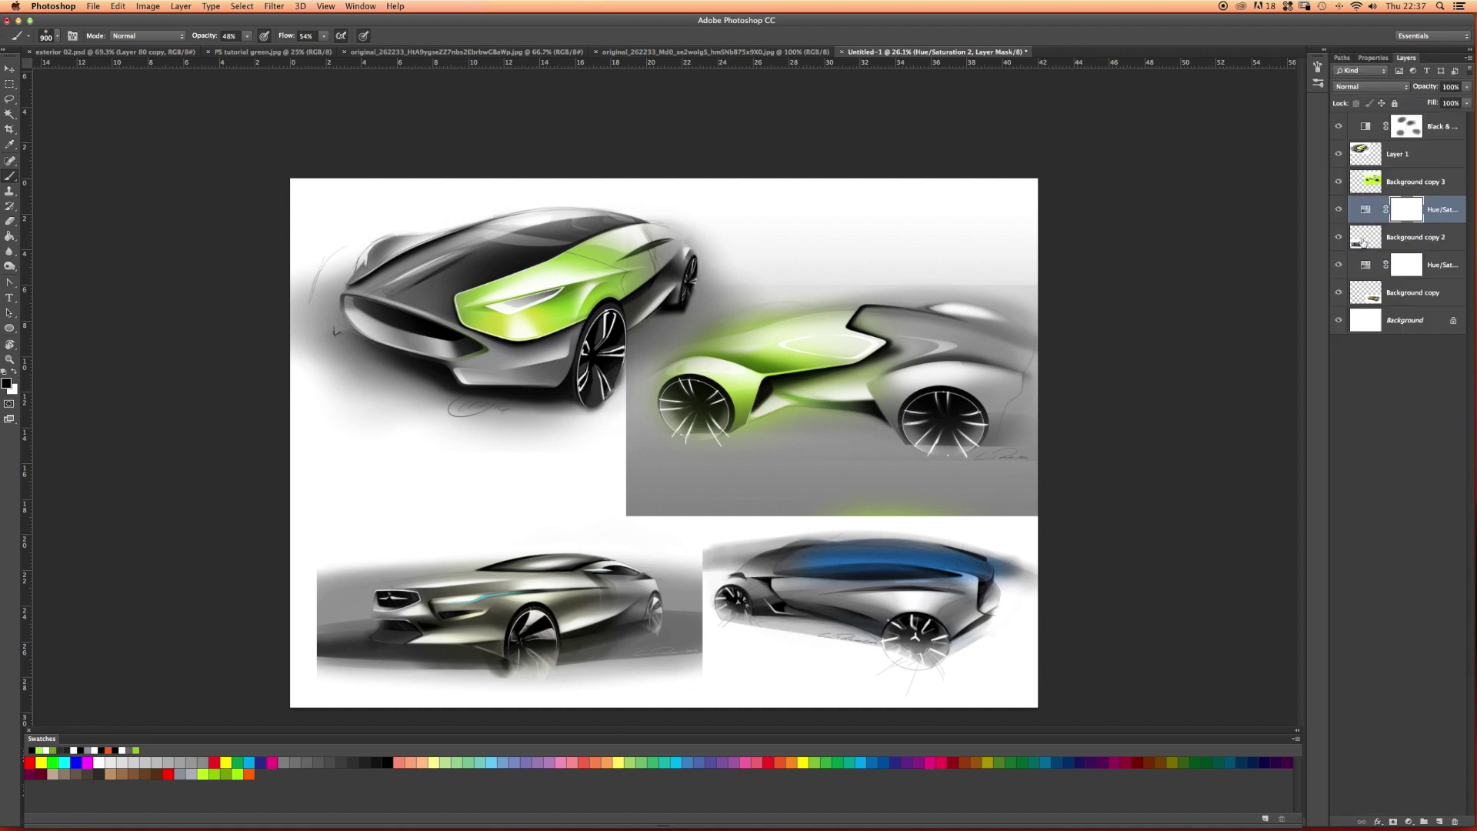
{"action": "double_click", "coordinate": [1364, 208]}
{"action": "left_click", "coordinate": [1386, 821]}
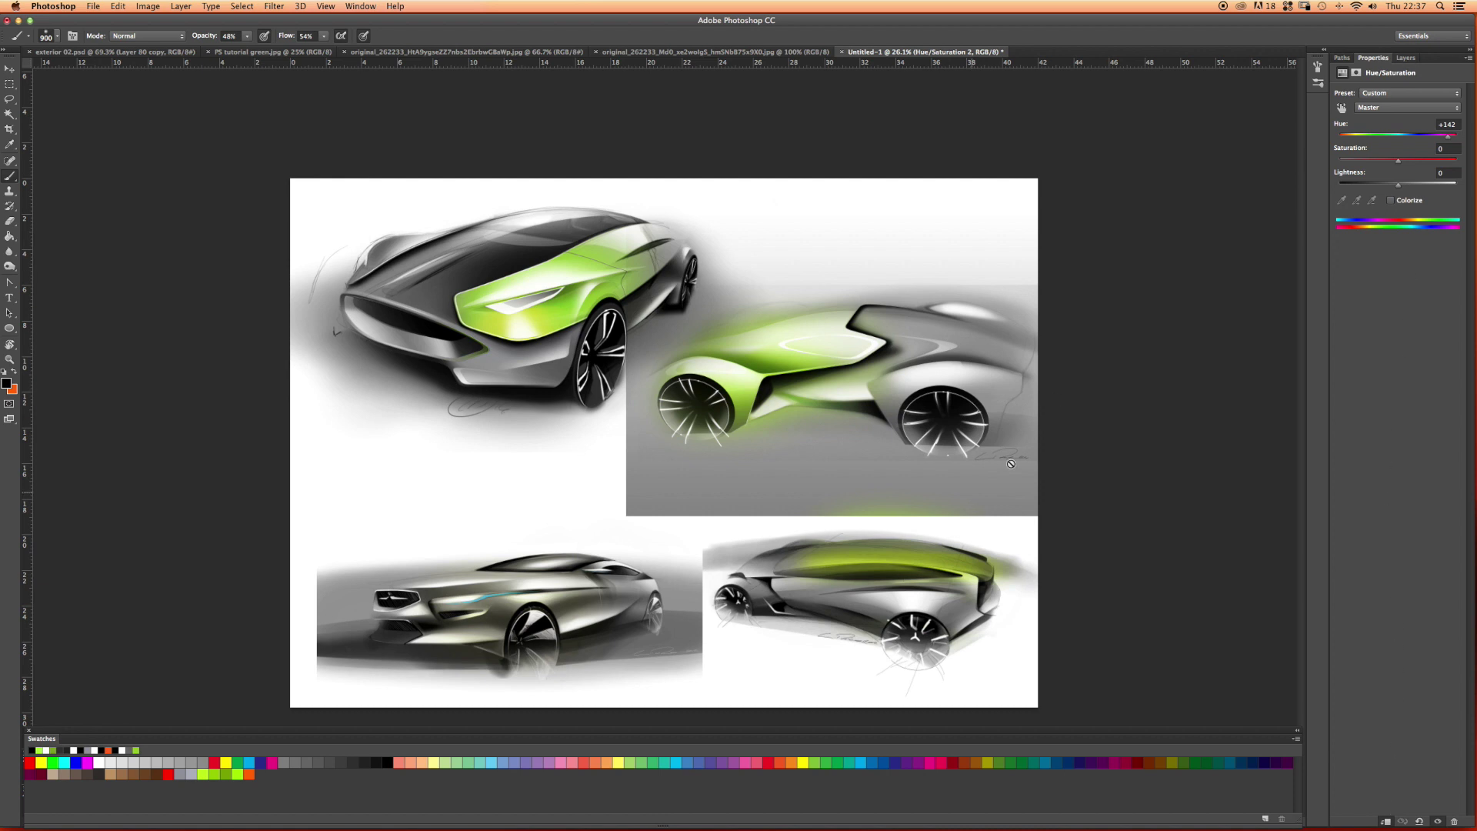
{"action": "left_click", "coordinate": [1407, 58]}
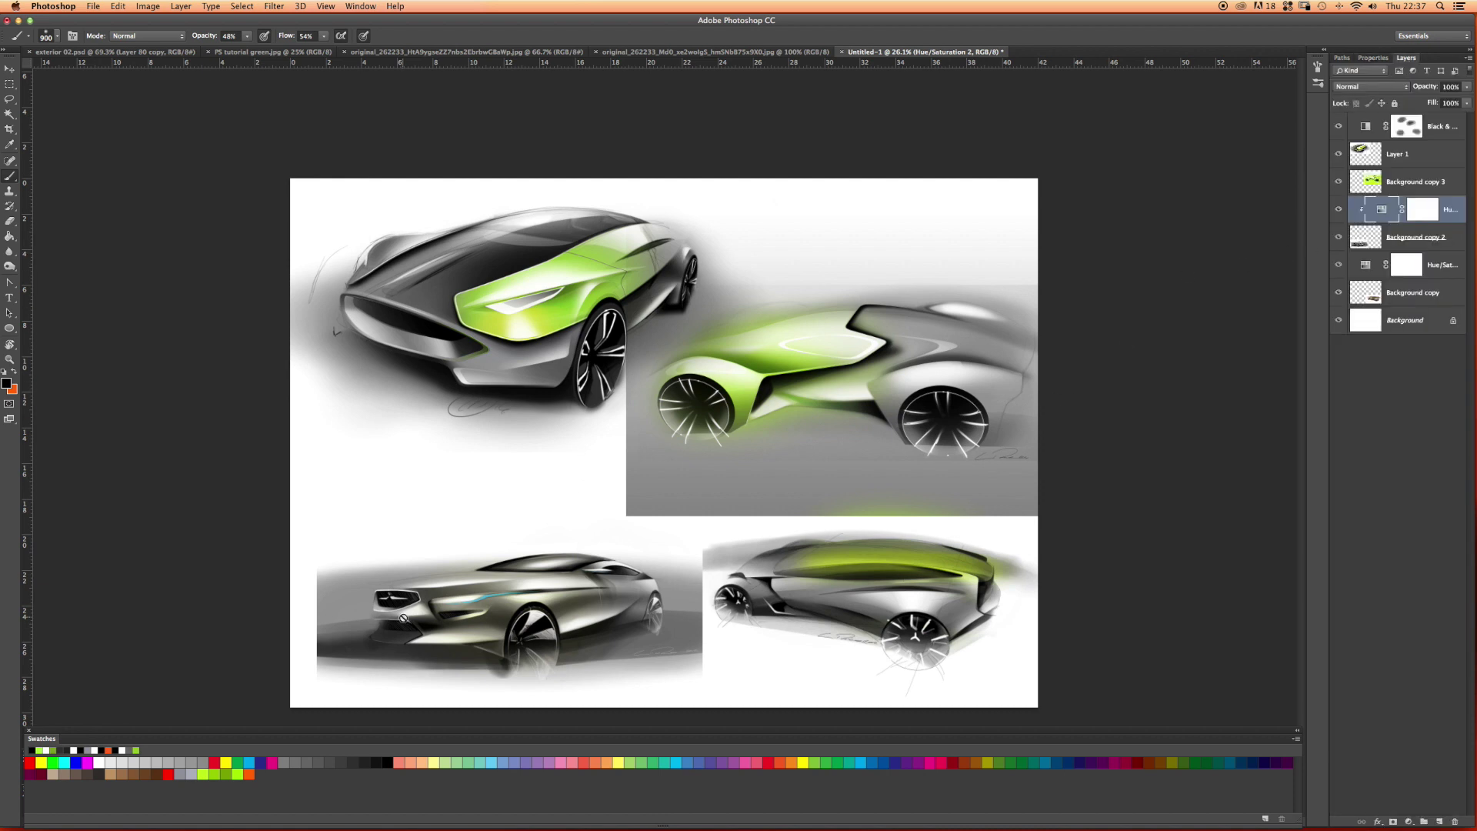
{"action": "double_click", "coordinate": [1383, 215]}
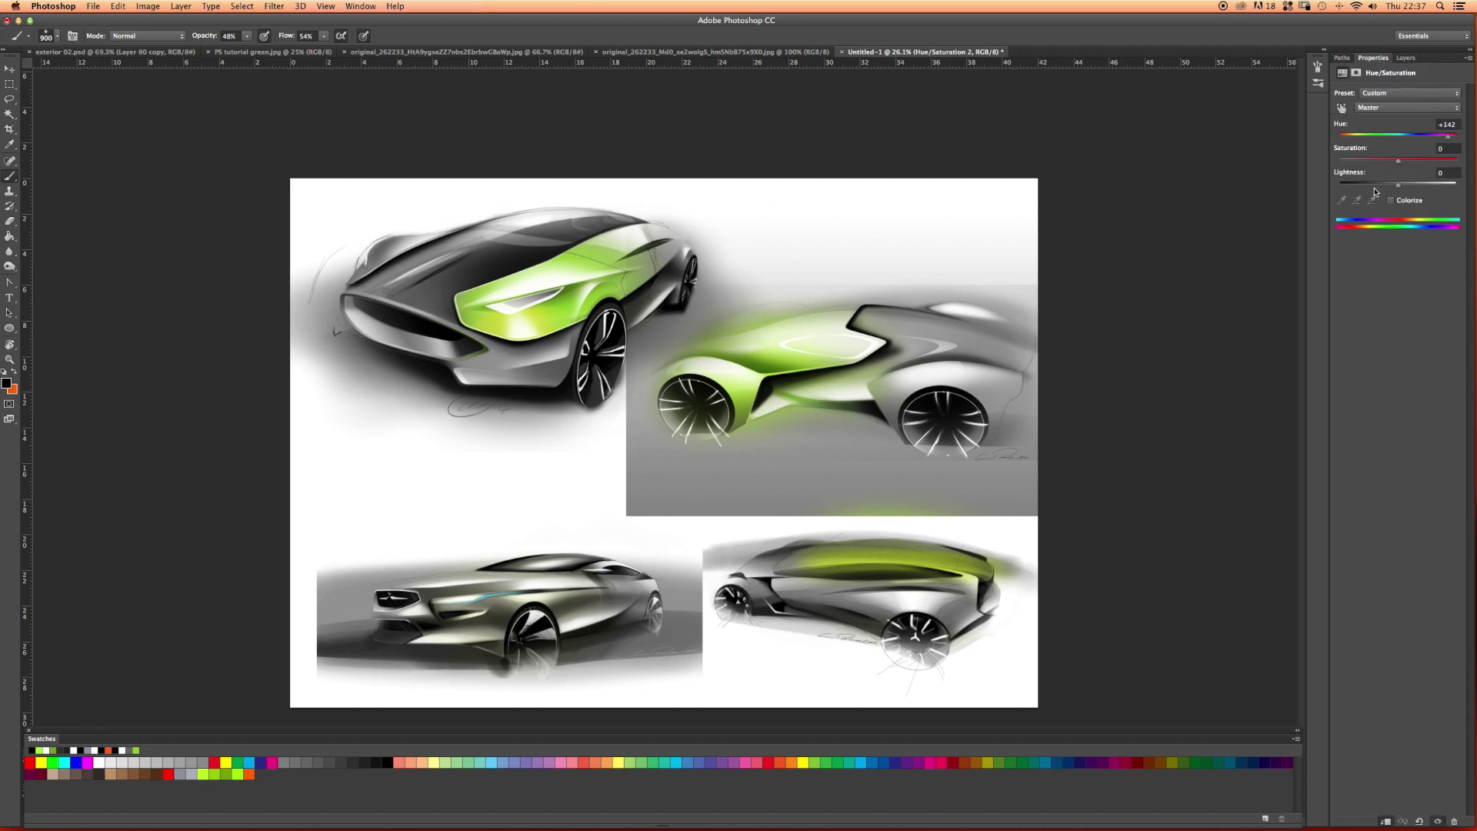
{"action": "left_click_drag", "start_coordinate": [1448, 140], "coordinate": [1353, 151]}
{"action": "left_click_drag", "start_coordinate": [1347, 143], "coordinate": [1338, 142]}
On the Black & White mask, use a smaller 85%-opacity brush to reveal colour near the lower-left rear window
{"action": "left_click", "coordinate": [1405, 57]}
{"action": "left_click", "coordinate": [1406, 126]}
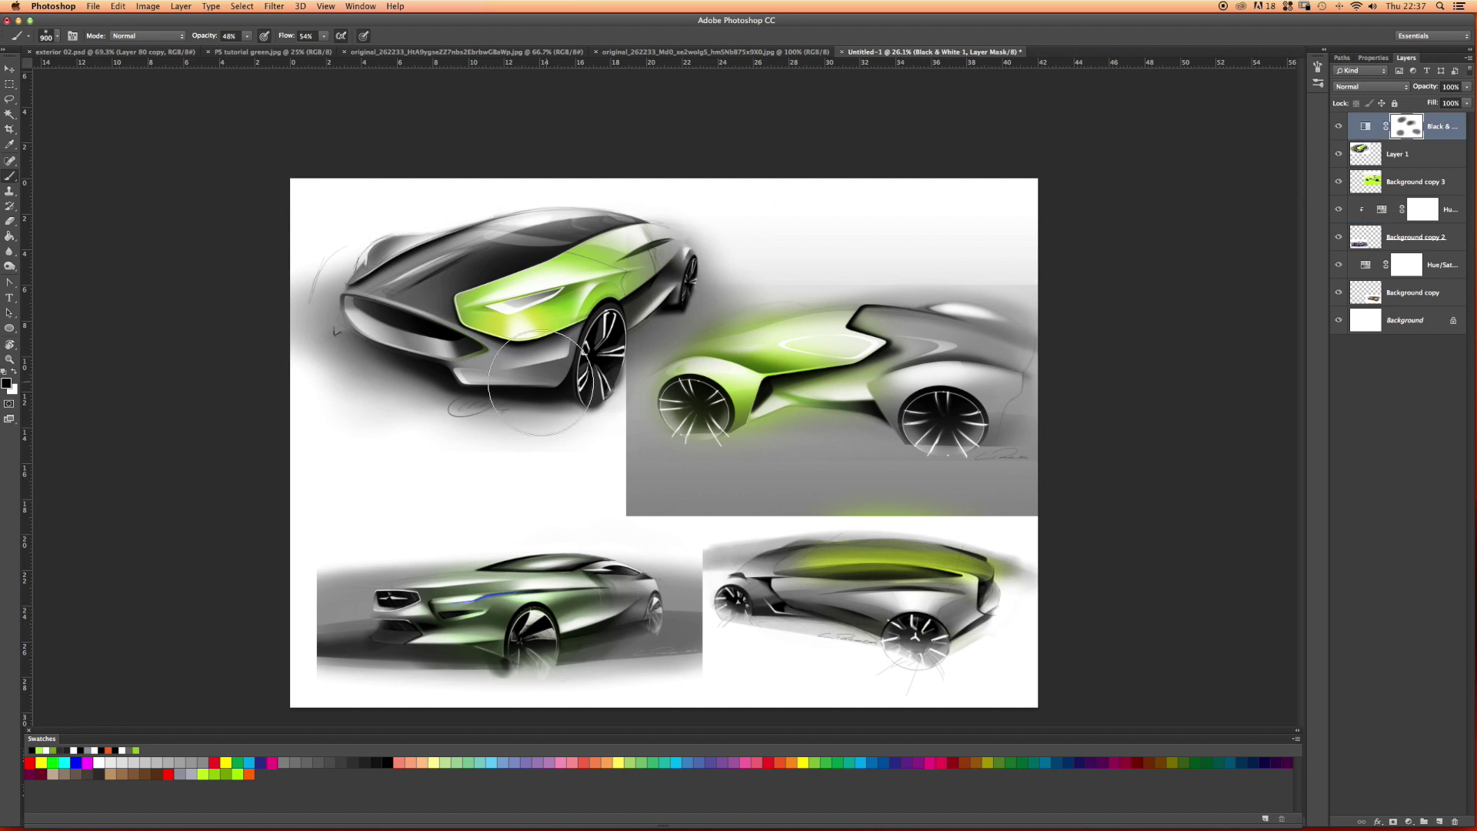
{"action": "key", "text": "bracketleft"}
{"action": "key", "text": "bracketleft"}
{"action": "key", "text": "bracketleft"}
{"action": "left_click", "coordinate": [246, 36]}
{"action": "left_click_drag", "start_coordinate": [251, 50], "coordinate": [272, 50]}
{"action": "mouse_move", "coordinate": [533, 608]}
{"action": "left_mouse_down"}
{"action": "mouse_move", "coordinate": [600, 600]}
{"action": "mouse_move", "coordinate": [583, 597]}
{"action": "left_mouse_up"}
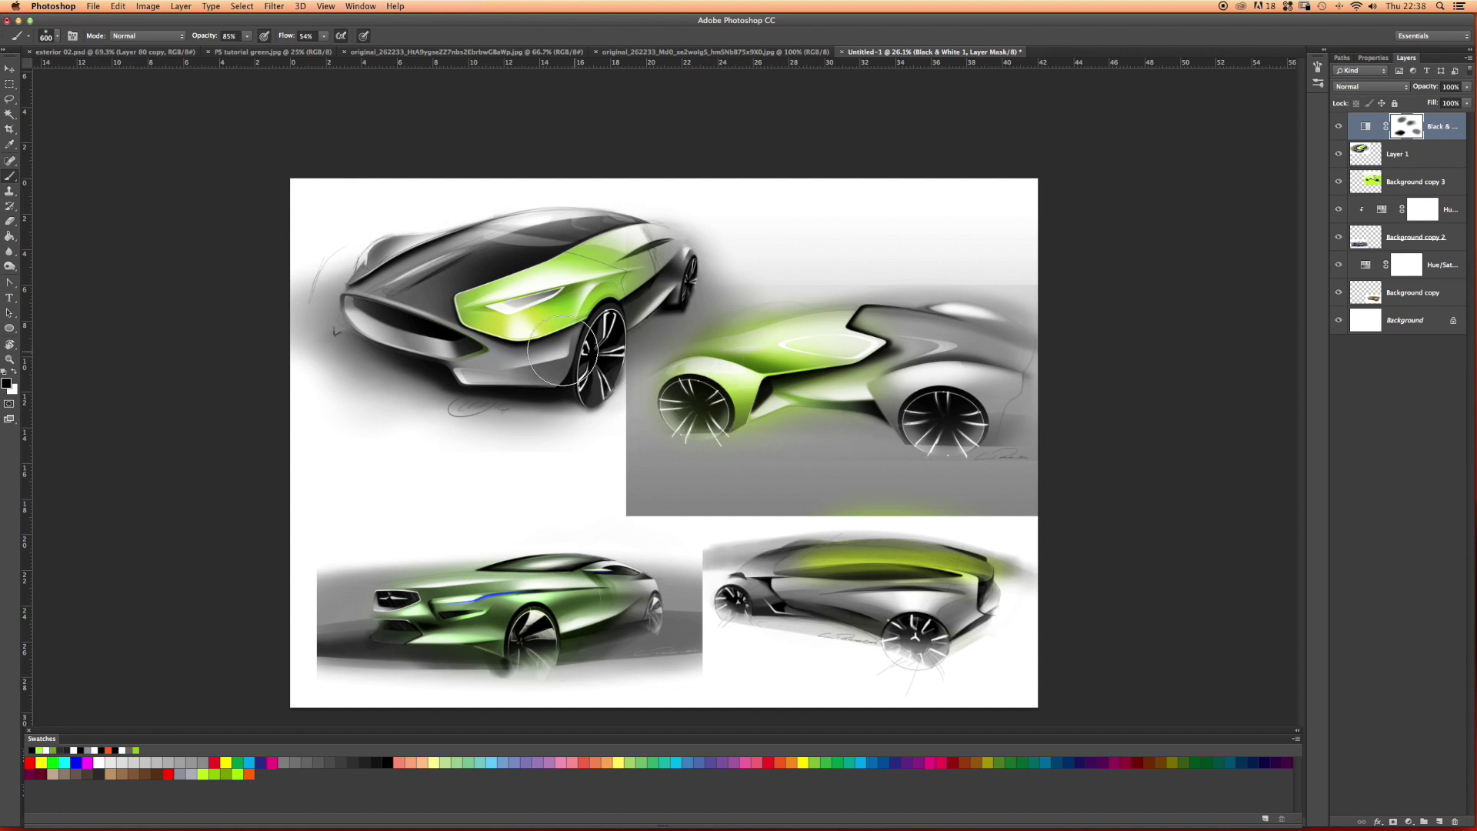
Reveal more green on the upper car's nose, side body, front wheel, and the lower-right car's roof
{"action": "left_click", "coordinate": [381, 251]}
{"action": "left_click_drag", "start_coordinate": [380, 252], "coordinate": [393, 250]}
{"action": "mouse_move", "coordinate": [524, 316]}
{"action": "left_mouse_down"}
{"action": "mouse_move", "coordinate": [567, 304]}
{"action": "mouse_move", "coordinate": [485, 300]}
{"action": "mouse_move", "coordinate": [500, 361]}
{"action": "mouse_move", "coordinate": [415, 346]}
{"action": "mouse_move", "coordinate": [457, 353]}
{"action": "left_mouse_up"}
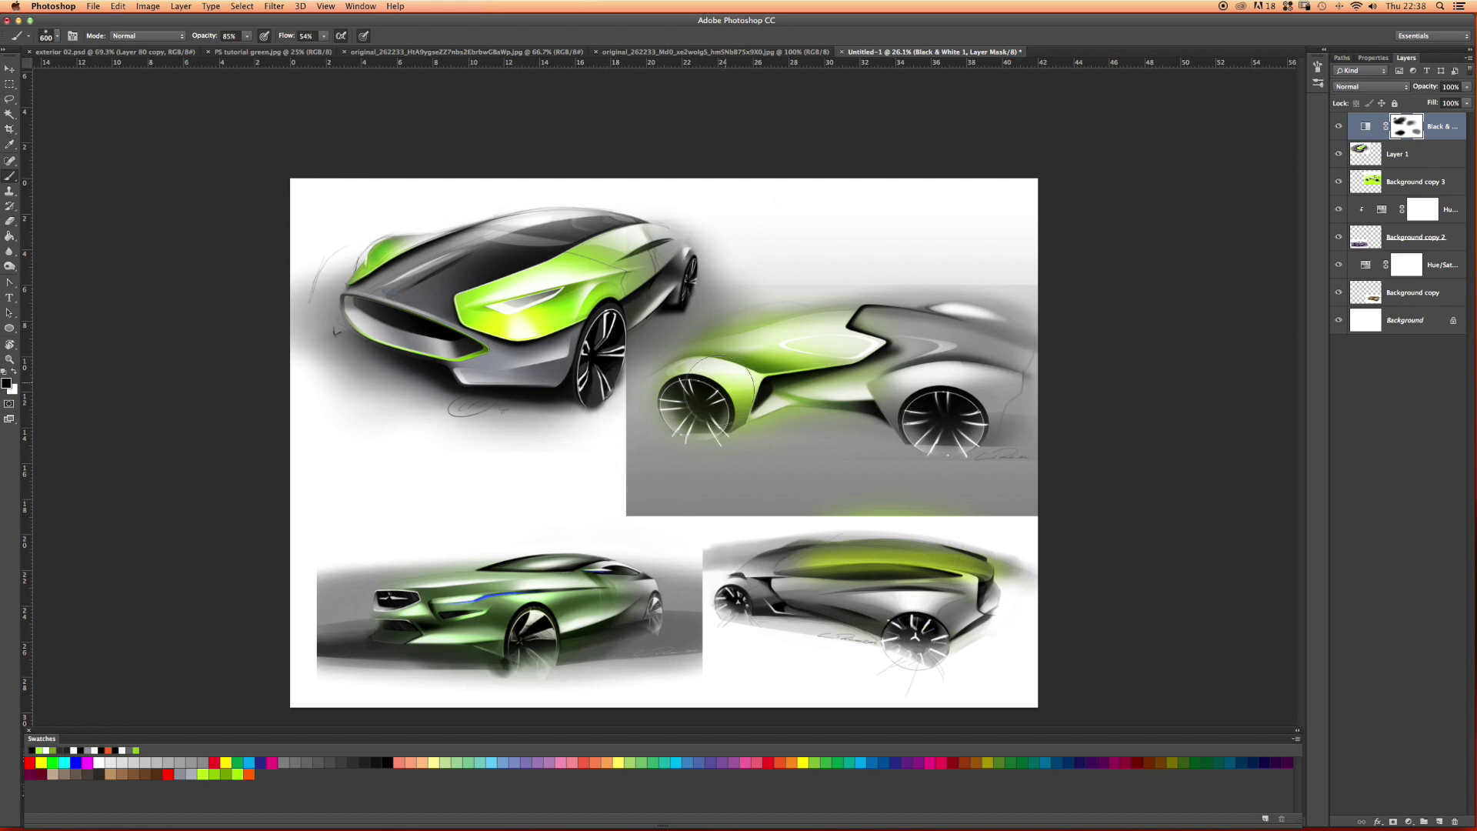
{"action": "mouse_move", "coordinate": [727, 381]}
{"action": "left_mouse_down"}
{"action": "mouse_move", "coordinate": [777, 342]}
{"action": "mouse_move", "coordinate": [850, 348]}
{"action": "left_mouse_up"}
{"action": "mouse_move", "coordinate": [715, 388]}
{"action": "left_mouse_down"}
{"action": "mouse_move", "coordinate": [676, 369]}
{"action": "mouse_move", "coordinate": [728, 388]}
{"action": "mouse_move", "coordinate": [669, 411]}
{"action": "left_mouse_up"}
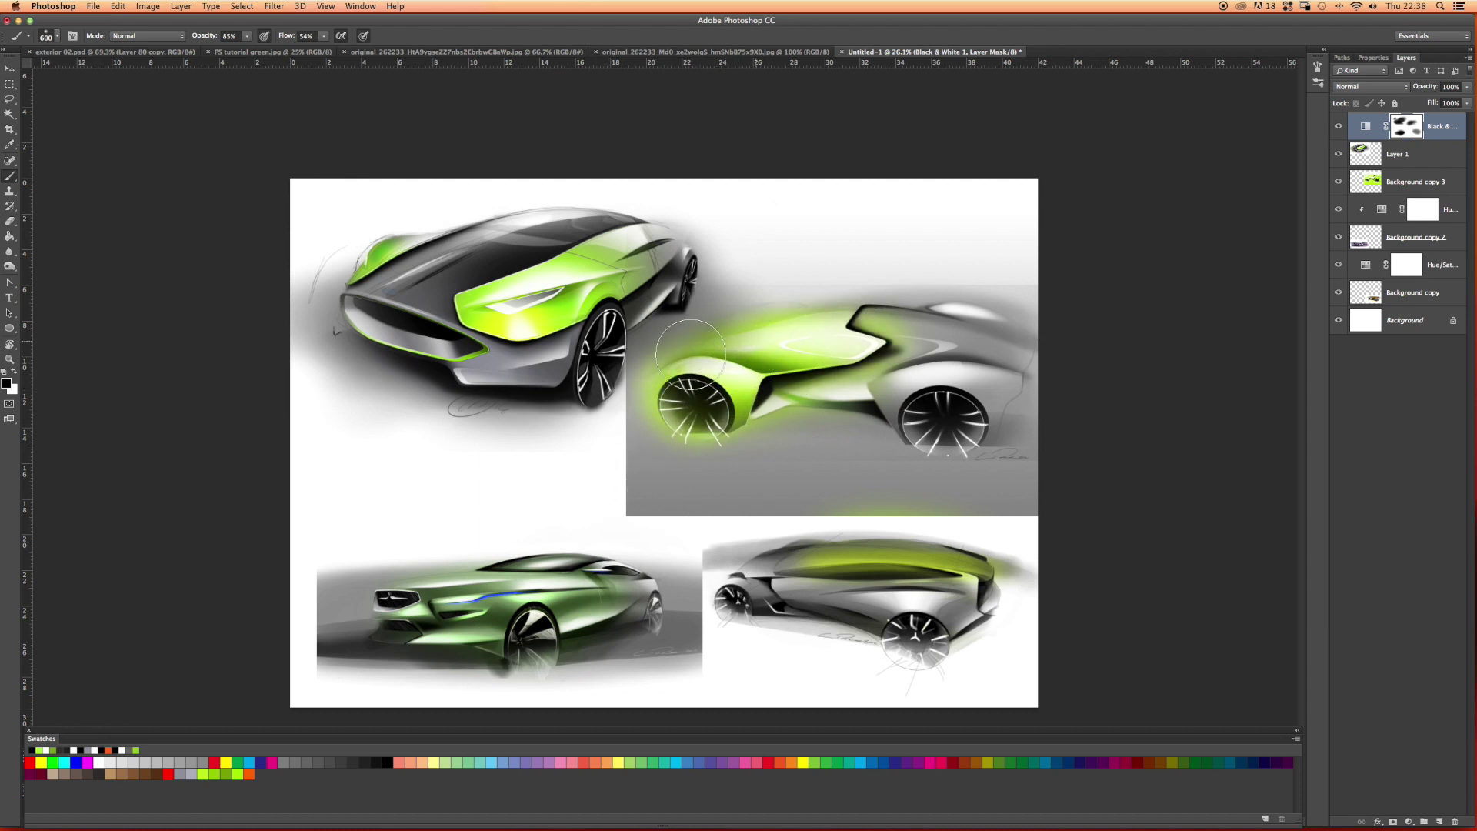
{"action": "mouse_move", "coordinate": [664, 324]}
{"action": "left_mouse_down"}
{"action": "mouse_move", "coordinate": [765, 297]}
{"action": "mouse_move", "coordinate": [793, 335]}
{"action": "mouse_move", "coordinate": [603, 350]}
{"action": "mouse_move", "coordinate": [725, 386]}
{"action": "left_mouse_up"}
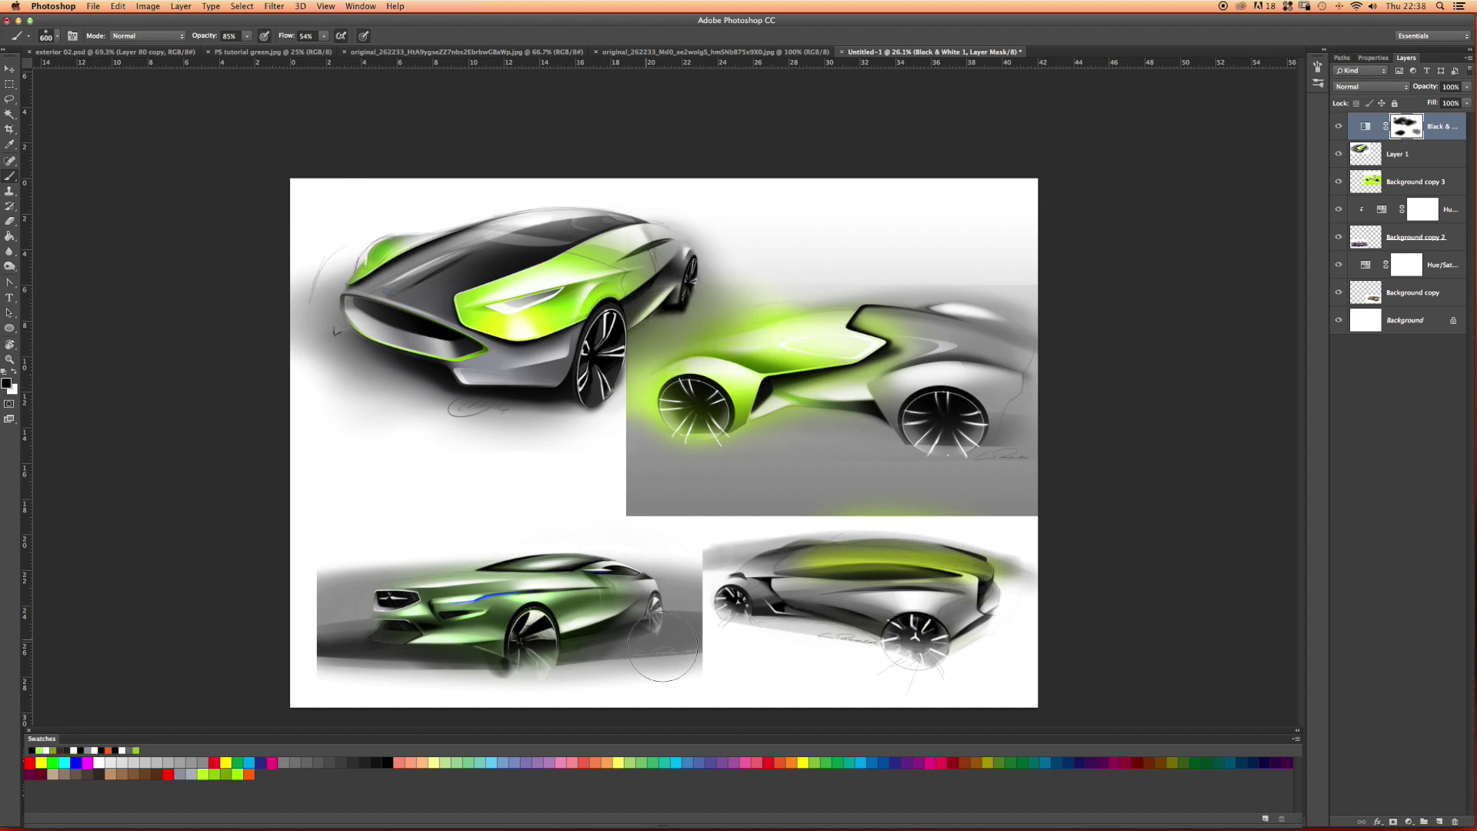
{"action": "left_click_drag", "start_coordinate": [908, 566], "coordinate": [951, 577]}
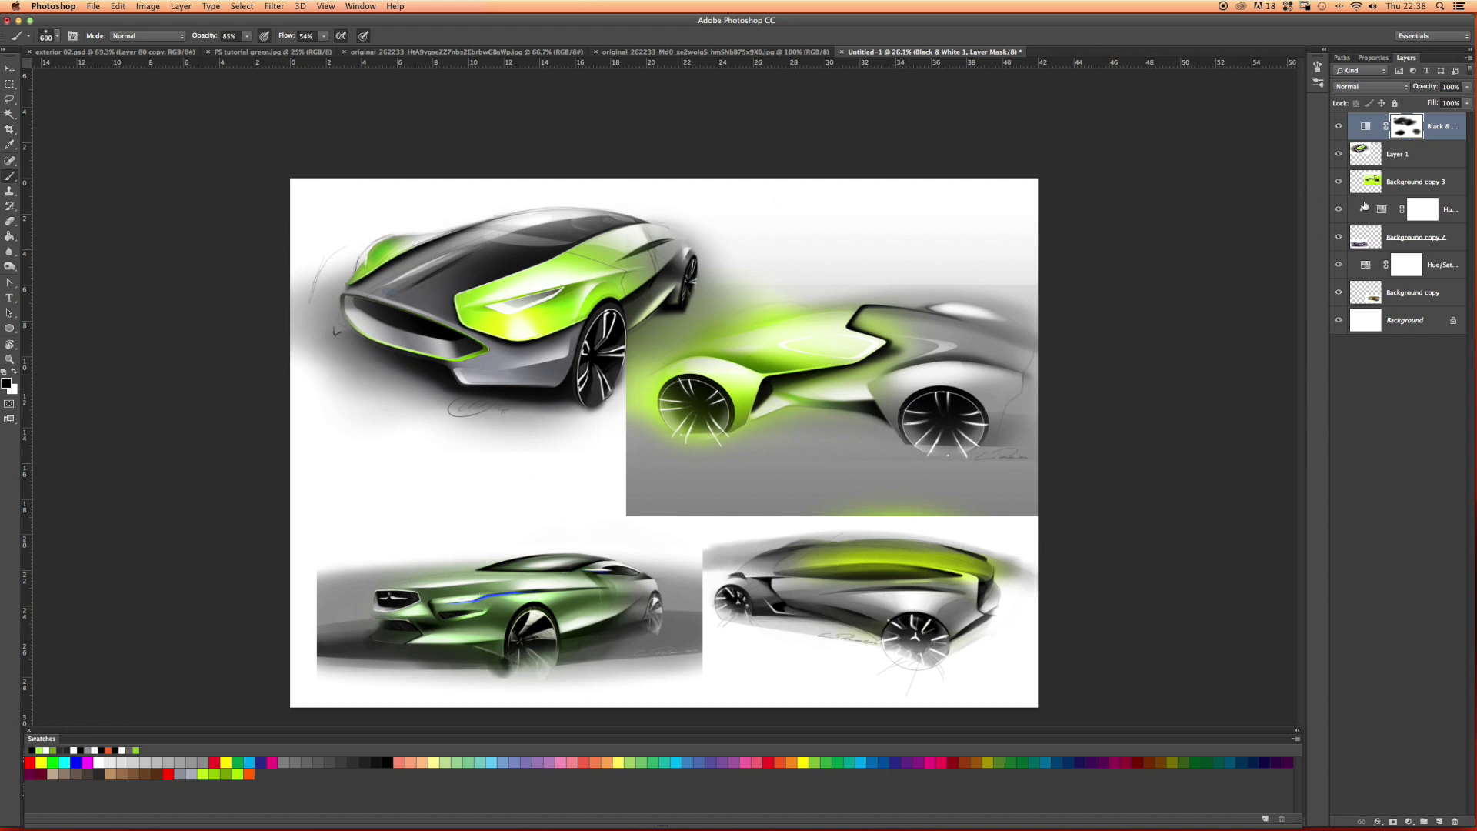
Toggle the Hue/Saturation and Black & White adjustments off and on to compare with the originals
{"action": "left_click", "coordinate": [1340, 267]}
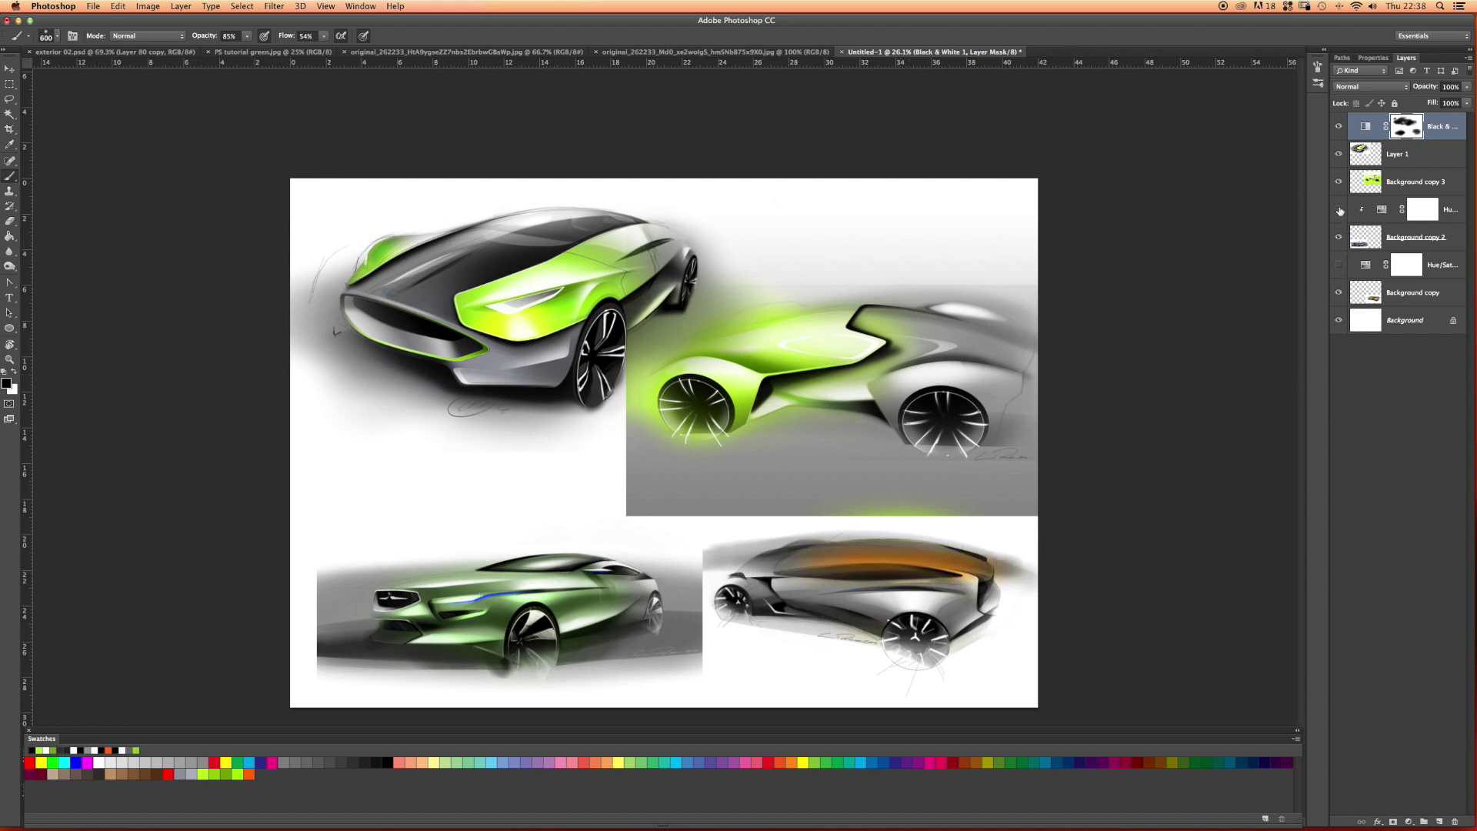
{"action": "left_click", "coordinate": [1339, 210]}
{"action": "left_click", "coordinate": [1338, 126]}
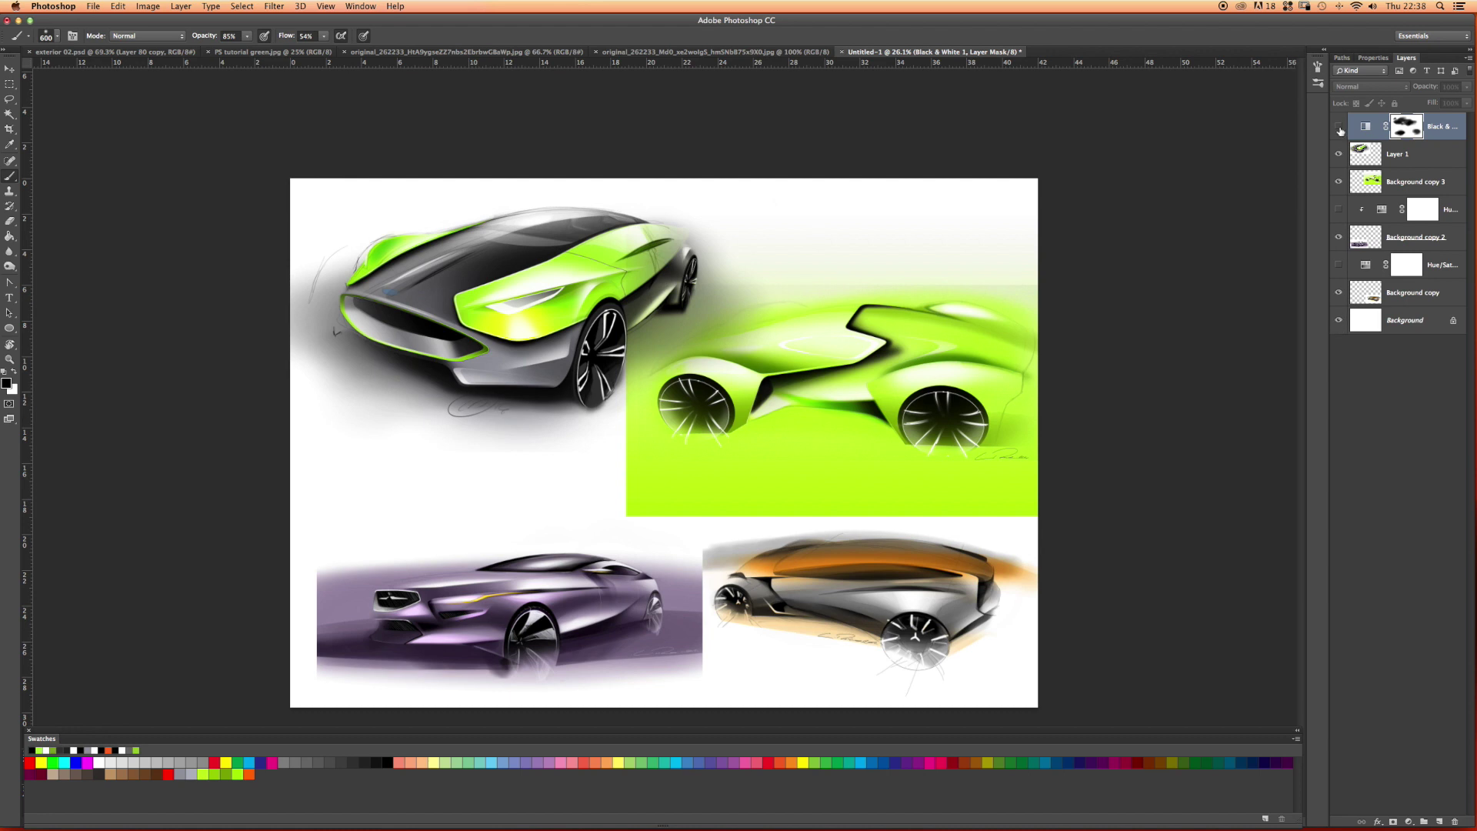
{"action": "left_click", "coordinate": [1338, 126]}
{"action": "left_click", "coordinate": [1339, 209]}
{"action": "left_click", "coordinate": [1339, 269]}
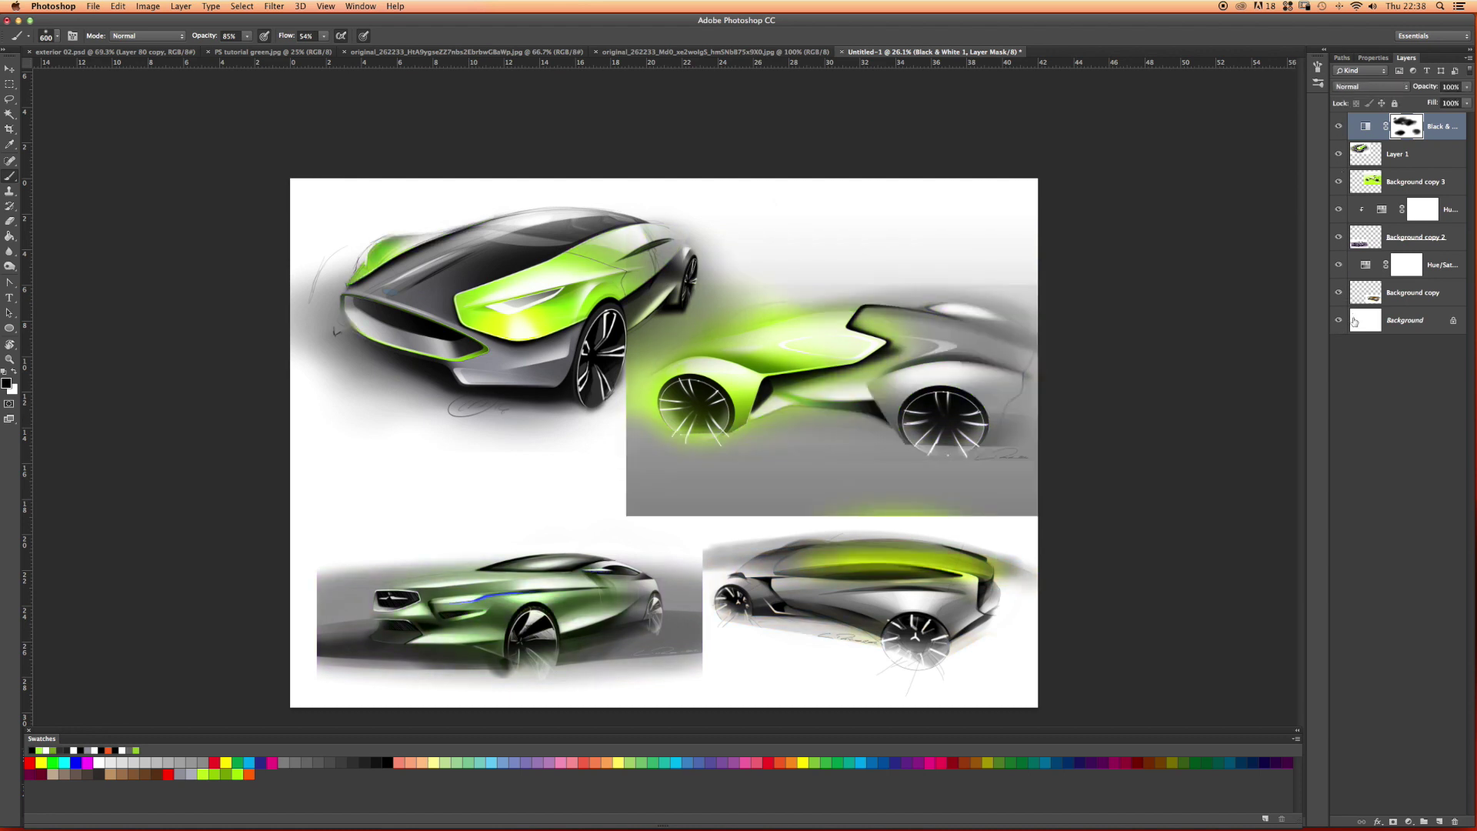
{"action": "left_click", "coordinate": [1339, 265]}
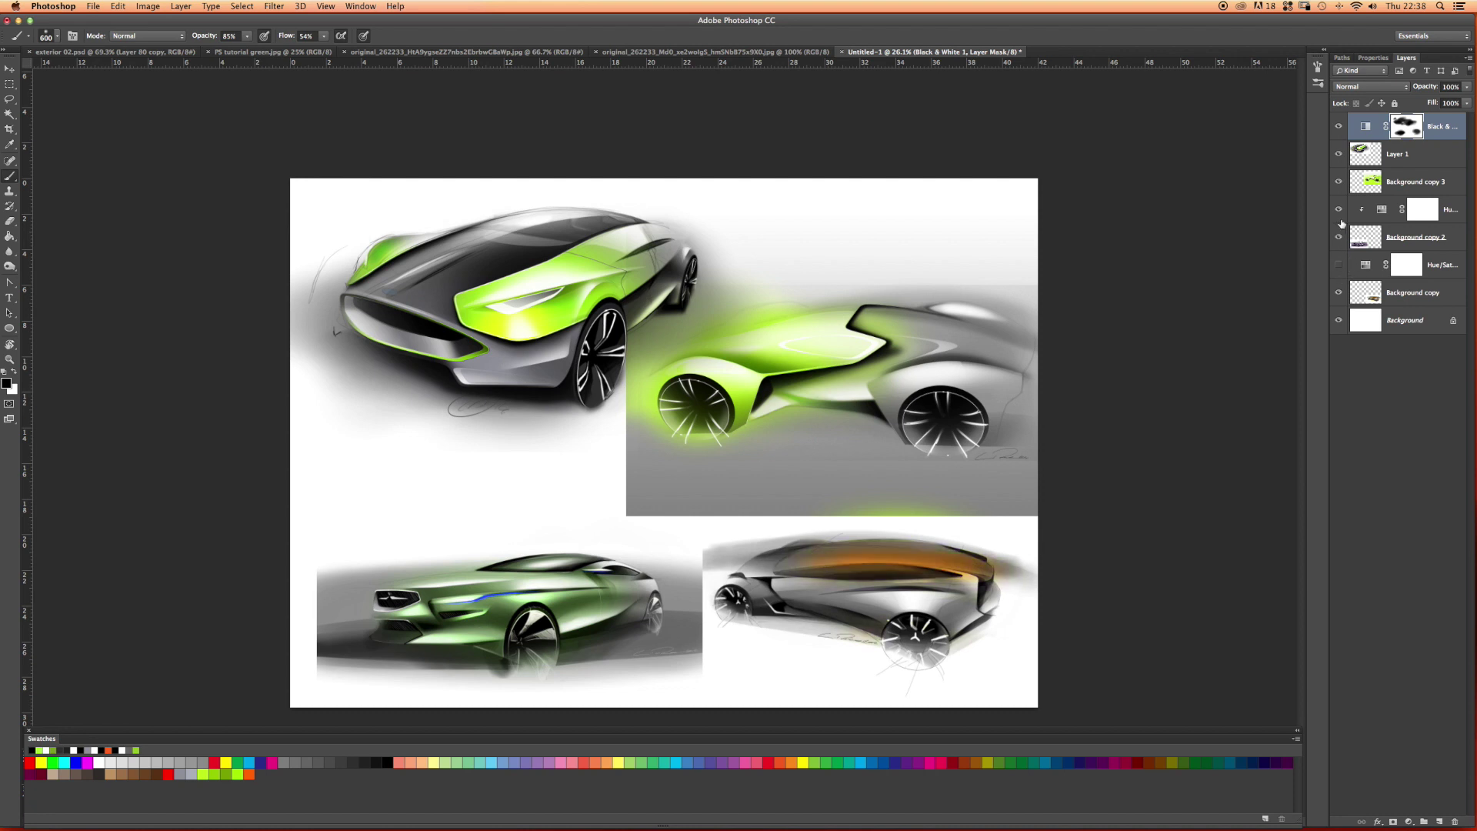
{"action": "left_click", "coordinate": [1338, 211]}
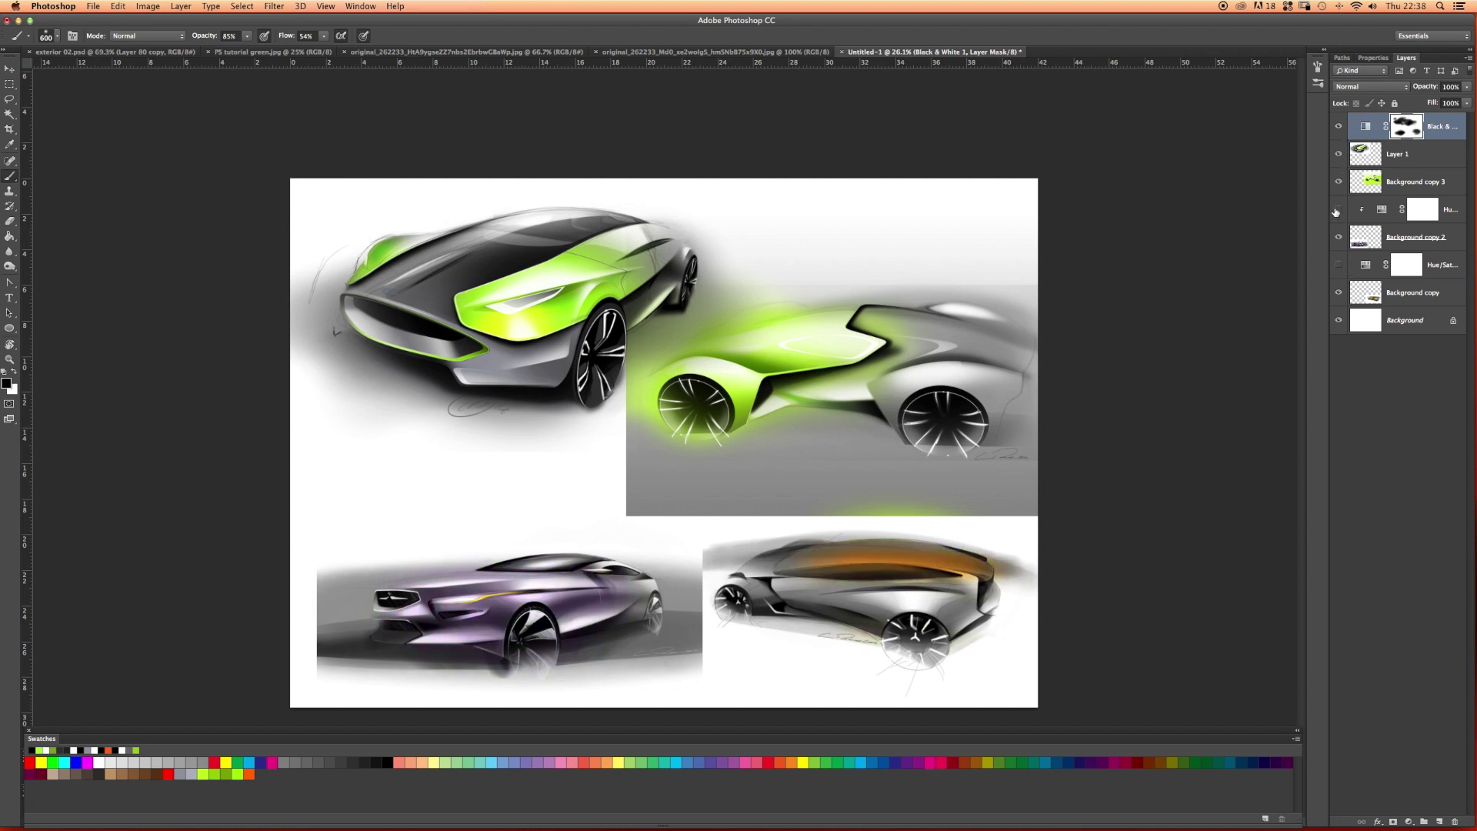
Hide the car layers from Layer 1 through Background copy, leaving a blank white canvas
{"action": "key", "text": "super+2"}
{"action": "left_click", "coordinate": [1404, 129]}
{"action": "key", "text": "bracketright"}
{"action": "key", "text": "x"}
{"action": "key", "text": "bracketright"}
{"action": "key", "text": "bracketright"}
{"action": "key", "text": "bracketright"}
{"action": "key", "text": "bracketright"}
{"action": "key", "text": "bracketright"}
{"action": "key", "text": "bracketright"}
{"action": "key", "text": "bracketright"}
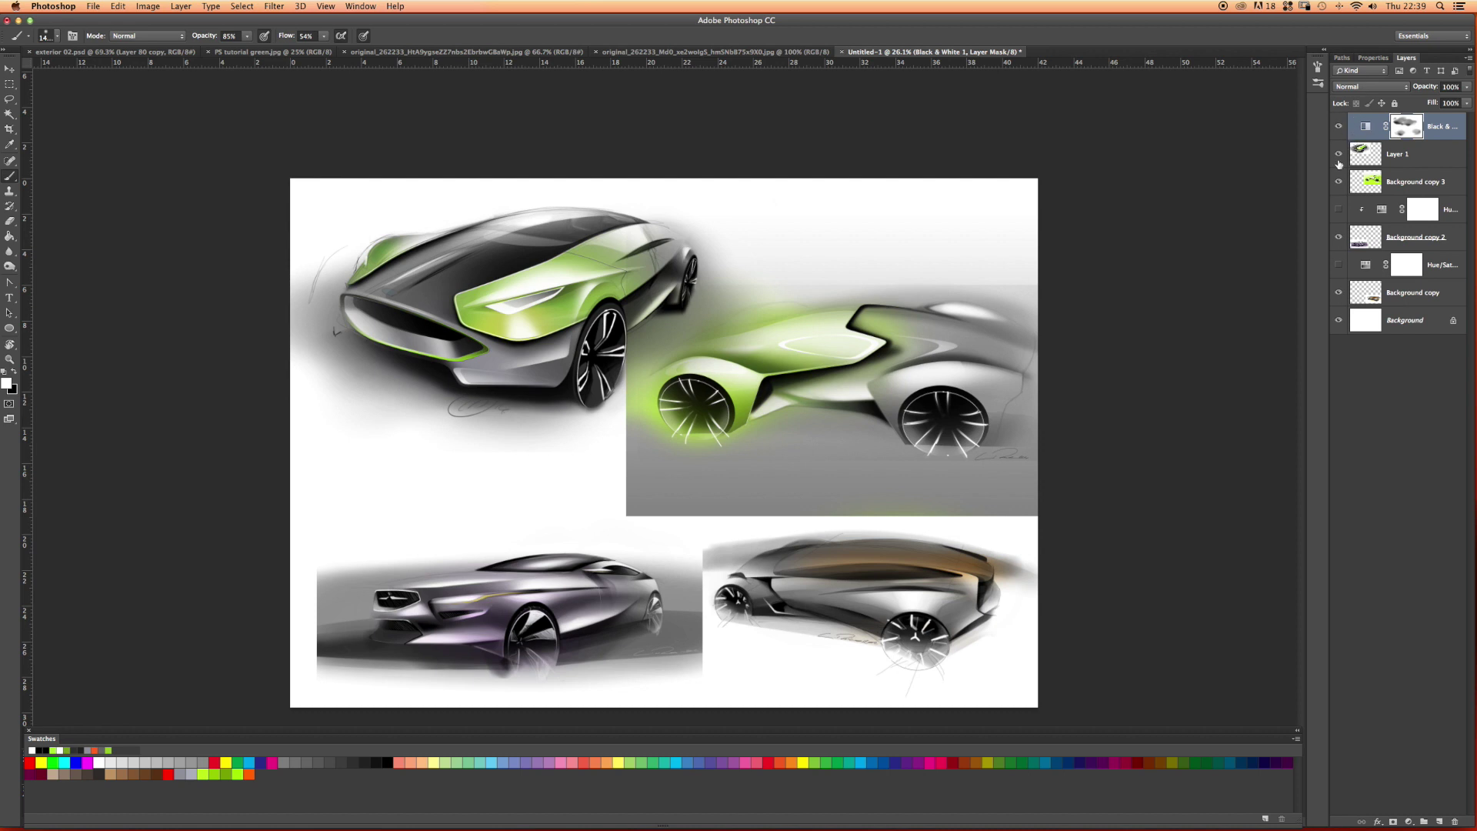
{"action": "left_click_drag", "start_coordinate": [1340, 155], "coordinate": [1340, 289]}
Duplicate Background copy 2 as Background copy 4, move it to the top and make it visible
{"action": "left_click", "coordinate": [1383, 231]}
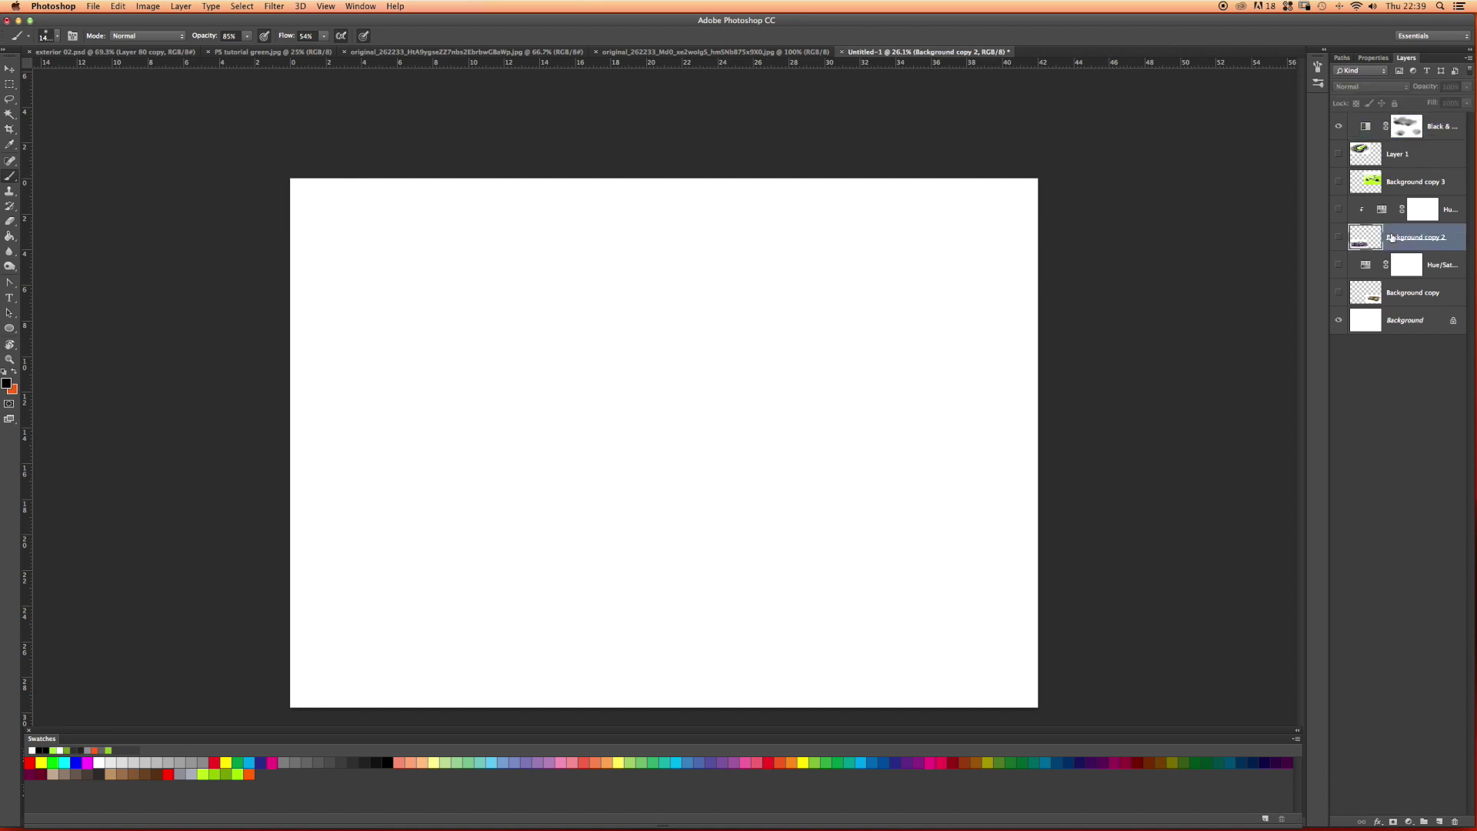
{"action": "right_click", "coordinate": [1375, 243]}
{"action": "right_click", "coordinate": [1404, 243]}
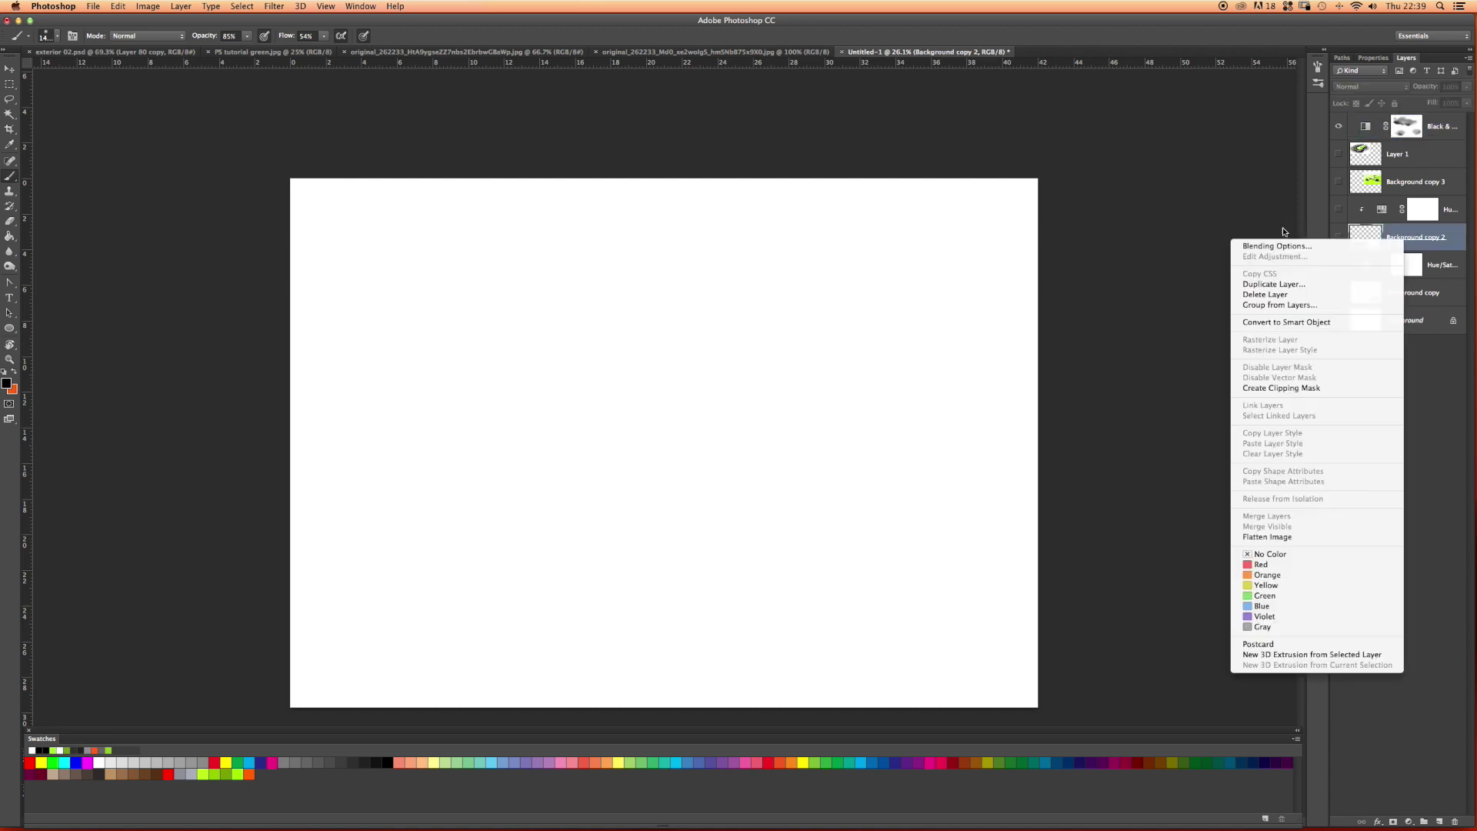
{"action": "left_click", "coordinate": [1285, 285]}
{"action": "key", "text": "Return"}
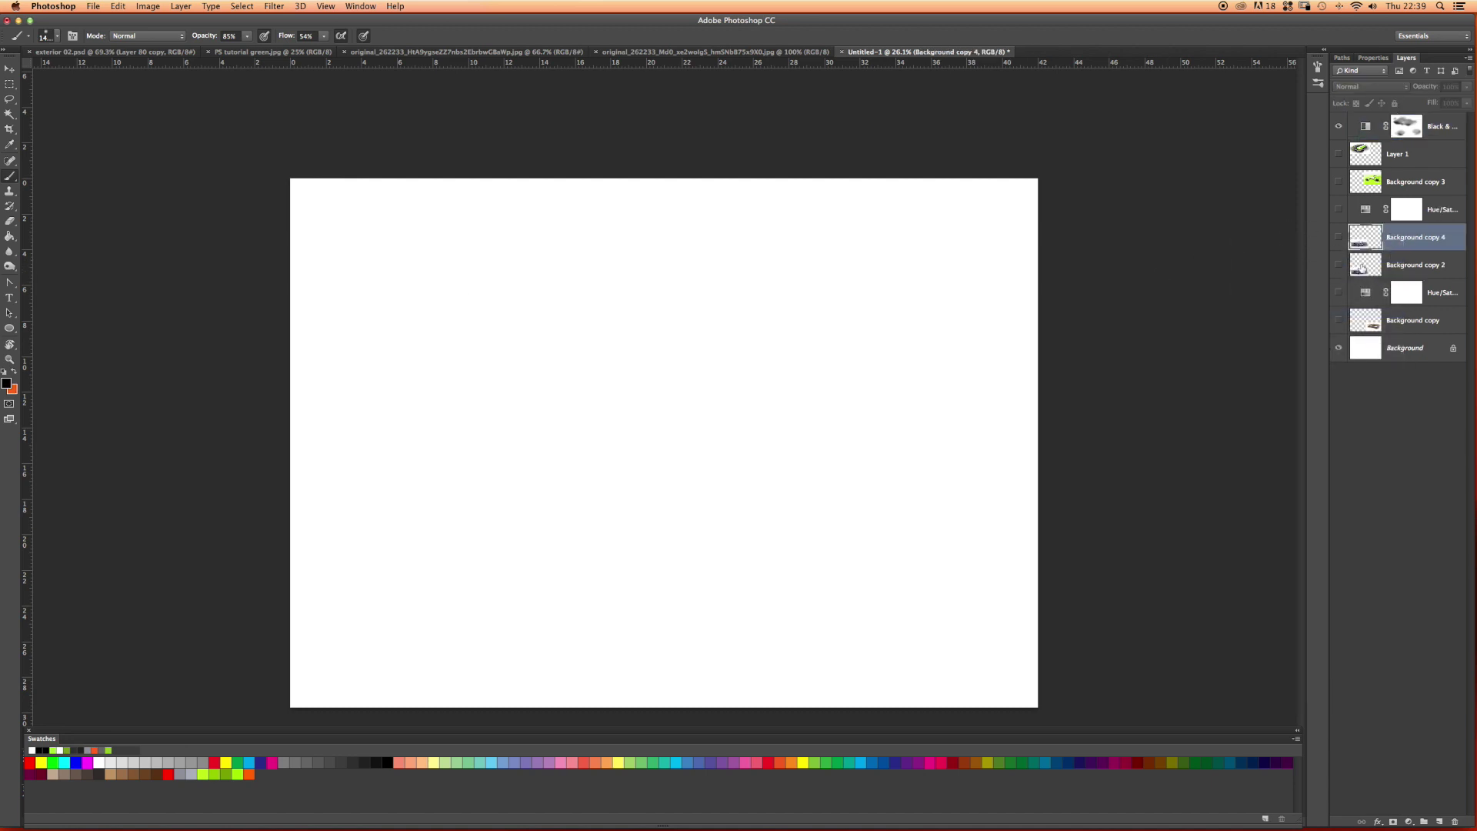
{"action": "left_click_drag", "start_coordinate": [1381, 238], "coordinate": [1363, 118]}
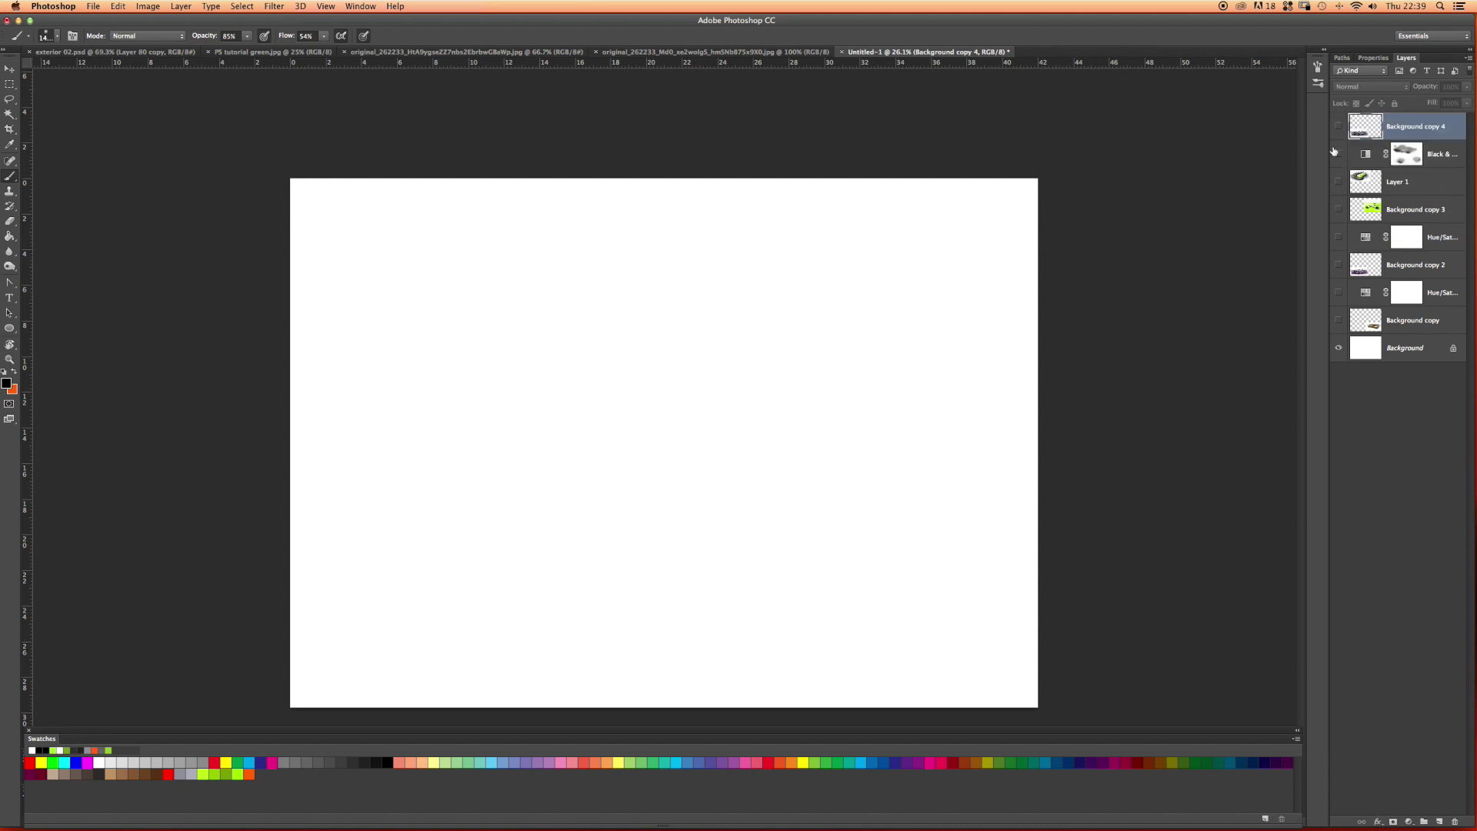
{"action": "left_click", "coordinate": [1339, 126]}
Scale the purple car up to about 209% and nudge it slightly left and down
{"action": "key", "text": "super+t"}
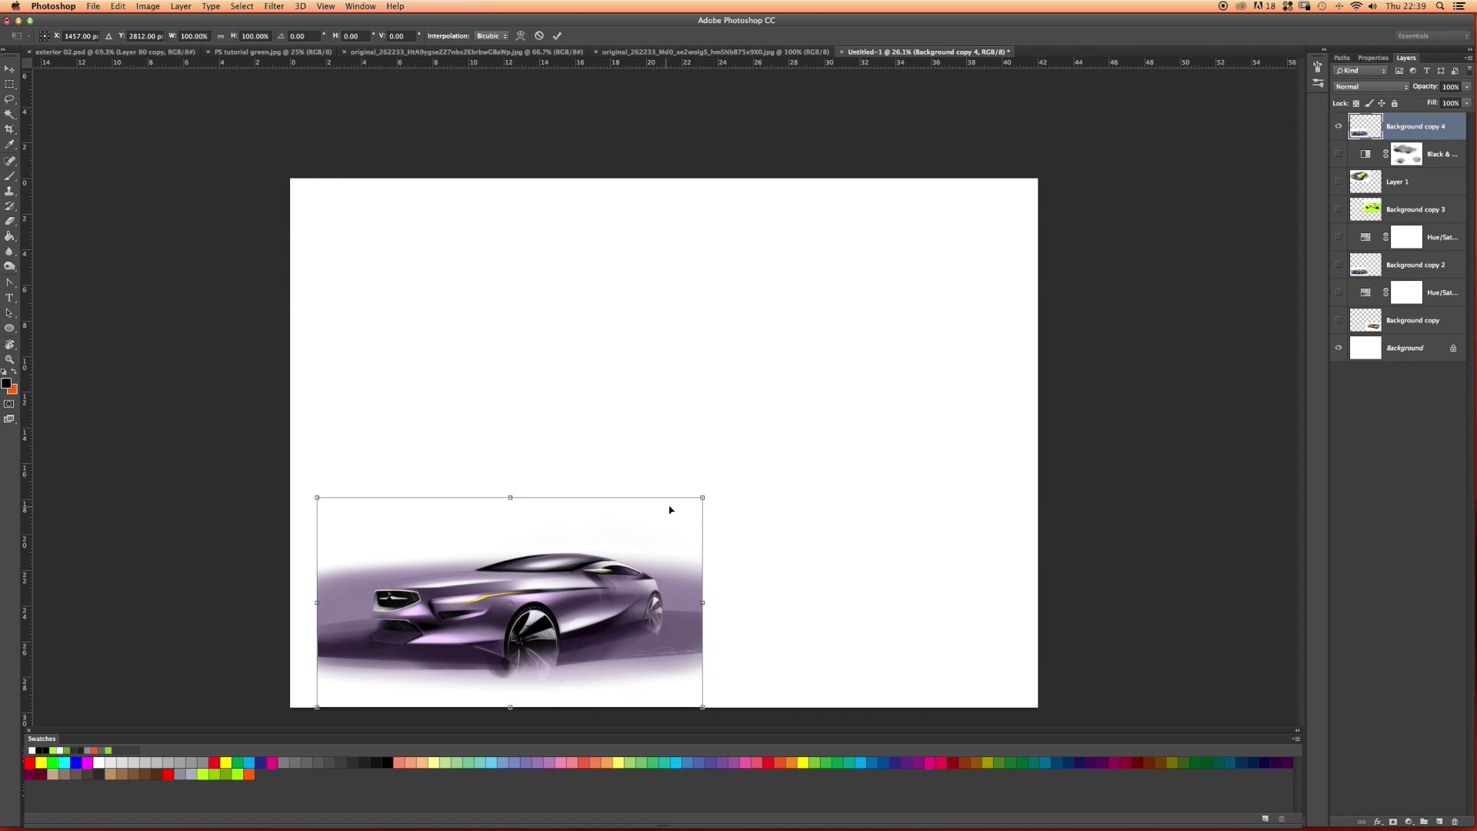
{"action": "left_click_drag", "start_coordinate": [701, 498], "coordinate": [872, 243]}
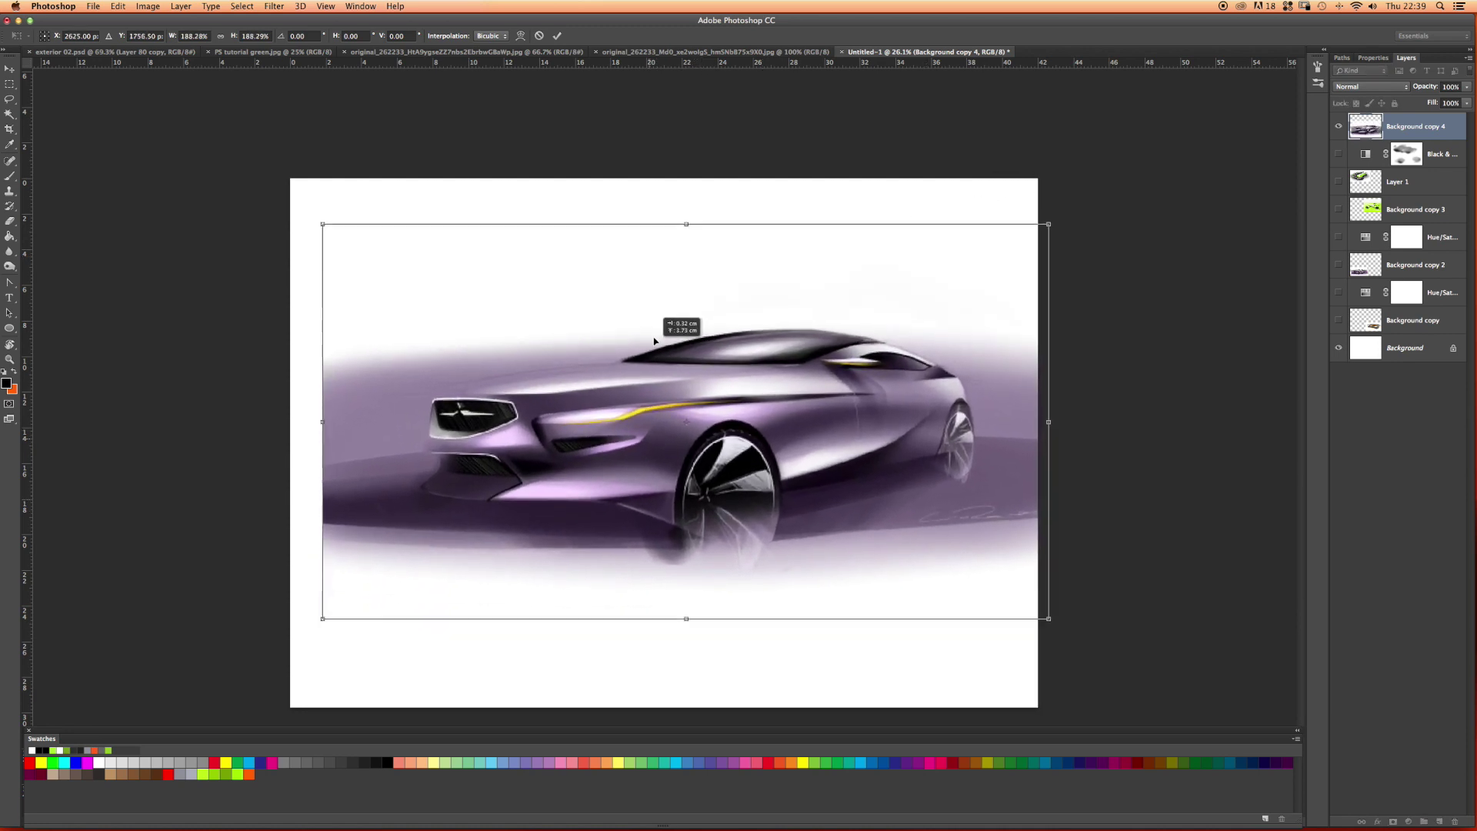
{"action": "left_click_drag", "start_coordinate": [654, 340], "coordinate": [619, 373]}
{"action": "left_click_drag", "start_coordinate": [992, 263], "coordinate": [1086, 211]}
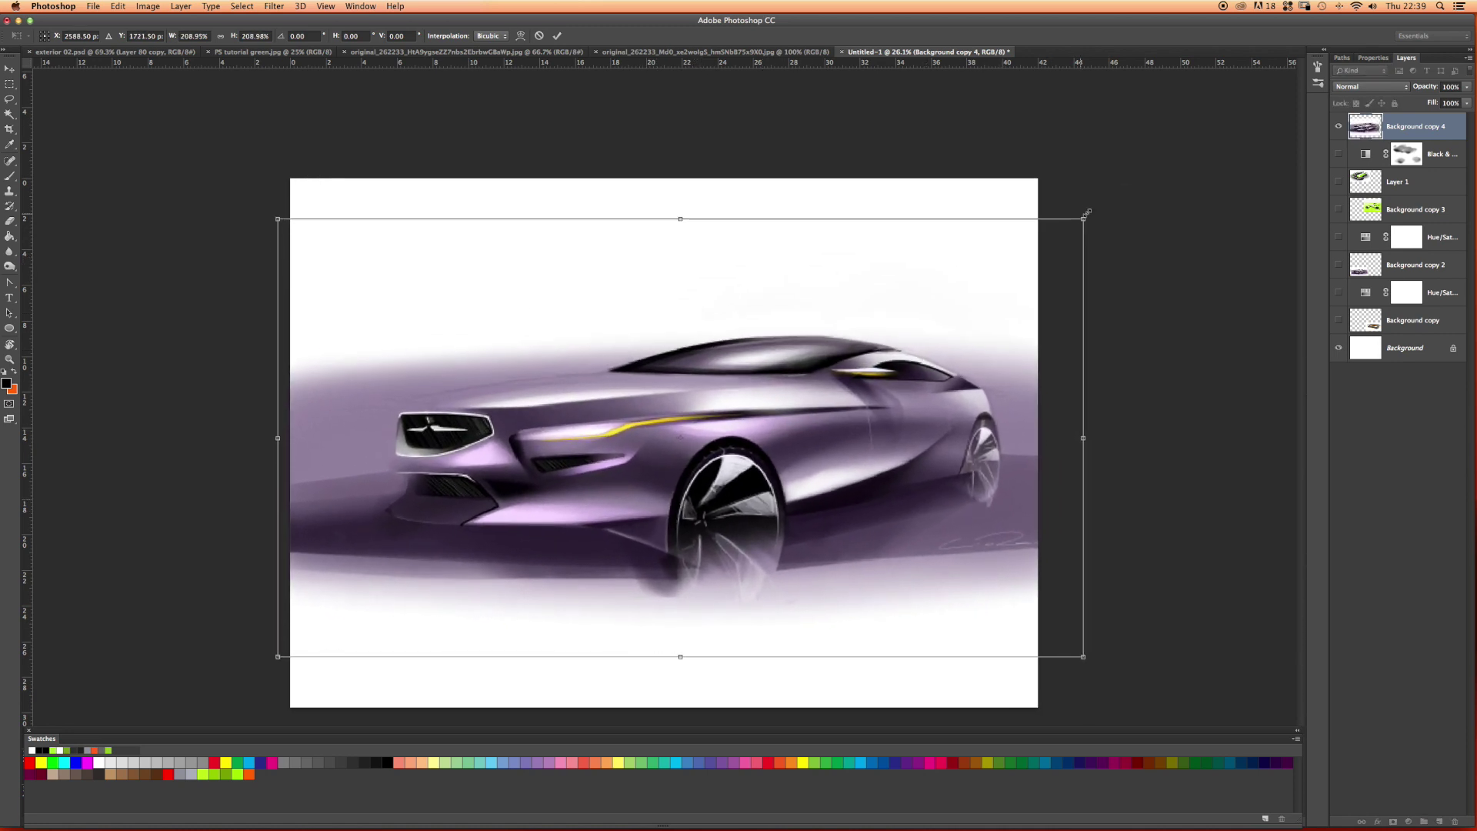
{"action": "key", "text": "Return"}
{"action": "key", "text": "v"}
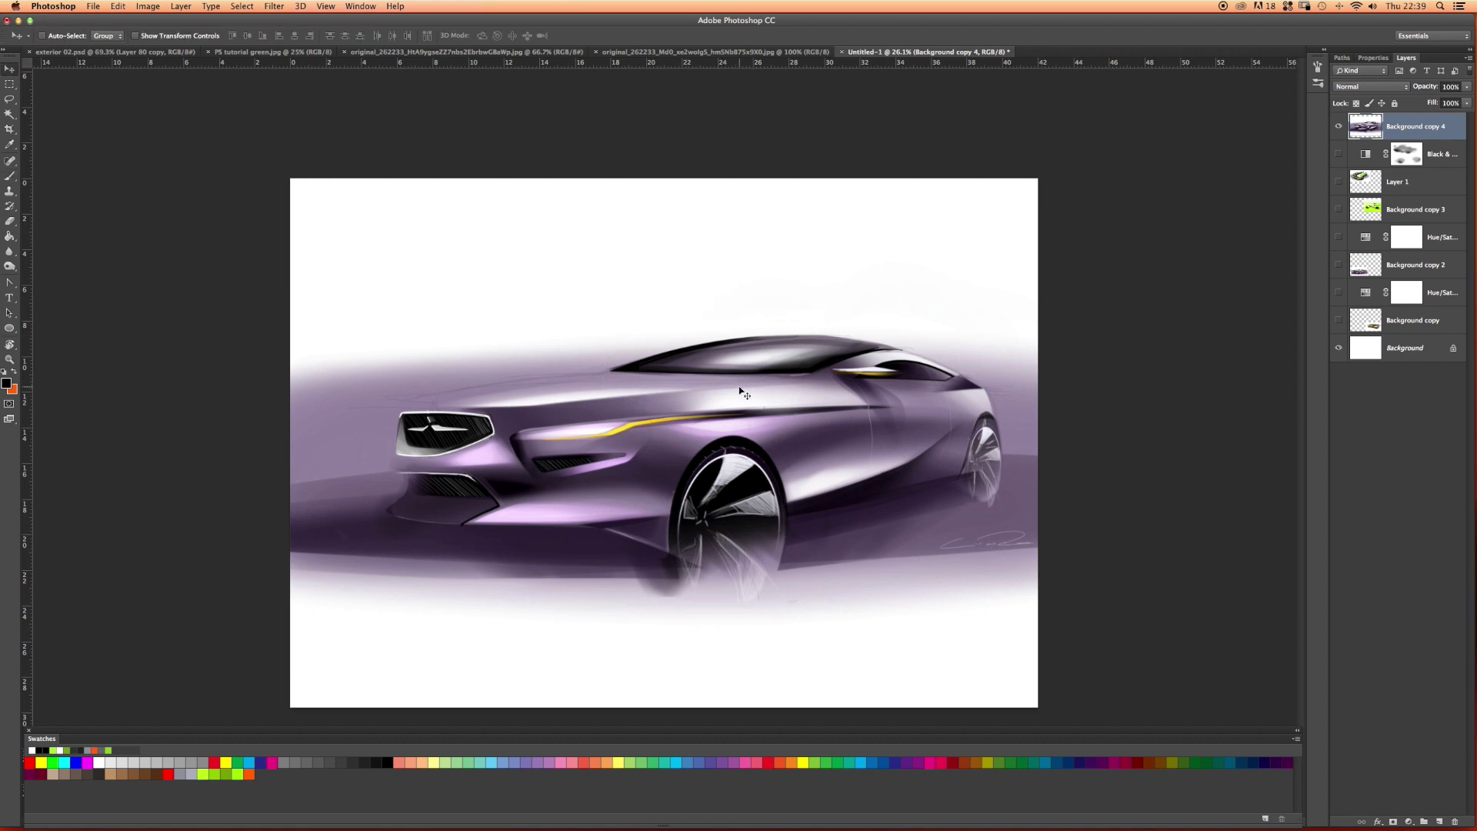
{"action": "left_click_drag", "start_coordinate": [742, 393], "coordinate": [719, 401]}
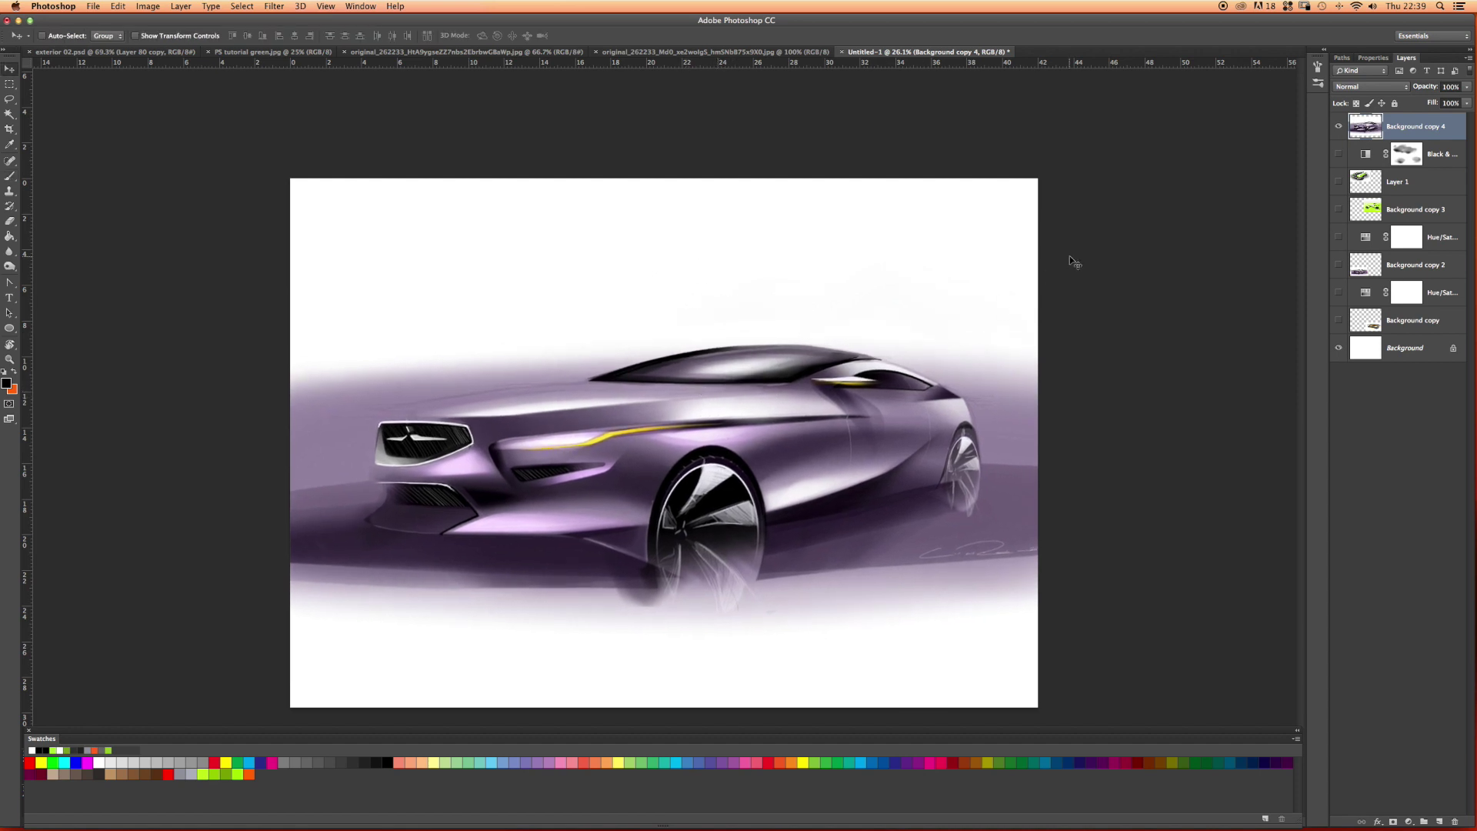
Add an Exposure adjustment at Exposure +0.49, Offset -0.1049 and Gamma 1.05
{"action": "left_click", "coordinate": [1408, 821]}
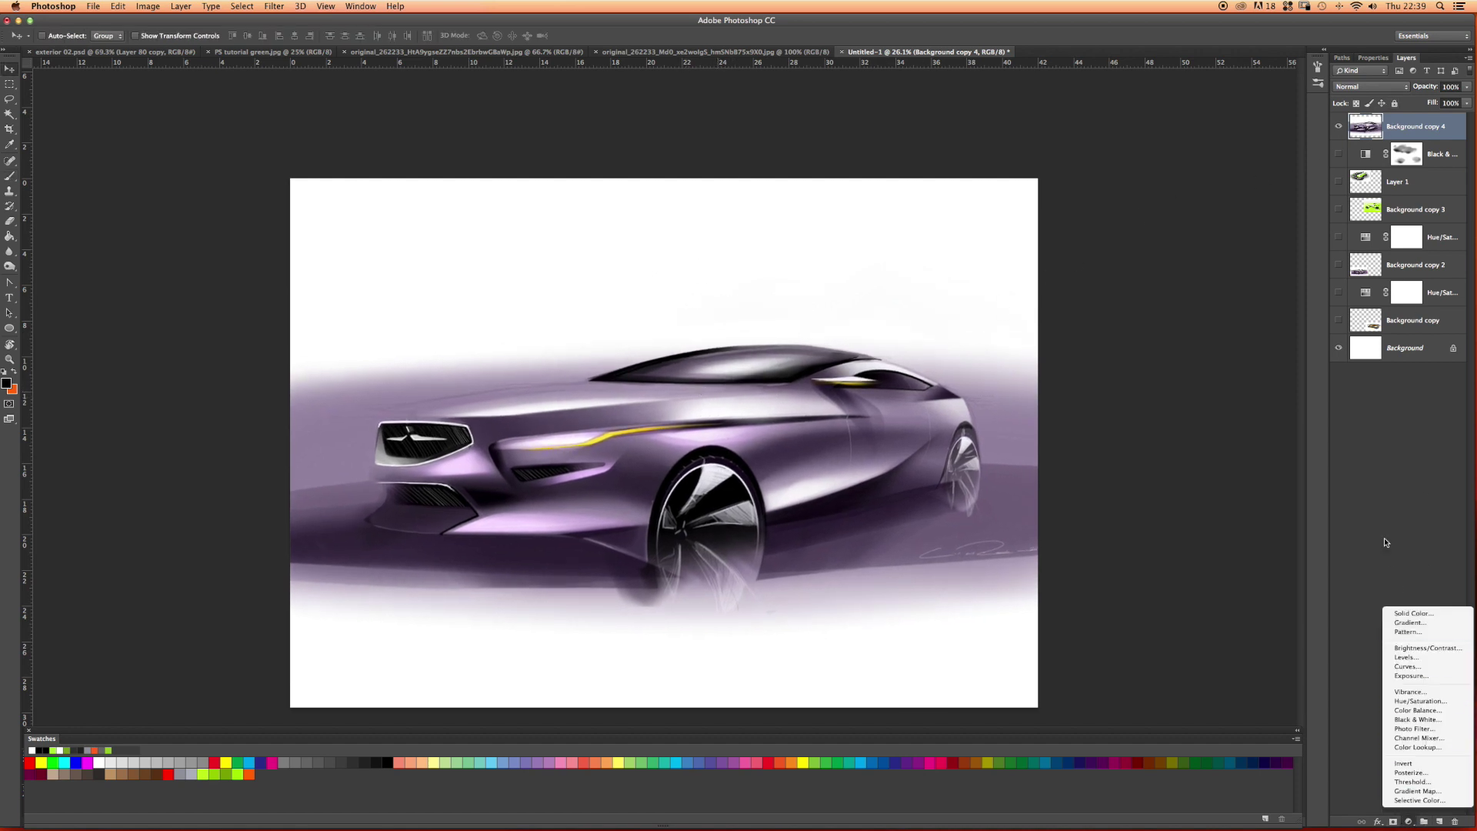
{"action": "left_click", "coordinate": [1393, 677]}
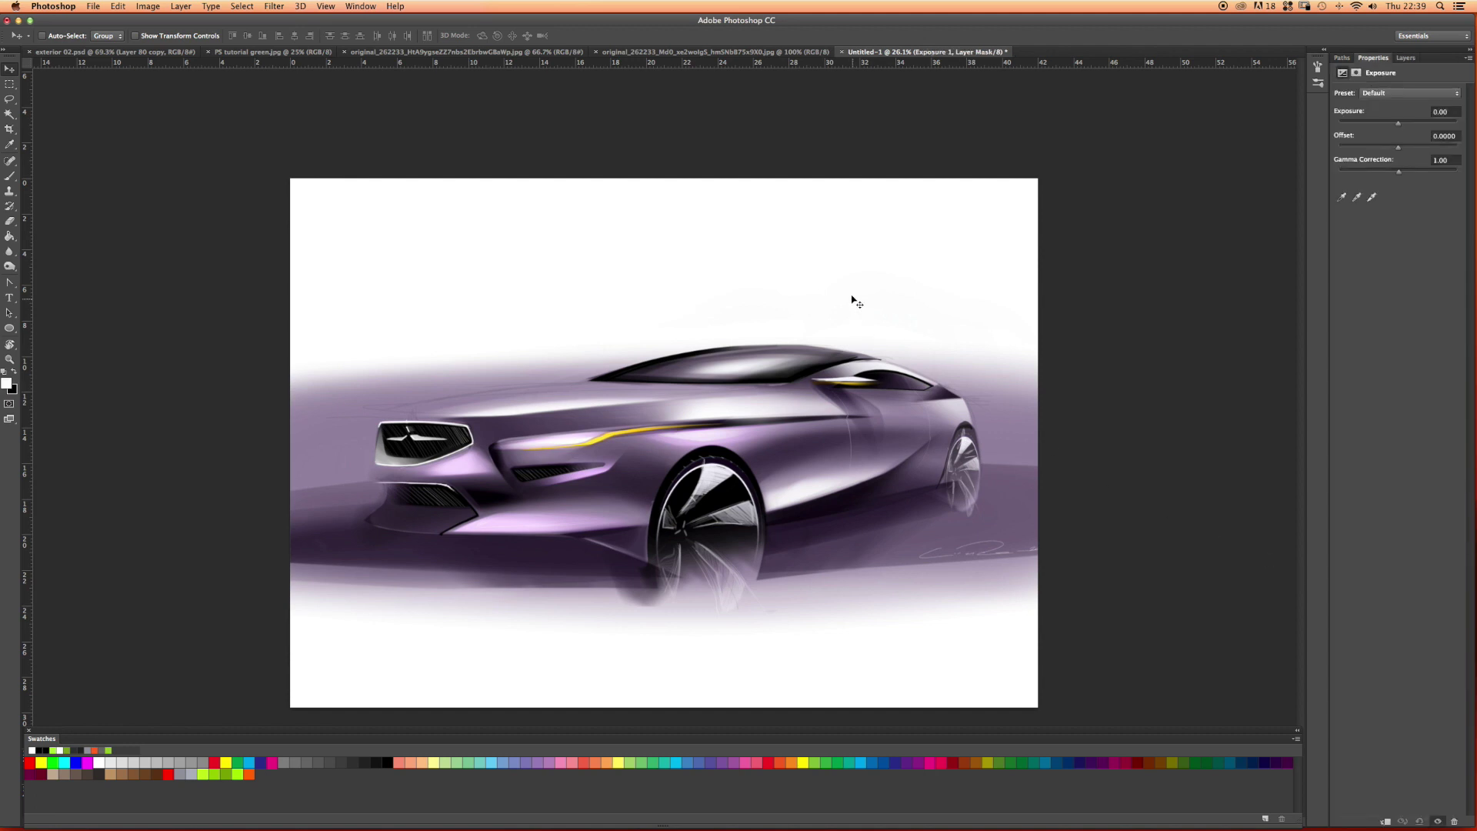
{"action": "mouse_move", "coordinate": [1399, 127]}
{"action": "left_mouse_down"}
{"action": "mouse_move", "coordinate": [1417, 127]}
{"action": "mouse_move", "coordinate": [1401, 128]}
{"action": "left_mouse_up"}
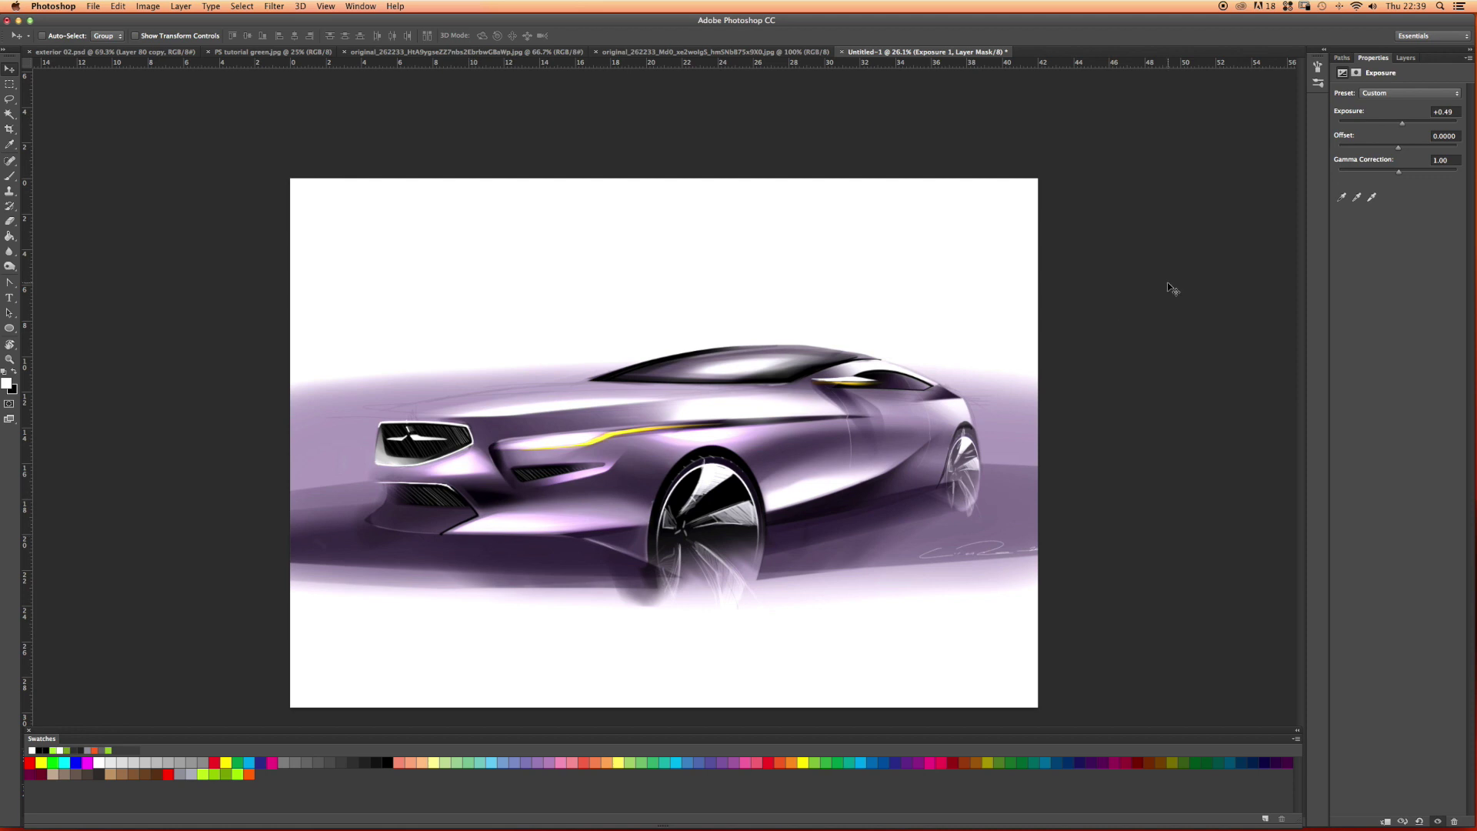
{"action": "mouse_move", "coordinate": [1398, 147]}
{"action": "left_mouse_down"}
{"action": "mouse_move", "coordinate": [1386, 155]}
{"action": "mouse_move", "coordinate": [1396, 175]}
{"action": "left_mouse_up"}
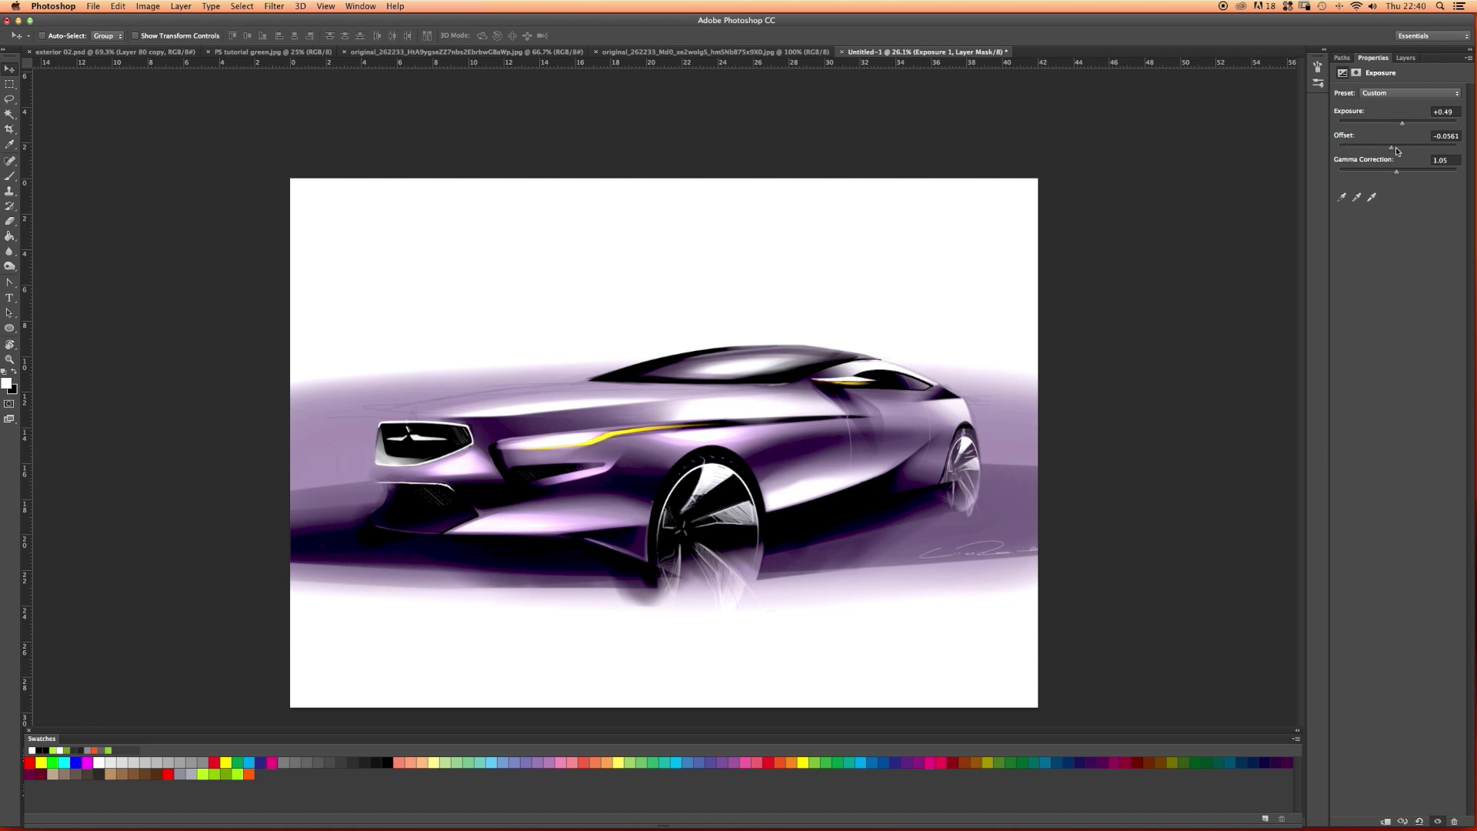
{"action": "left_click_drag", "start_coordinate": [1394, 152], "coordinate": [1377, 156]}
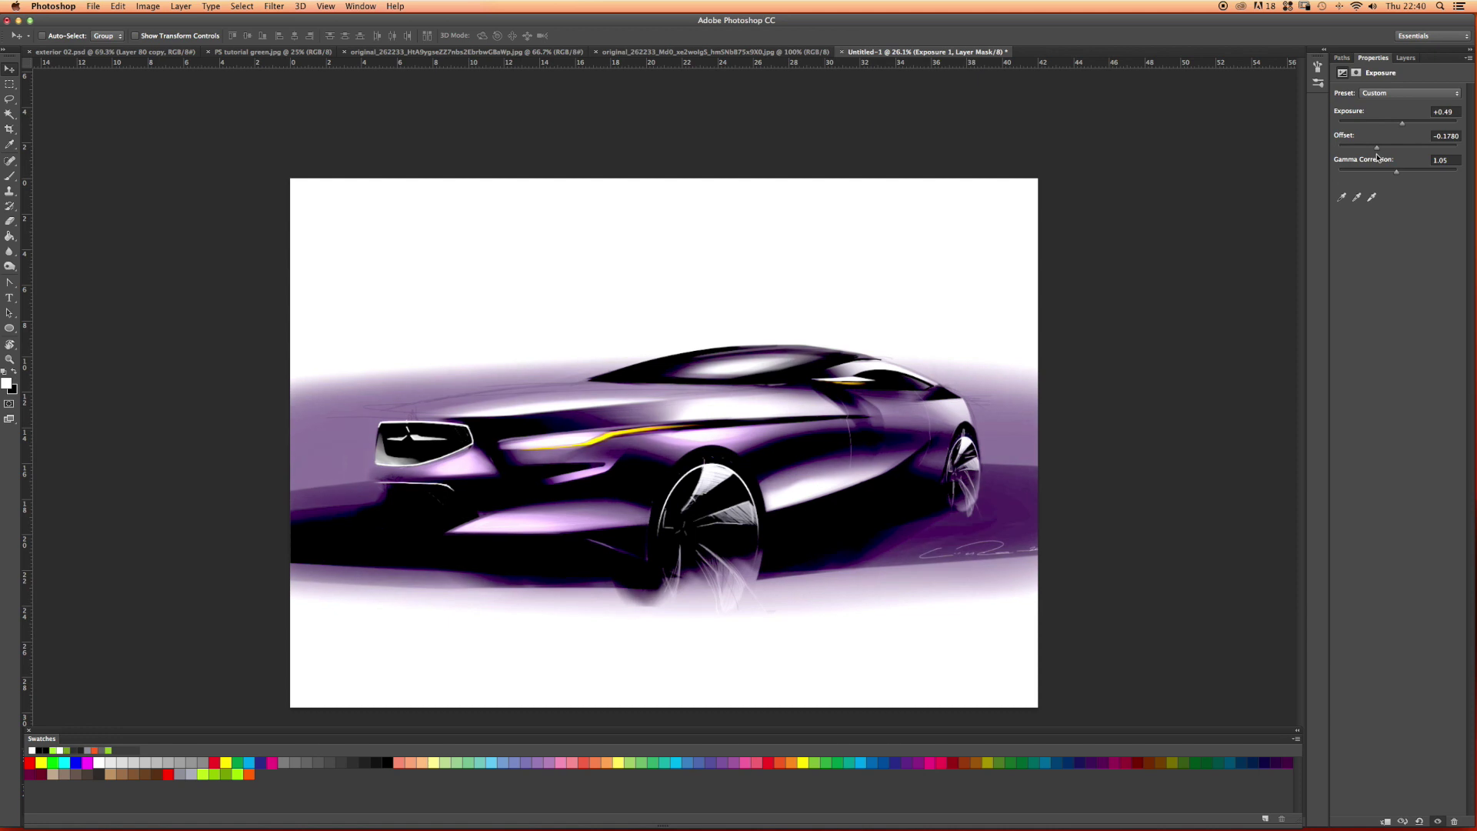
{"action": "left_click_drag", "start_coordinate": [1377, 157], "coordinate": [1385, 158]}
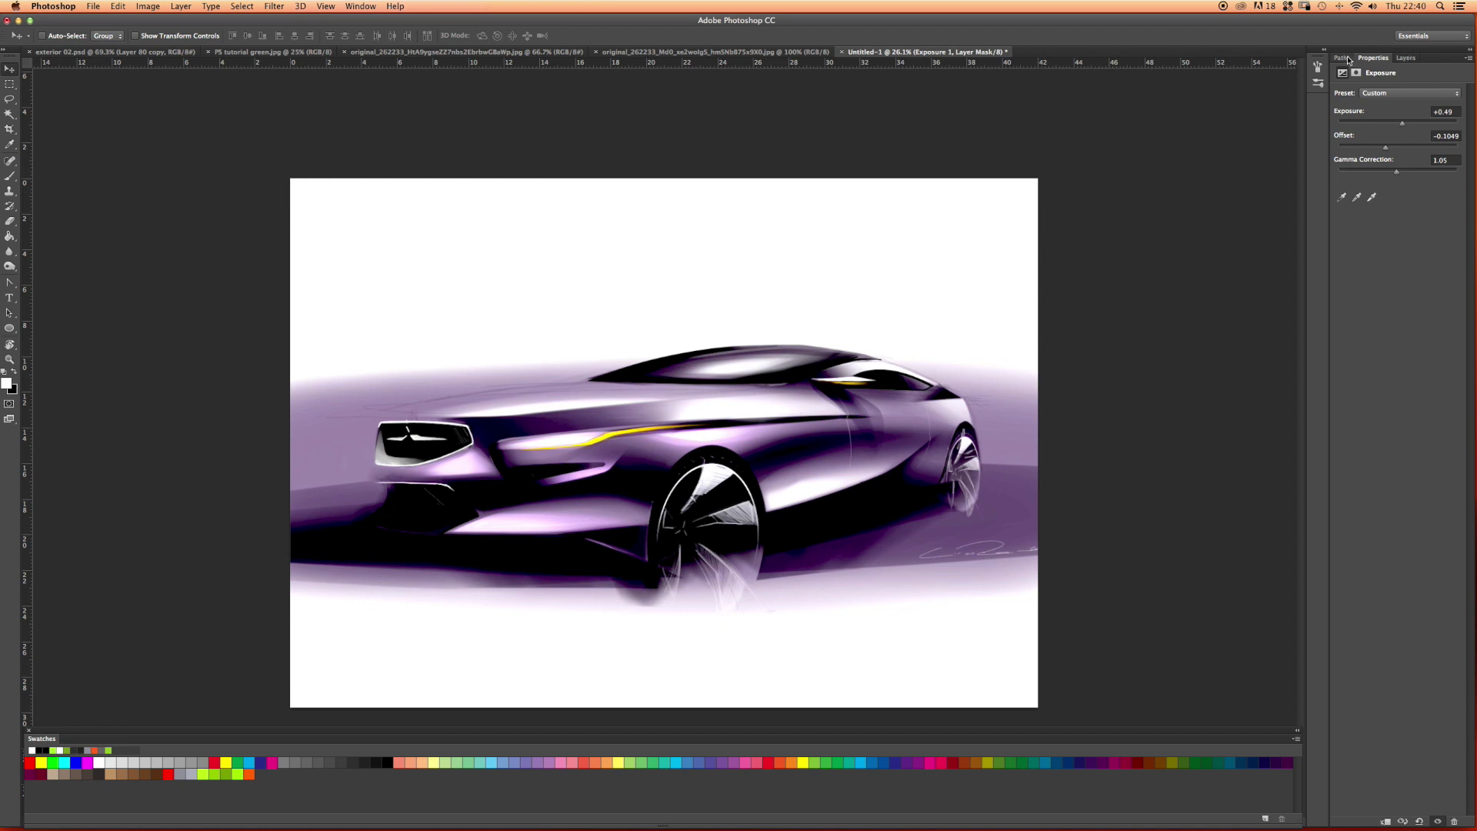
{"action": "left_click", "coordinate": [1406, 58]}
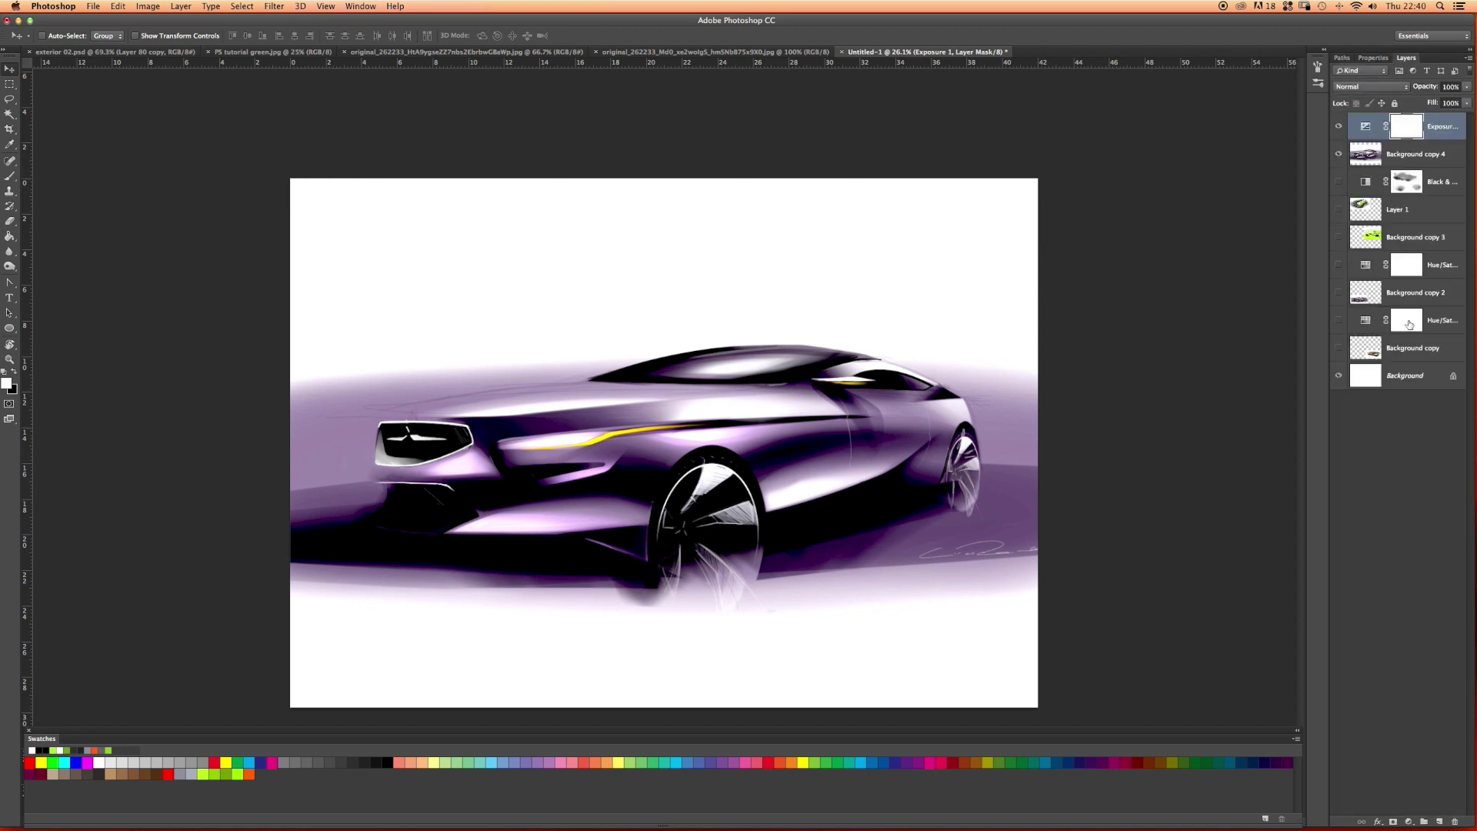
{"action": "left_click", "coordinate": [1409, 822]}
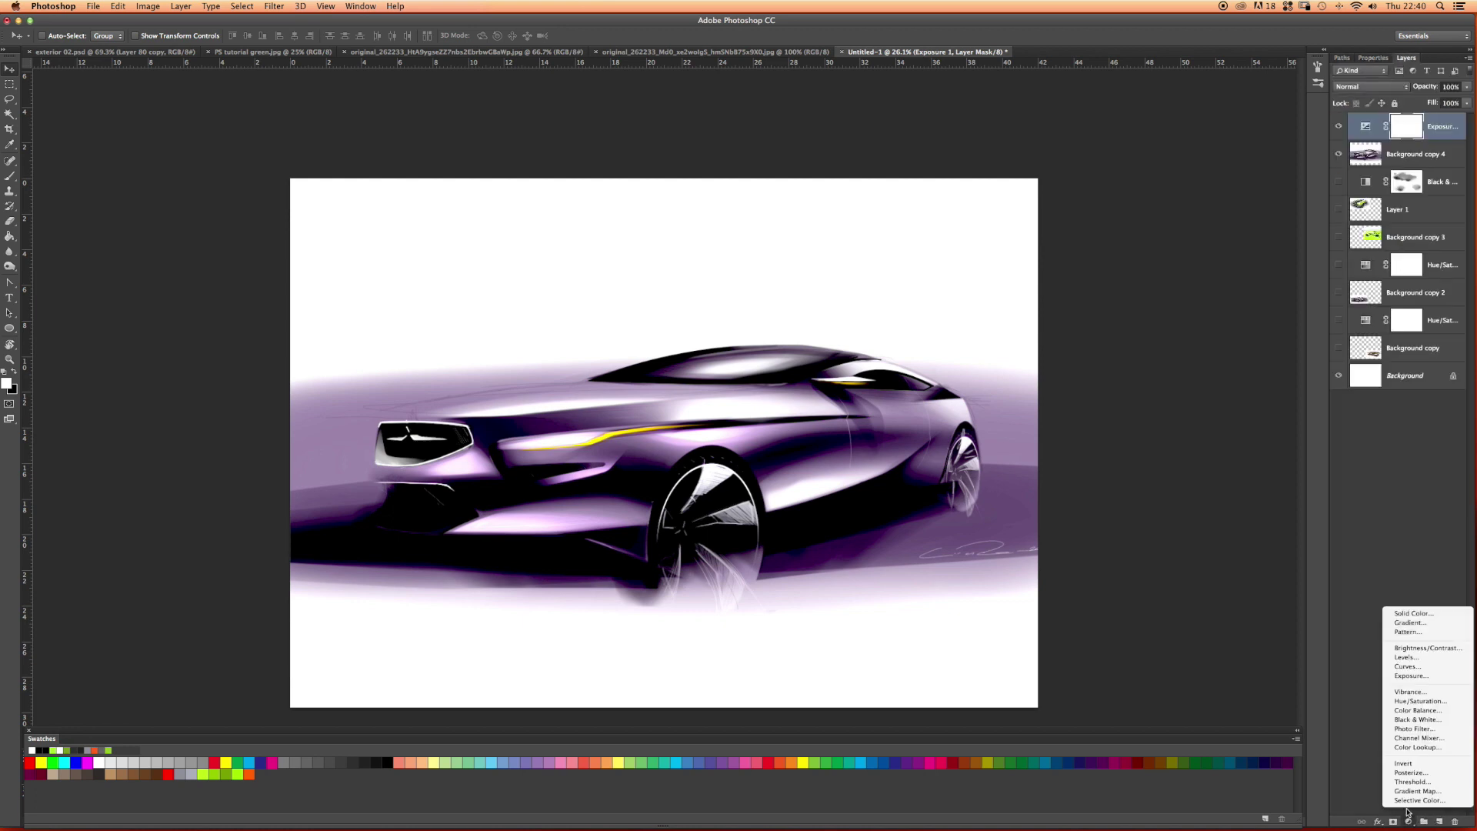
Add a Photo Filter and try a custom purple filter colour with increased density
{"action": "left_click", "coordinate": [1409, 730]}
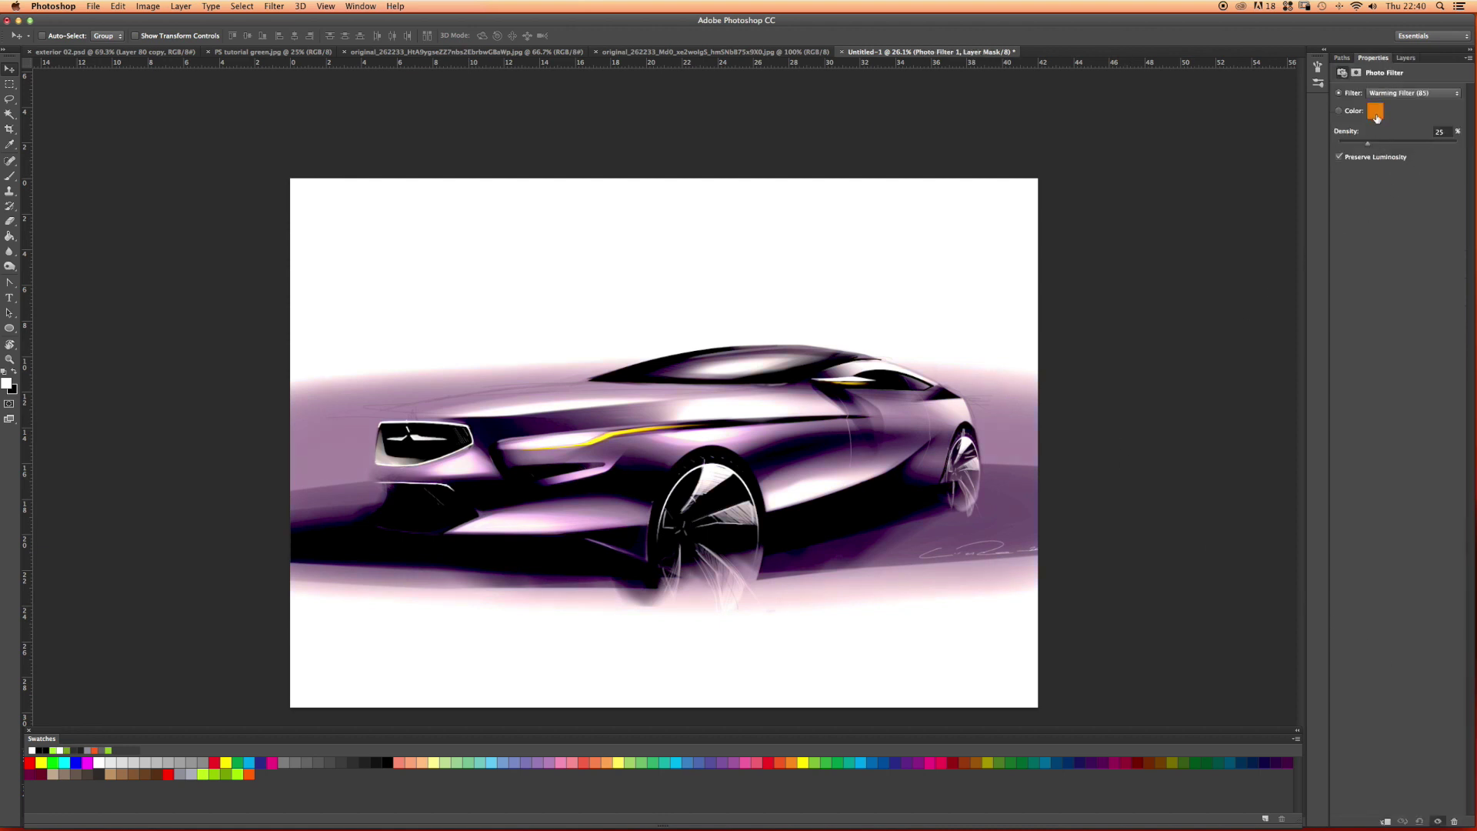
{"action": "left_click", "coordinate": [1375, 113]}
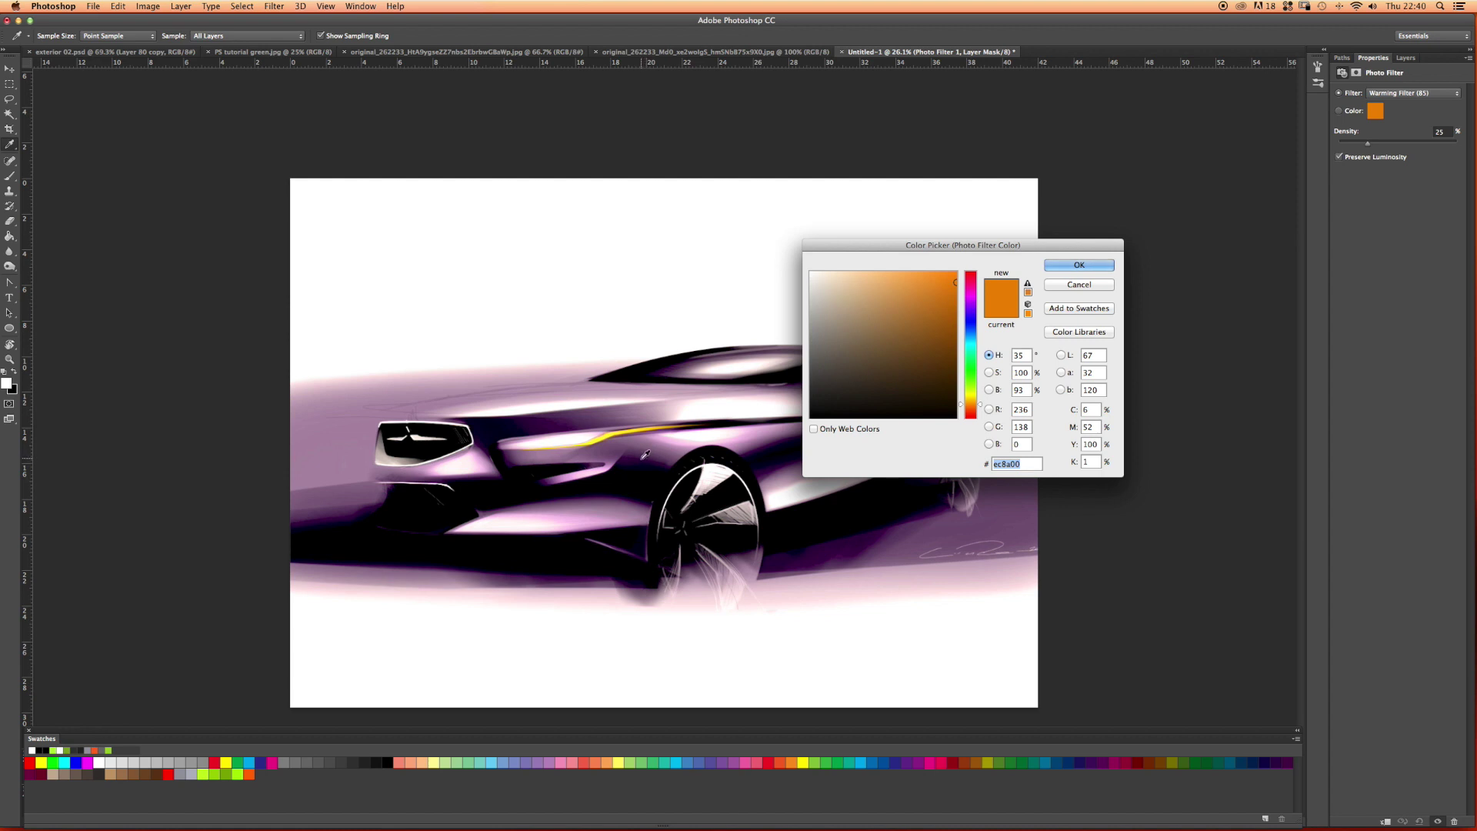
{"action": "left_click", "coordinate": [788, 382]}
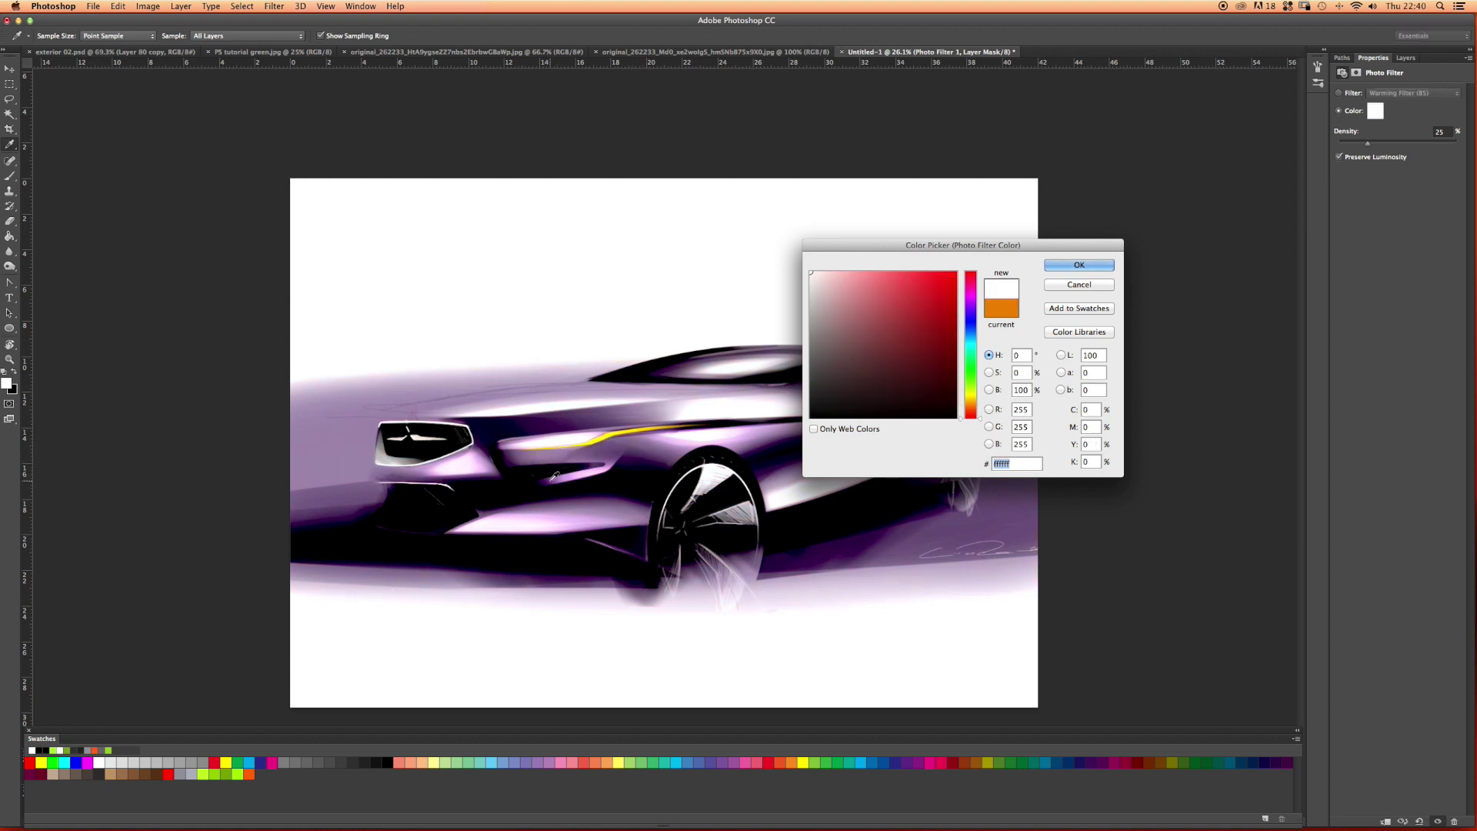
{"action": "left_click", "coordinate": [971, 323]}
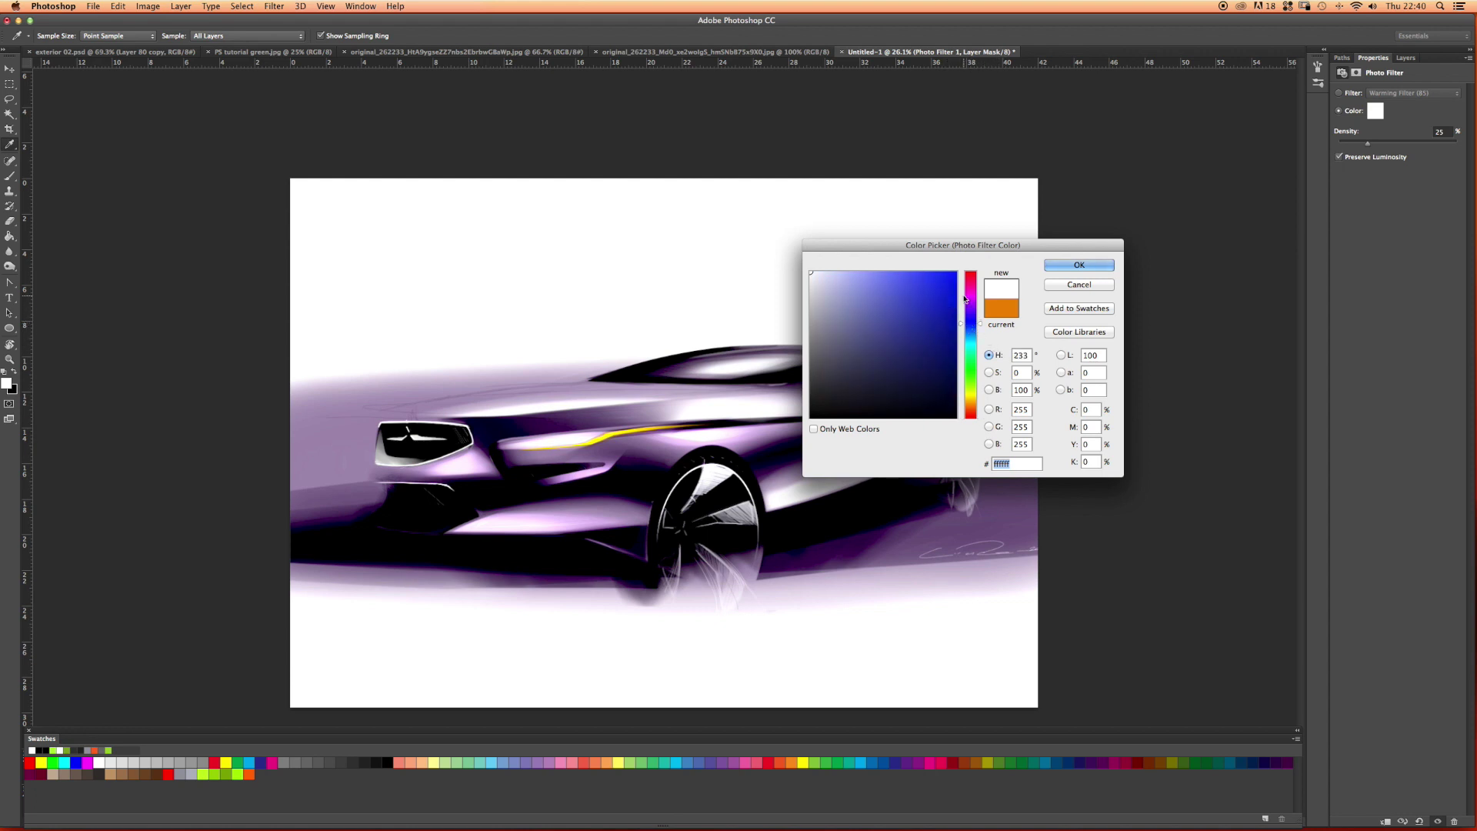
{"action": "left_click", "coordinate": [966, 298]}
{"action": "left_click", "coordinate": [951, 279]}
{"action": "left_click", "coordinate": [1078, 265]}
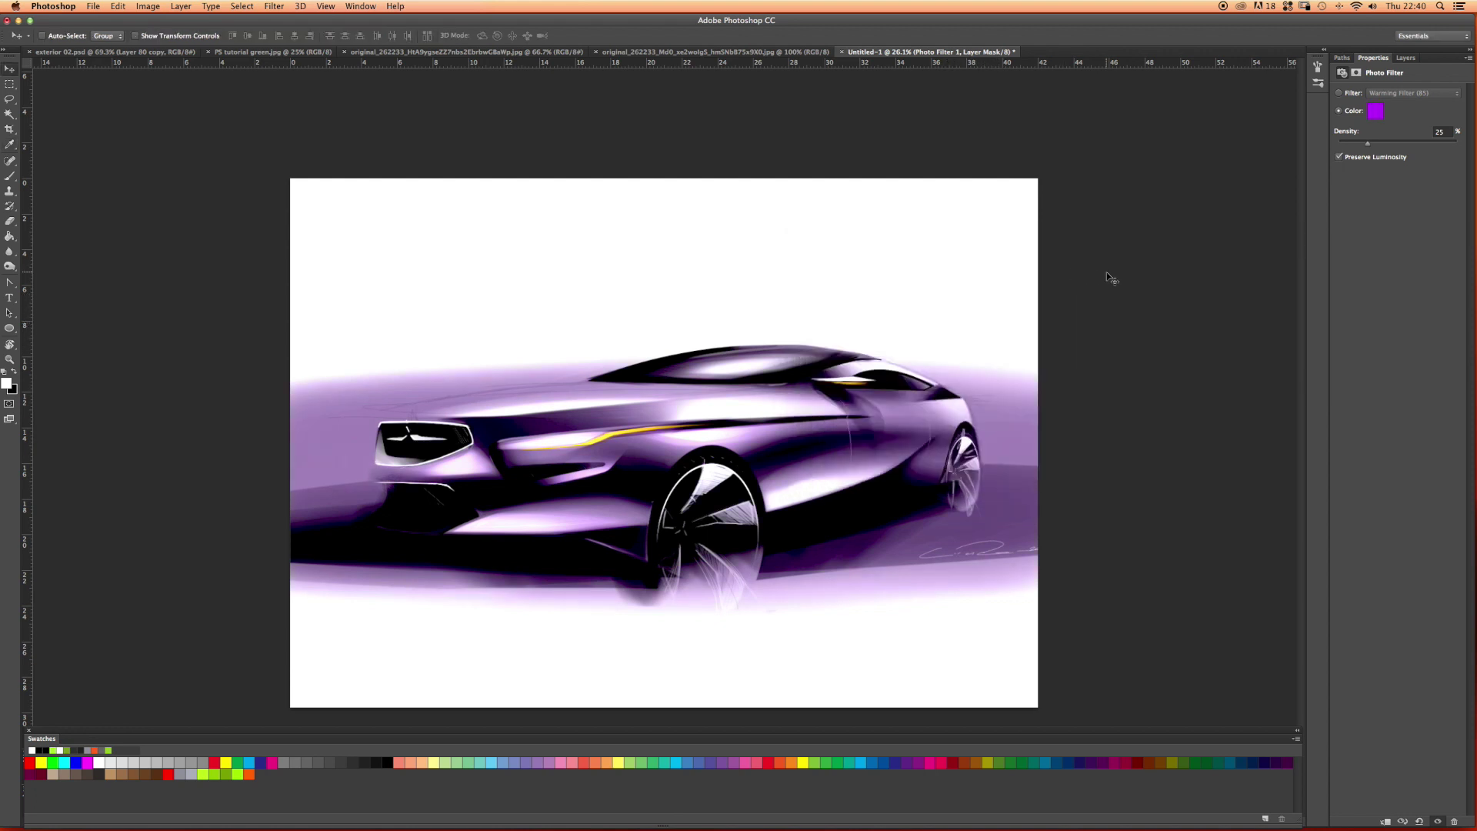
{"action": "left_click_drag", "start_coordinate": [1371, 148], "coordinate": [1413, 147]}
Try the Warming, Cooling, Red and Orange presets, settling on Yellow at 64% density
{"action": "left_click", "coordinate": [1338, 94]}
{"action": "left_click", "coordinate": [1391, 97]}
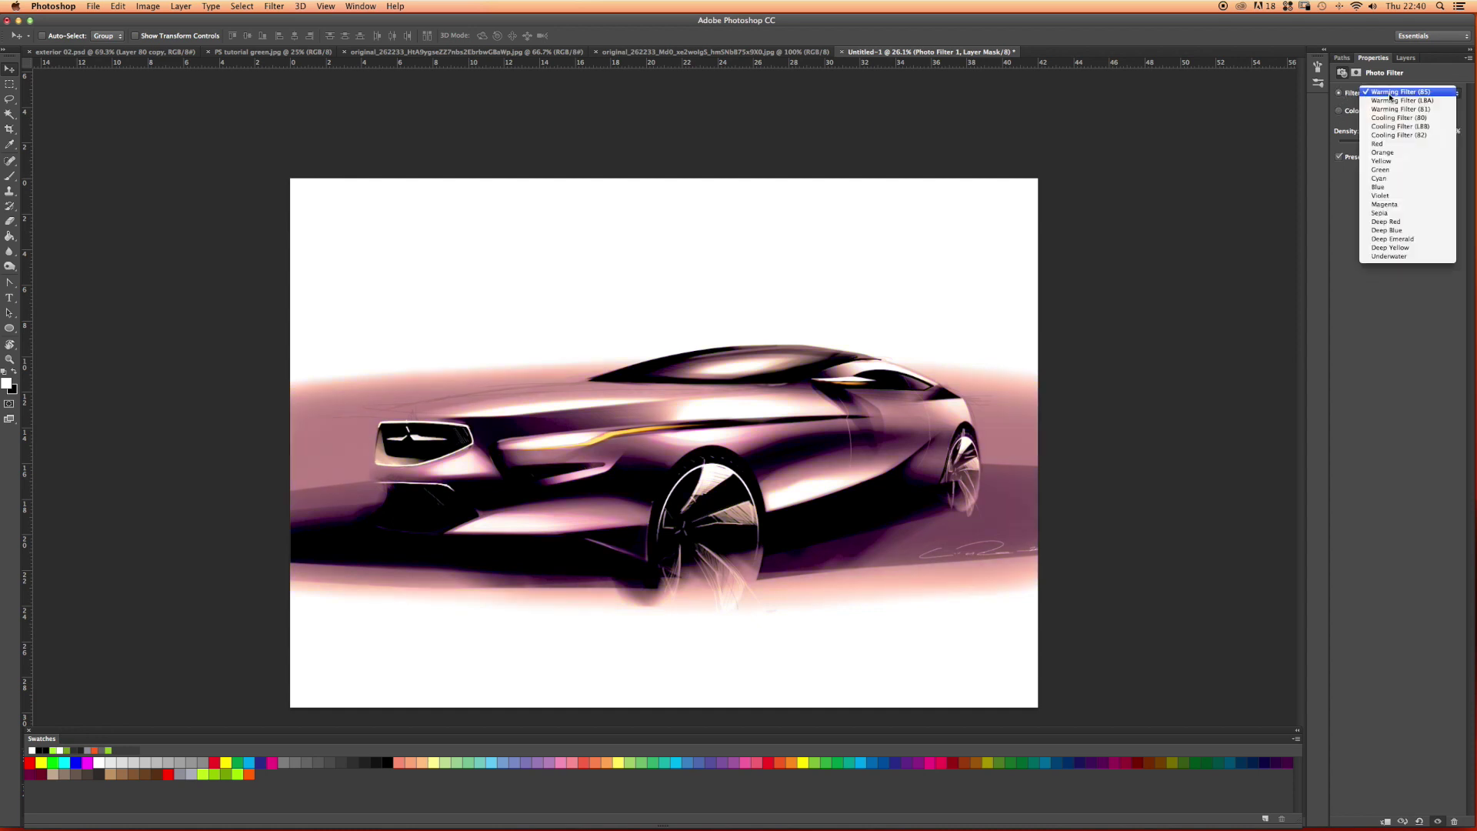
{"action": "left_click", "coordinate": [1389, 98]}
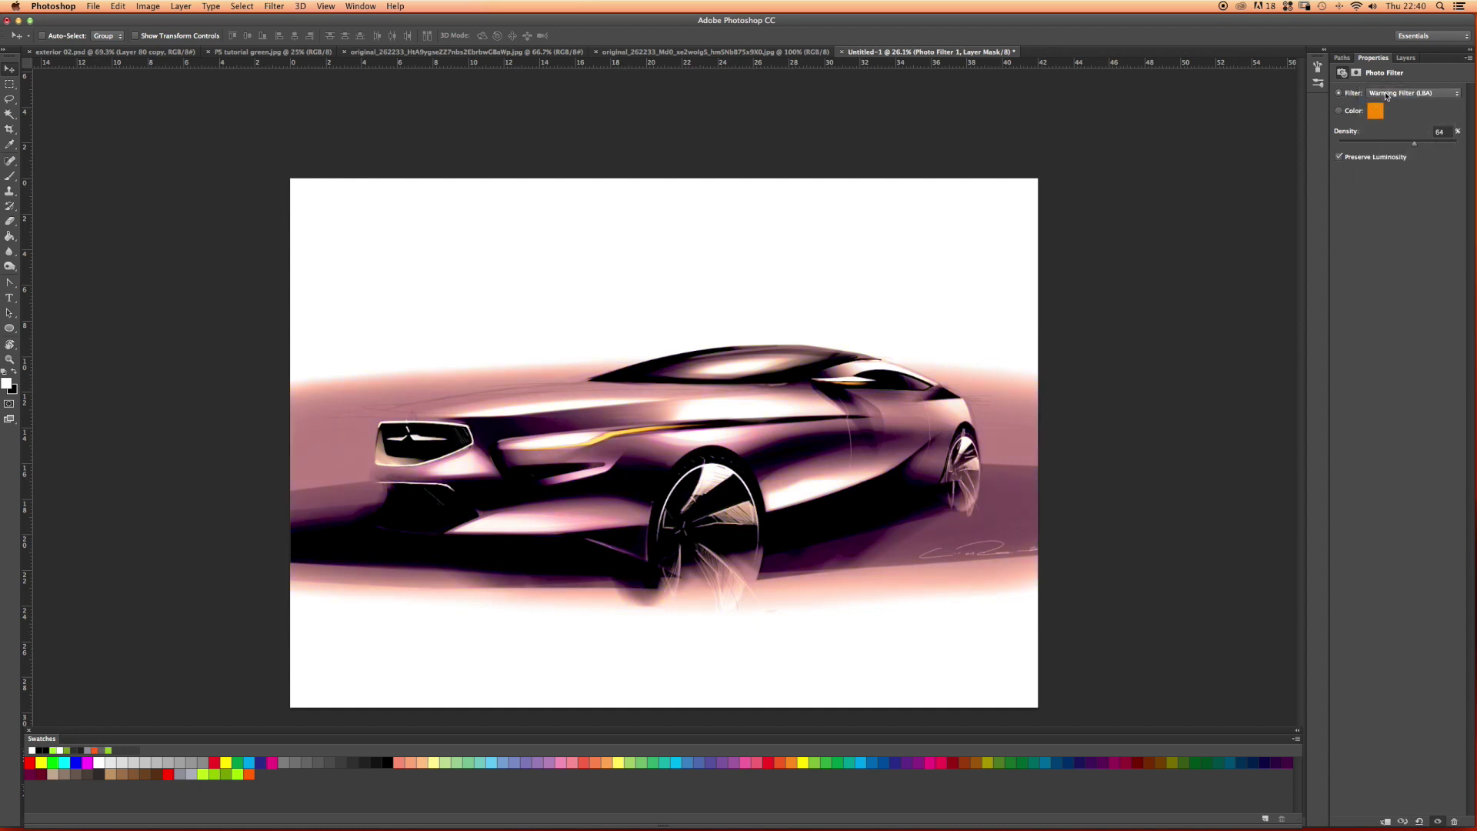
{"action": "left_click", "coordinate": [1387, 94]}
{"action": "left_click", "coordinate": [1386, 99]}
{"action": "left_click", "coordinate": [1386, 96]}
{"action": "left_click", "coordinate": [1388, 101]}
{"action": "left_click", "coordinate": [1386, 95]}
{"action": "left_click", "coordinate": [1384, 105]}
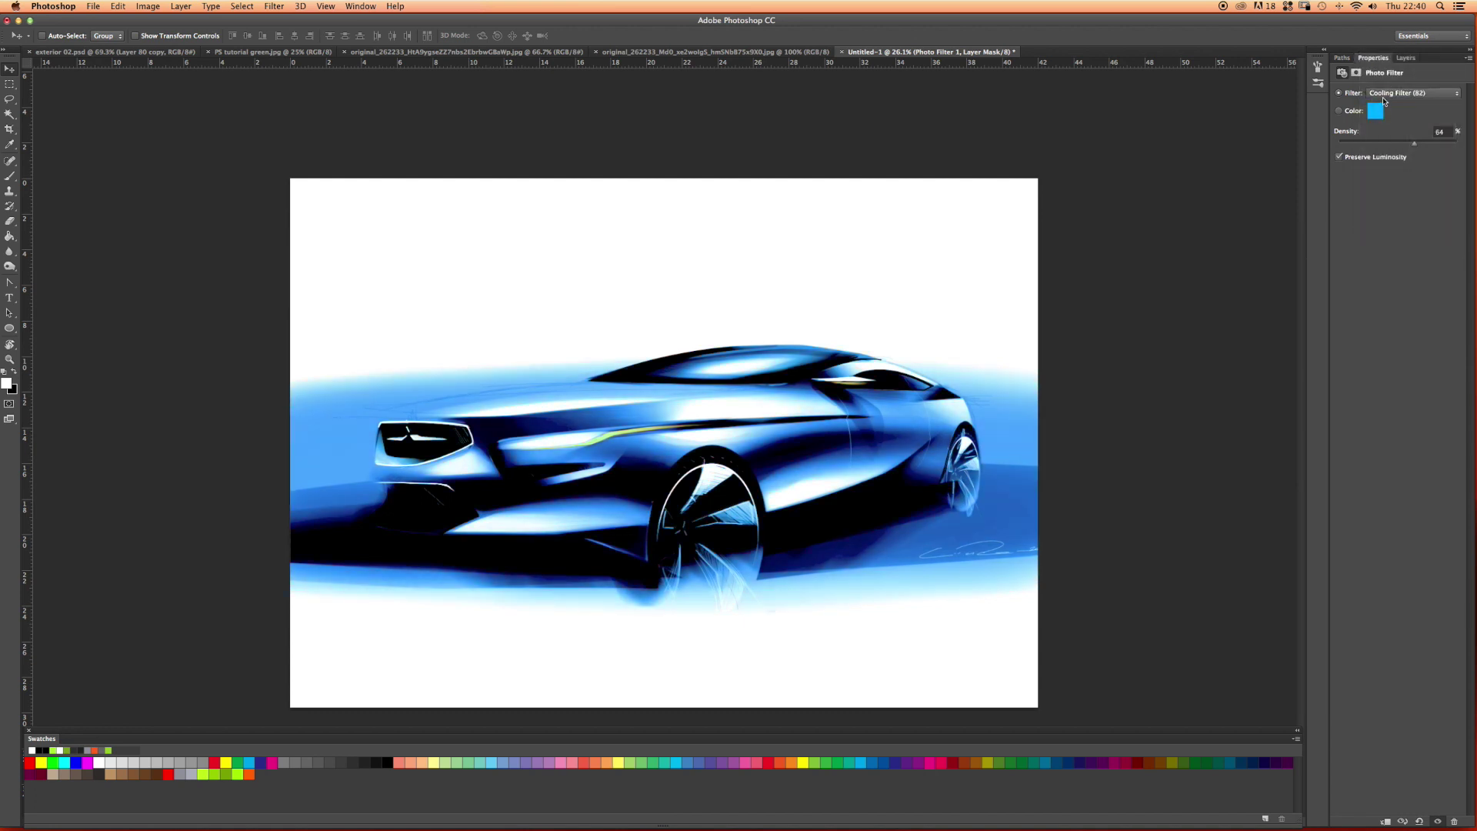
{"action": "left_click", "coordinate": [1385, 98]}
{"action": "left_click", "coordinate": [1385, 103]}
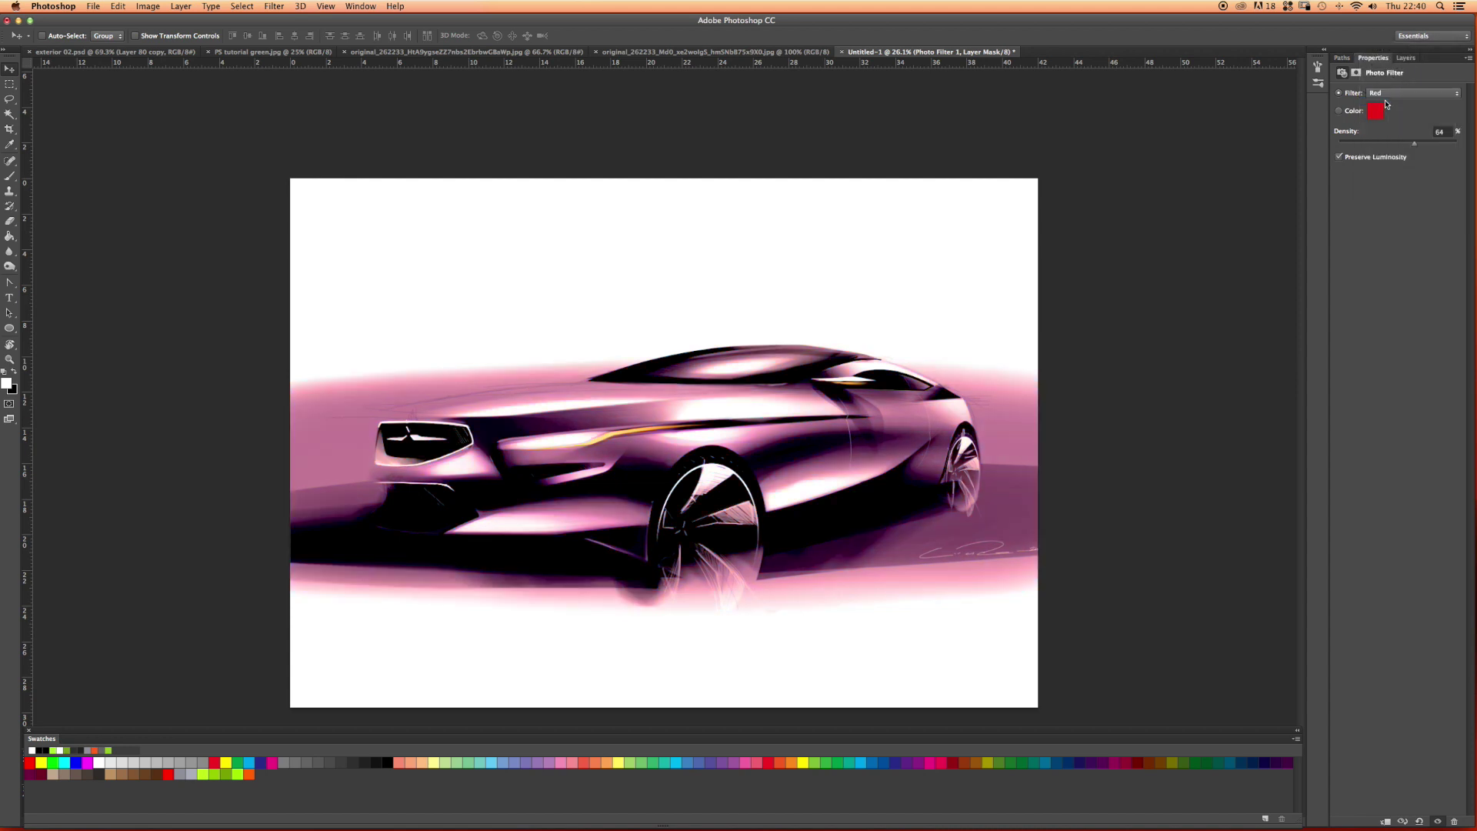
{"action": "left_click", "coordinate": [1398, 94]}
{"action": "left_click", "coordinate": [1390, 101]}
{"action": "left_click", "coordinate": [1390, 103]}
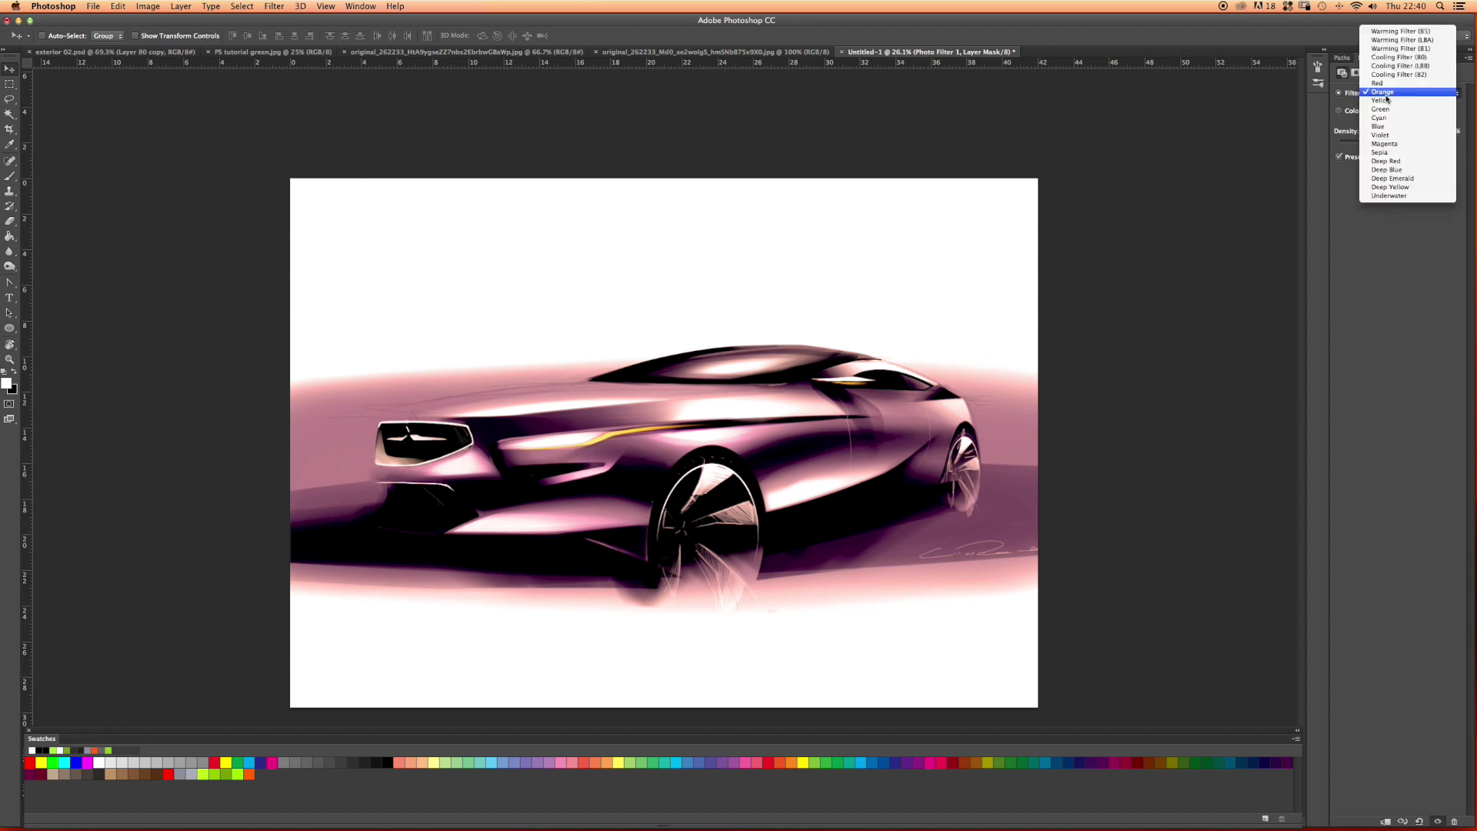
{"action": "left_click", "coordinate": [1389, 103]}
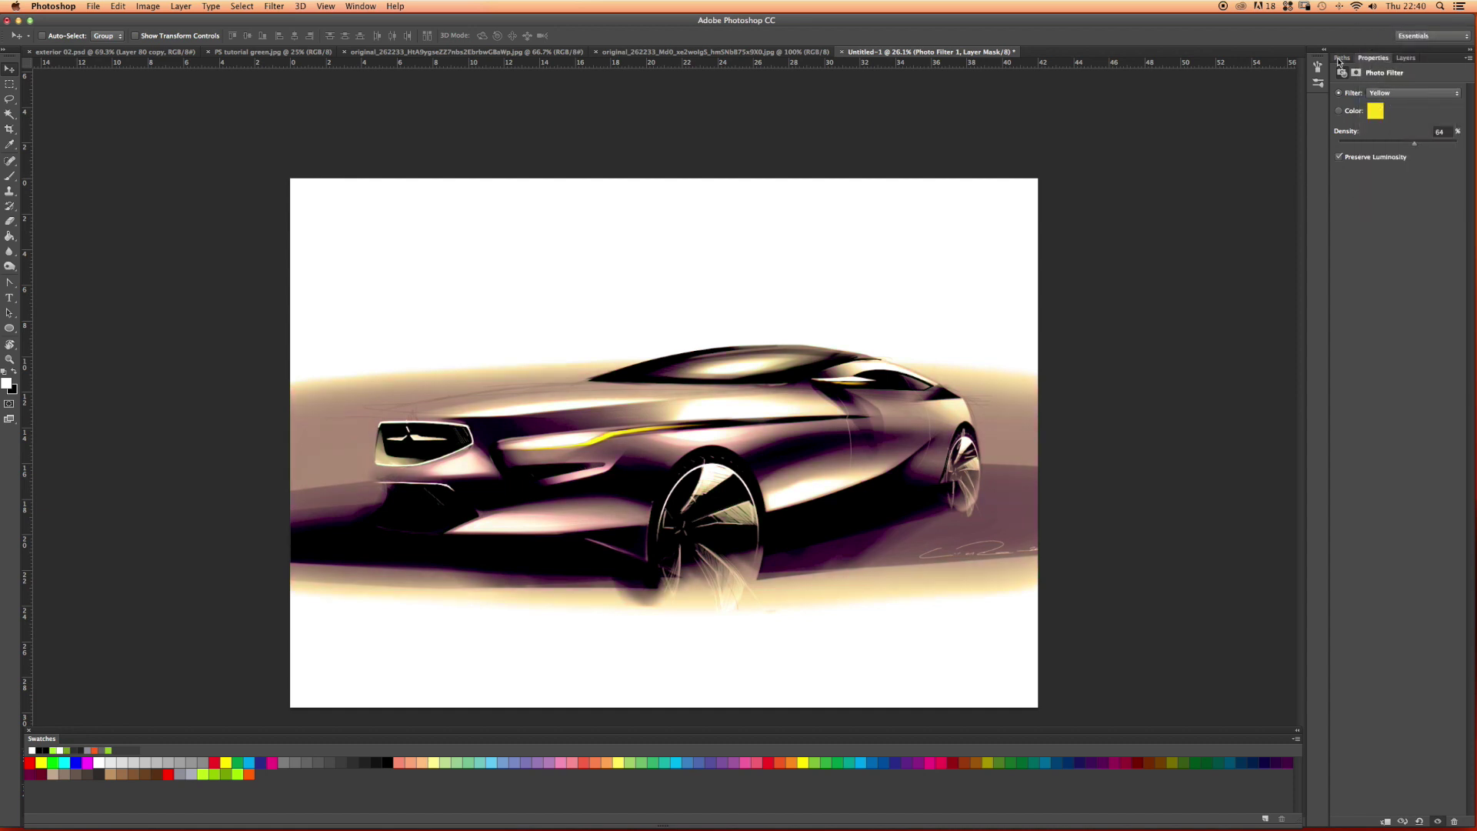
{"action": "key", "text": "F7"}
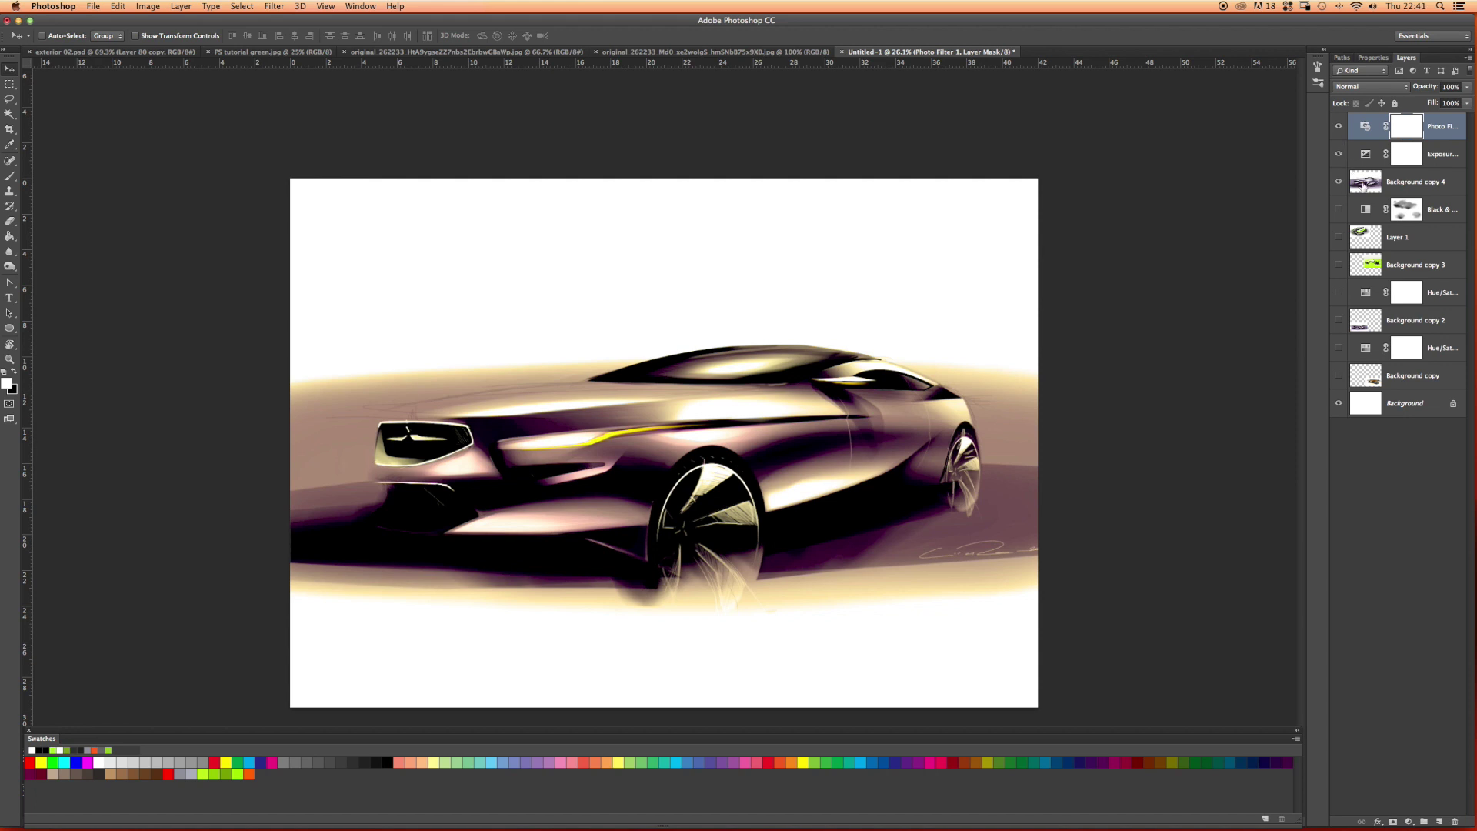
{"action": "left_click", "coordinate": [1360, 188]}
Add a Hue/Saturation layer above Background copy 4 that boosts Yellows: saturation +40, lightness +54
{"action": "left_click", "coordinate": [1408, 820]}
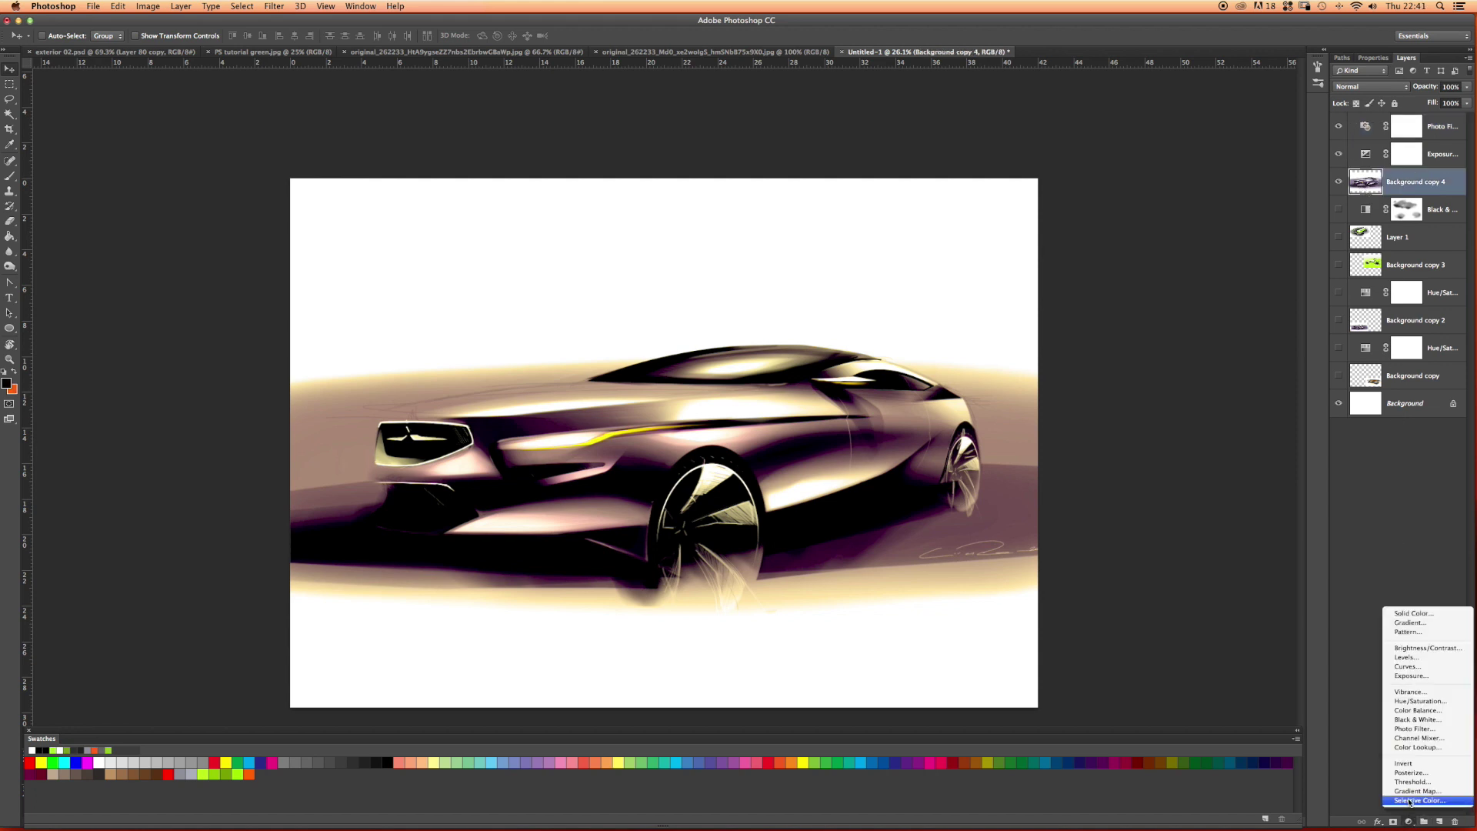
{"action": "left_click", "coordinate": [1417, 701]}
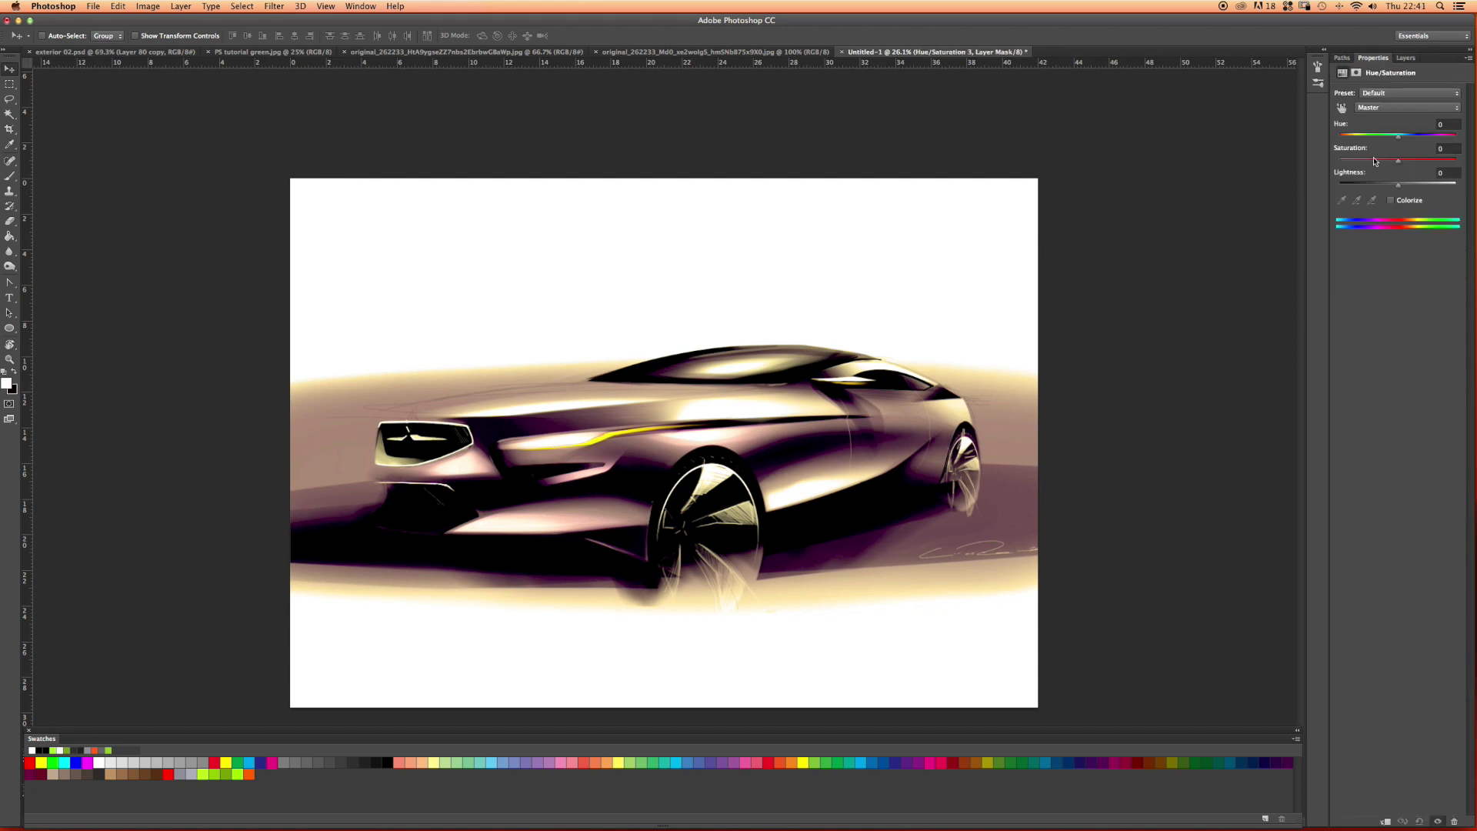
{"action": "left_click", "coordinate": [1388, 107]}
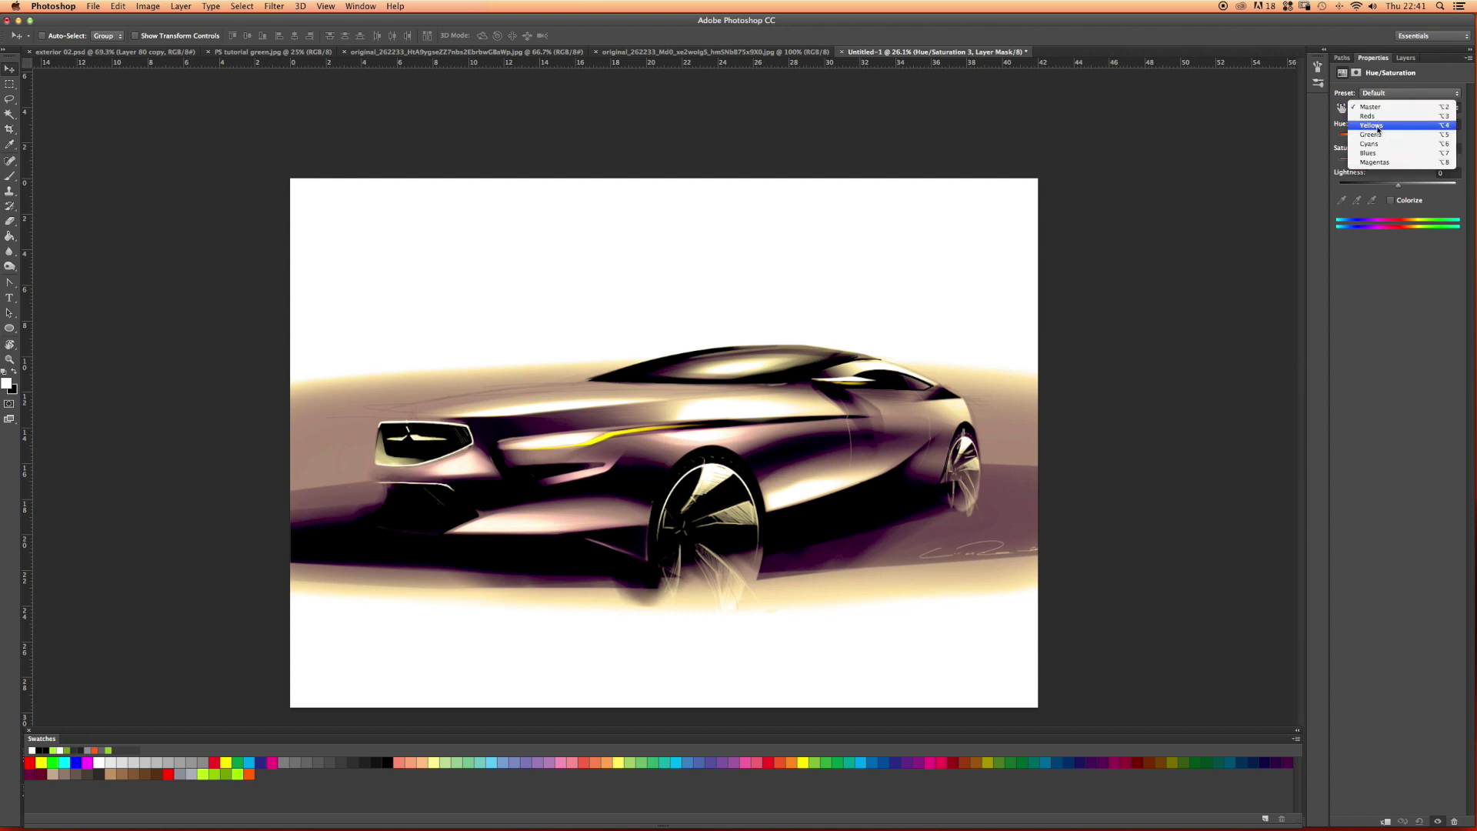
{"action": "left_click", "coordinate": [1378, 127]}
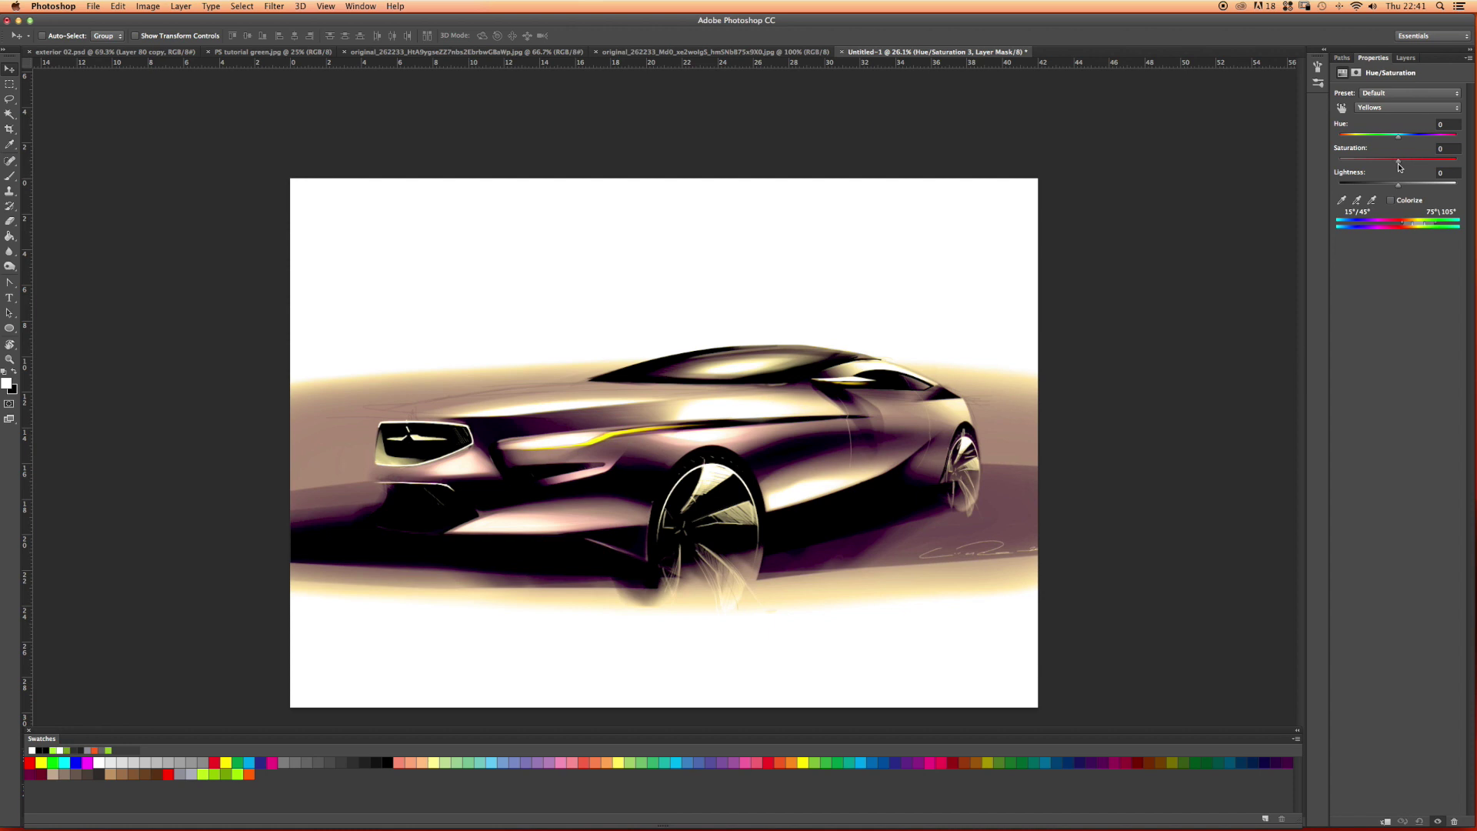
{"action": "left_click_drag", "start_coordinate": [1398, 167], "coordinate": [1429, 186]}
{"action": "left_click_drag", "start_coordinate": [1391, 143], "coordinate": [1425, 164]}
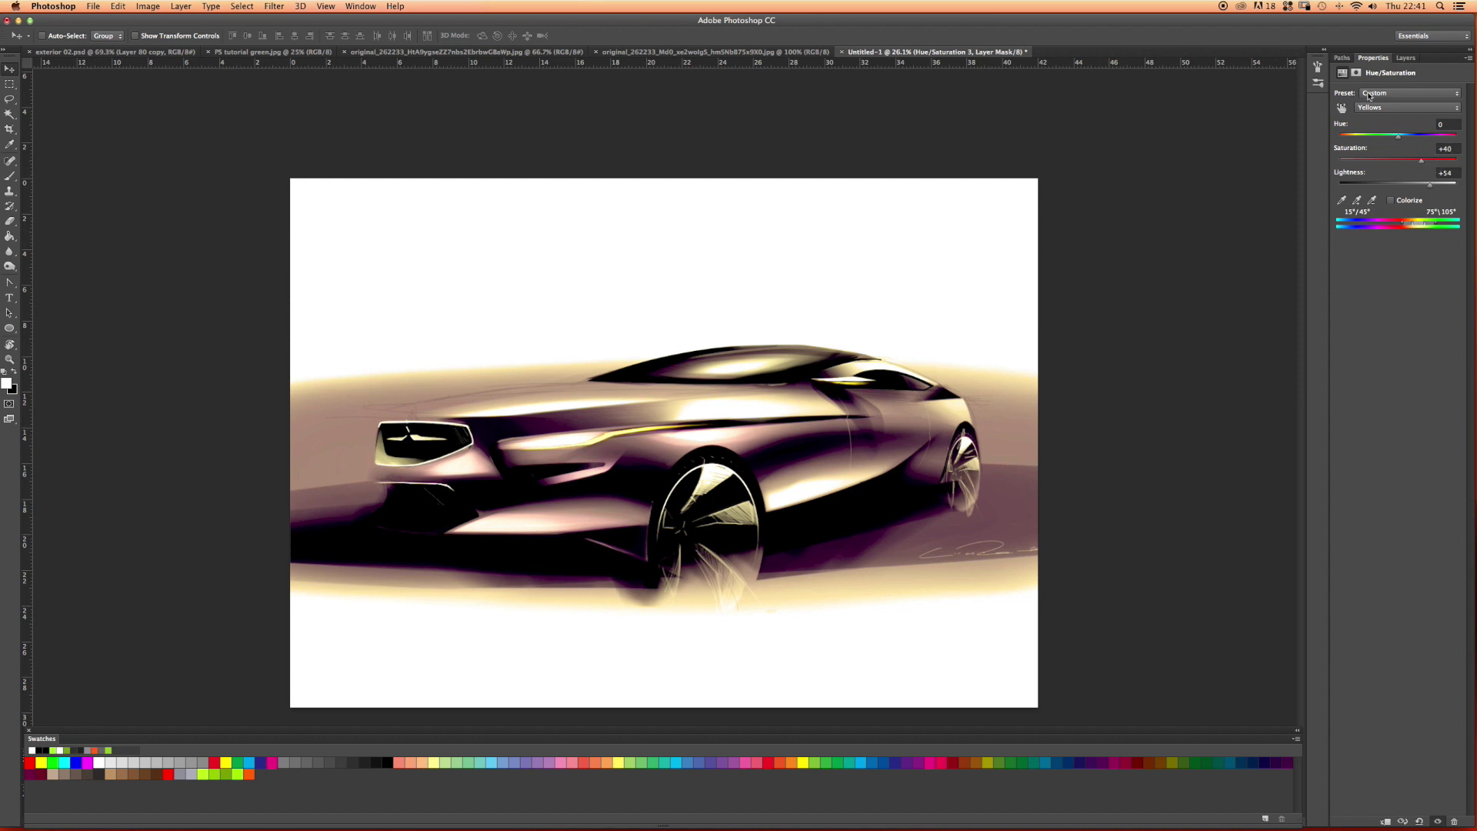
{"action": "left_click", "coordinate": [1341, 59]}
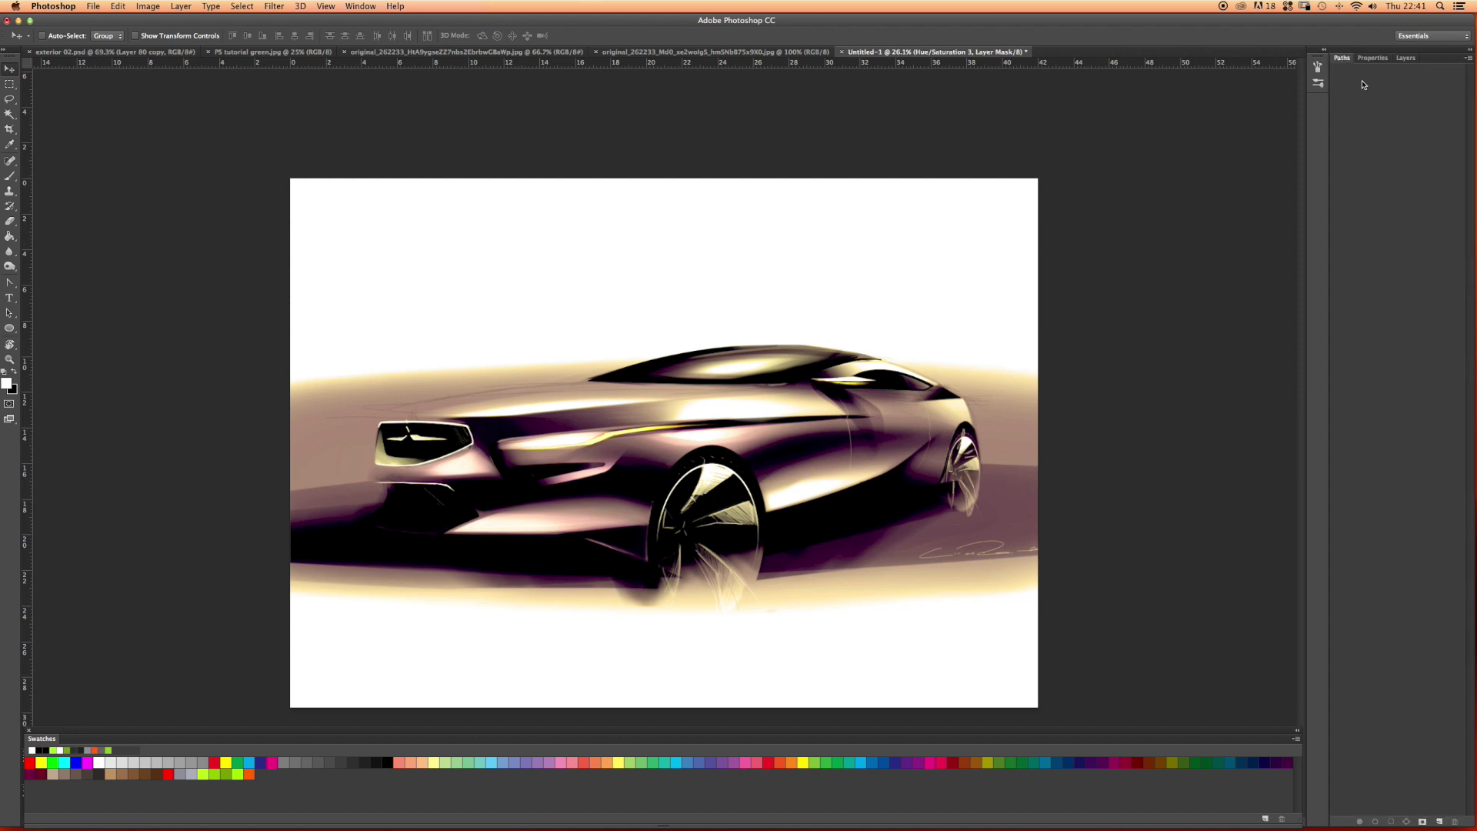
{"action": "left_click", "coordinate": [1401, 62]}
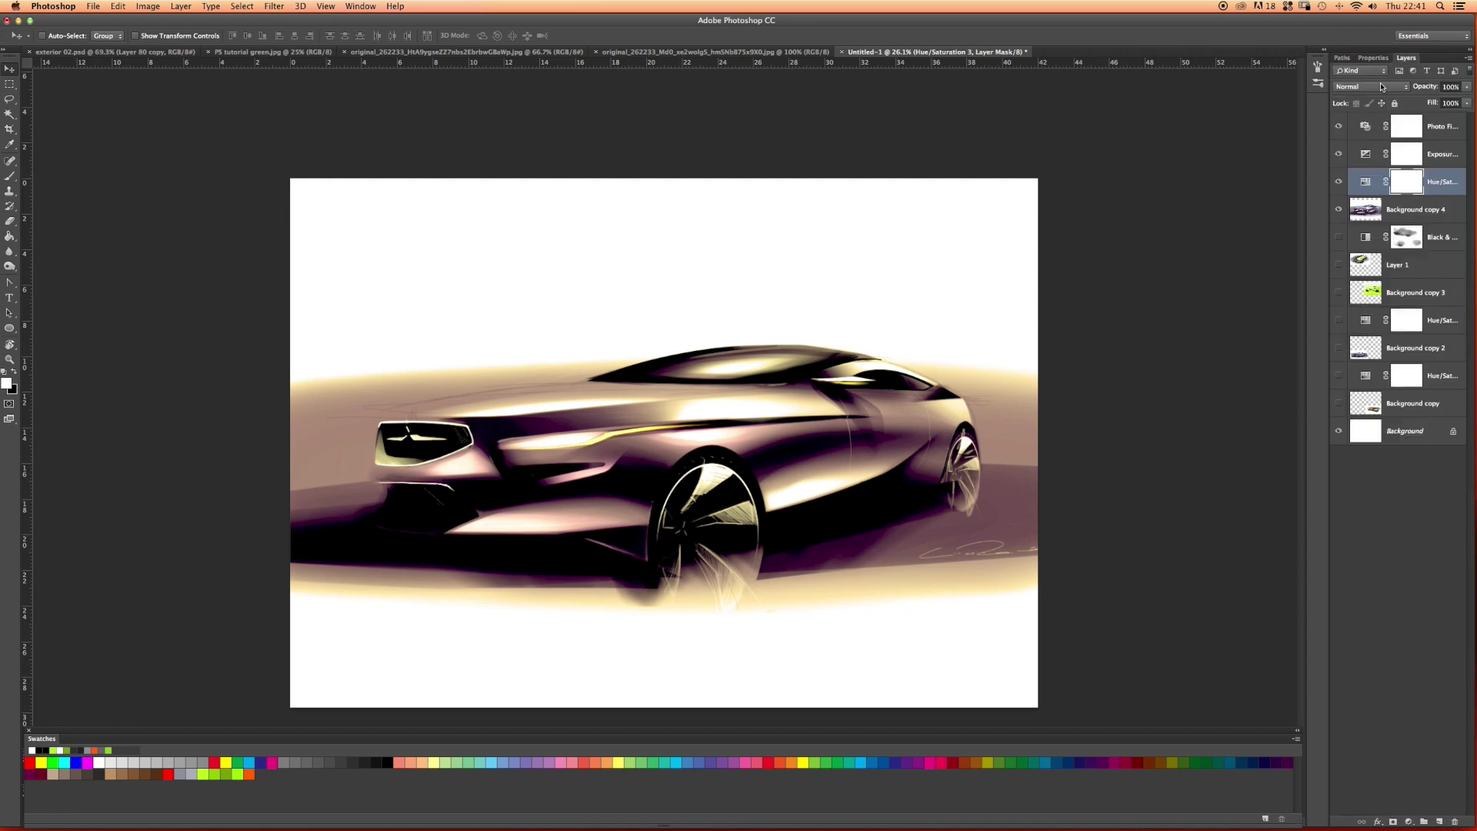
Compare the Exposure and Photo Filter adjustments on and off, leaving Exposure hidden
{"action": "left_click", "coordinate": [1337, 155]}
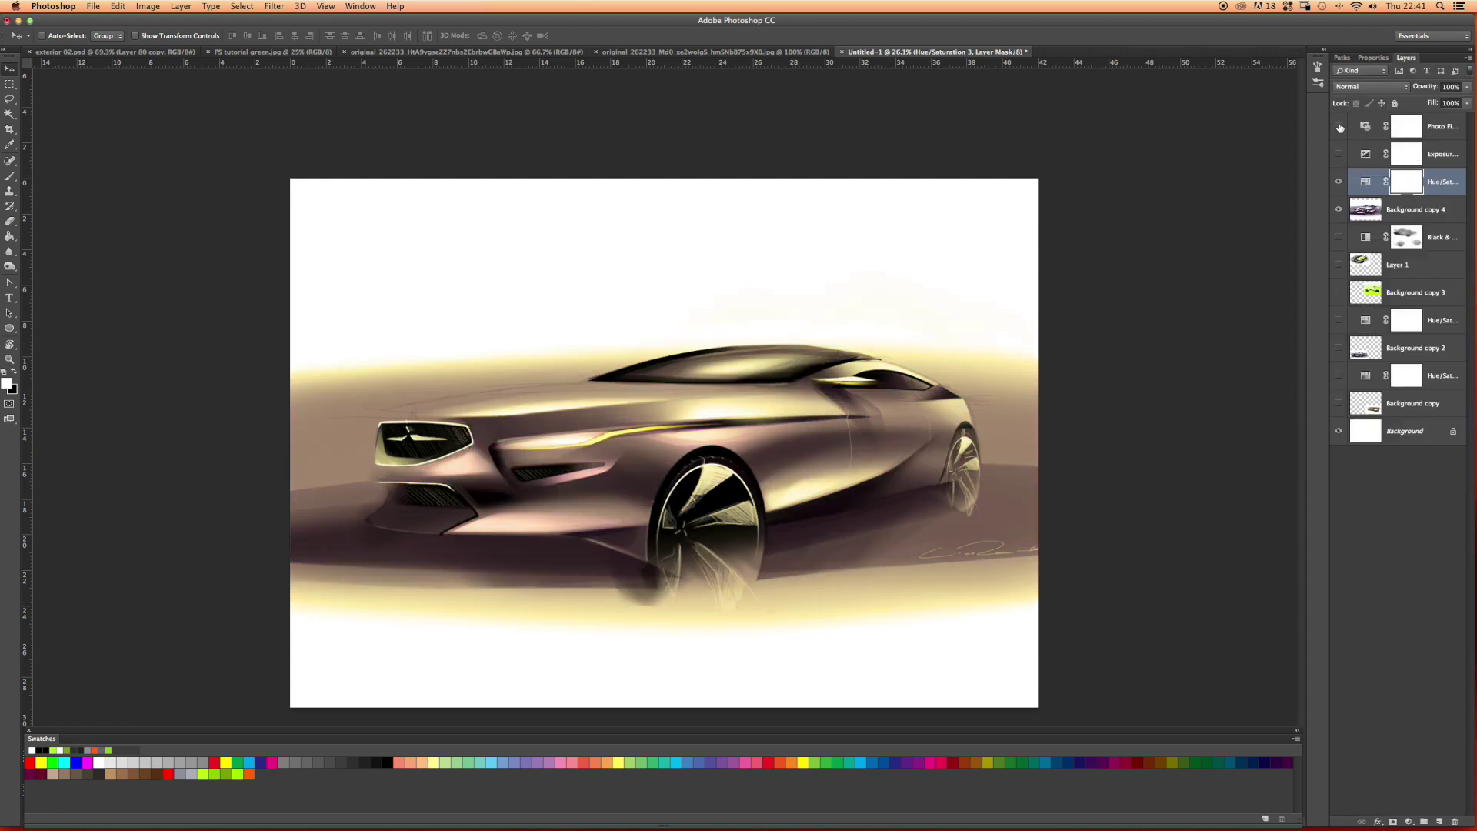
{"action": "left_click", "coordinate": [1339, 126]}
{"action": "left_click", "coordinate": [1339, 154]}
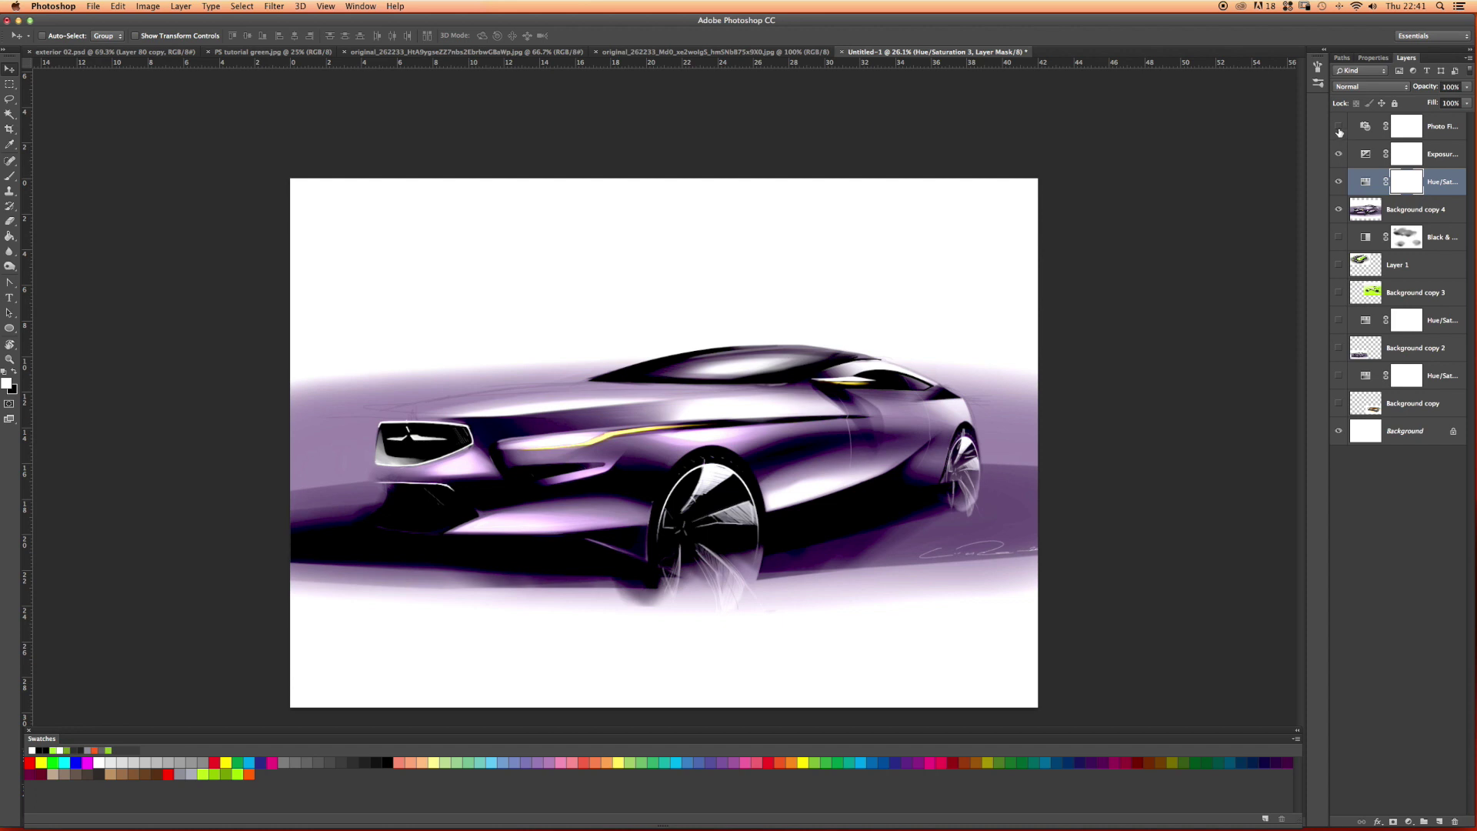
{"action": "left_click", "coordinate": [1339, 126]}
{"action": "left_click", "coordinate": [1338, 154]}
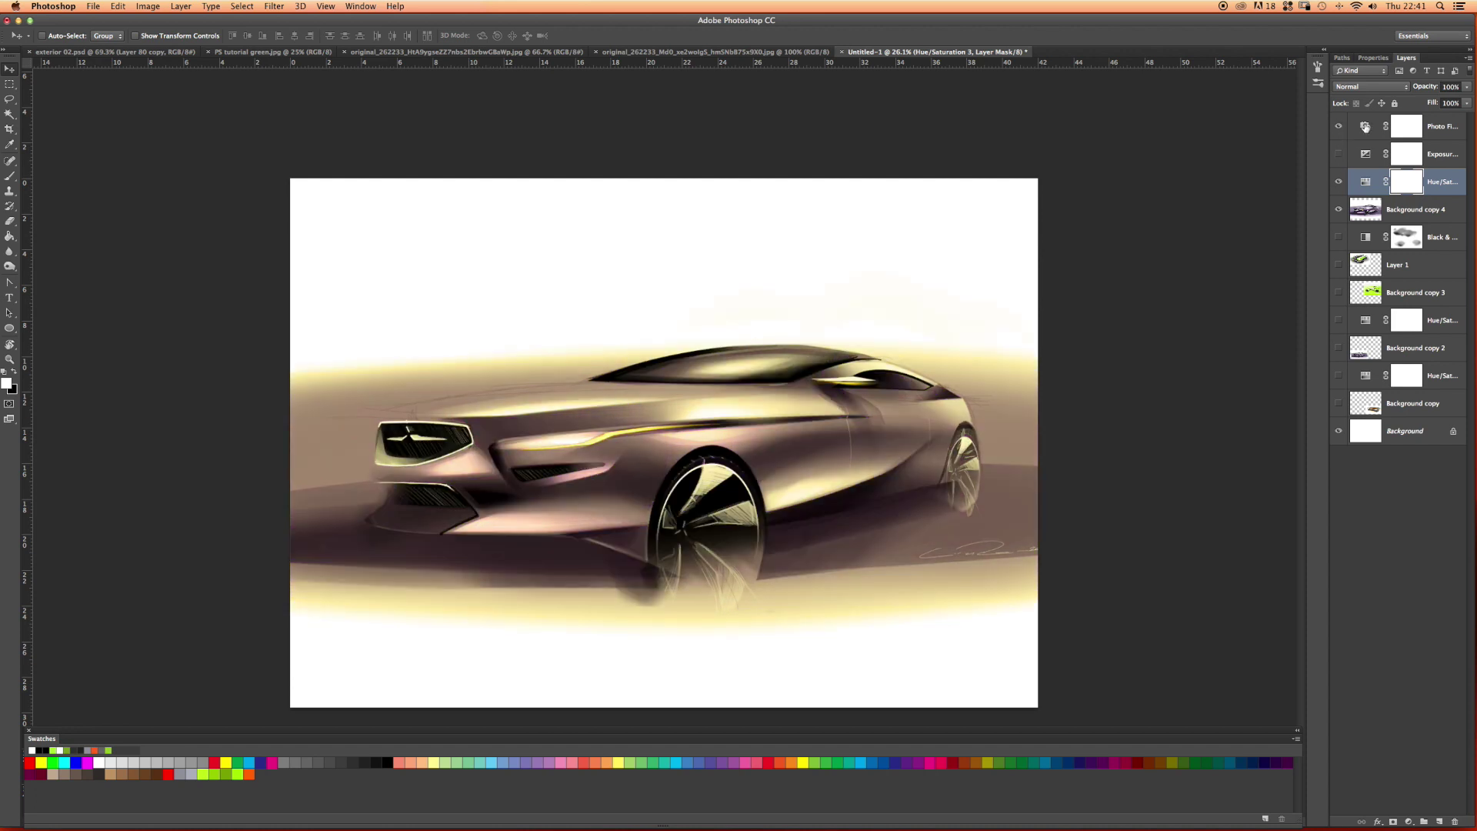
Switch the Photo Filter to Color and lower its density to 11%
{"action": "double_click", "coordinate": [1360, 129]}
{"action": "left_click", "coordinate": [1343, 111]}
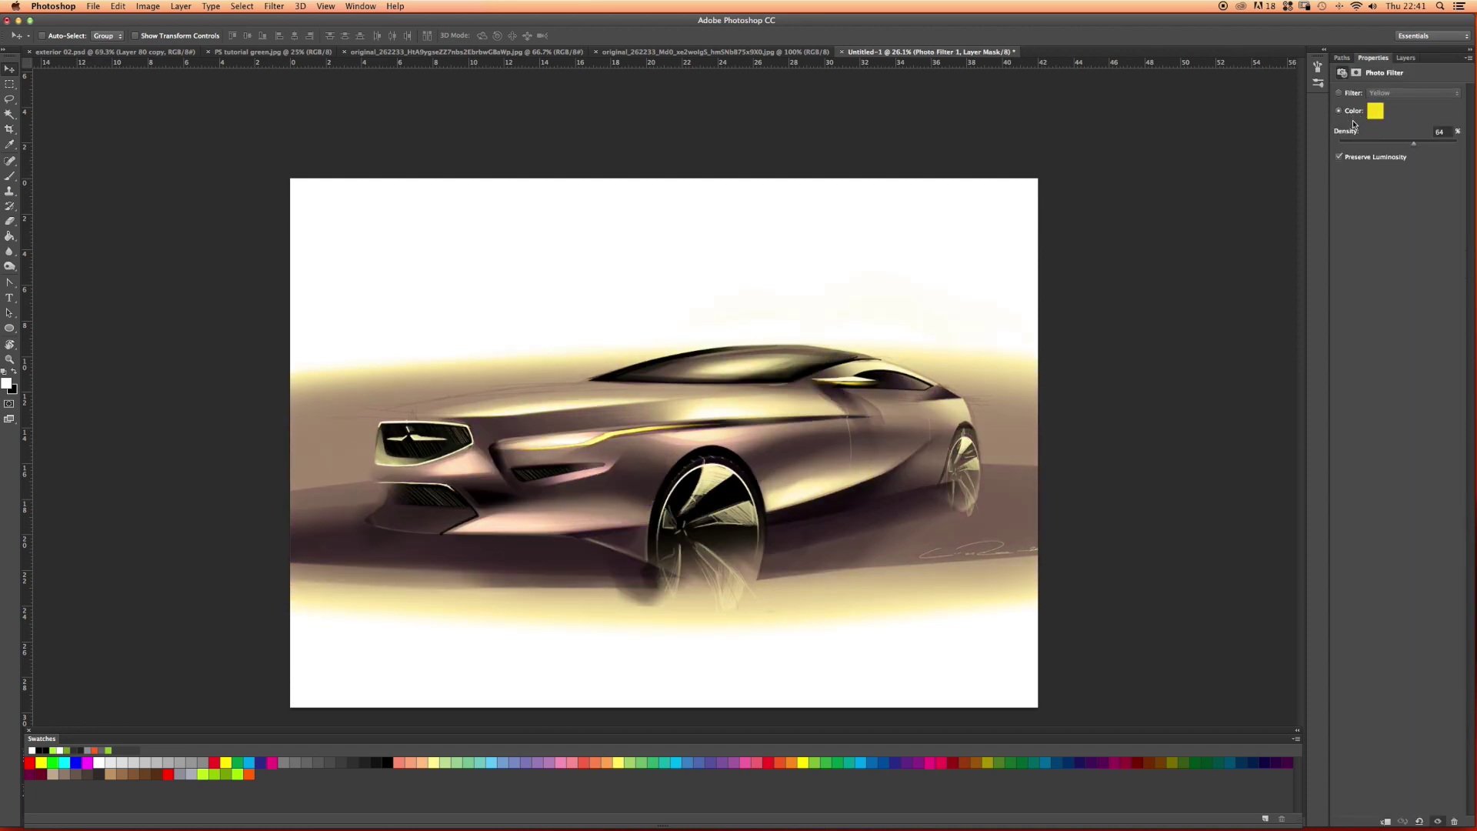
{"action": "left_click_drag", "start_coordinate": [1415, 146], "coordinate": [1351, 145]}
{"action": "left_click", "coordinate": [1343, 59]}
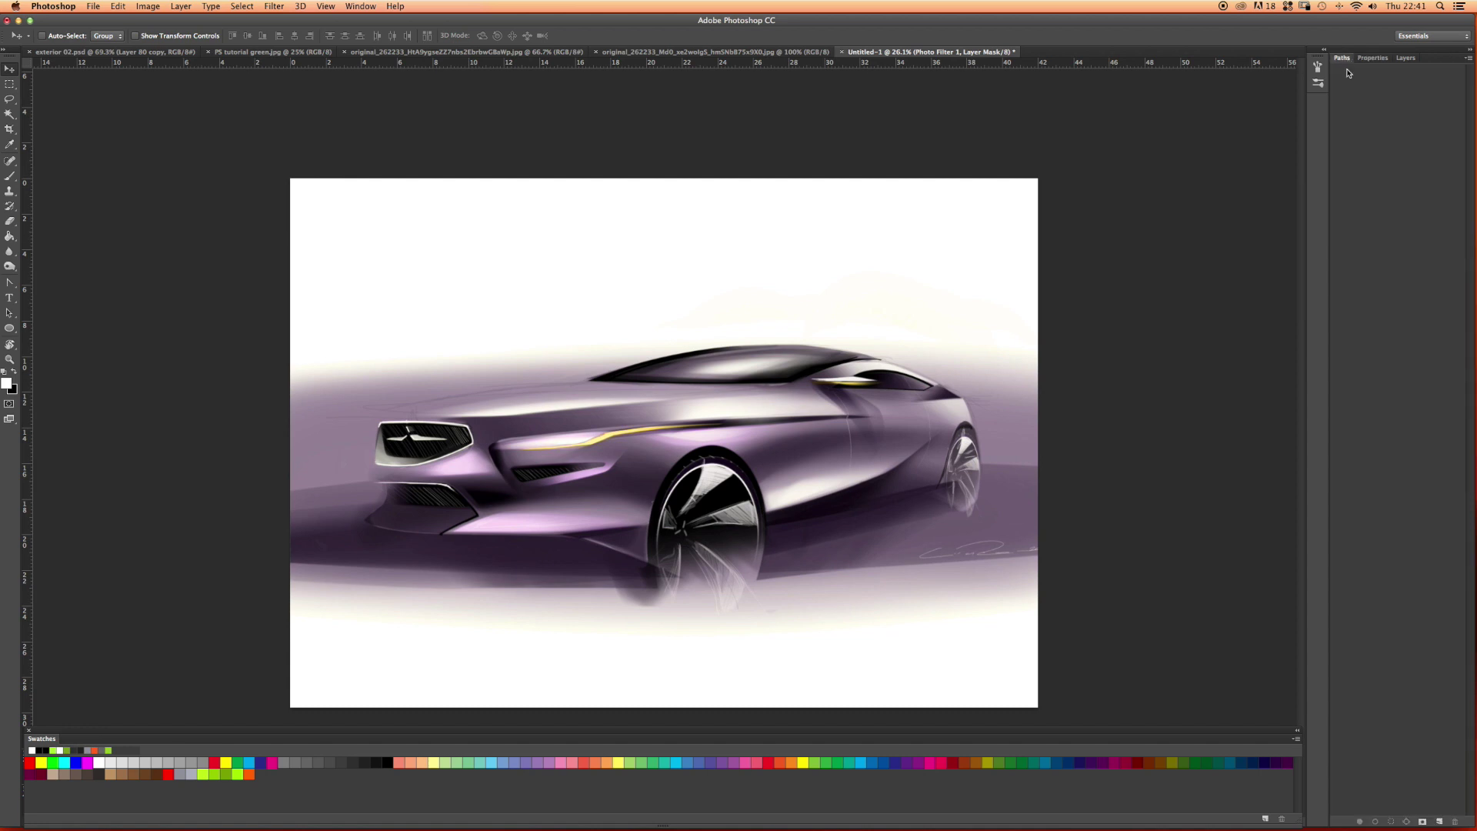
{"action": "left_click", "coordinate": [1406, 60]}
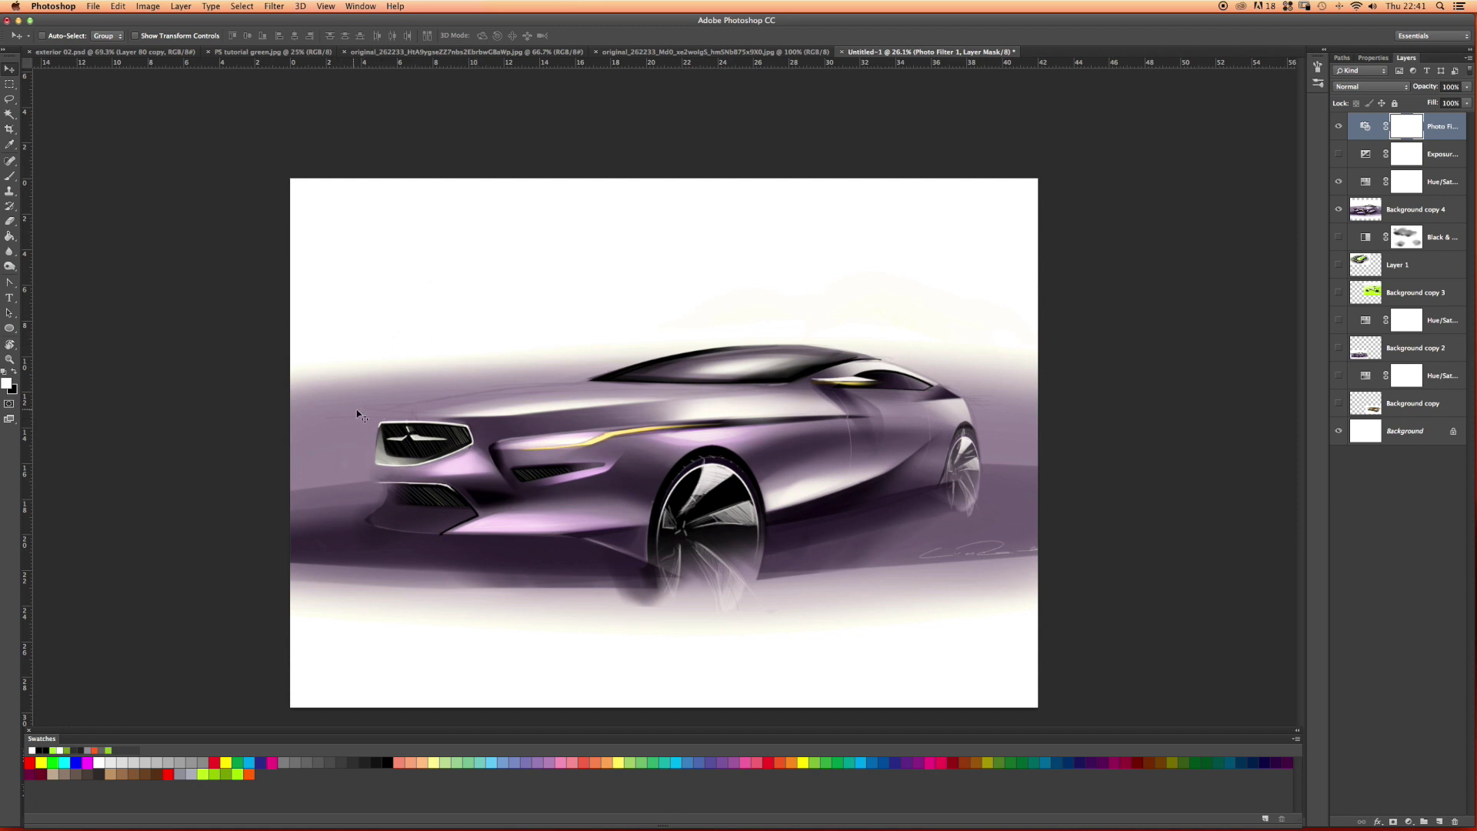
{"action": "left_click", "coordinate": [1337, 212]}
{"action": "left_click", "coordinate": [1337, 212]}
Shift the Hue/Saturation master hue so accents turn red, with saturation slightly reduced
{"action": "double_click", "coordinate": [1365, 182]}
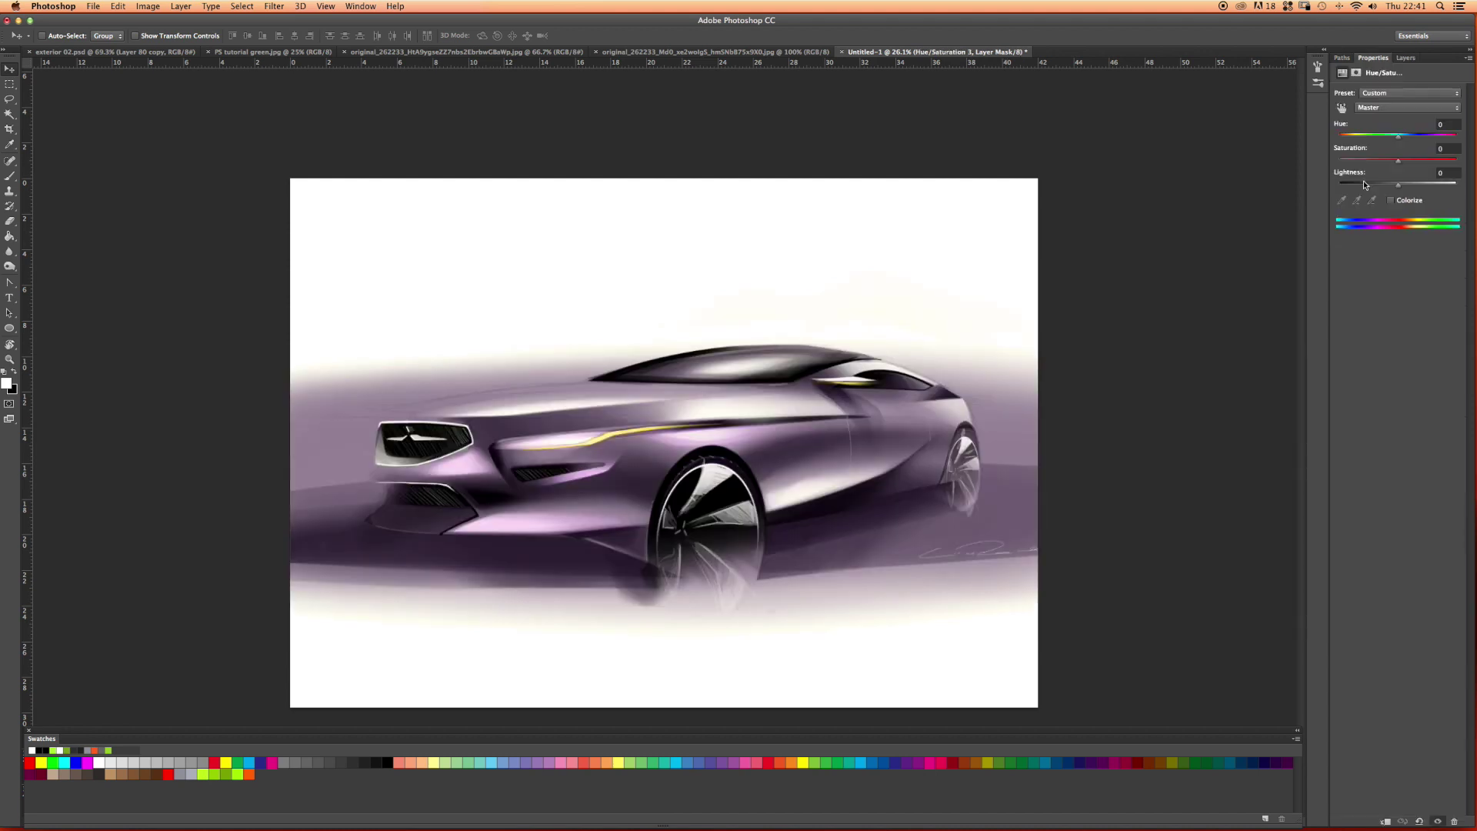
{"action": "left_click", "coordinate": [1368, 108]}
{"action": "left_click", "coordinate": [1367, 108]}
{"action": "left_click_drag", "start_coordinate": [1400, 141], "coordinate": [1395, 142]}
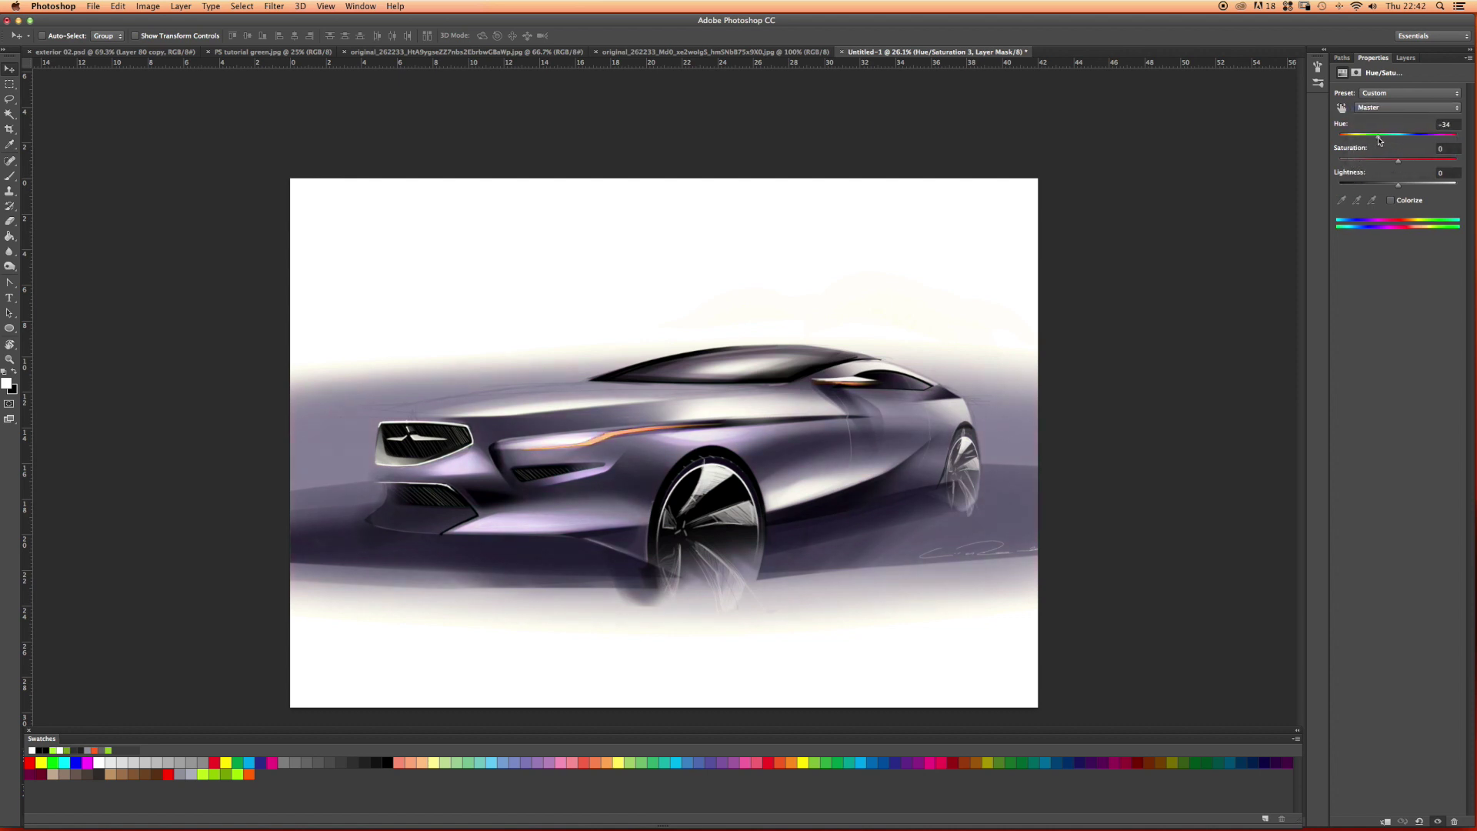
{"action": "left_click_drag", "start_coordinate": [1376, 140], "coordinate": [1373, 140]}
{"action": "left_click_drag", "start_coordinate": [1396, 164], "coordinate": [1391, 166]}
{"action": "mouse_move", "coordinate": [1398, 188]}
{"action": "left_mouse_down"}
{"action": "mouse_move", "coordinate": [1411, 187]}
{"action": "mouse_move", "coordinate": [1398, 187]}
{"action": "left_mouse_up"}
{"action": "left_click", "coordinate": [1342, 59]}
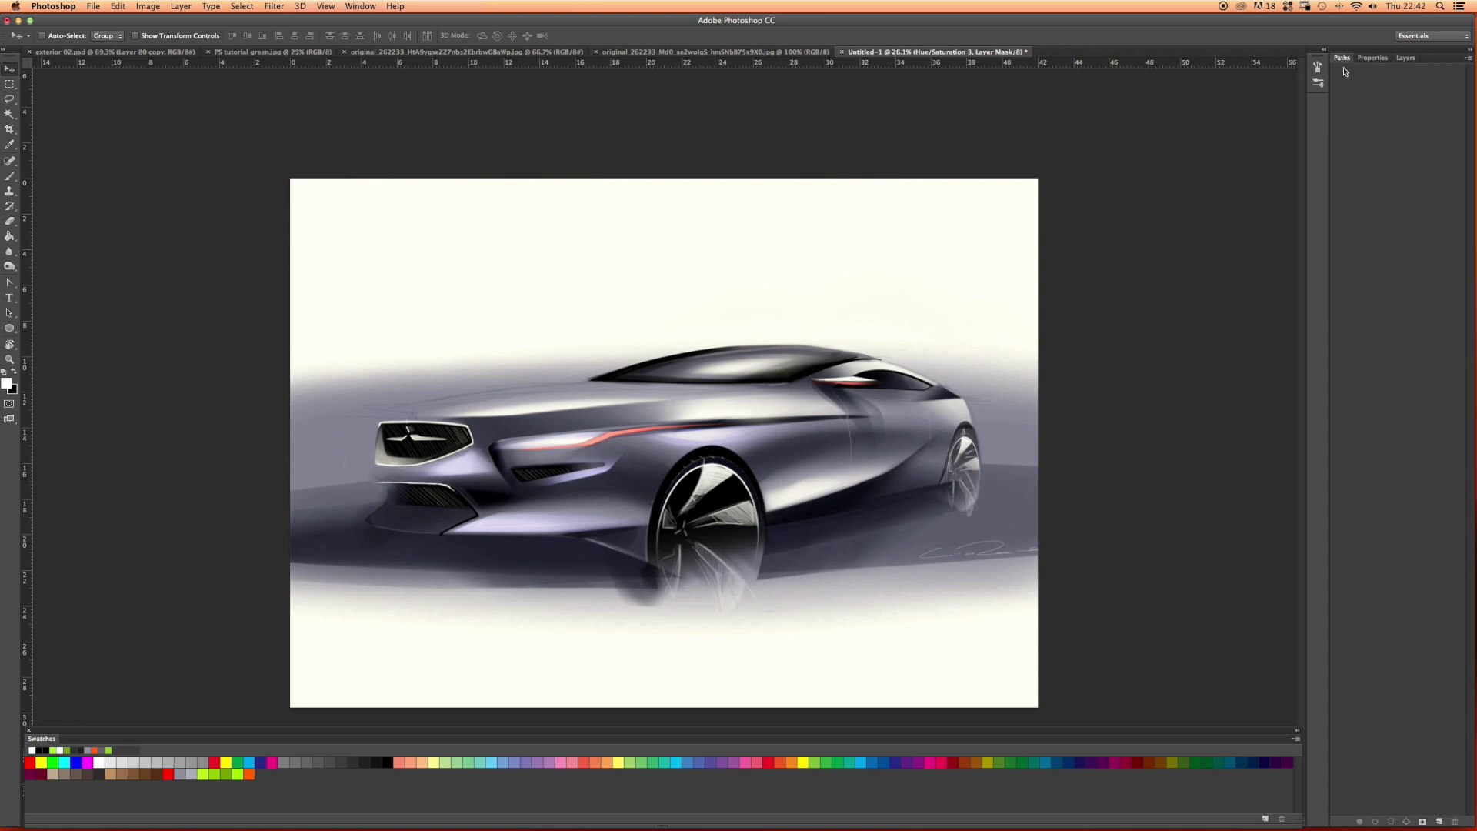
{"action": "left_click", "coordinate": [1405, 57]}
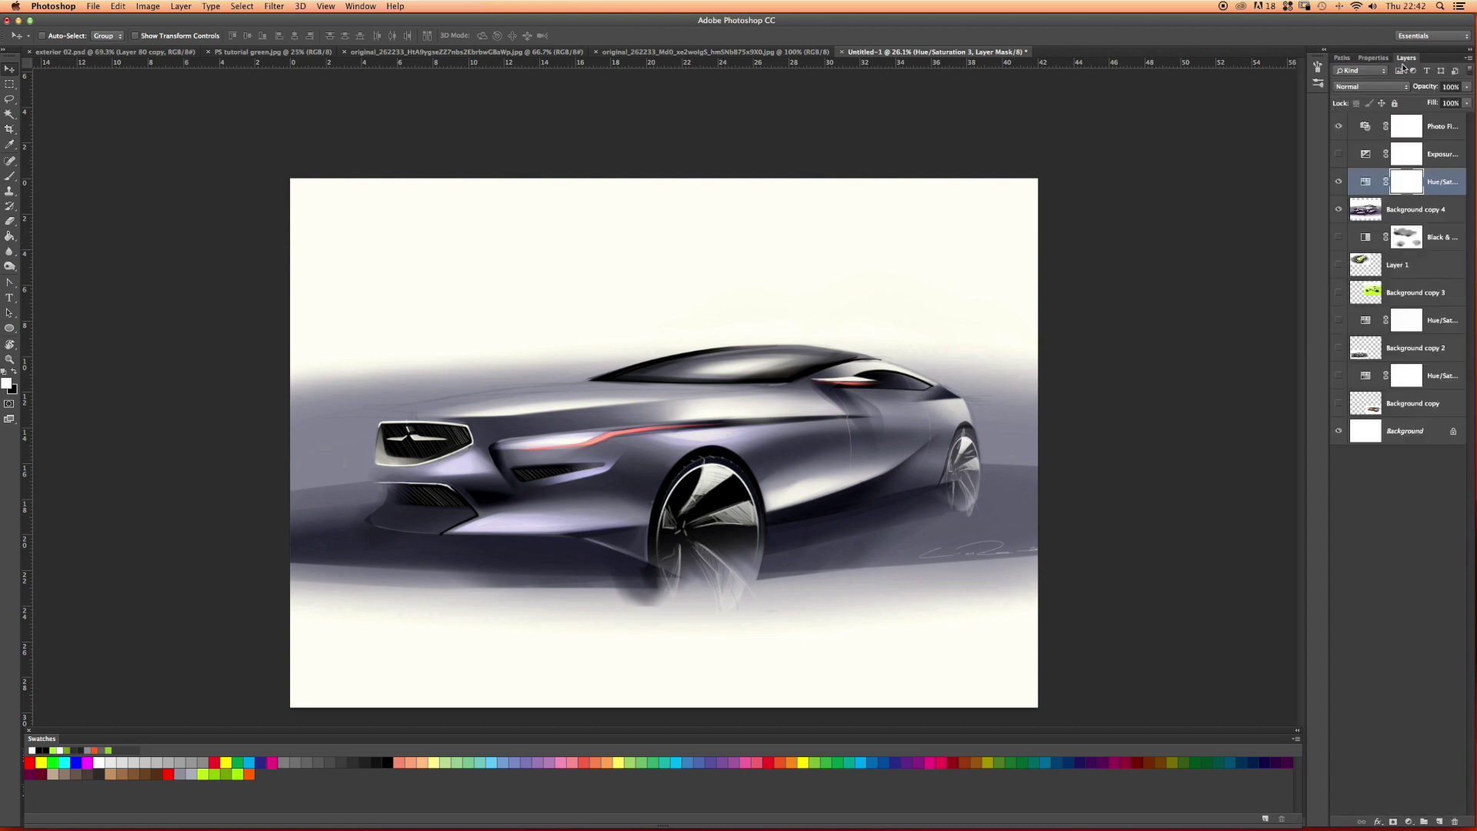
Hide the Hue/Saturation and Photo Filter layers so the car returns to purple
{"action": "left_click", "coordinate": [1338, 181]}
{"action": "left_click", "coordinate": [1339, 126]}
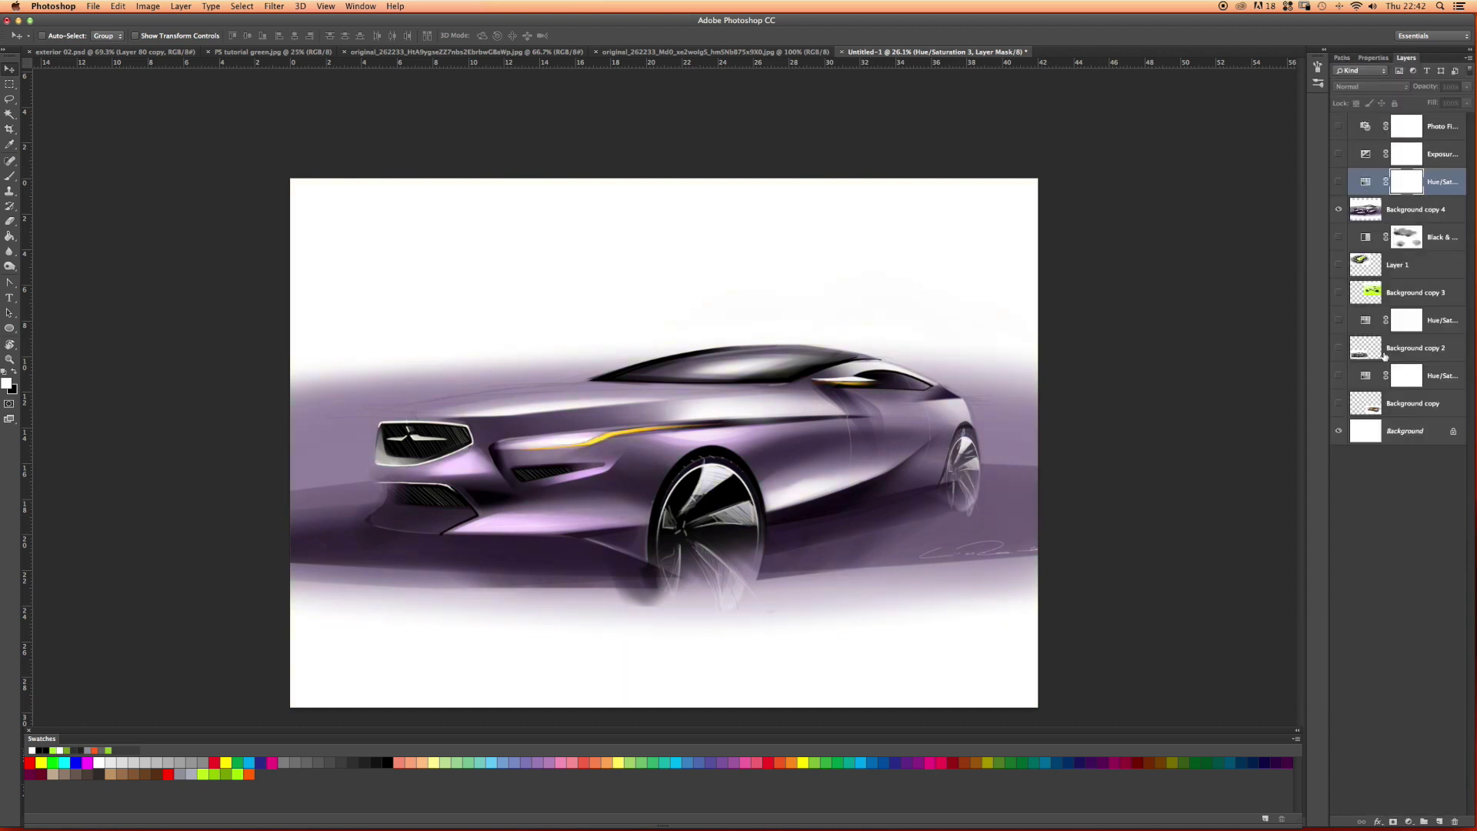
{"action": "left_click", "coordinate": [1408, 821]}
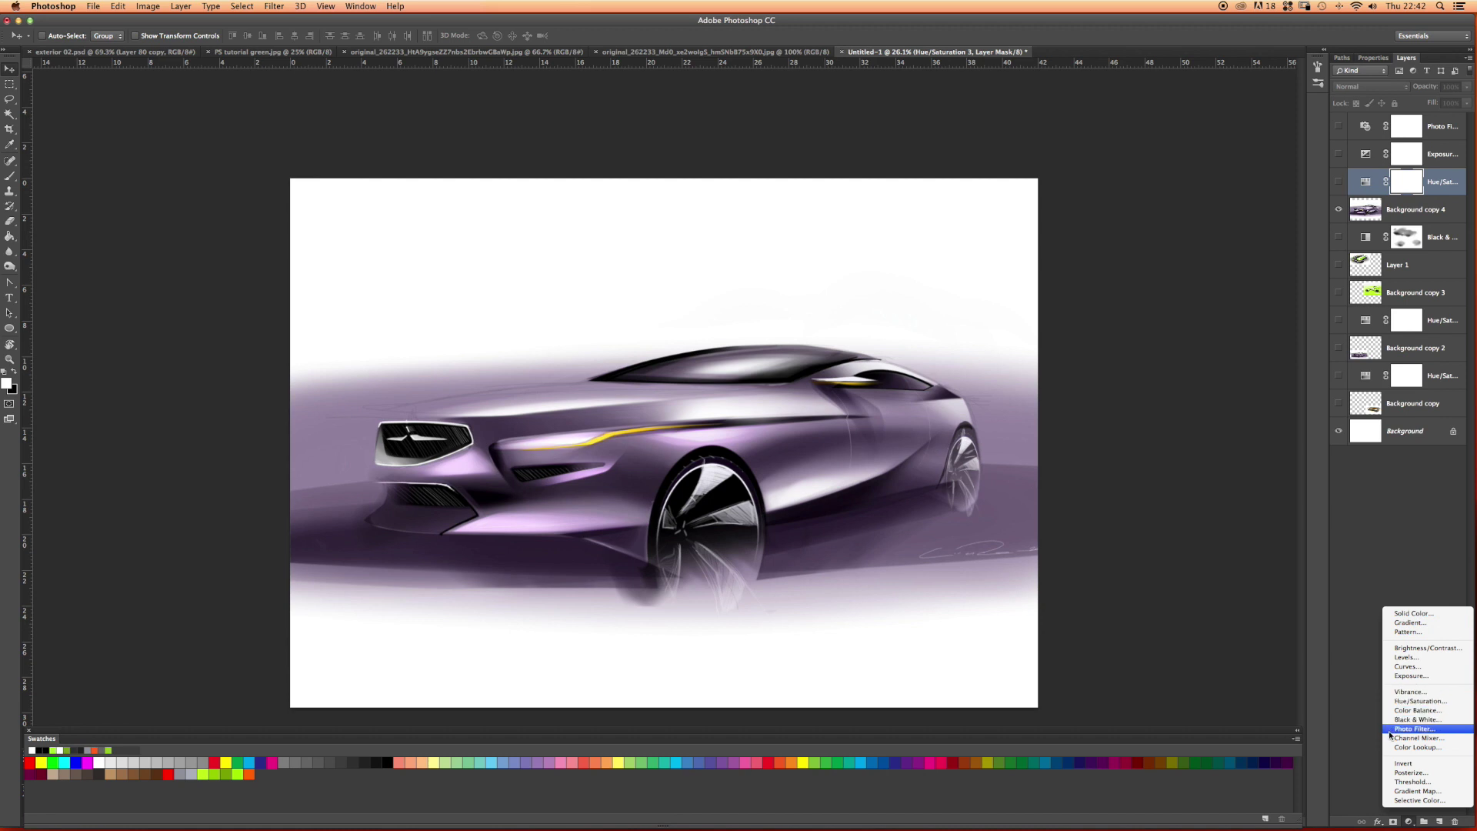
Add a Posterize adjustment layer and settle on 4 levels
{"action": "left_click", "coordinate": [1391, 772]}
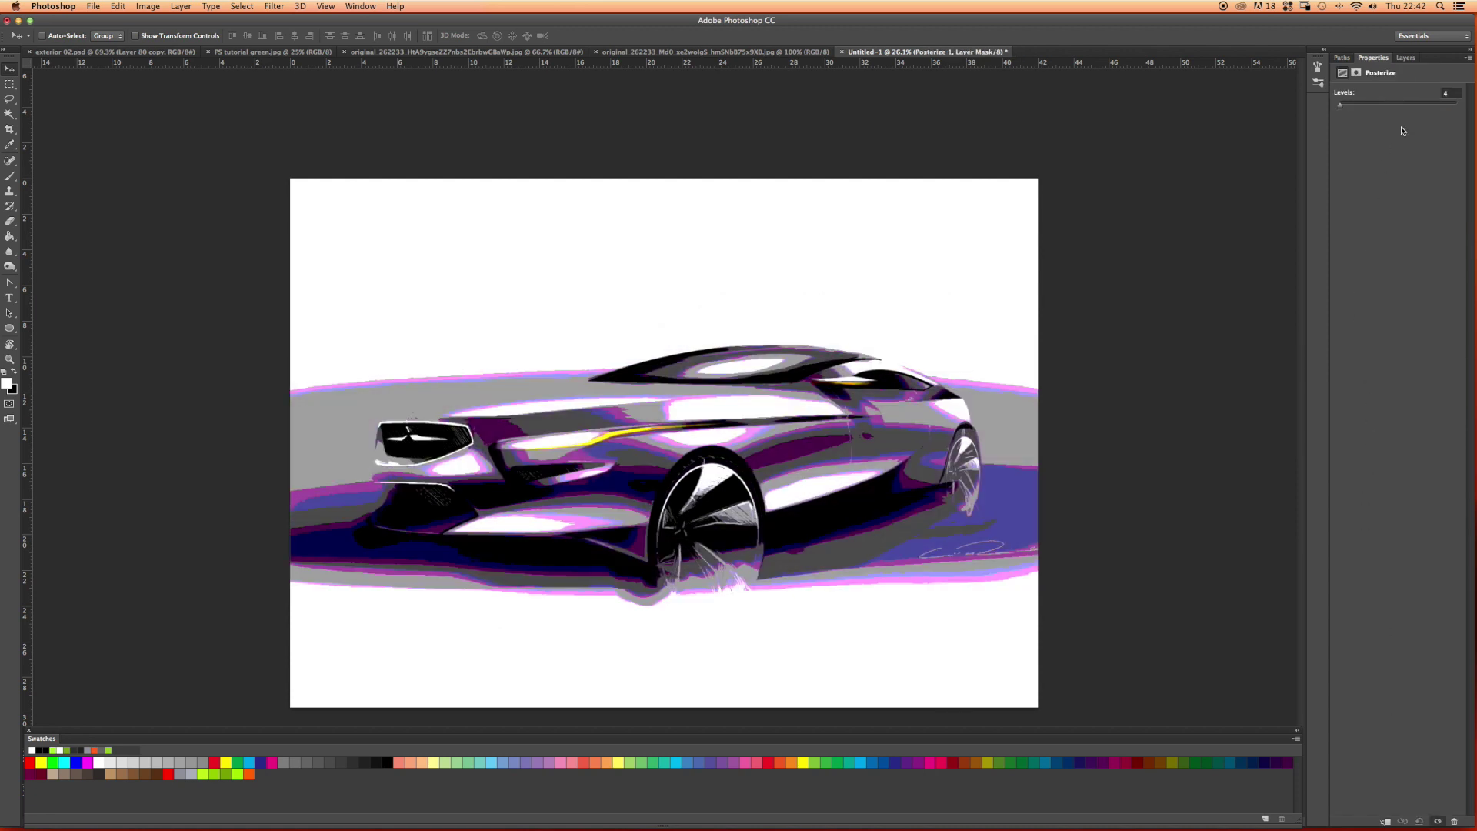
{"action": "left_click_drag", "start_coordinate": [1340, 106], "coordinate": [1340, 107]}
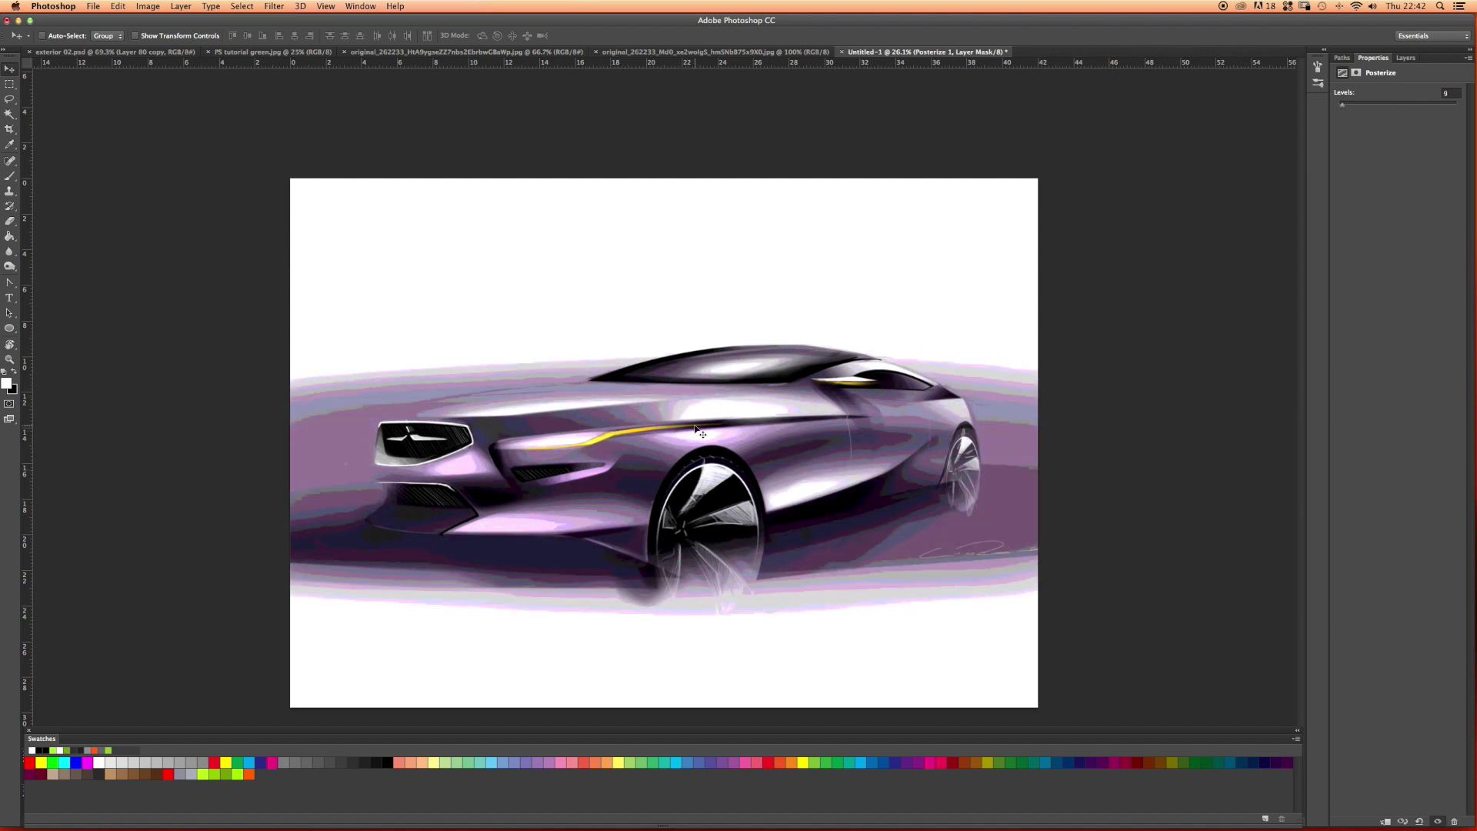
{"action": "left_click_drag", "start_coordinate": [1342, 107], "coordinate": [1340, 110]}
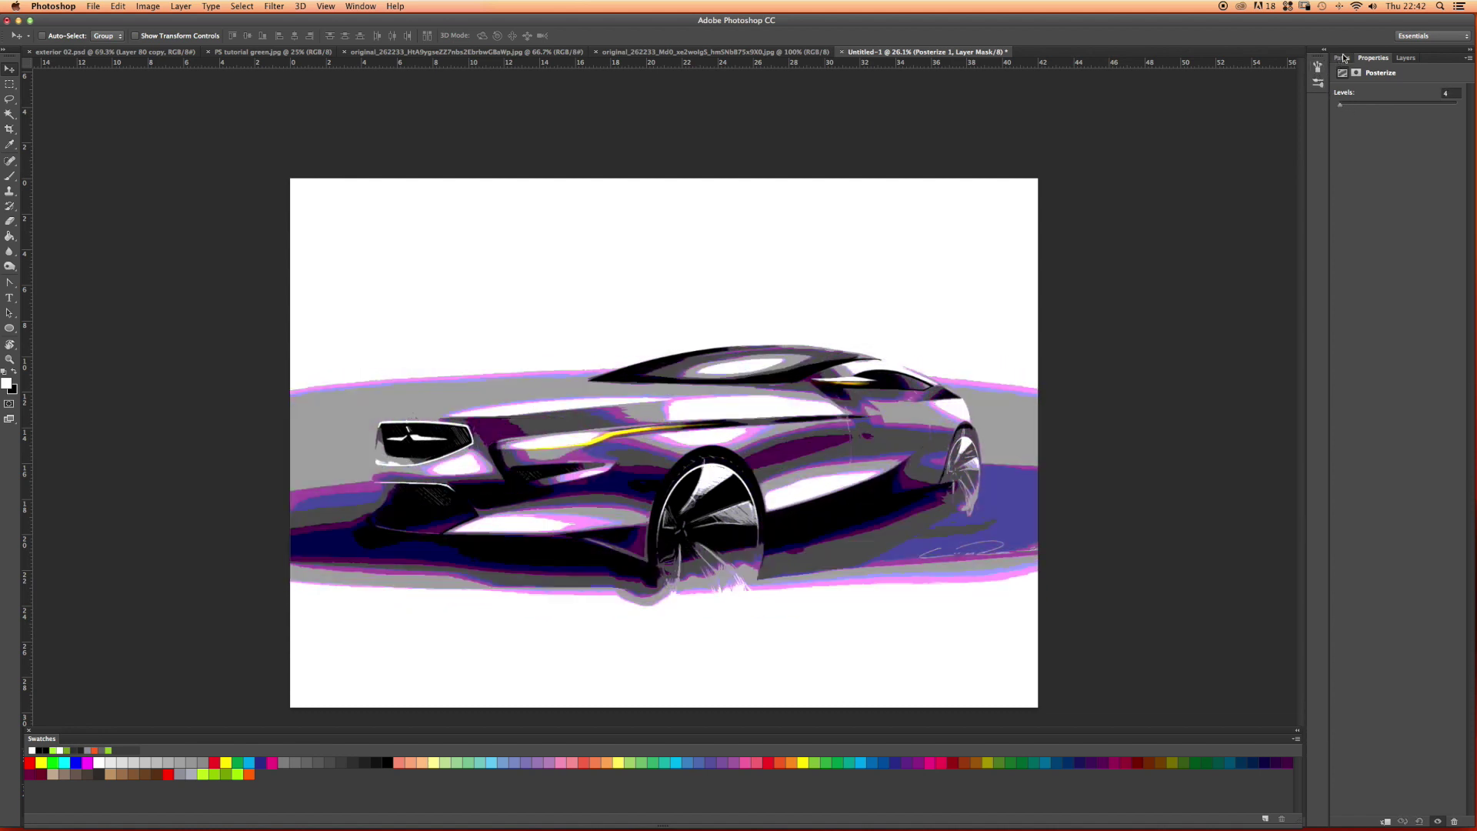
{"action": "left_click", "coordinate": [1405, 58]}
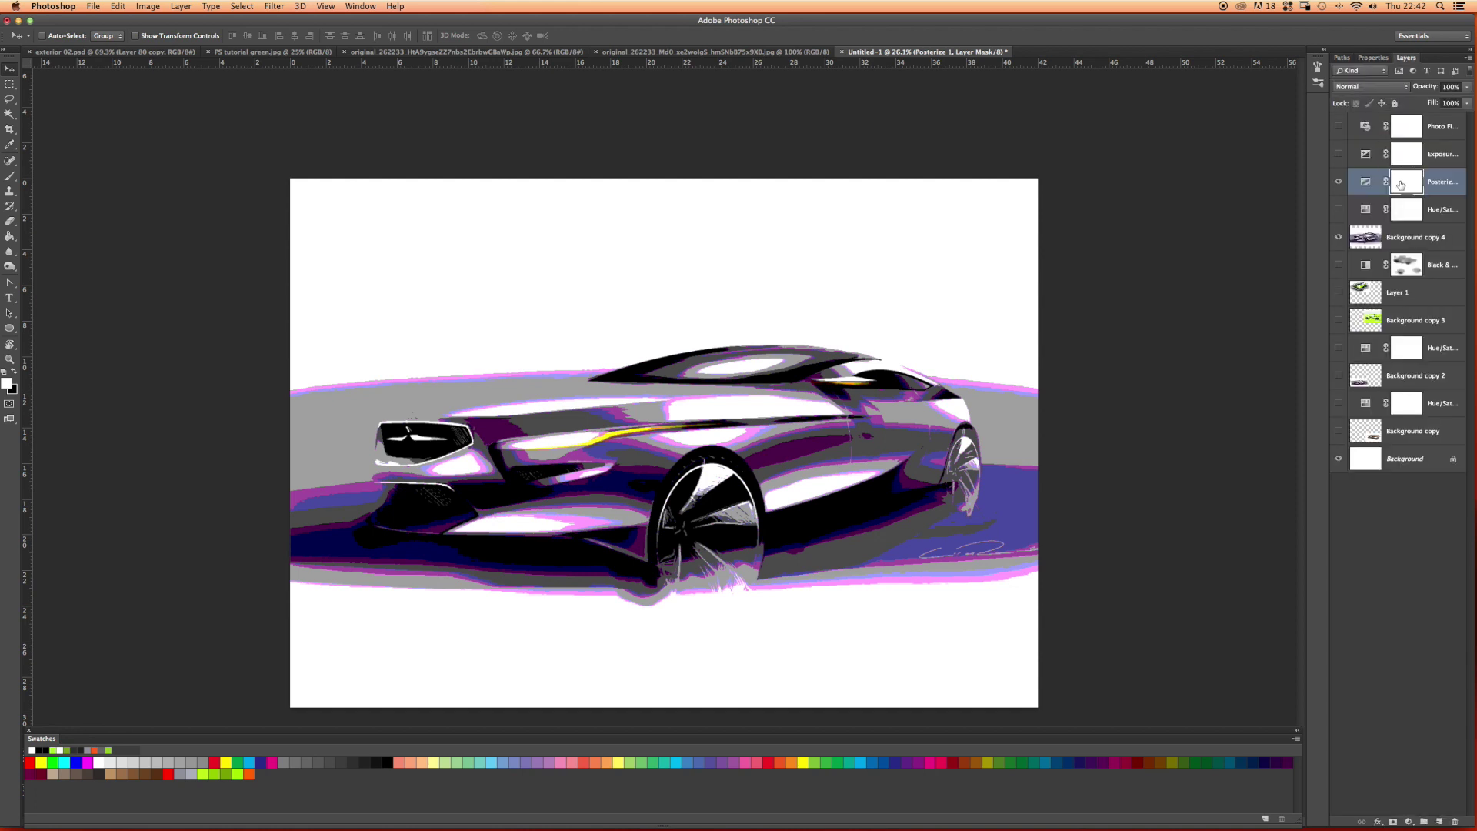
Paint black on the Posterize mask, invert it, repaint over the front fender, then hide the layer
{"action": "key", "text": "b"}
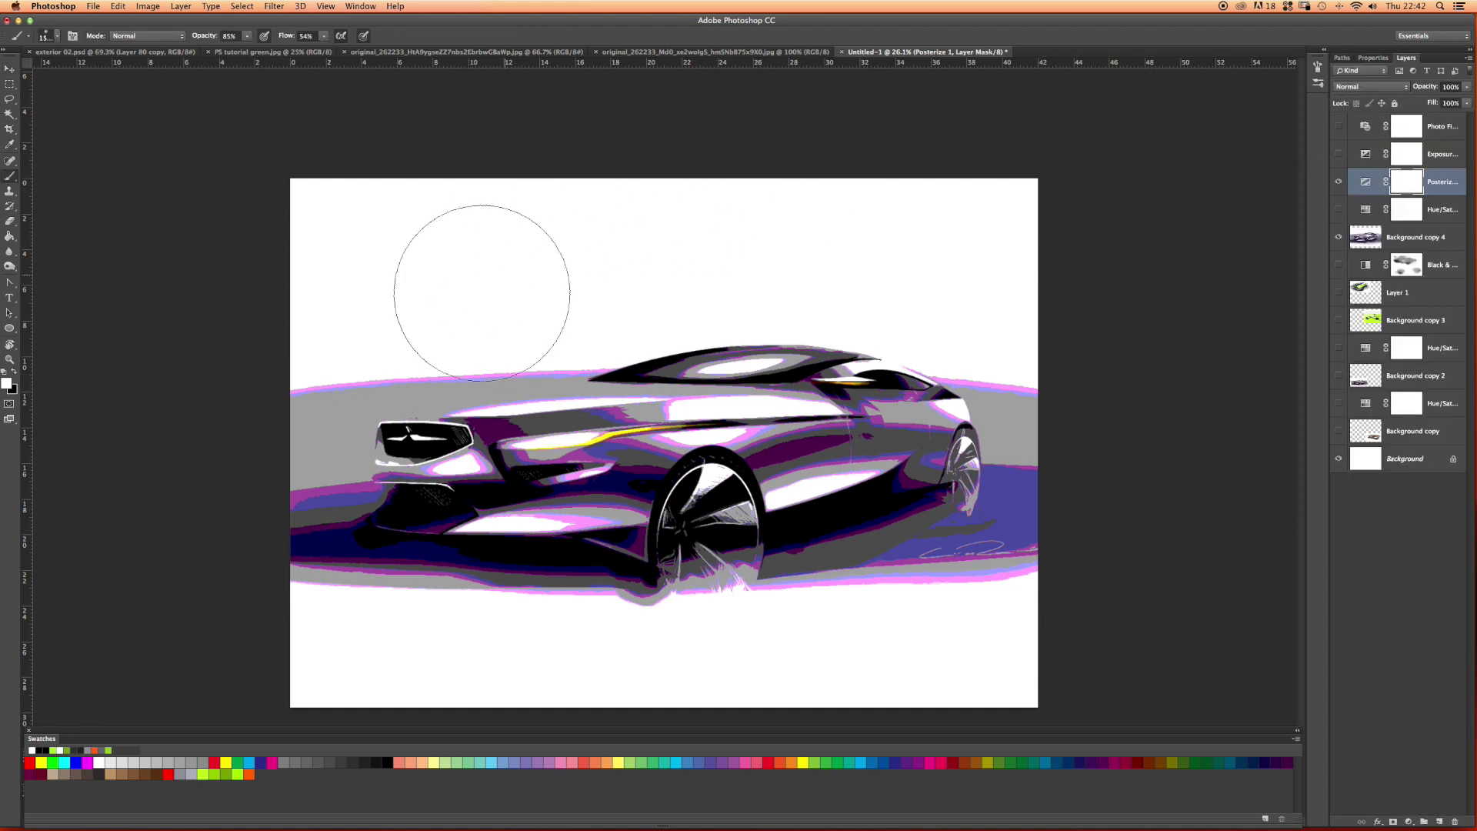
{"action": "key", "text": "x"}
{"action": "key", "text": "bracketright"}
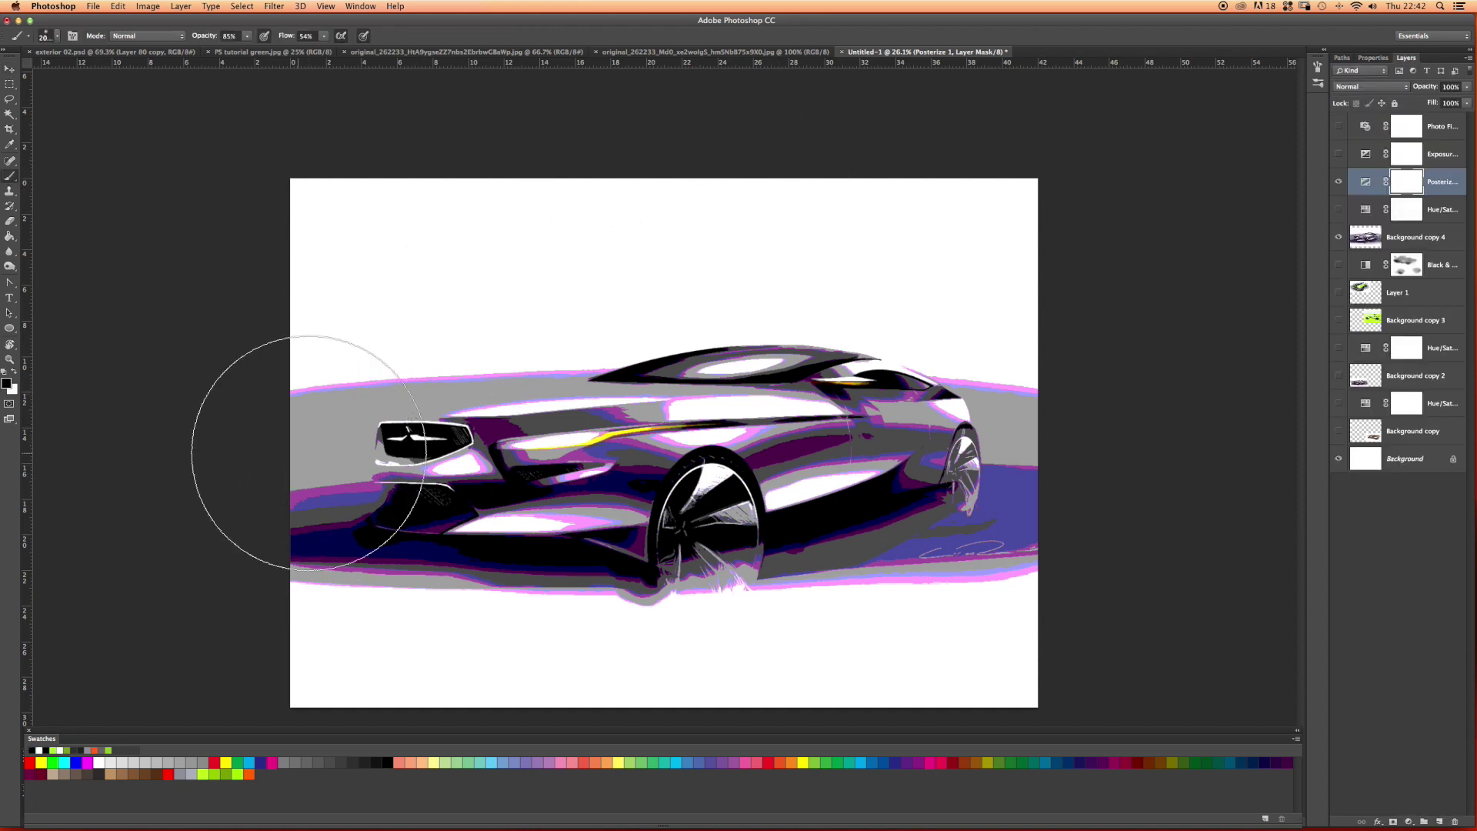
{"action": "mouse_move", "coordinate": [408, 514]}
{"action": "left_mouse_down"}
{"action": "mouse_move", "coordinate": [494, 593]}
{"action": "mouse_move", "coordinate": [445, 593]}
{"action": "mouse_move", "coordinate": [330, 510]}
{"action": "mouse_move", "coordinate": [354, 464]}
{"action": "left_mouse_up"}
{"action": "mouse_move", "coordinate": [869, 338]}
{"action": "left_mouse_down"}
{"action": "mouse_move", "coordinate": [1088, 445]}
{"action": "mouse_move", "coordinate": [1075, 507]}
{"action": "mouse_move", "coordinate": [1023, 428]}
{"action": "mouse_move", "coordinate": [990, 534]}
{"action": "mouse_move", "coordinate": [929, 626]}
{"action": "mouse_move", "coordinate": [973, 502]}
{"action": "mouse_move", "coordinate": [1015, 523]}
{"action": "mouse_move", "coordinate": [974, 554]}
{"action": "left_mouse_up"}
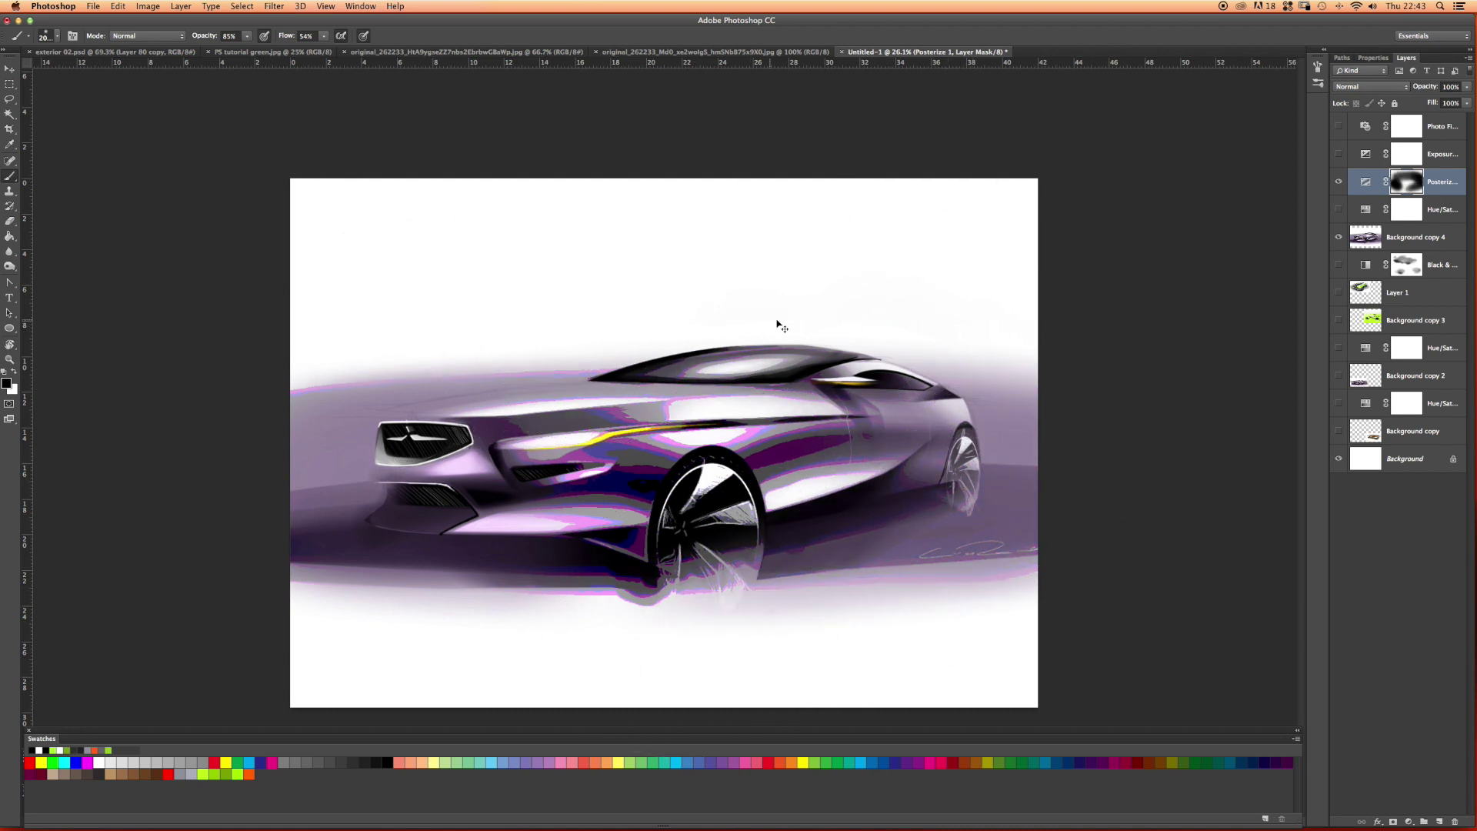
{"action": "key", "text": "super+i"}
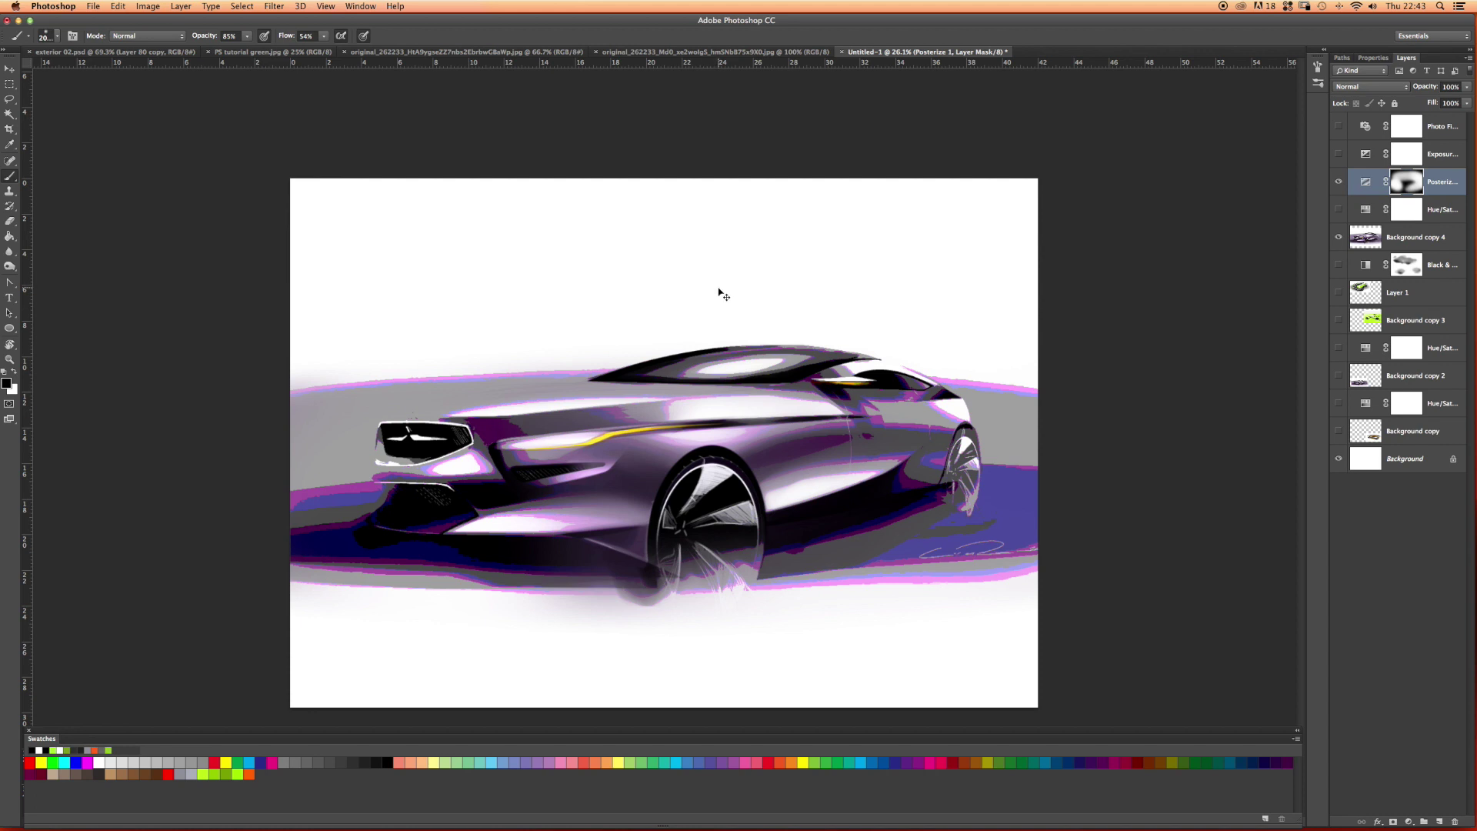
{"action": "mouse_move", "coordinate": [686, 257]}
{"action": "left_mouse_down"}
{"action": "mouse_move", "coordinate": [637, 469]}
{"action": "mouse_move", "coordinate": [685, 469]}
{"action": "mouse_move", "coordinate": [693, 450]}
{"action": "mouse_move", "coordinate": [691, 474]}
{"action": "mouse_move", "coordinate": [585, 442]}
{"action": "mouse_move", "coordinate": [799, 484]}
{"action": "left_mouse_up"}
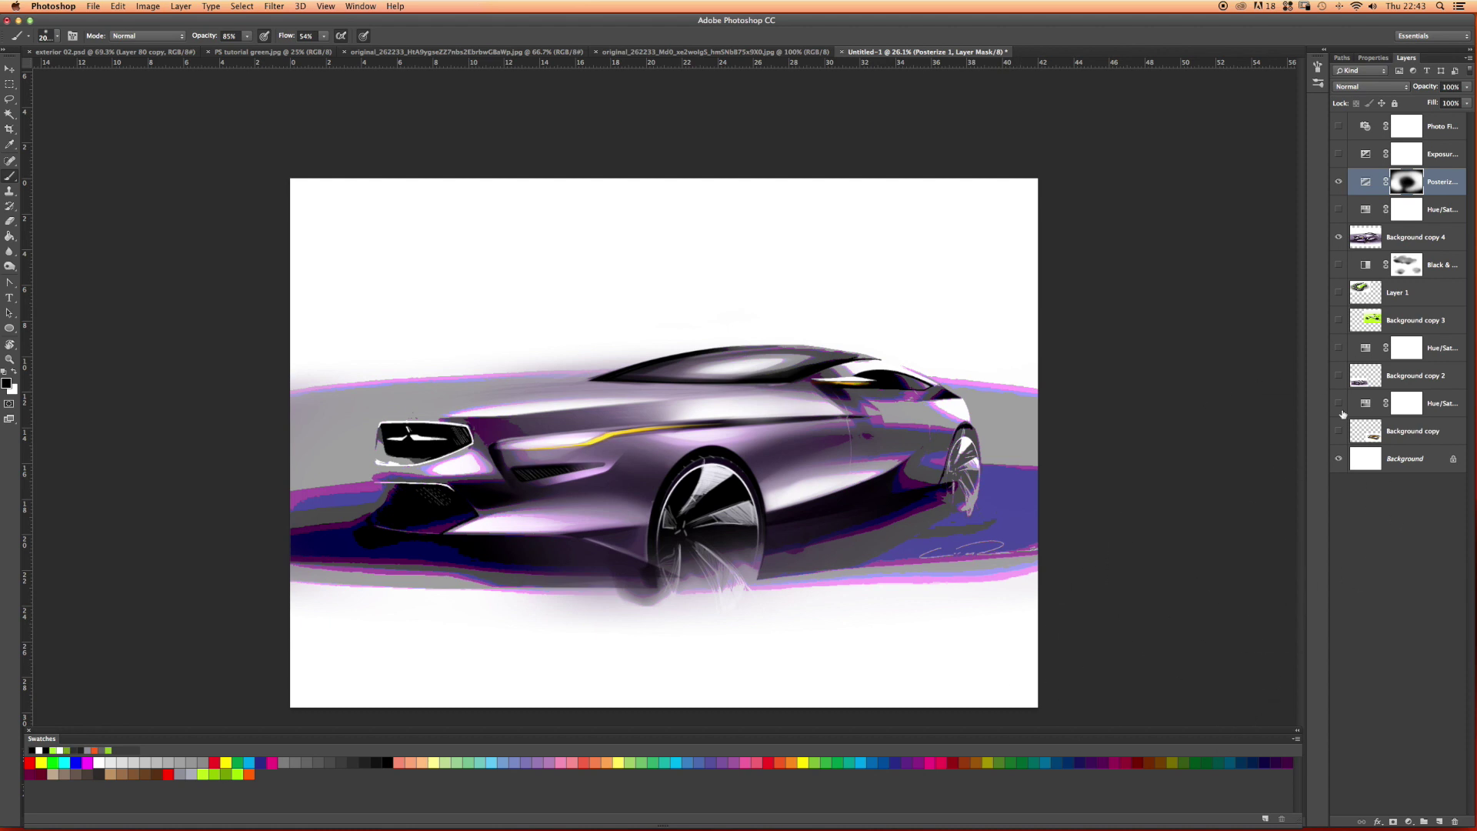
{"action": "left_click", "coordinate": [1338, 182]}
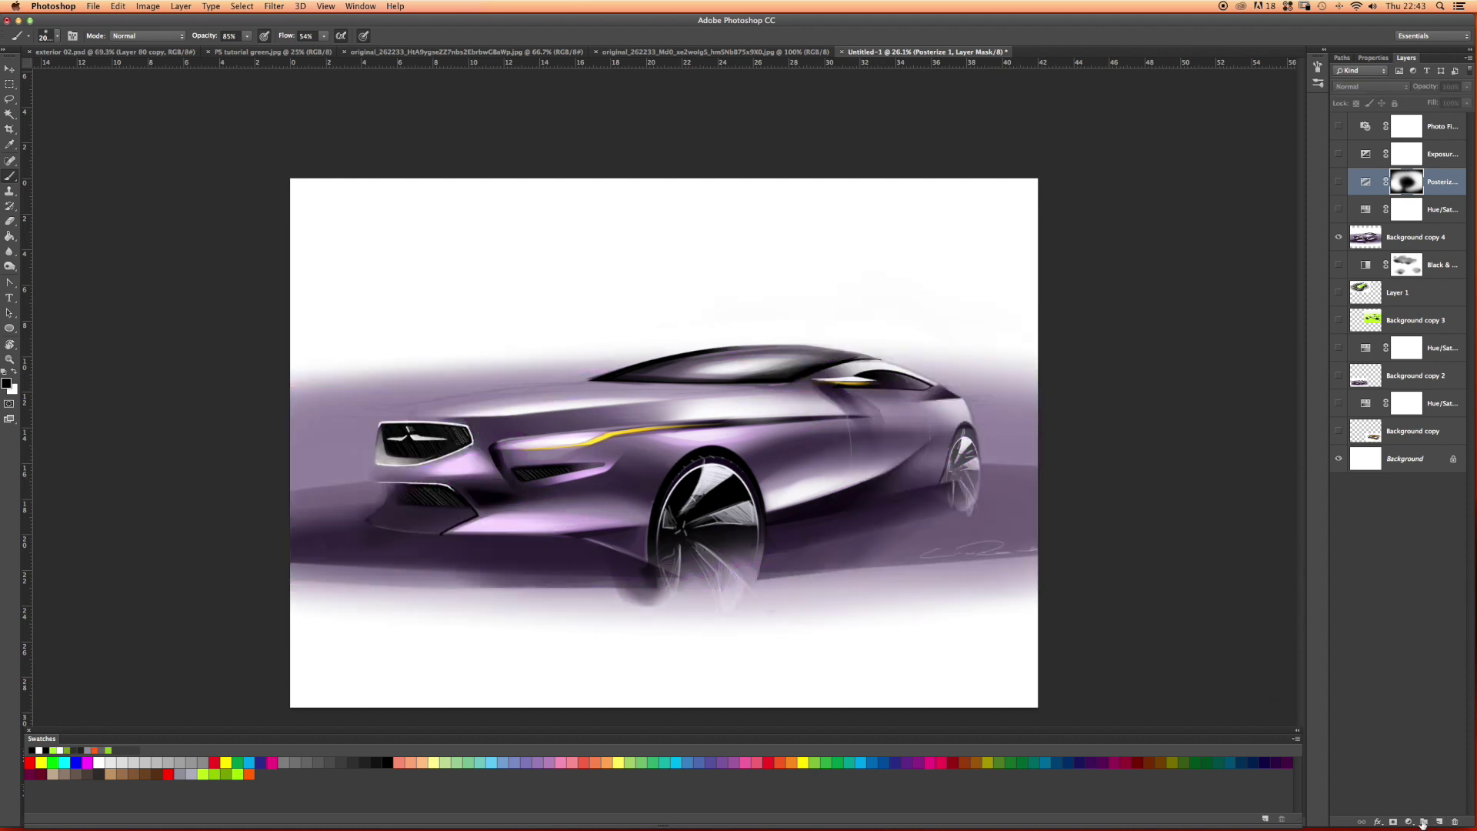
{"action": "left_click", "coordinate": [1409, 820]}
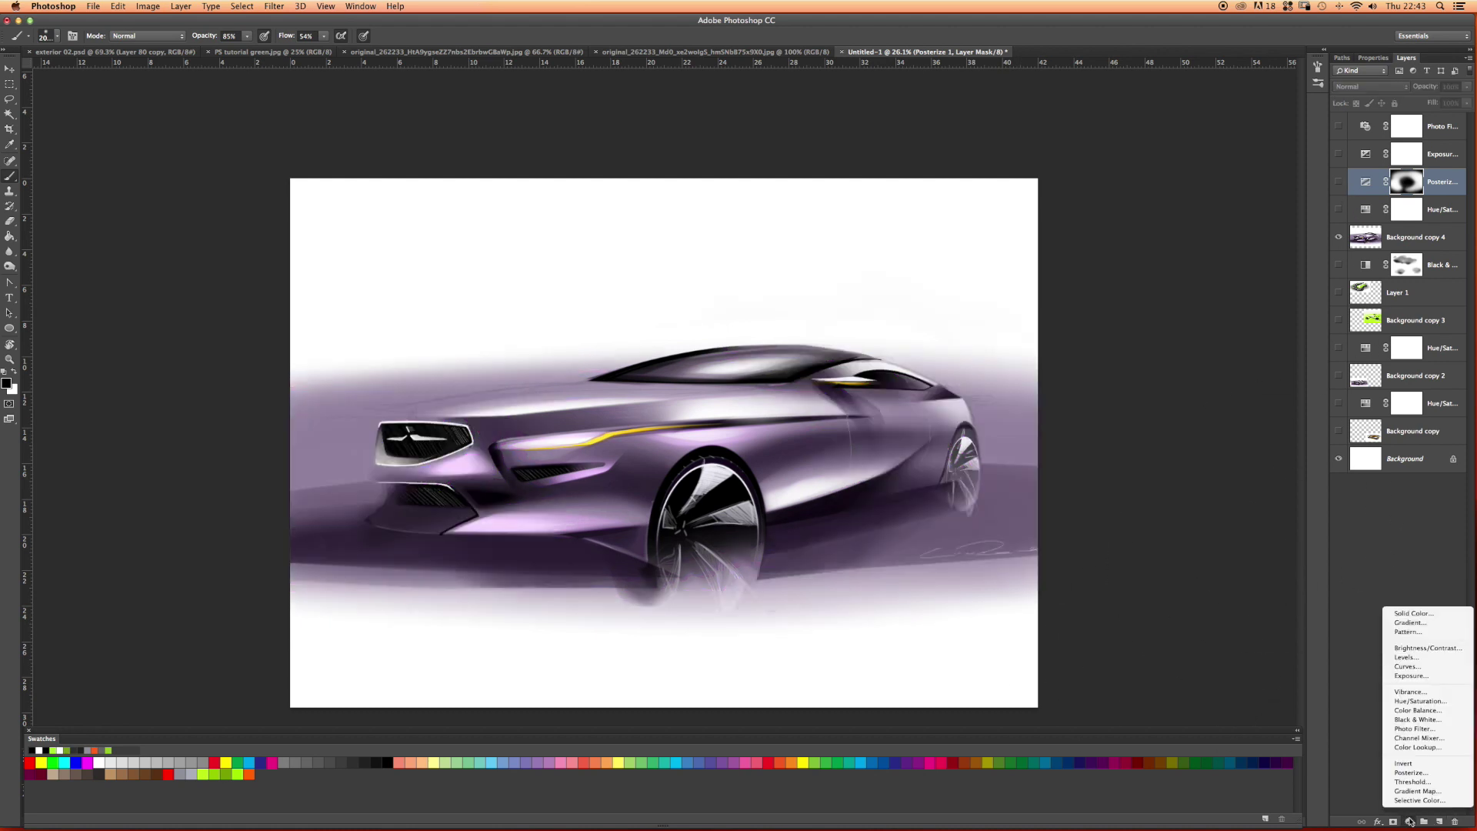
Add a Black & White layer, try Infrared and Lighter, settle on Green Filter, then hide it
{"action": "left_click", "coordinate": [1410, 720]}
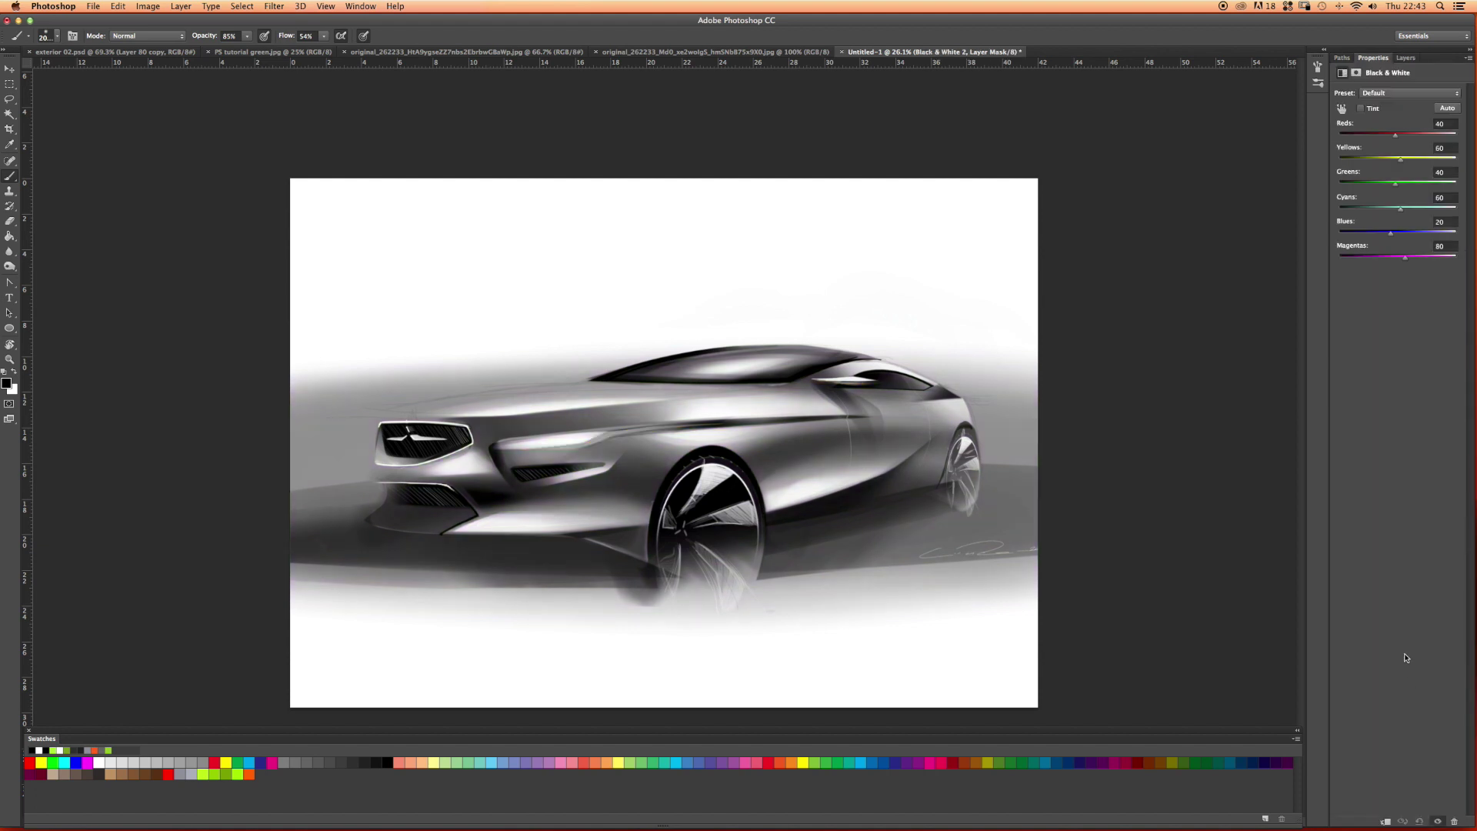
{"action": "mouse_move", "coordinate": [1402, 138]}
{"action": "left_mouse_down"}
{"action": "mouse_move", "coordinate": [1446, 159]}
{"action": "mouse_move", "coordinate": [1402, 160]}
{"action": "left_mouse_up"}
{"action": "left_click", "coordinate": [1370, 95]}
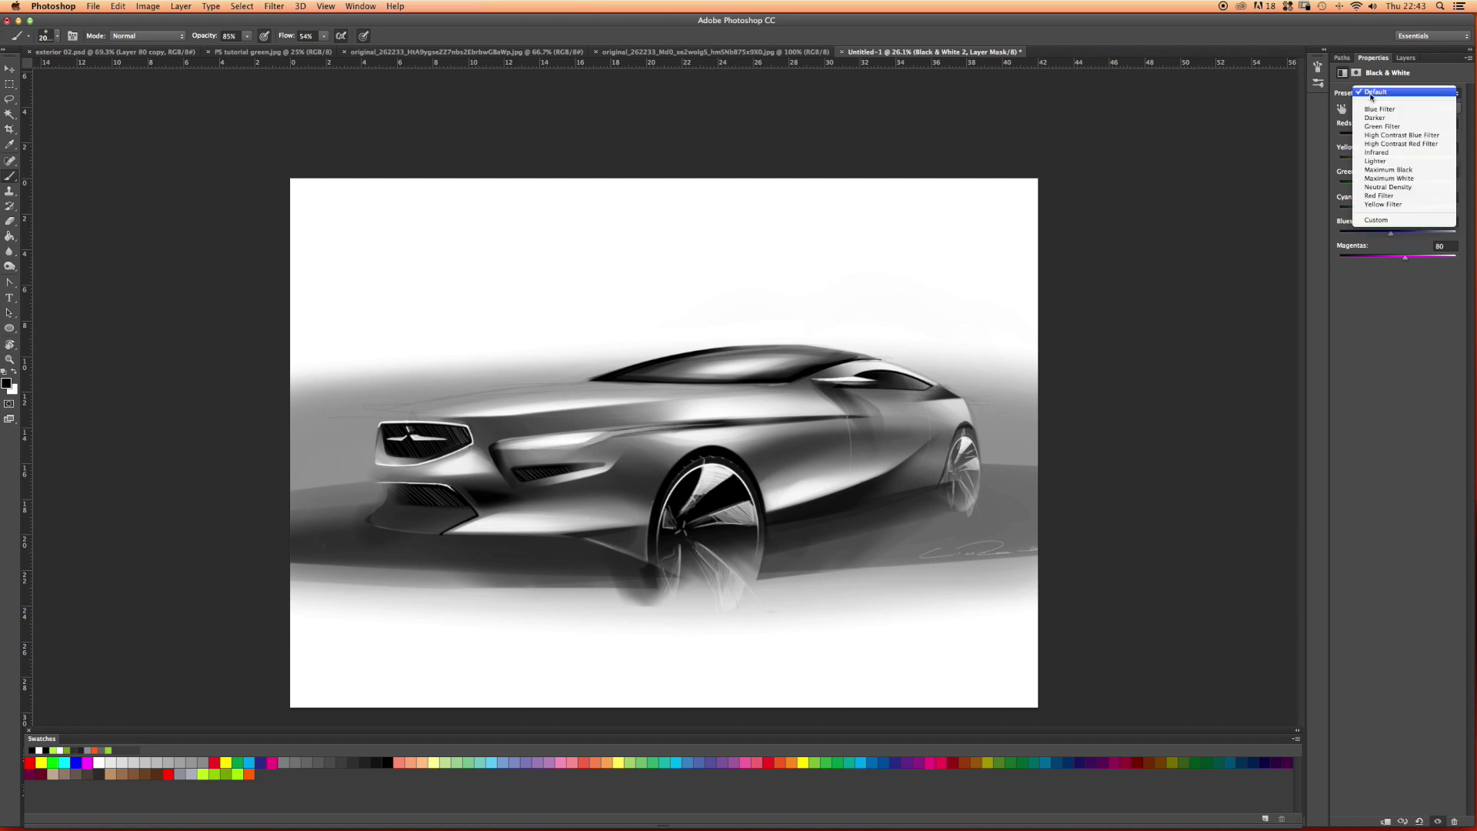
{"action": "left_click", "coordinate": [1373, 152]}
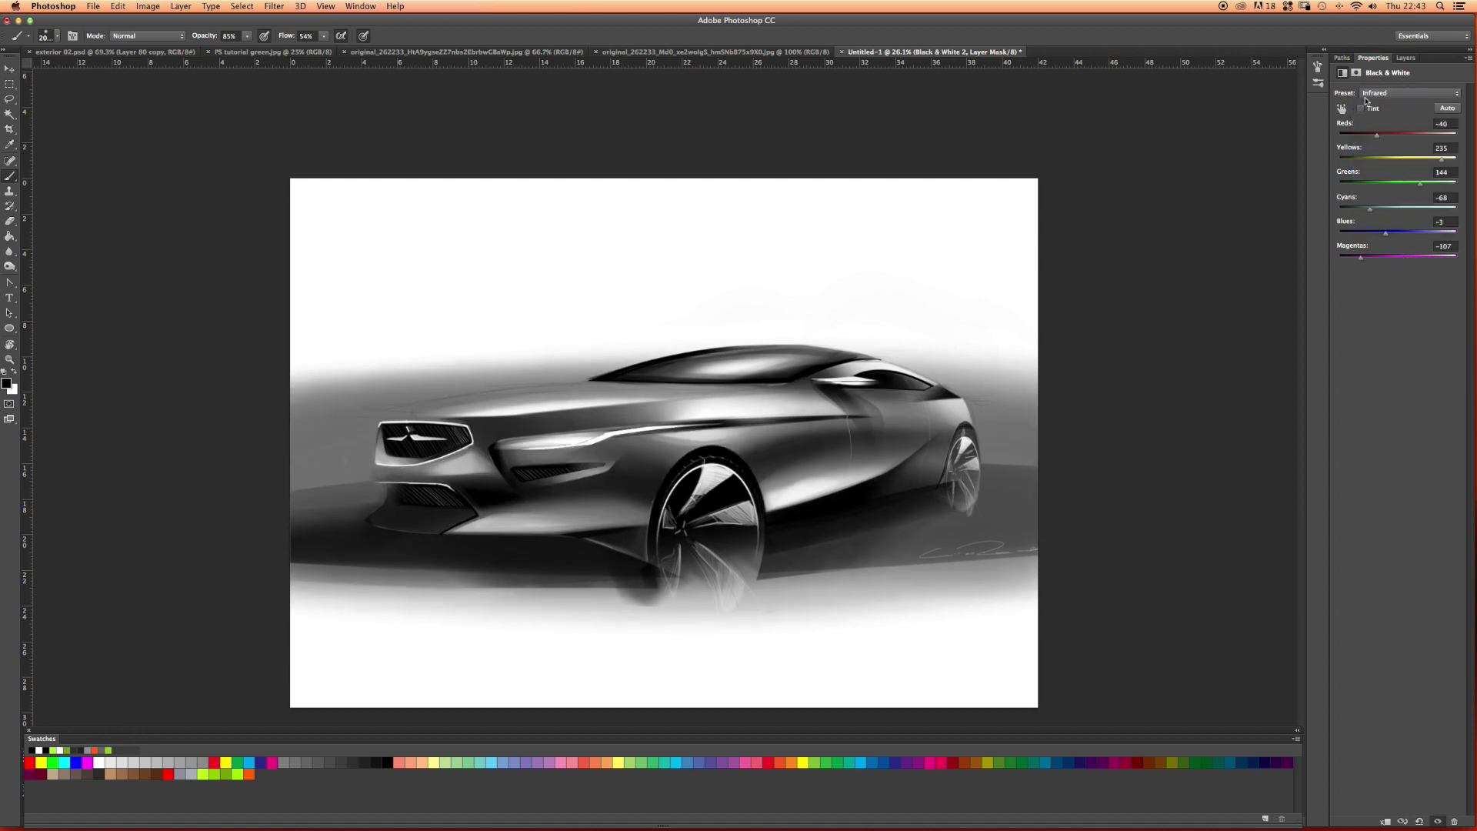
{"action": "left_click", "coordinate": [1367, 98]}
{"action": "left_click", "coordinate": [1369, 101]}
{"action": "left_click", "coordinate": [1371, 100]}
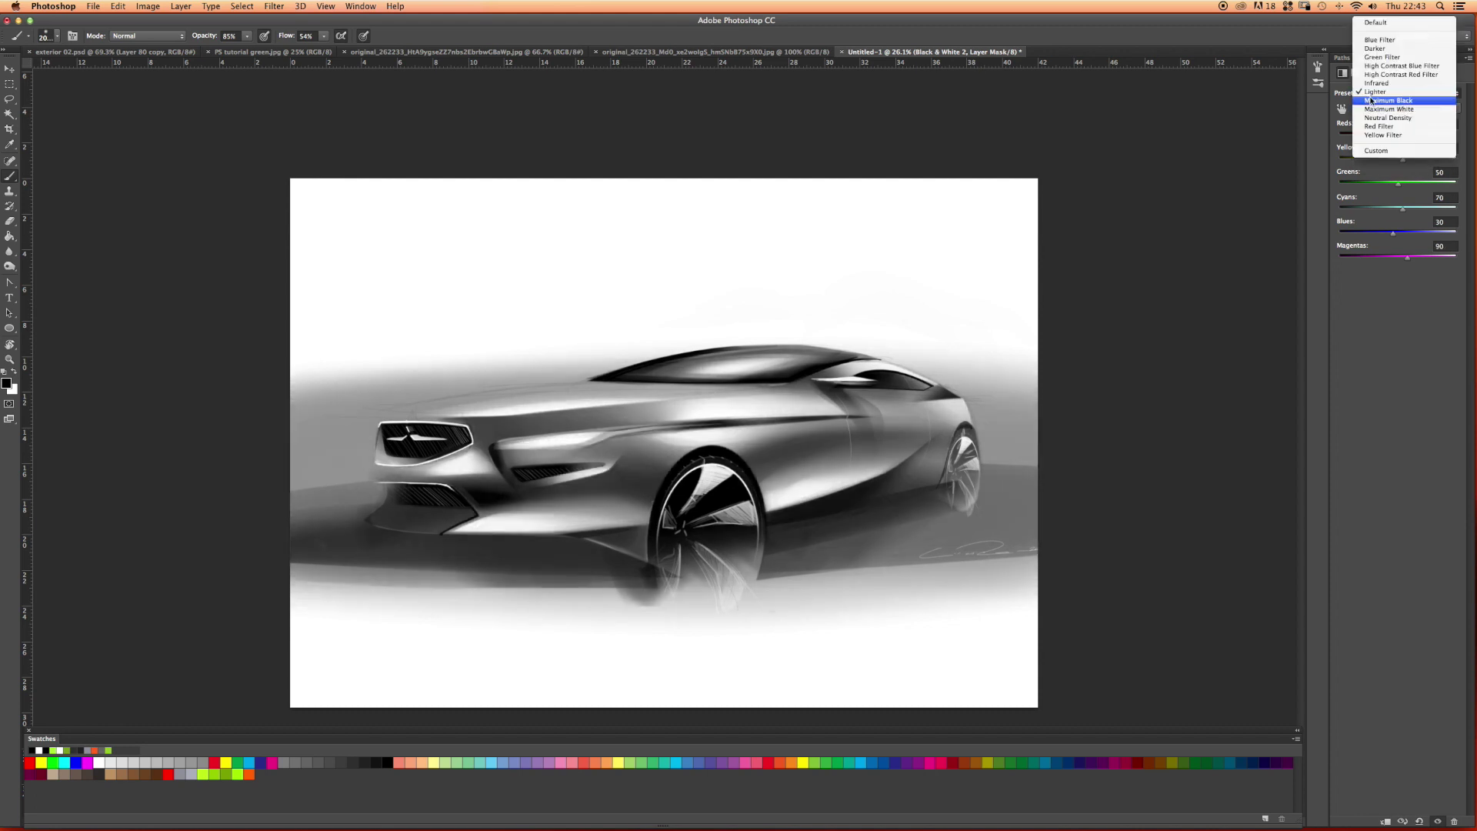
{"action": "left_click", "coordinate": [1379, 57]}
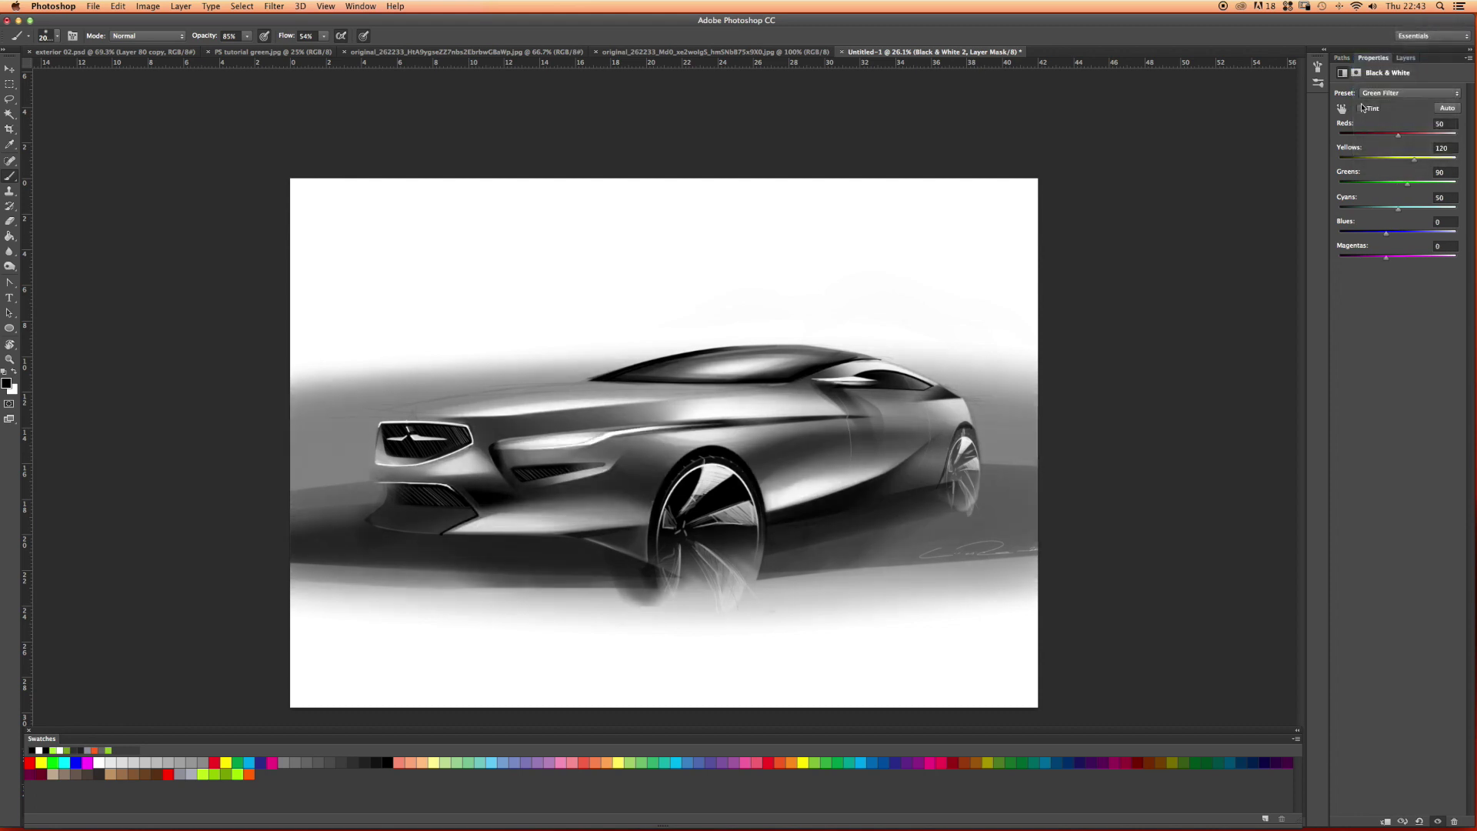
{"action": "left_click", "coordinate": [1343, 58]}
{"action": "left_click", "coordinate": [1406, 59]}
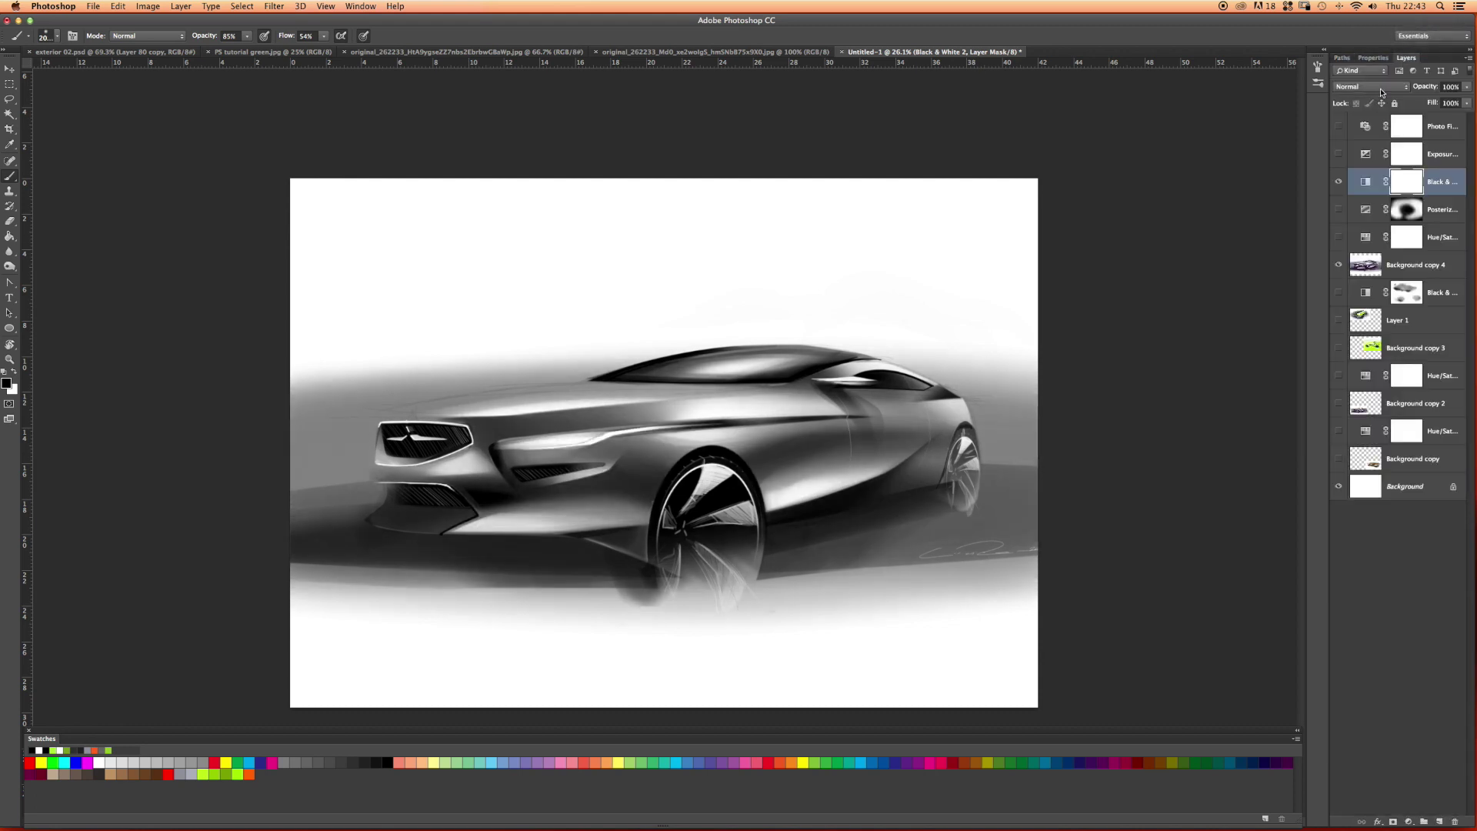
{"action": "left_click", "coordinate": [1338, 182]}
Add a Brightness/Contrast layer set to Brightness 46 and Contrast 98
{"action": "left_click", "coordinate": [1409, 821]}
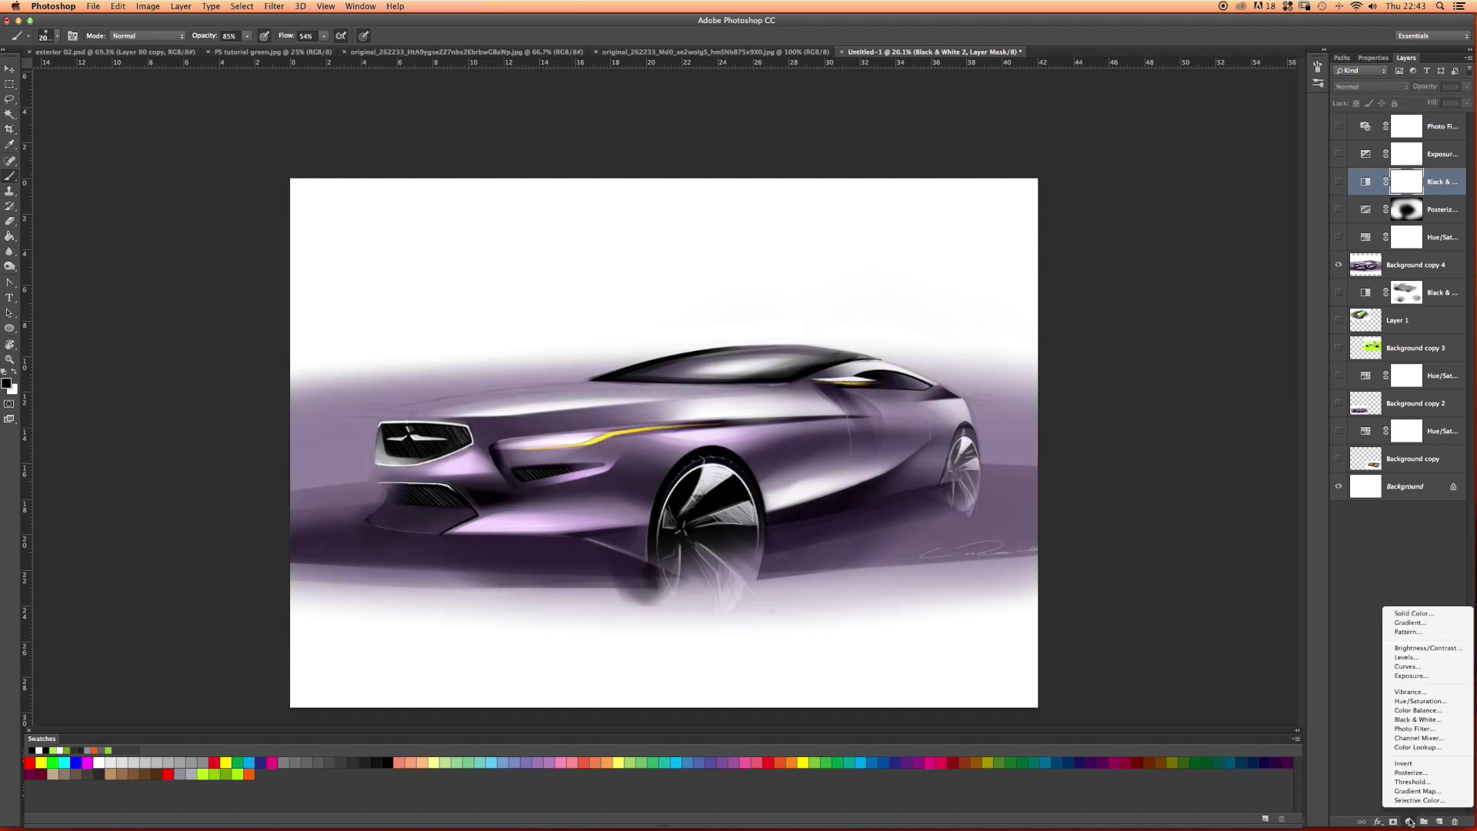
{"action": "left_click", "coordinate": [1430, 648]}
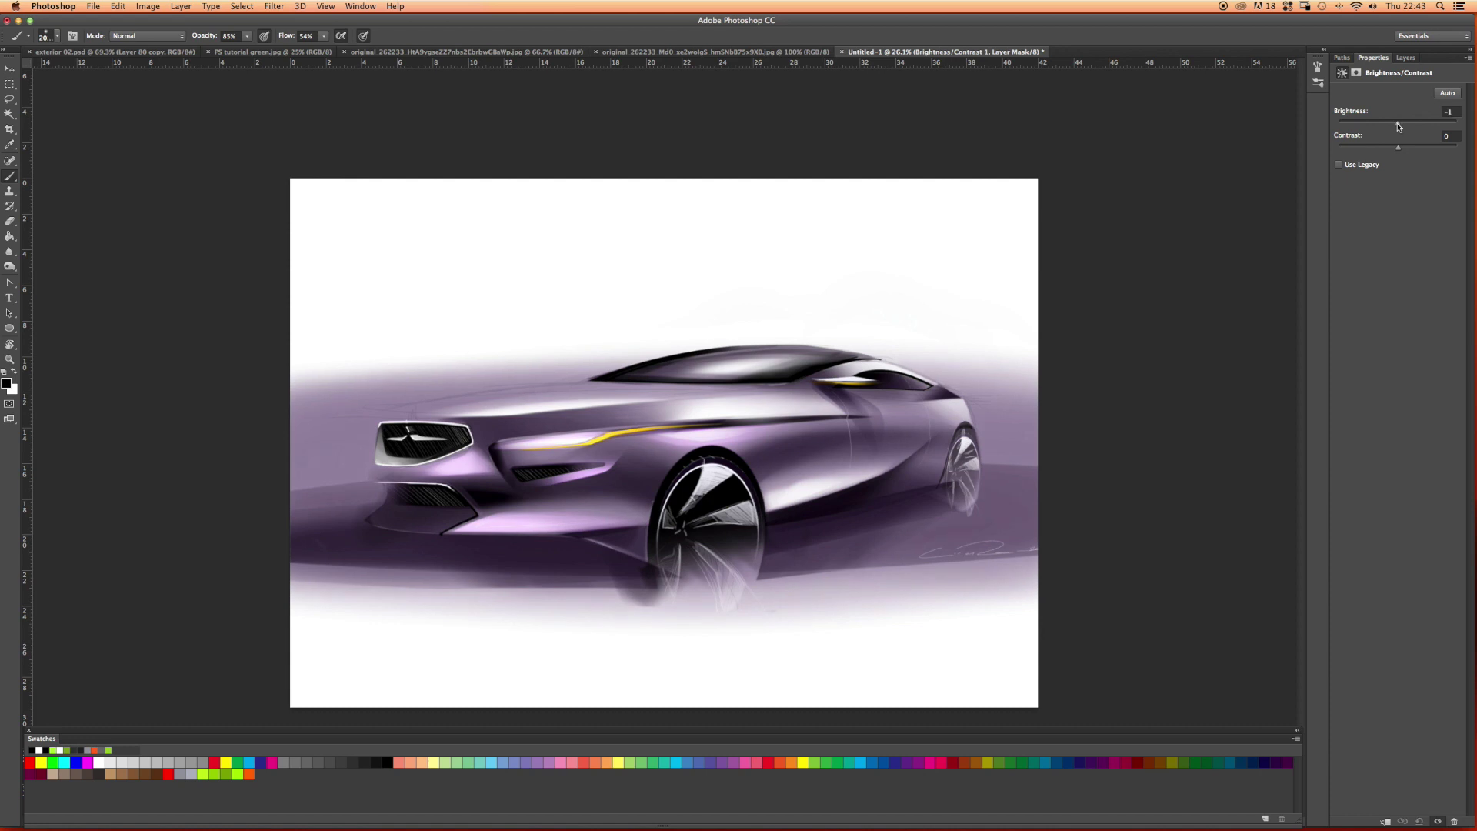
{"action": "left_click_drag", "start_coordinate": [1398, 126], "coordinate": [1405, 125]}
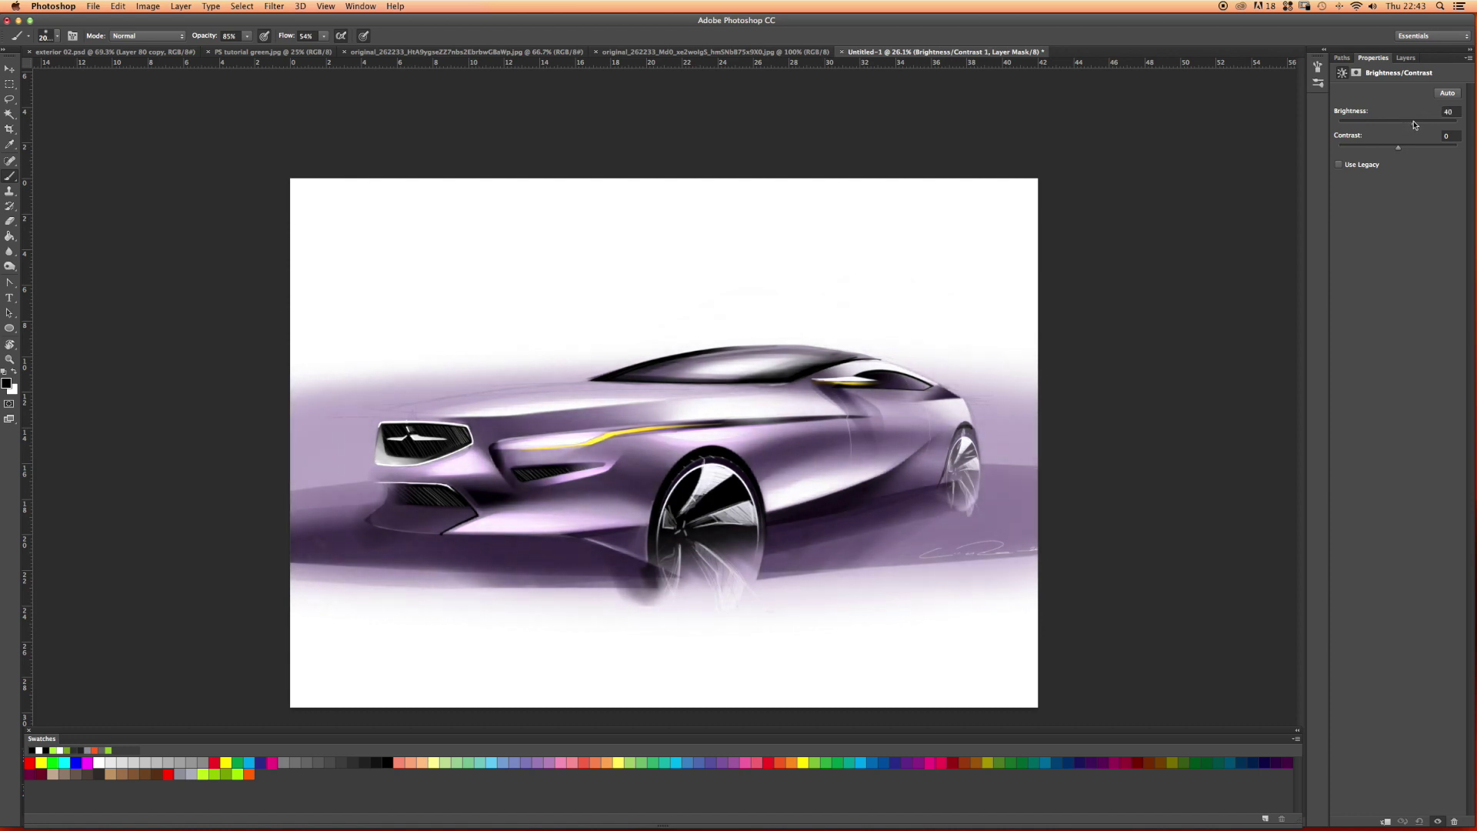
{"action": "left_click_drag", "start_coordinate": [1396, 152], "coordinate": [1386, 151]}
{"action": "left_click_drag", "start_coordinate": [1422, 156], "coordinate": [1429, 157]}
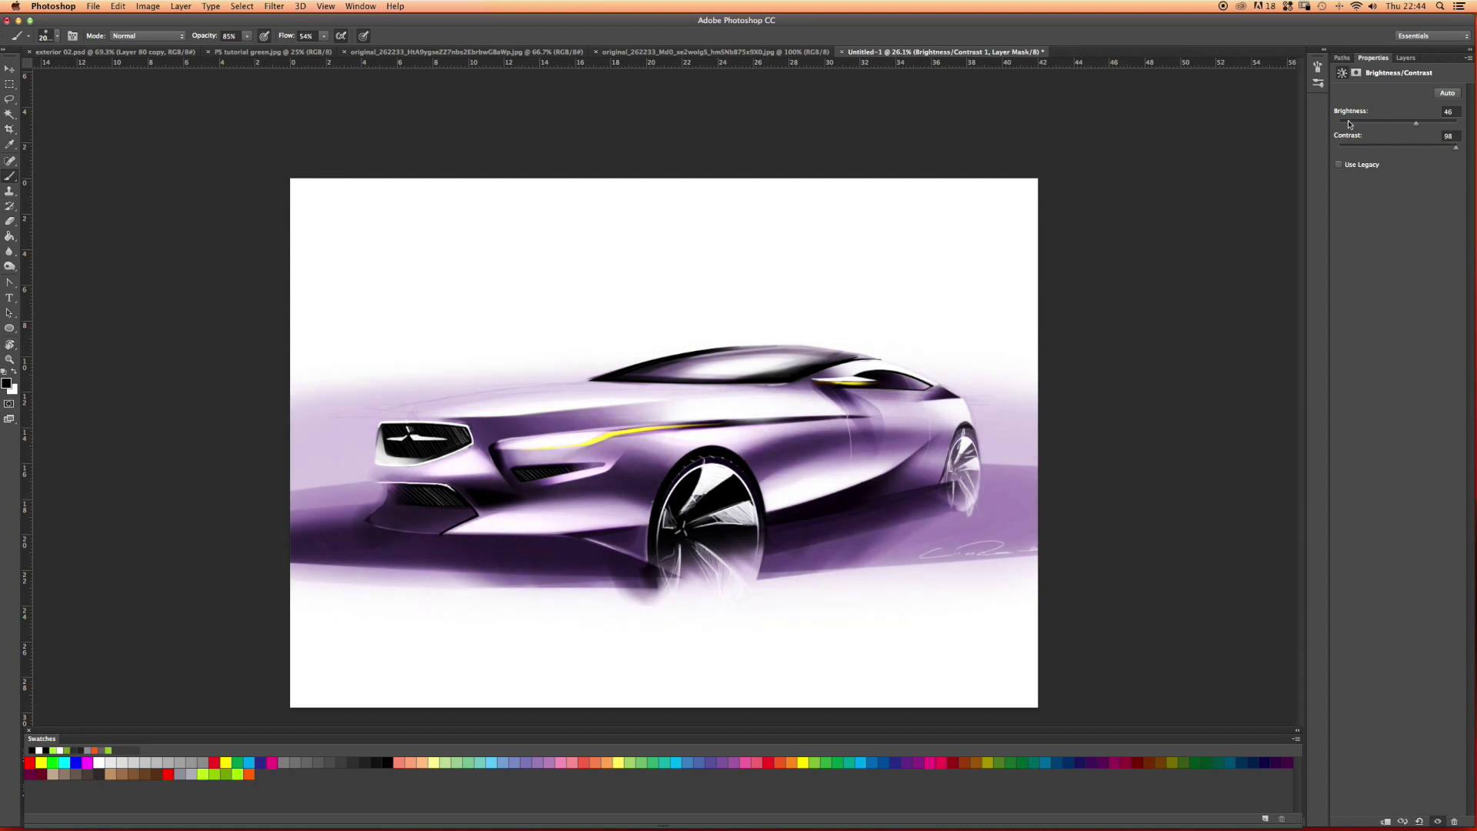
{"action": "left_click", "coordinate": [1403, 60]}
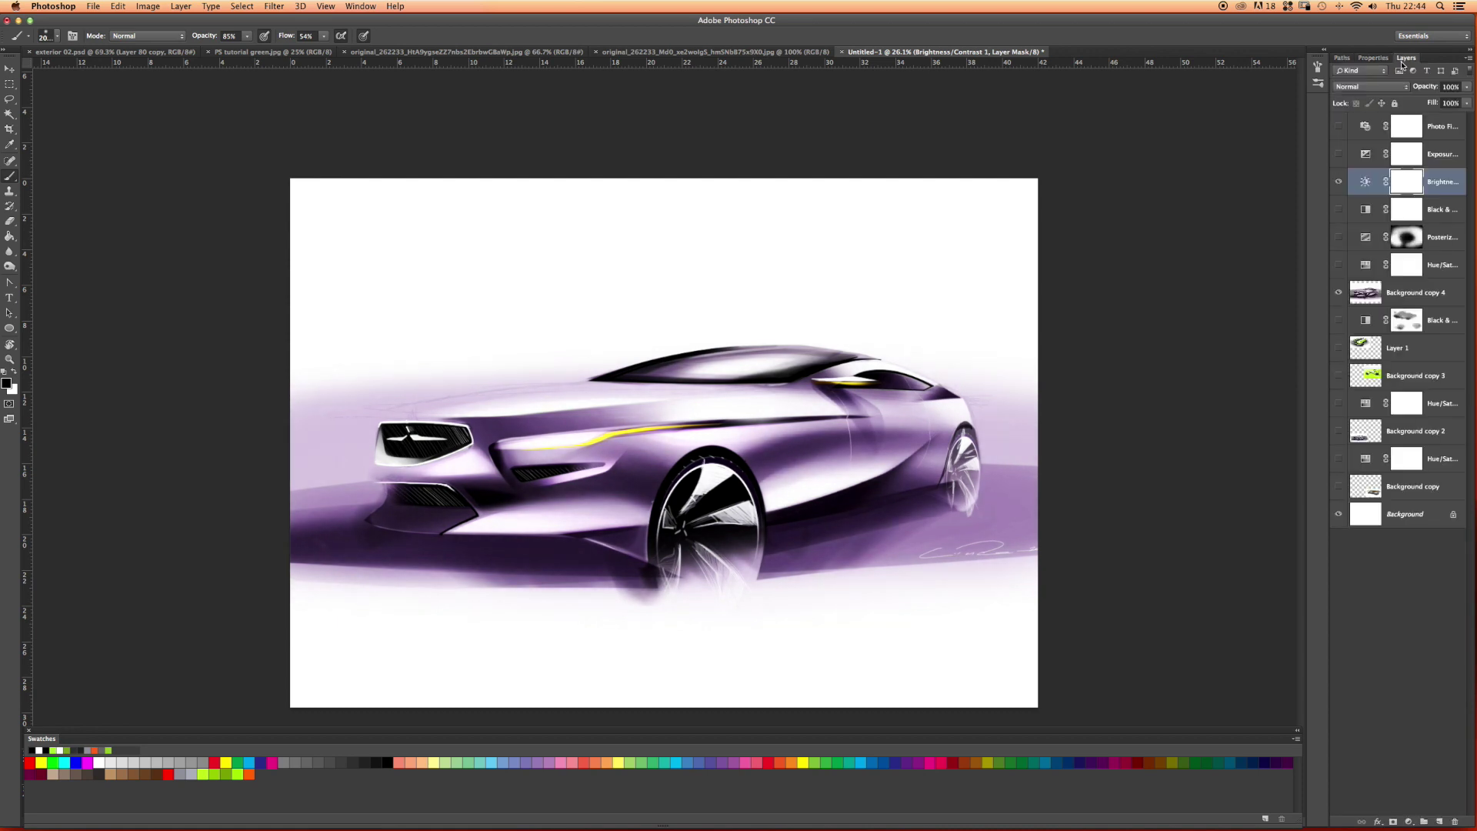
Toggle Brightness/Contrast, Posterize and Black & White visibility to compare their effects on the car
{"action": "left_click", "coordinate": [1339, 185]}
{"action": "left_click", "coordinate": [1338, 237]}
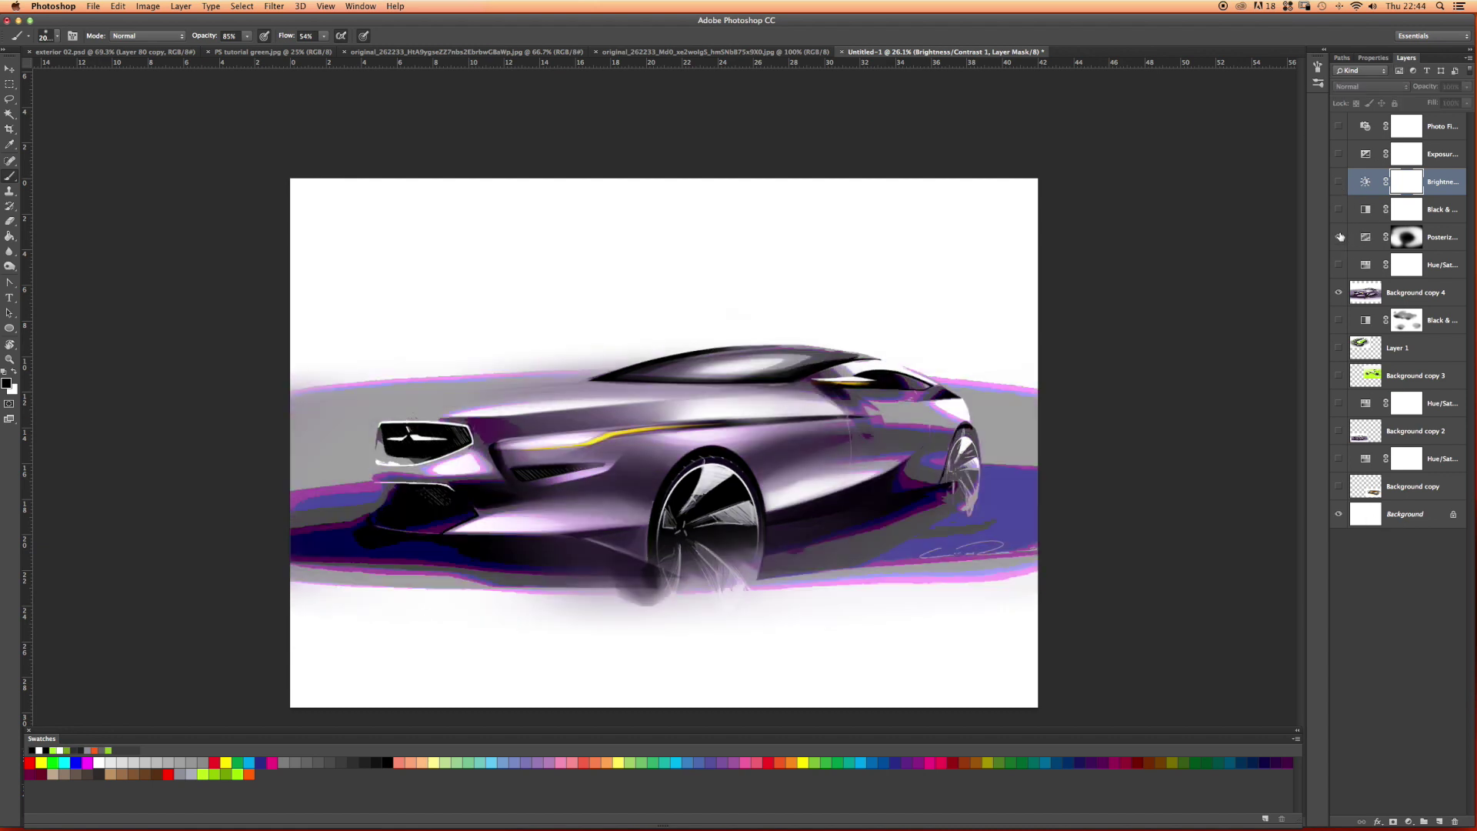
{"action": "left_click", "coordinate": [1339, 184]}
{"action": "left_click", "coordinate": [1338, 182]}
{"action": "left_click", "coordinate": [1338, 210]}
{"action": "left_click", "coordinate": [1340, 237]}
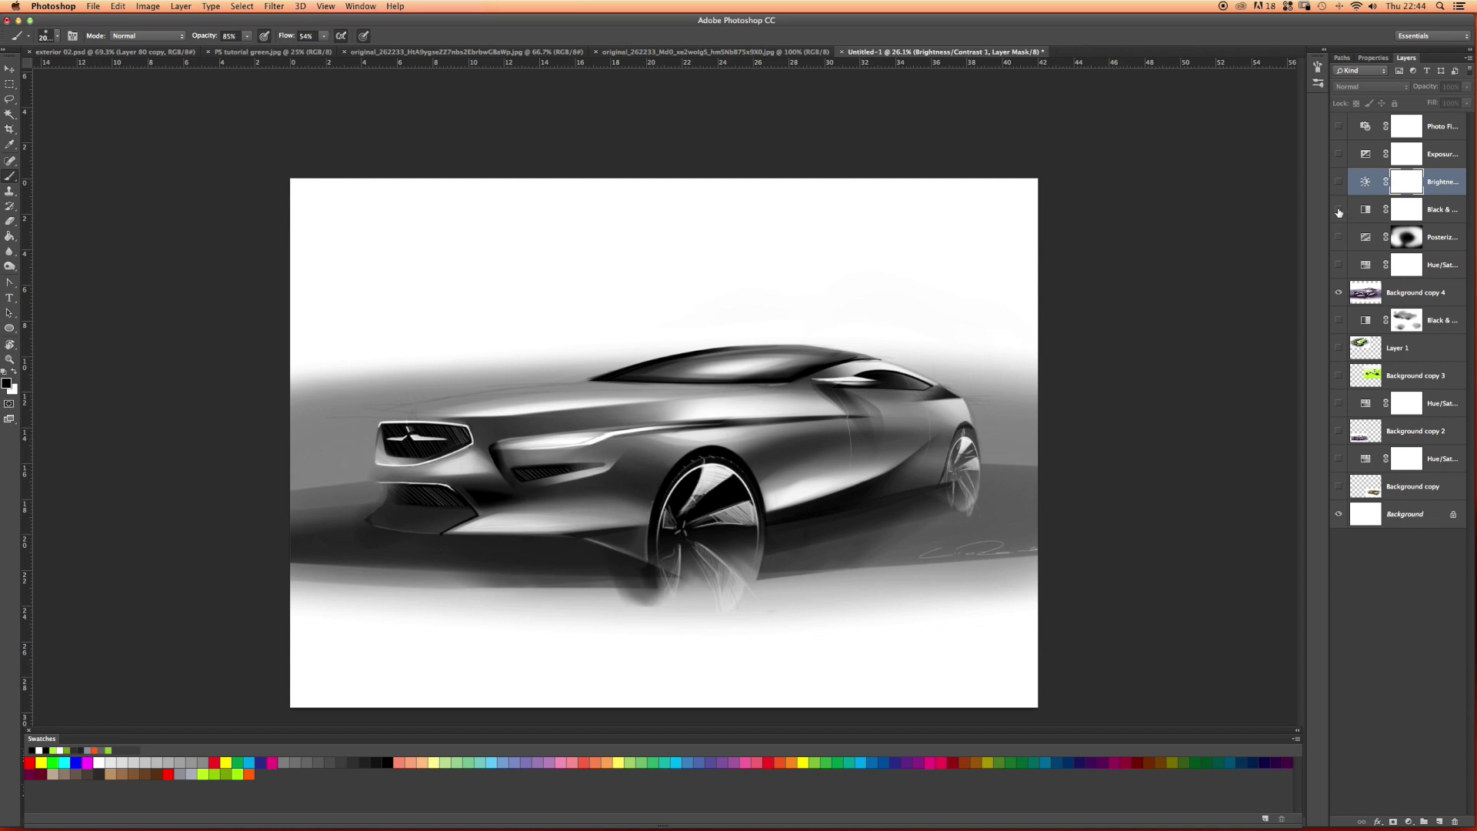
{"action": "left_click", "coordinate": [1338, 209]}
{"action": "left_click", "coordinate": [1339, 183]}
{"action": "left_click", "coordinate": [1339, 182]}
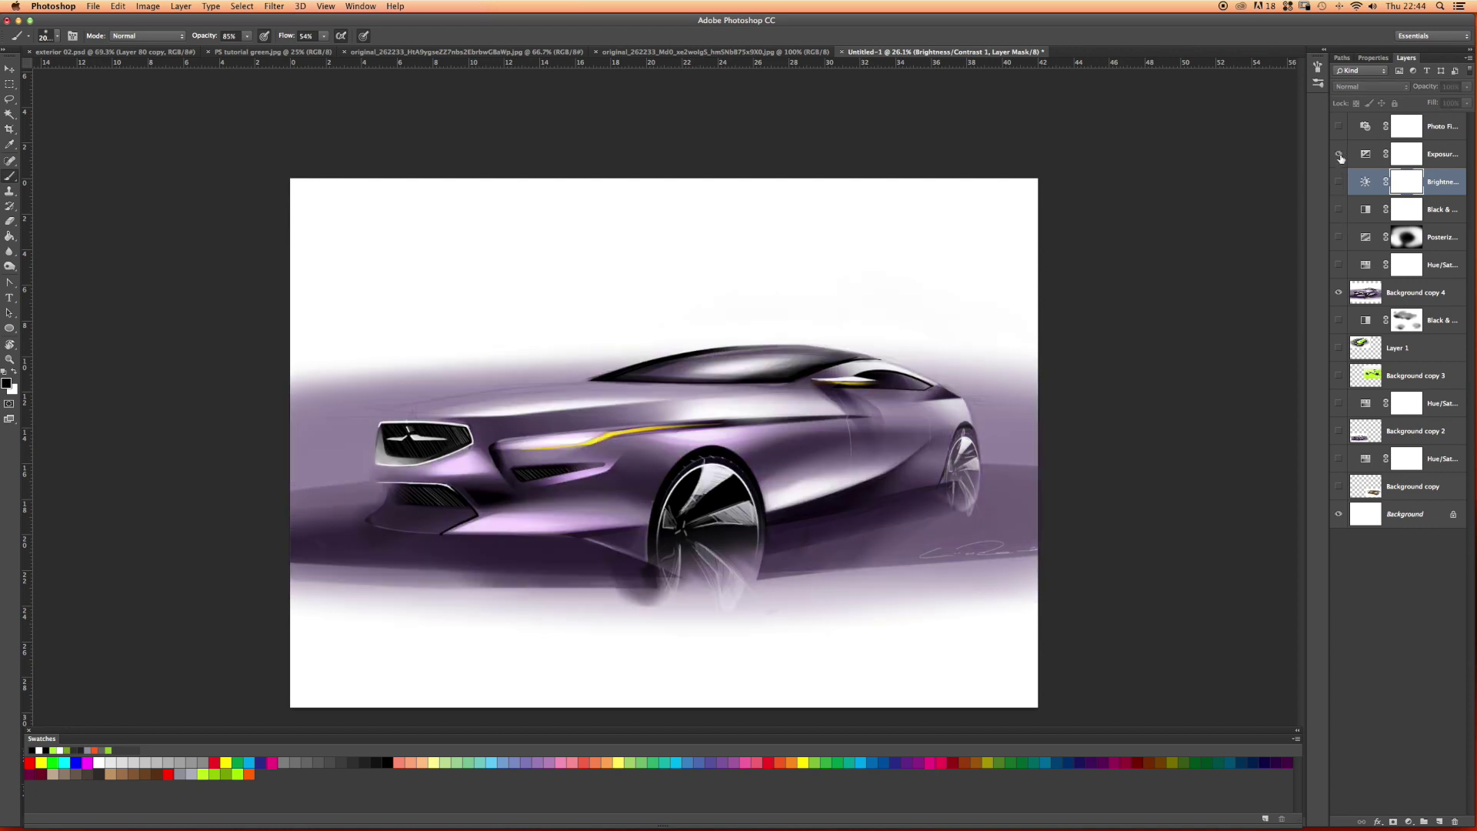
{"action": "left_click", "coordinate": [1339, 154]}
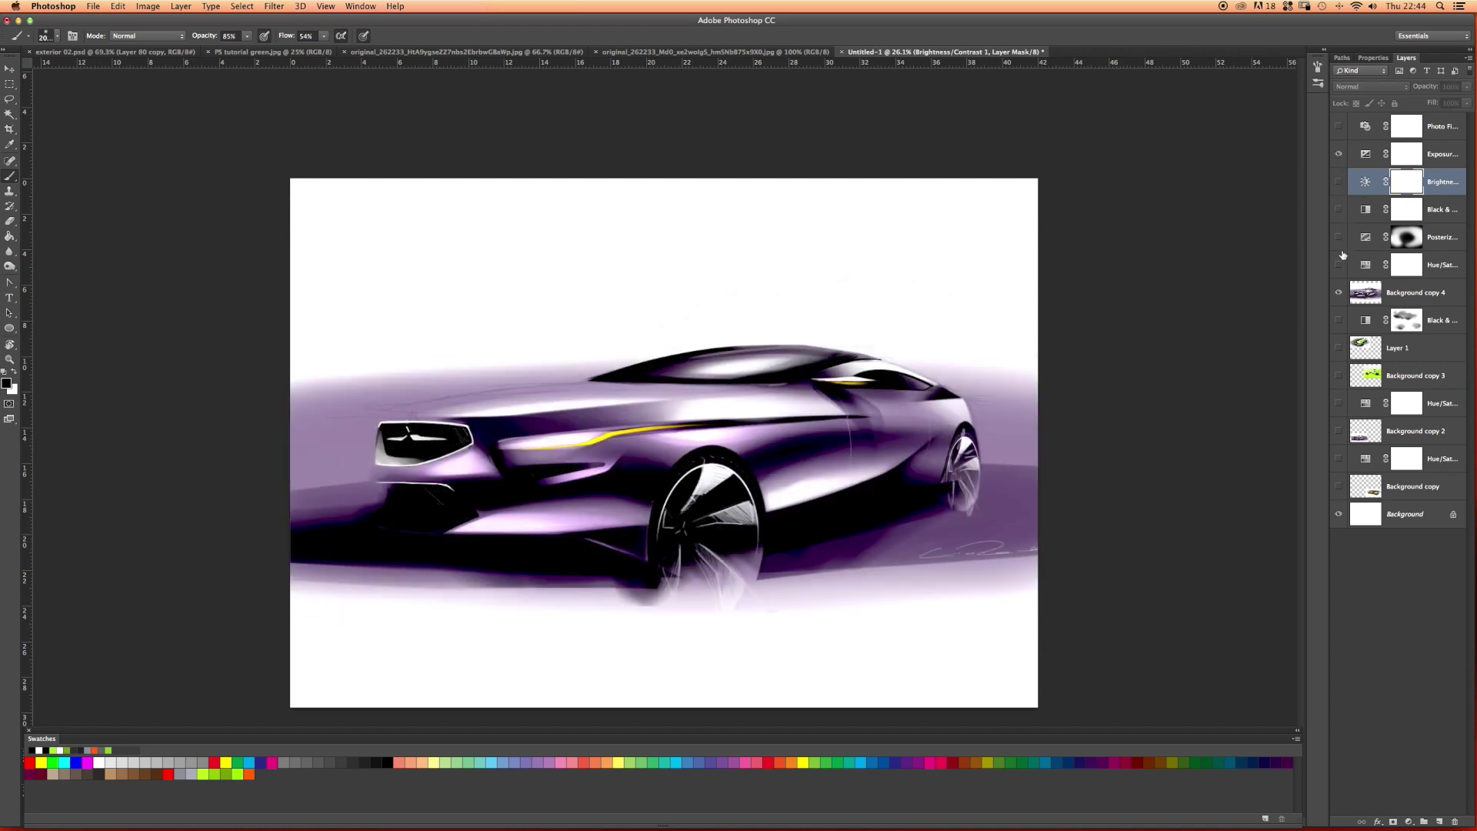
Preview Layer 1, Background copy 4 and each adjustment in turn, ending with all adjustments hidden
{"action": "left_click", "coordinate": [1338, 351]}
{"action": "left_click", "coordinate": [1340, 348]}
{"action": "left_click", "coordinate": [1339, 295]}
{"action": "left_click", "coordinate": [1338, 296]}
{"action": "left_click", "coordinate": [1341, 157]}
{"action": "left_click", "coordinate": [1338, 127]}
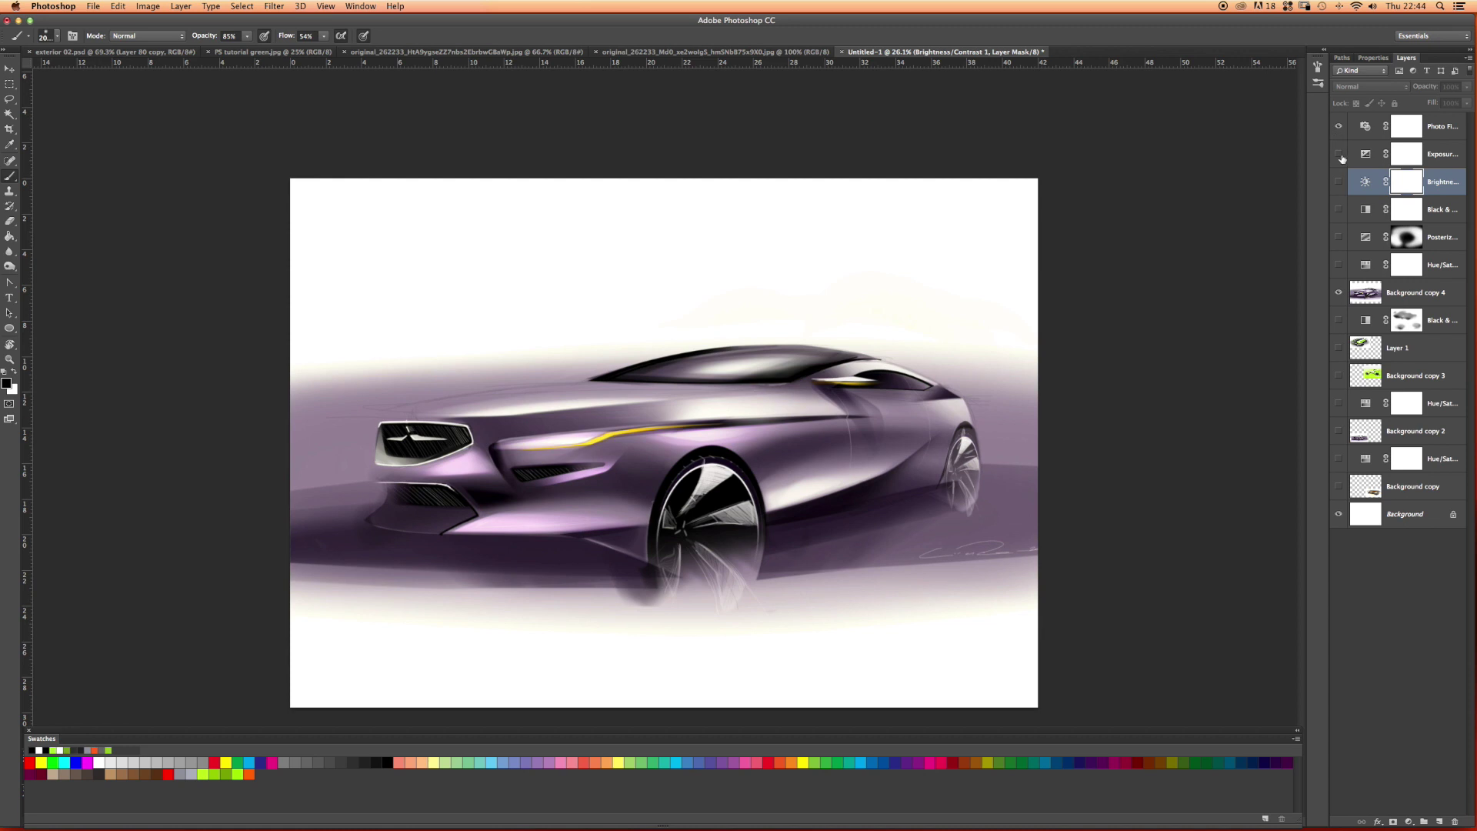
{"action": "left_click", "coordinate": [1338, 210]}
{"action": "left_click", "coordinate": [1339, 211]}
{"action": "left_click", "coordinate": [1338, 239]}
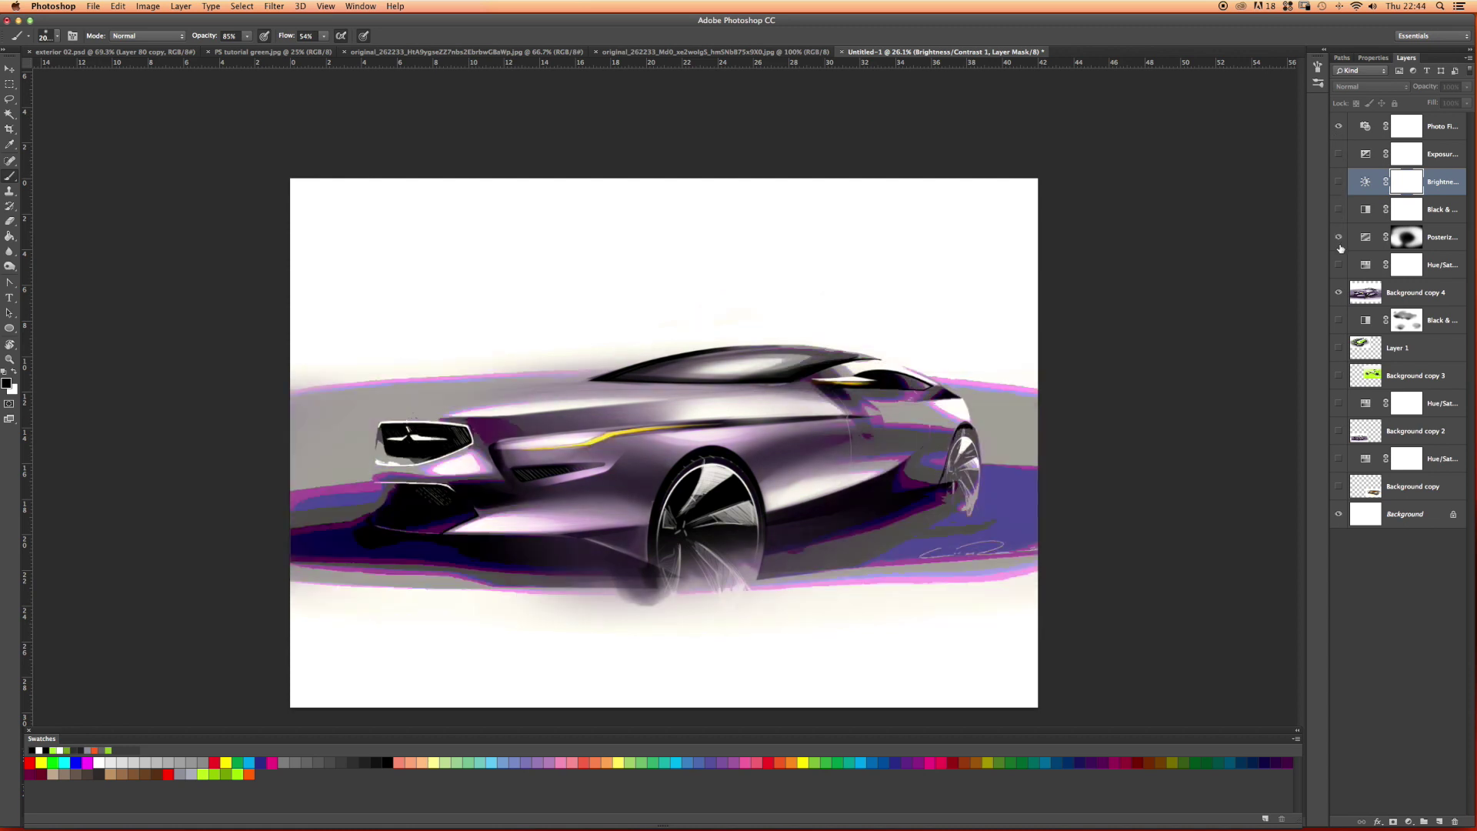
{"action": "left_click", "coordinate": [1339, 237]}
{"action": "left_click", "coordinate": [1339, 182]}
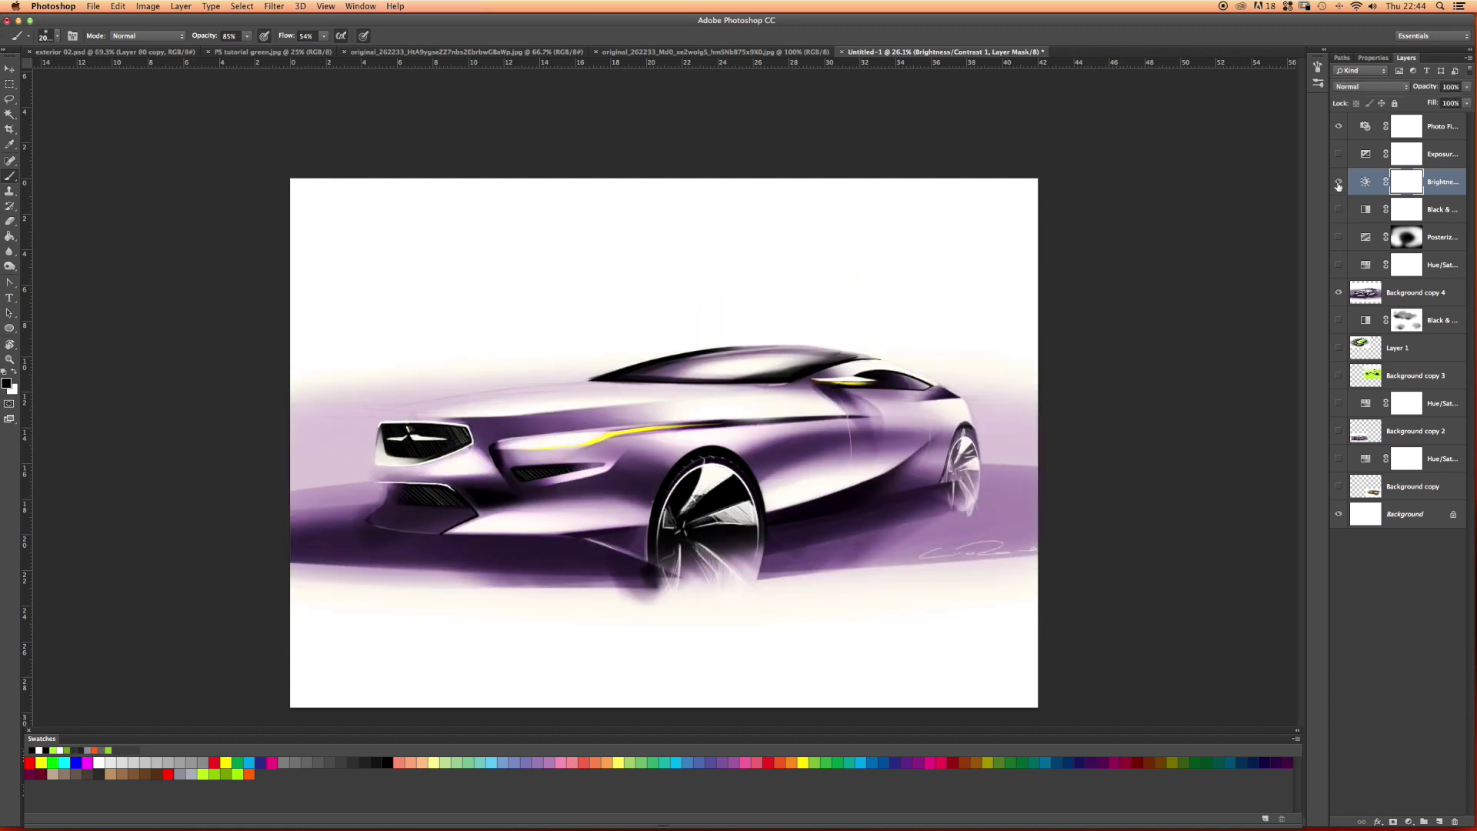
{"action": "left_click", "coordinate": [1339, 182]}
{"action": "left_click", "coordinate": [1339, 127]}
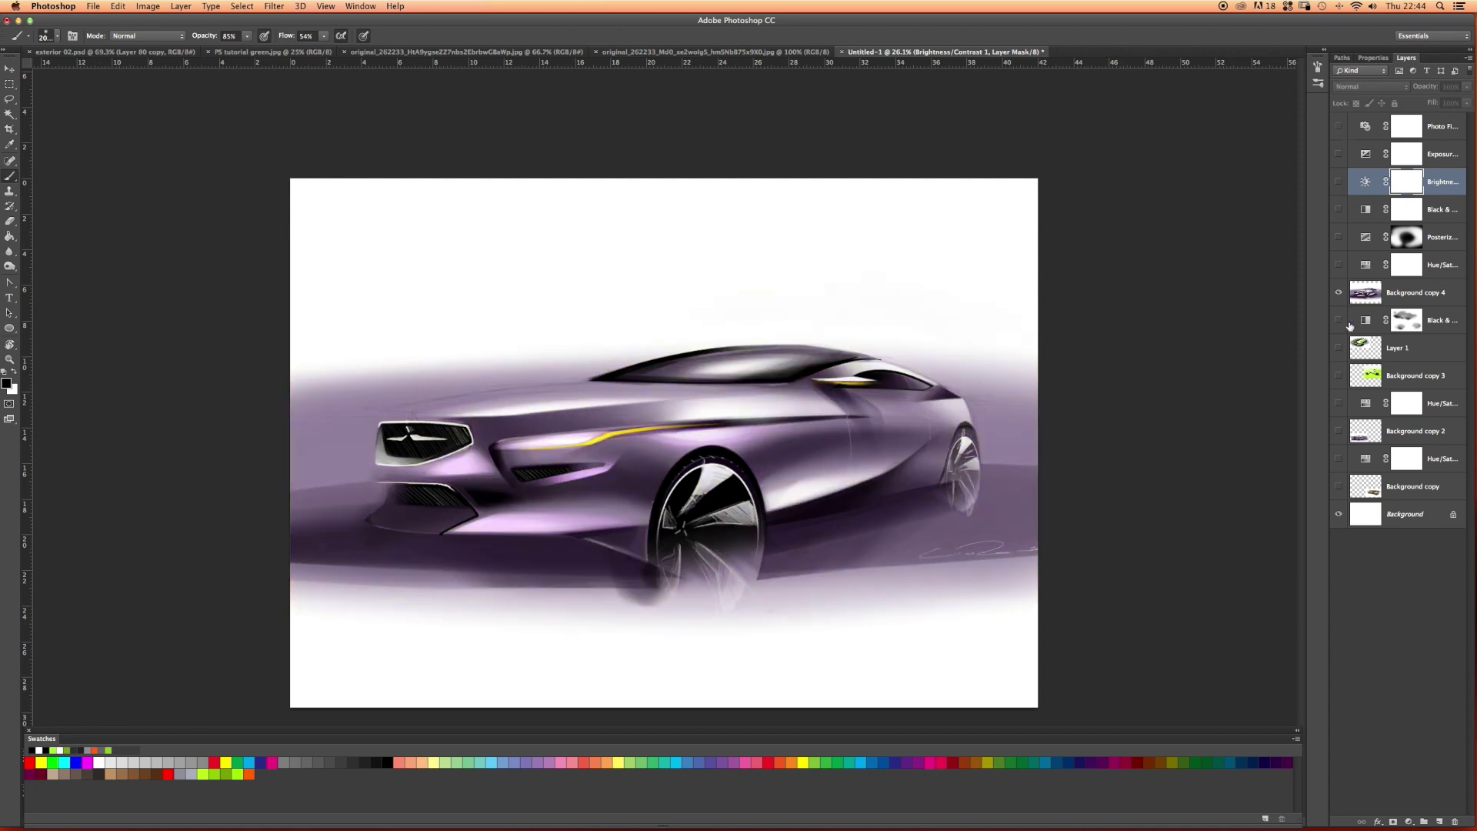
{"action": "left_click", "coordinate": [1408, 822]}
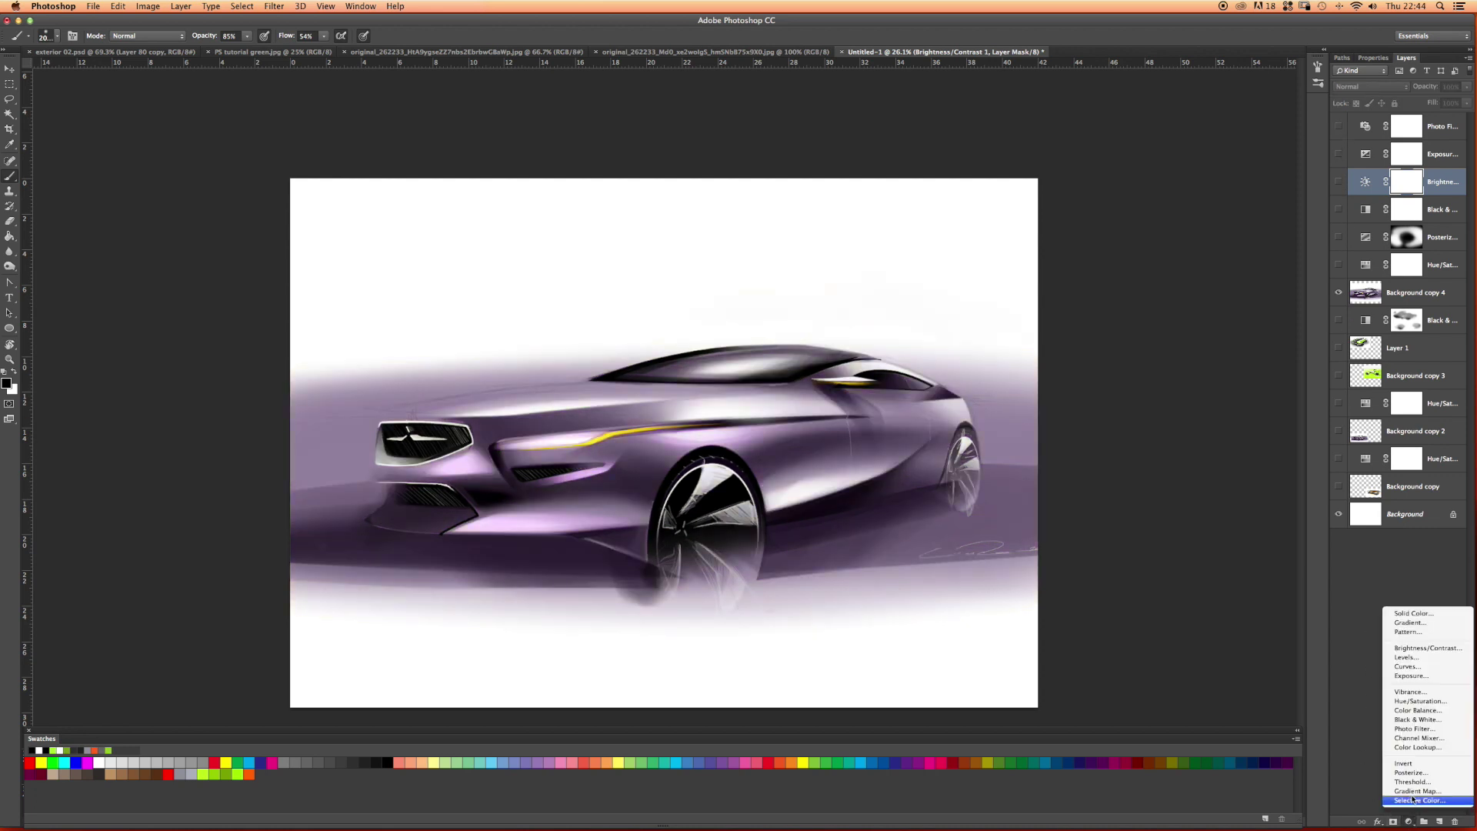
Add a Channel Mixer layer with reduced Red and Monochrome ticked, then hide it
{"action": "left_click", "coordinate": [1407, 740]}
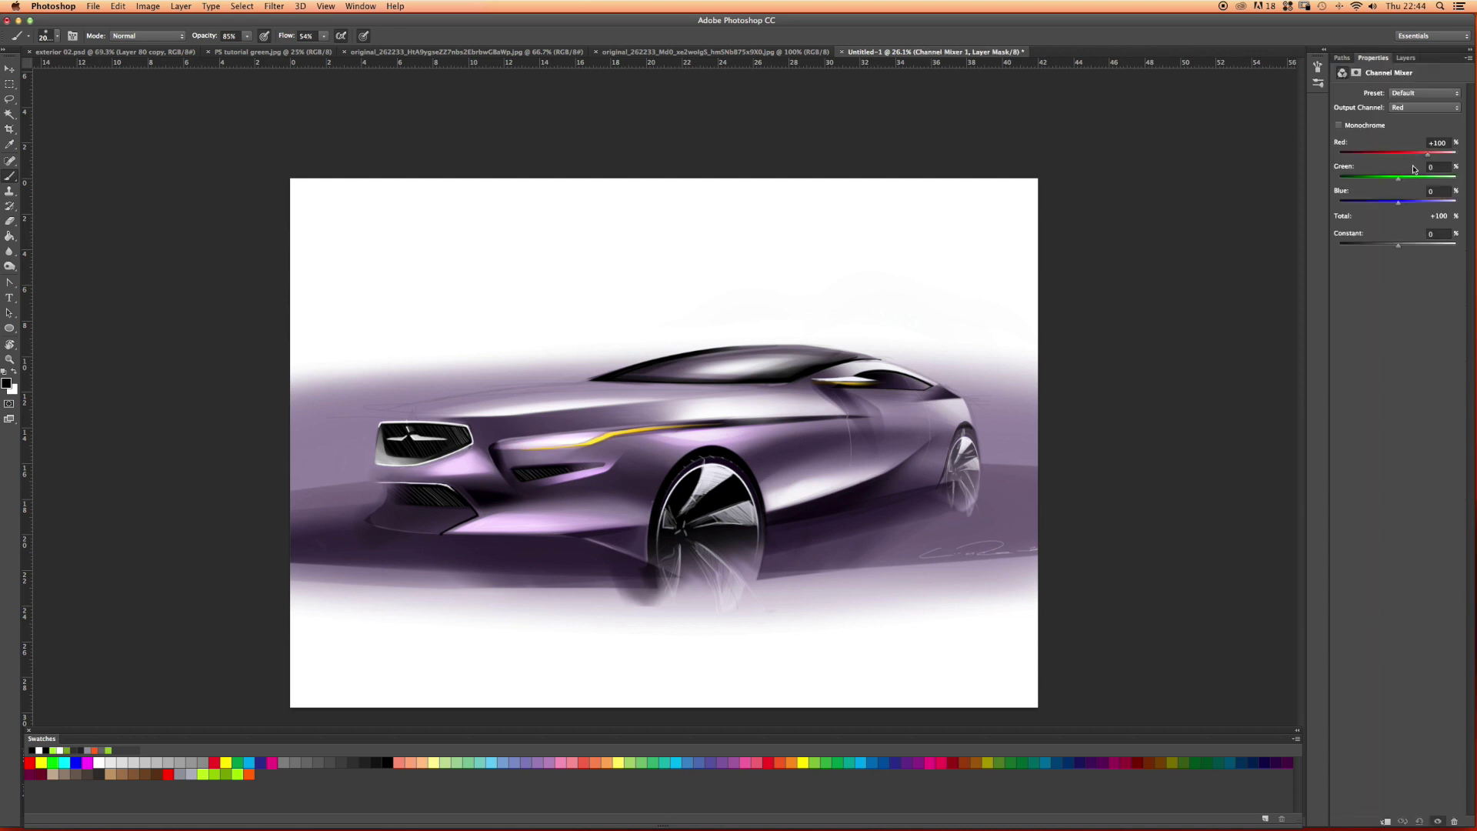
{"action": "mouse_move", "coordinate": [1427, 158]}
{"action": "left_mouse_down"}
{"action": "mouse_move", "coordinate": [1381, 158]}
{"action": "mouse_move", "coordinate": [1366, 201]}
{"action": "mouse_move", "coordinate": [1422, 183]}
{"action": "left_mouse_up"}
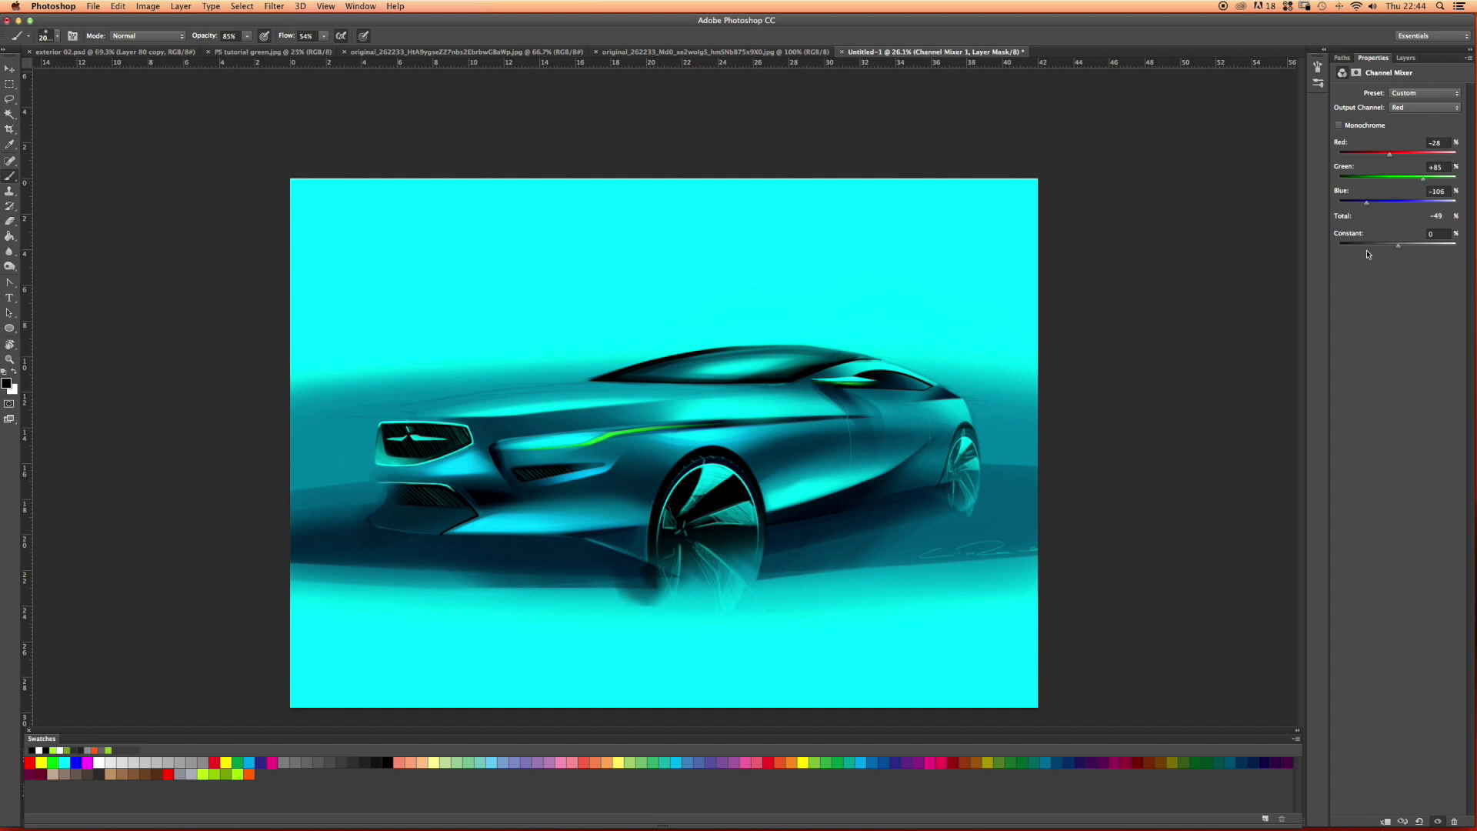
{"action": "left_click", "coordinate": [1339, 126]}
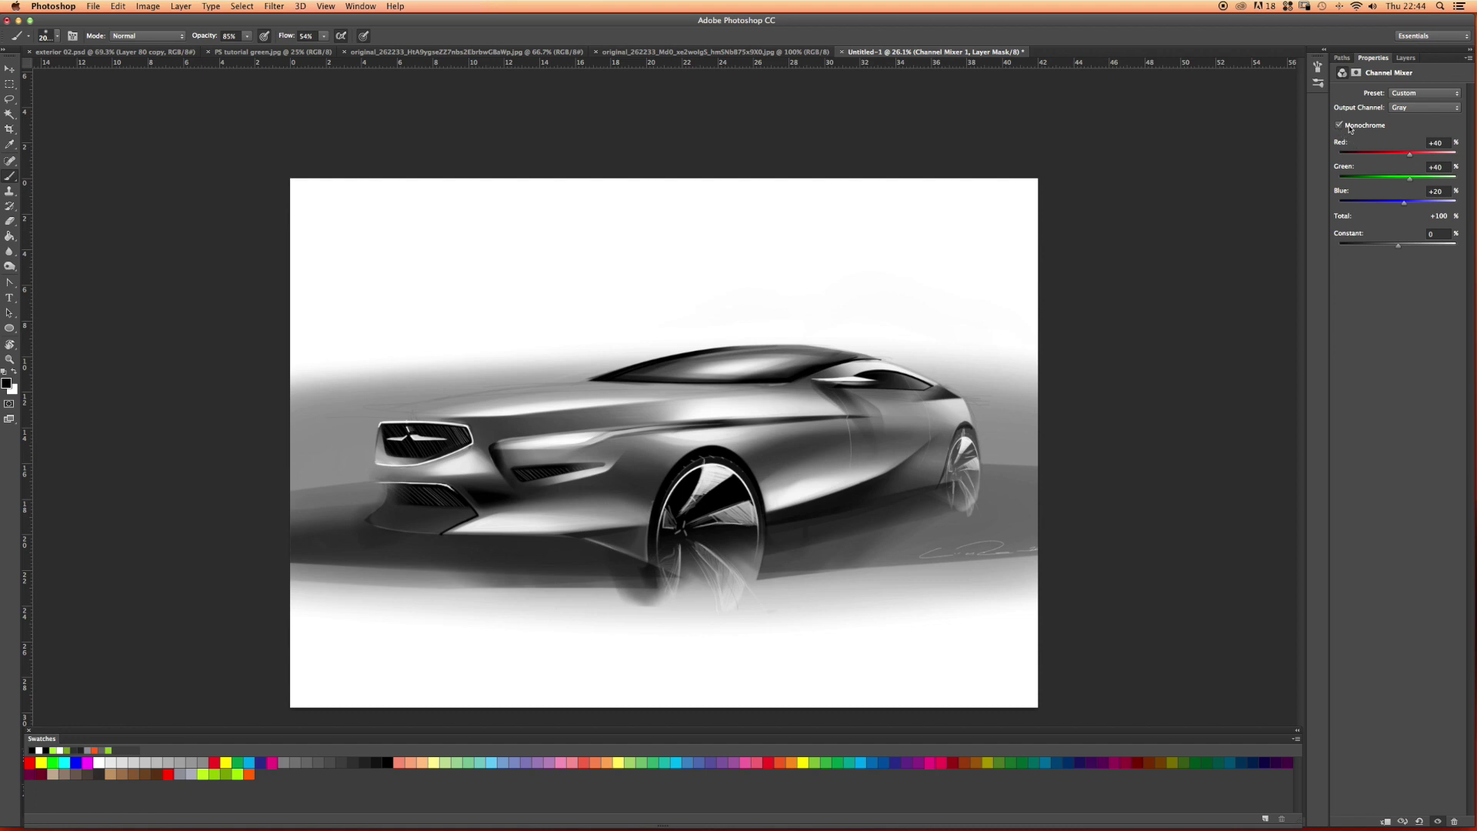
{"action": "left_click", "coordinate": [1405, 58]}
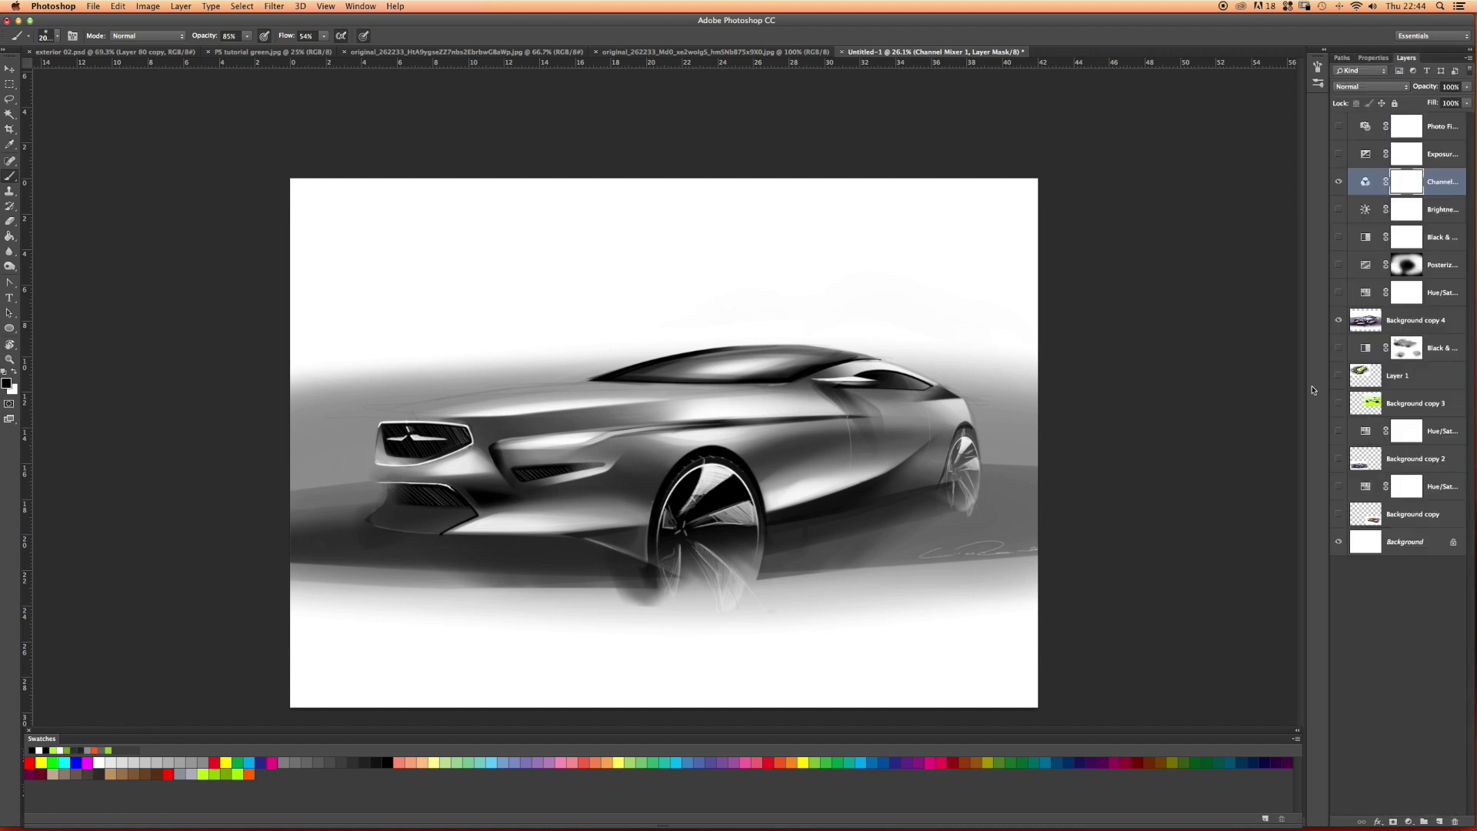
{"action": "left_click", "coordinate": [1339, 181]}
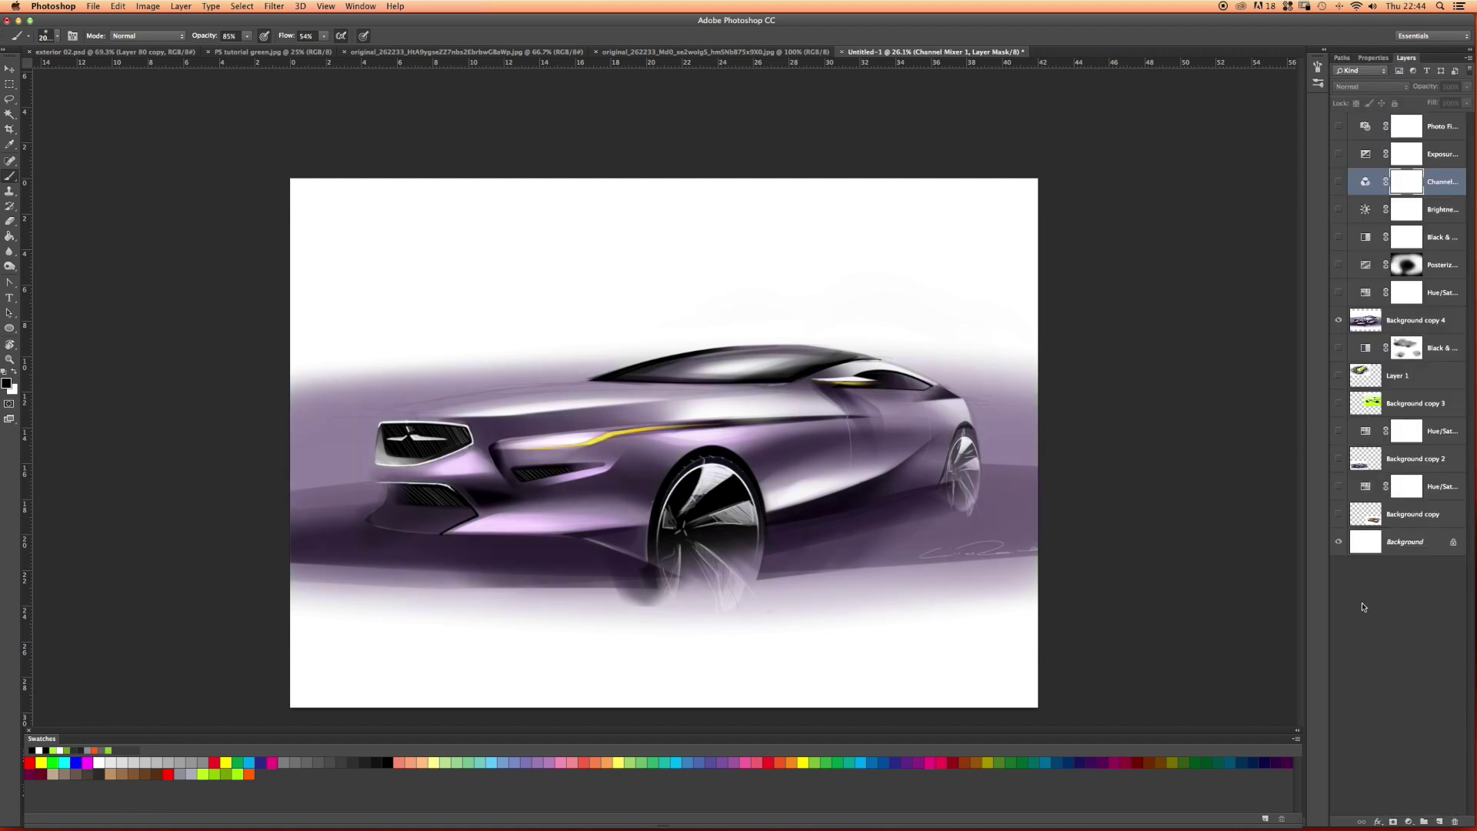
Add a Curves layer with a point at Input 186, Output 113 to darken the car's midtones
{"action": "left_click", "coordinate": [1409, 822]}
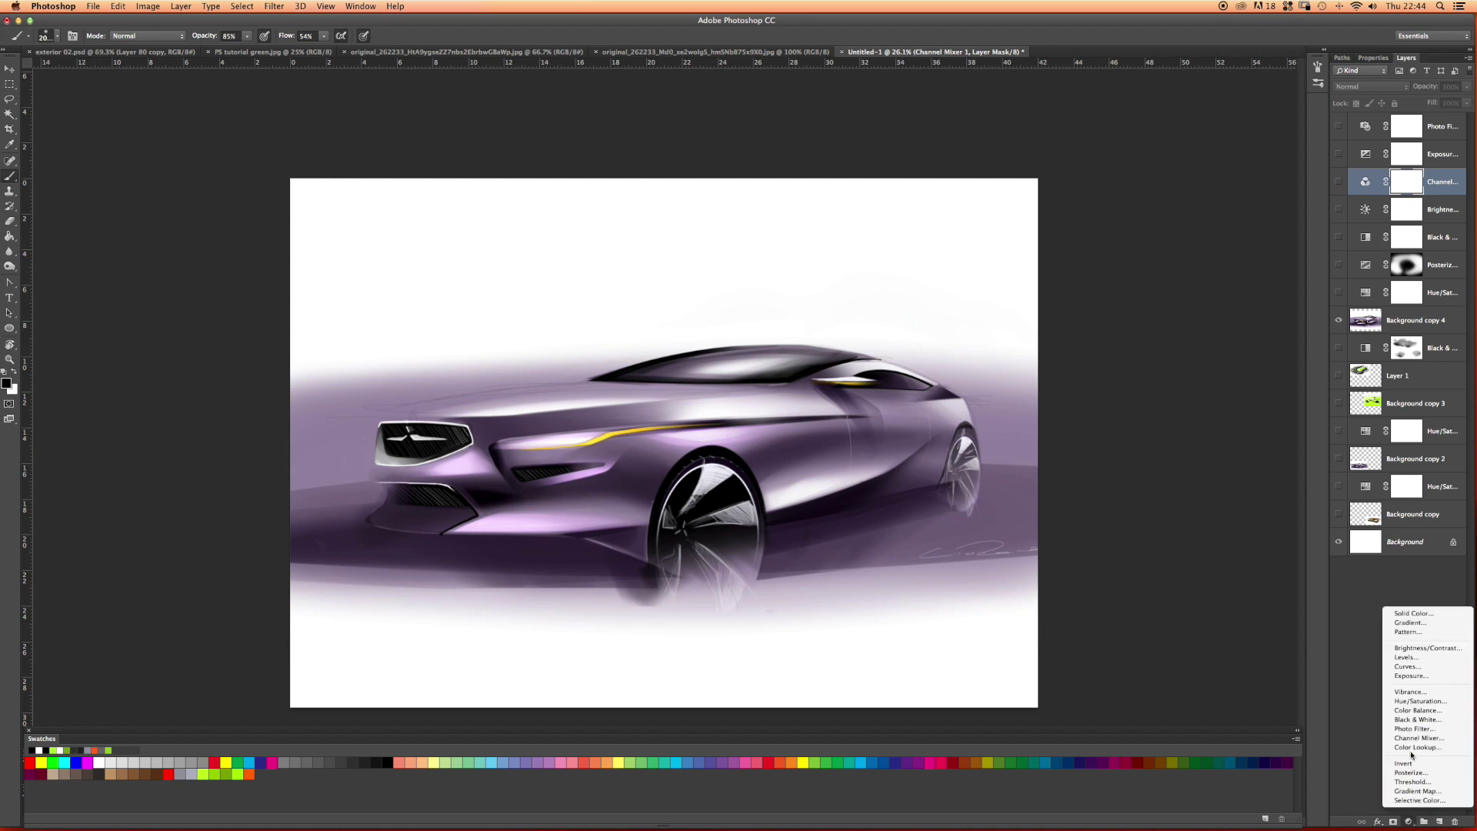
{"action": "left_click", "coordinate": [1421, 667]}
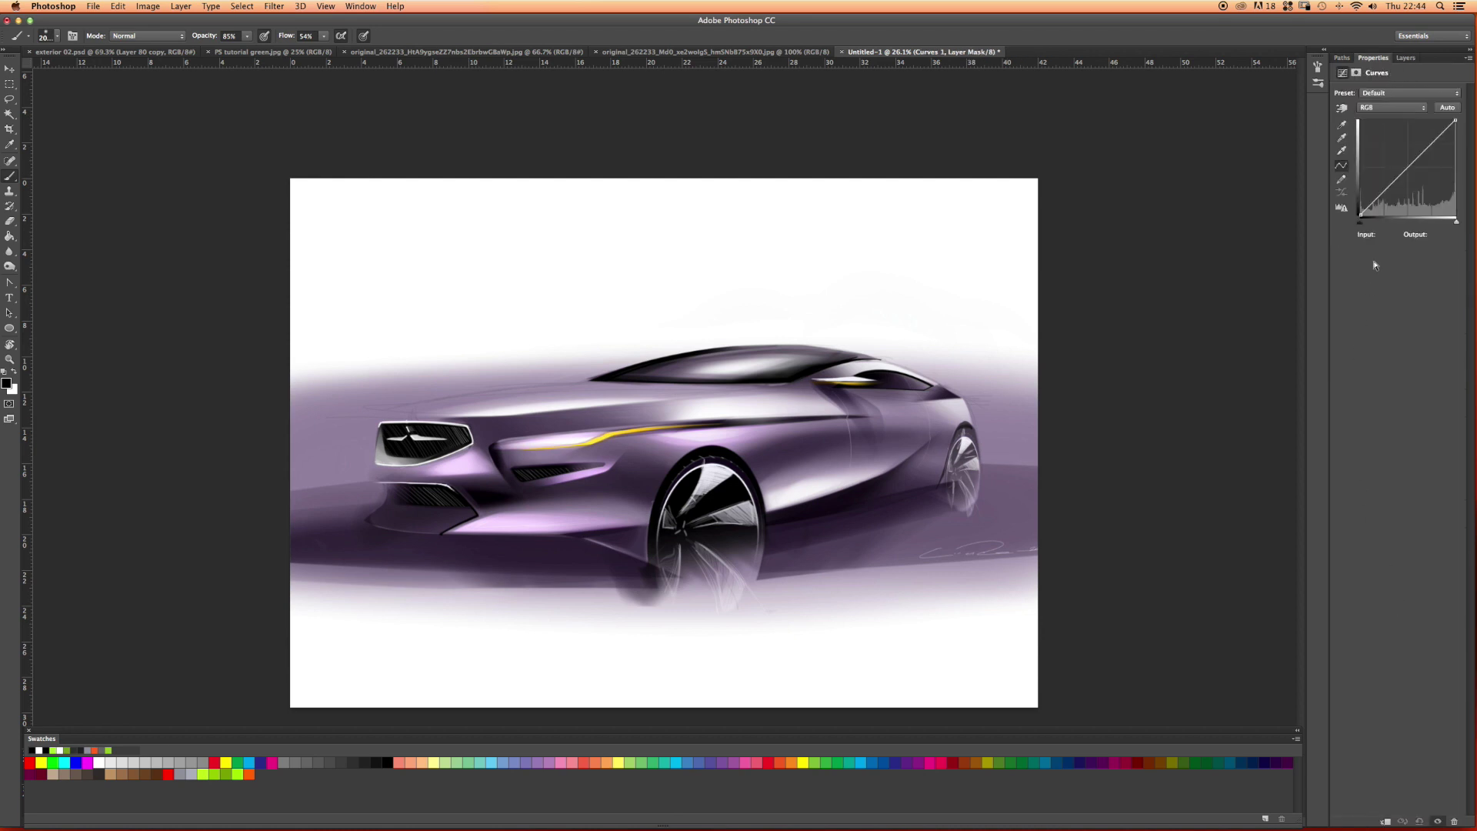
{"action": "mouse_move", "coordinate": [1399, 176]}
{"action": "left_mouse_down"}
{"action": "mouse_move", "coordinate": [1385, 166]}
{"action": "mouse_move", "coordinate": [1420, 157]}
{"action": "mouse_move", "coordinate": [1391, 183]}
{"action": "mouse_move", "coordinate": [1396, 200]}
{"action": "left_mouse_up"}
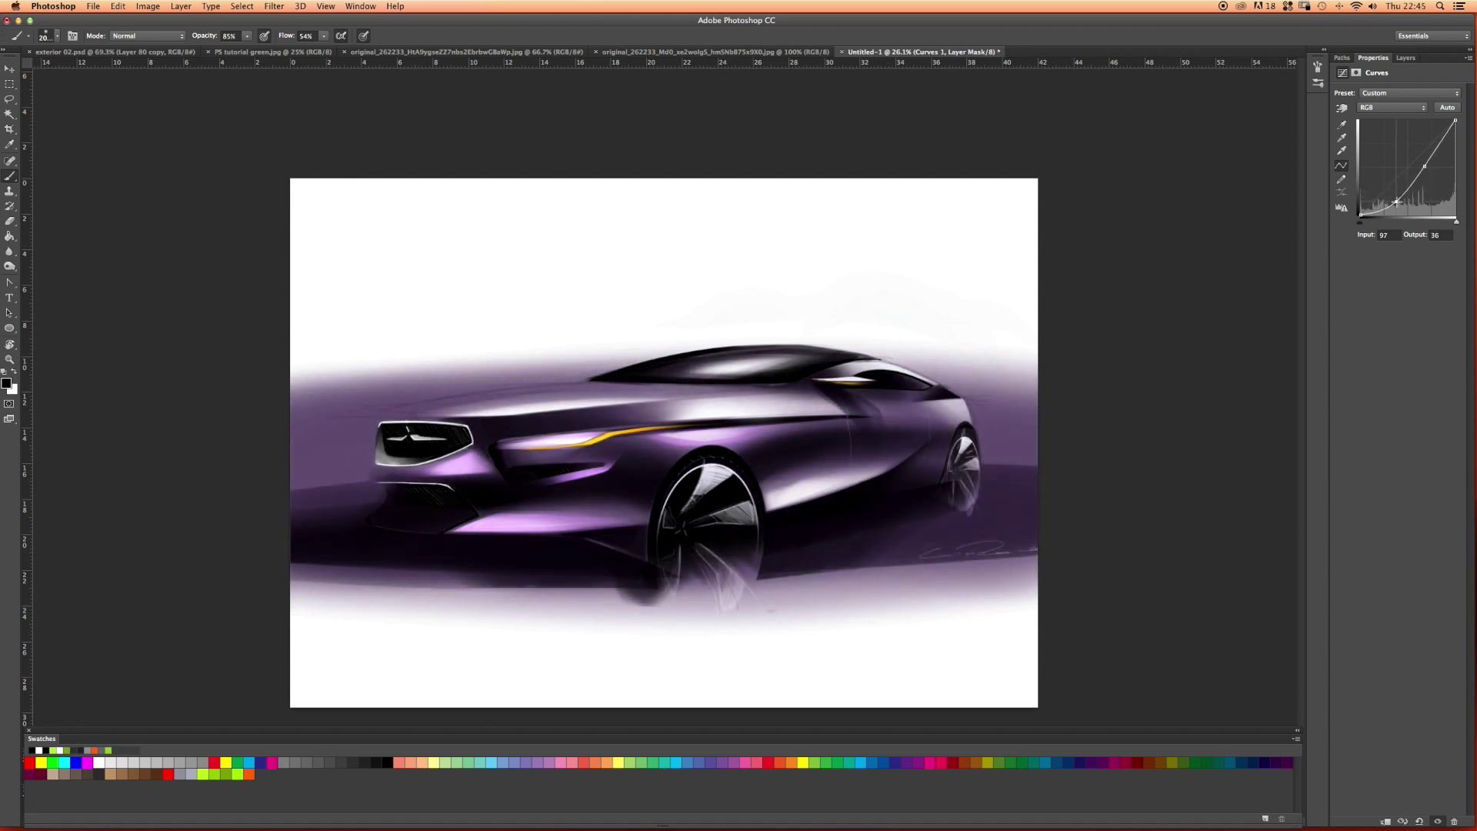
{"action": "mouse_move", "coordinate": [1398, 203]}
{"action": "left_mouse_down"}
{"action": "mouse_move", "coordinate": [1424, 176]}
{"action": "mouse_move", "coordinate": [1413, 166]}
{"action": "mouse_move", "coordinate": [1429, 173]}
{"action": "left_mouse_up"}
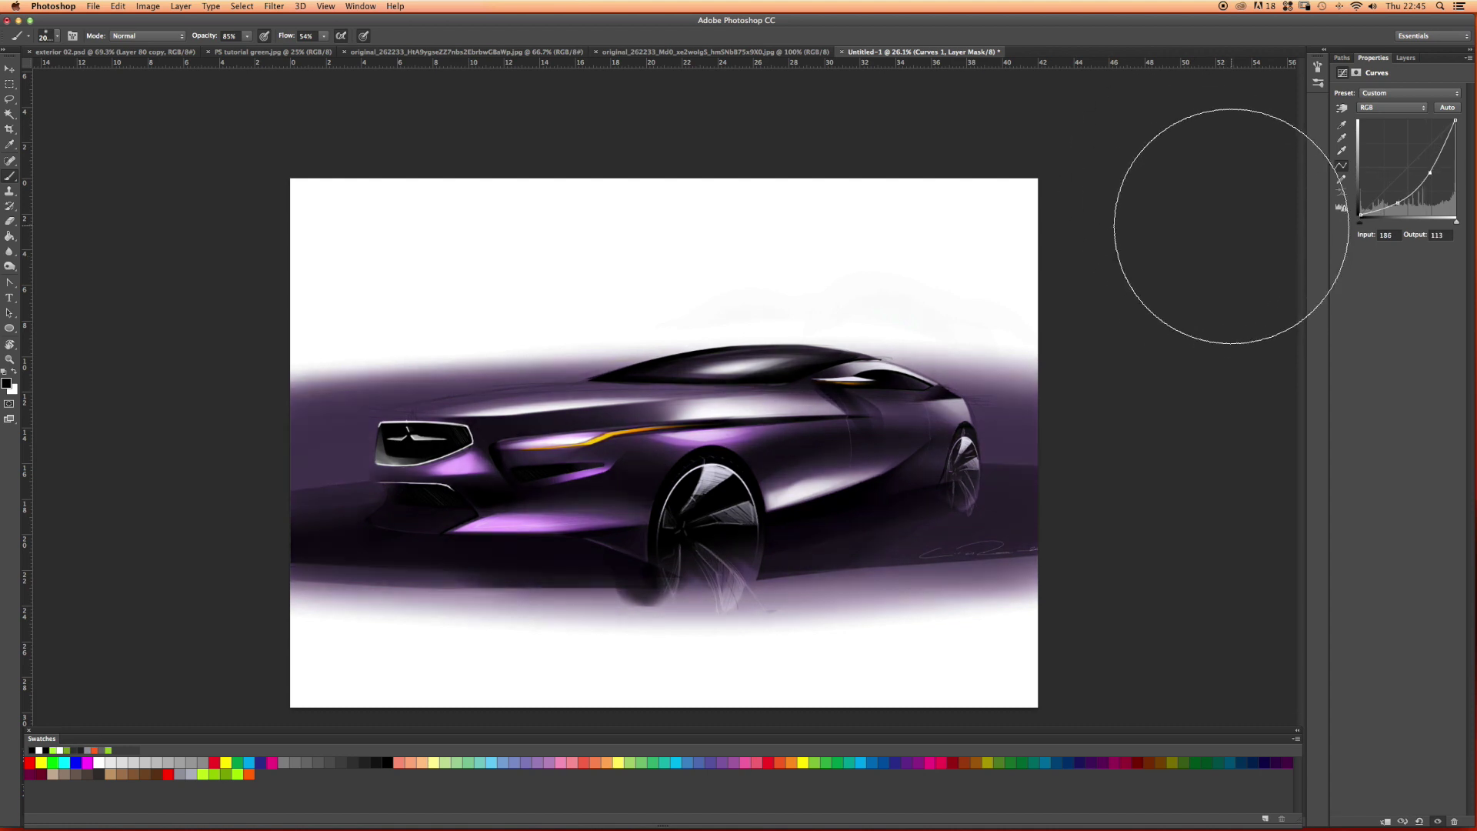
{"action": "left_click", "coordinate": [1404, 60]}
{"action": "left_click", "coordinate": [1409, 822]}
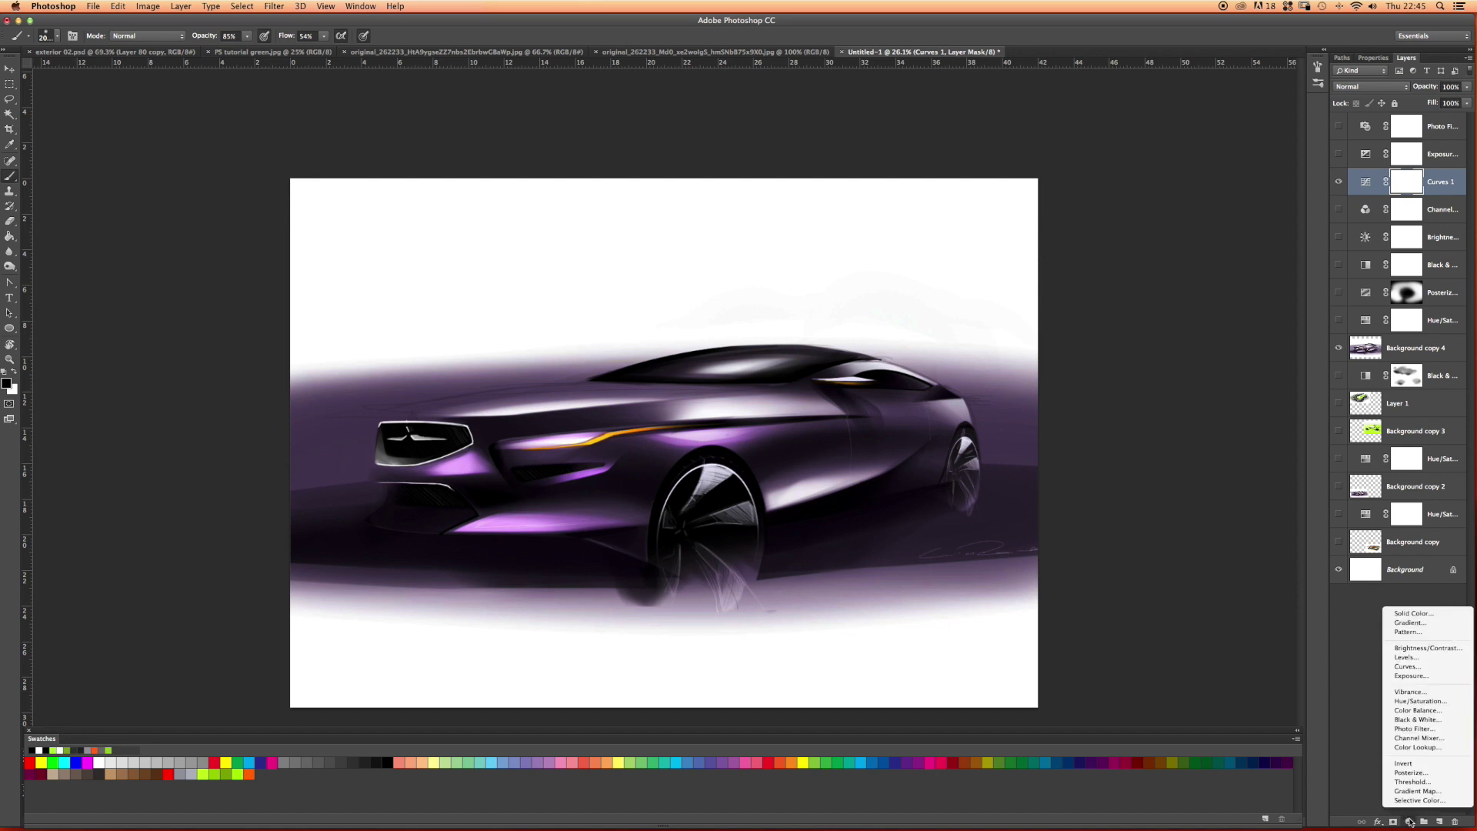
Add an Invert adjustment layer and hide the Curves 1 adjustment
{"action": "left_click", "coordinate": [1401, 764]}
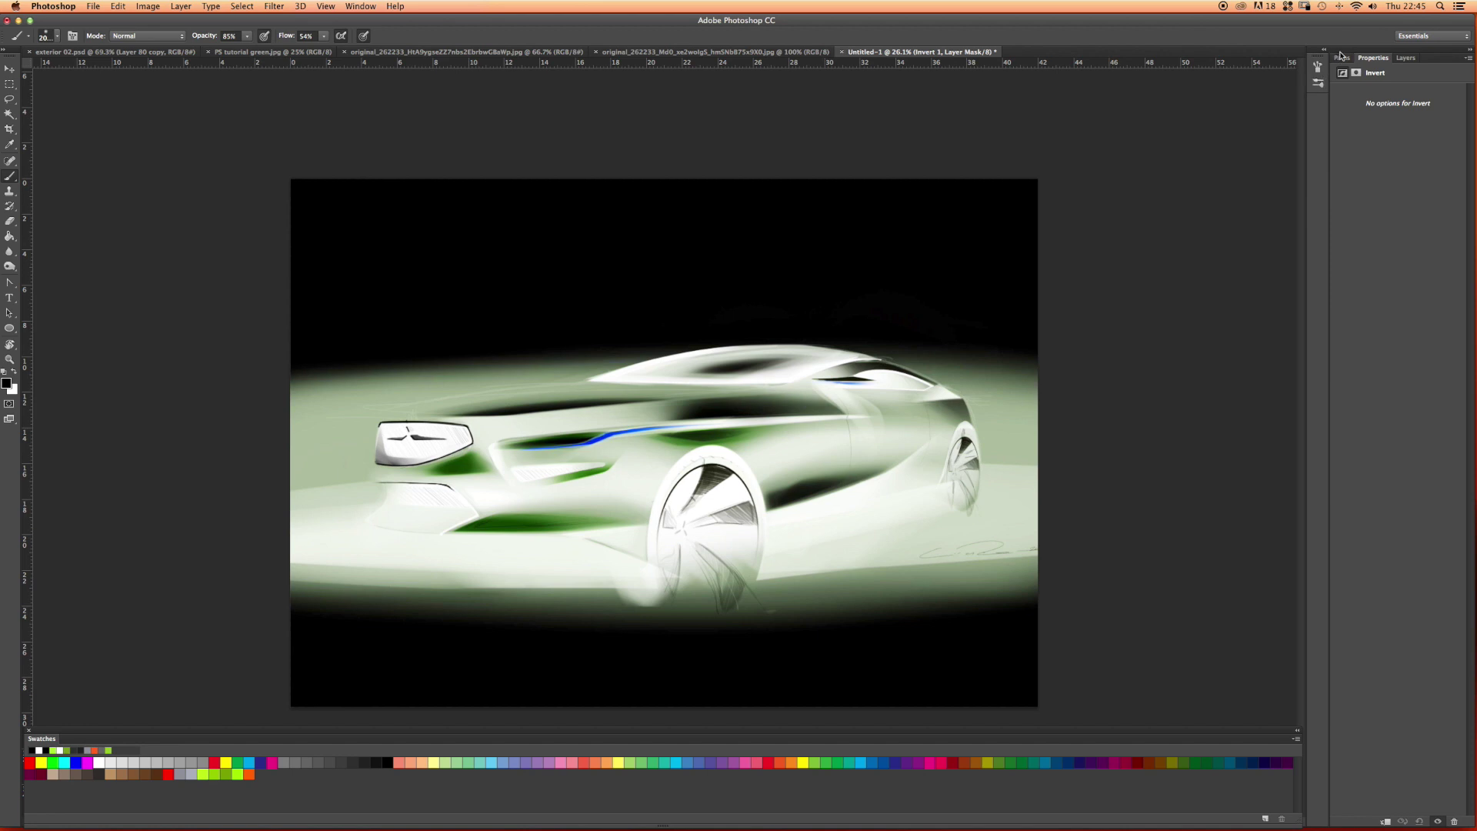
{"action": "left_click", "coordinate": [1406, 58]}
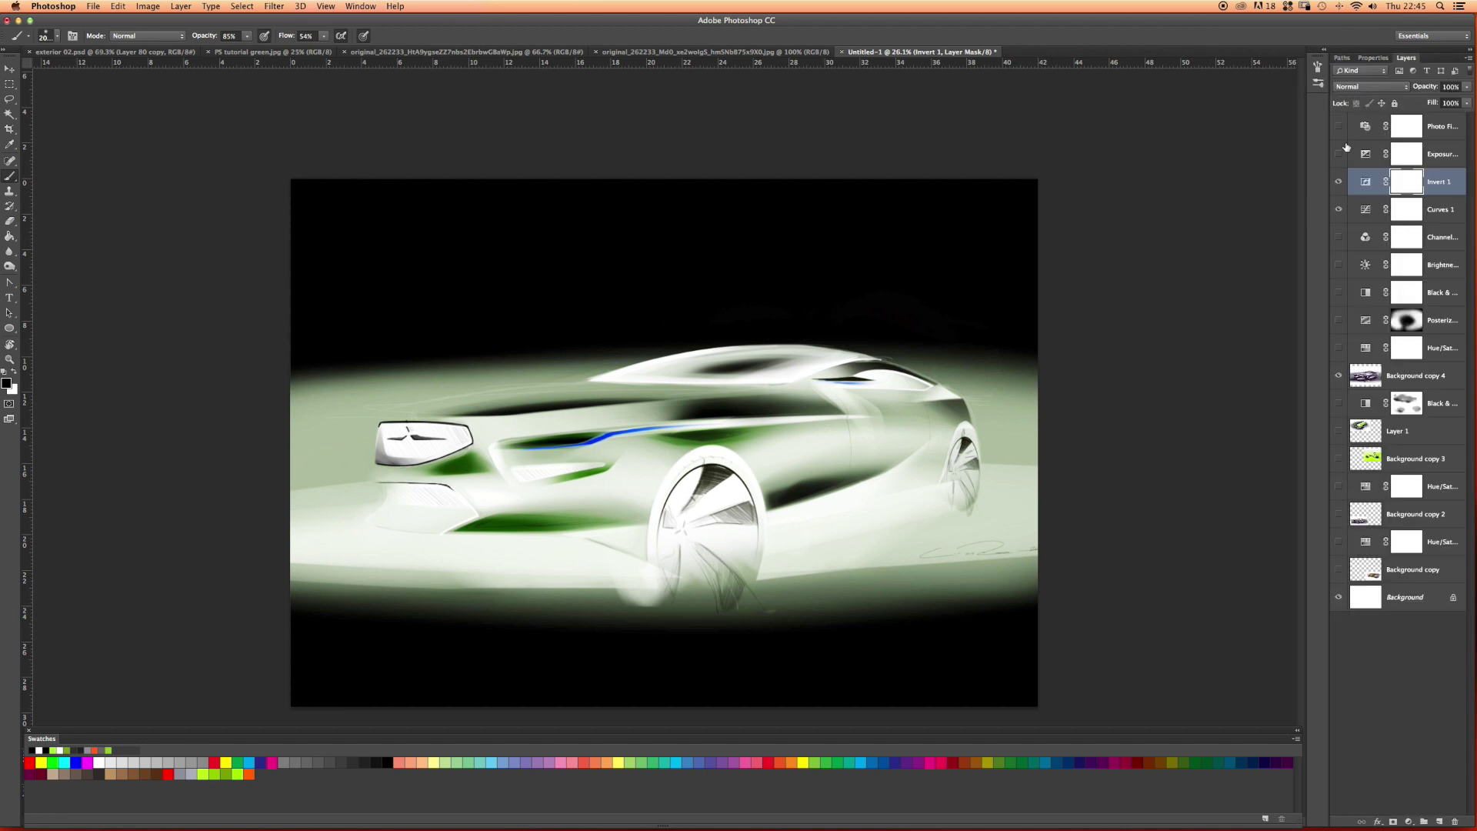
{"action": "left_click", "coordinate": [1338, 210]}
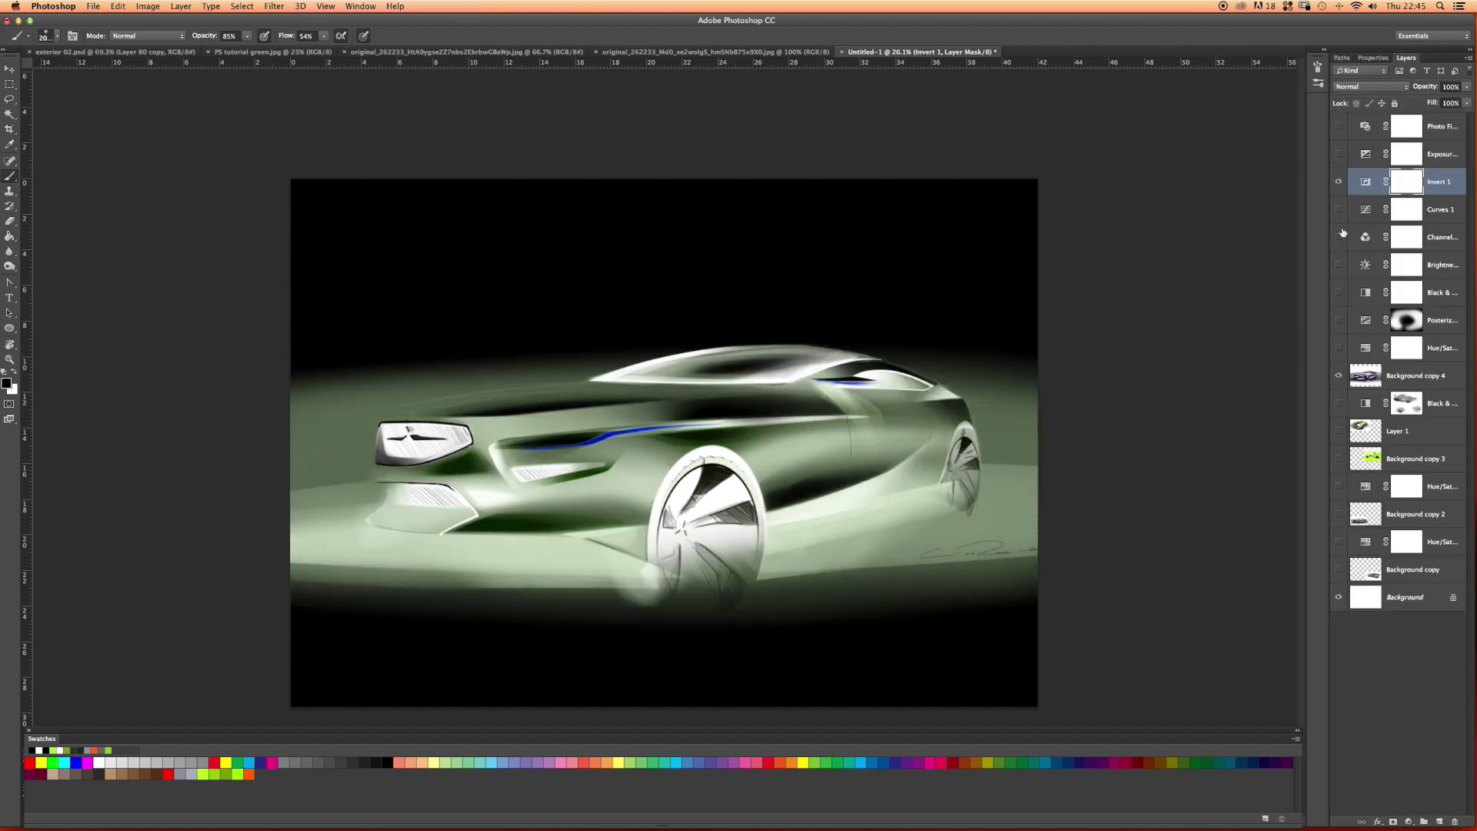
Toggle Invert 1's visibility off and on to compare the green negative with the original
{"action": "left_click", "coordinate": [1338, 183]}
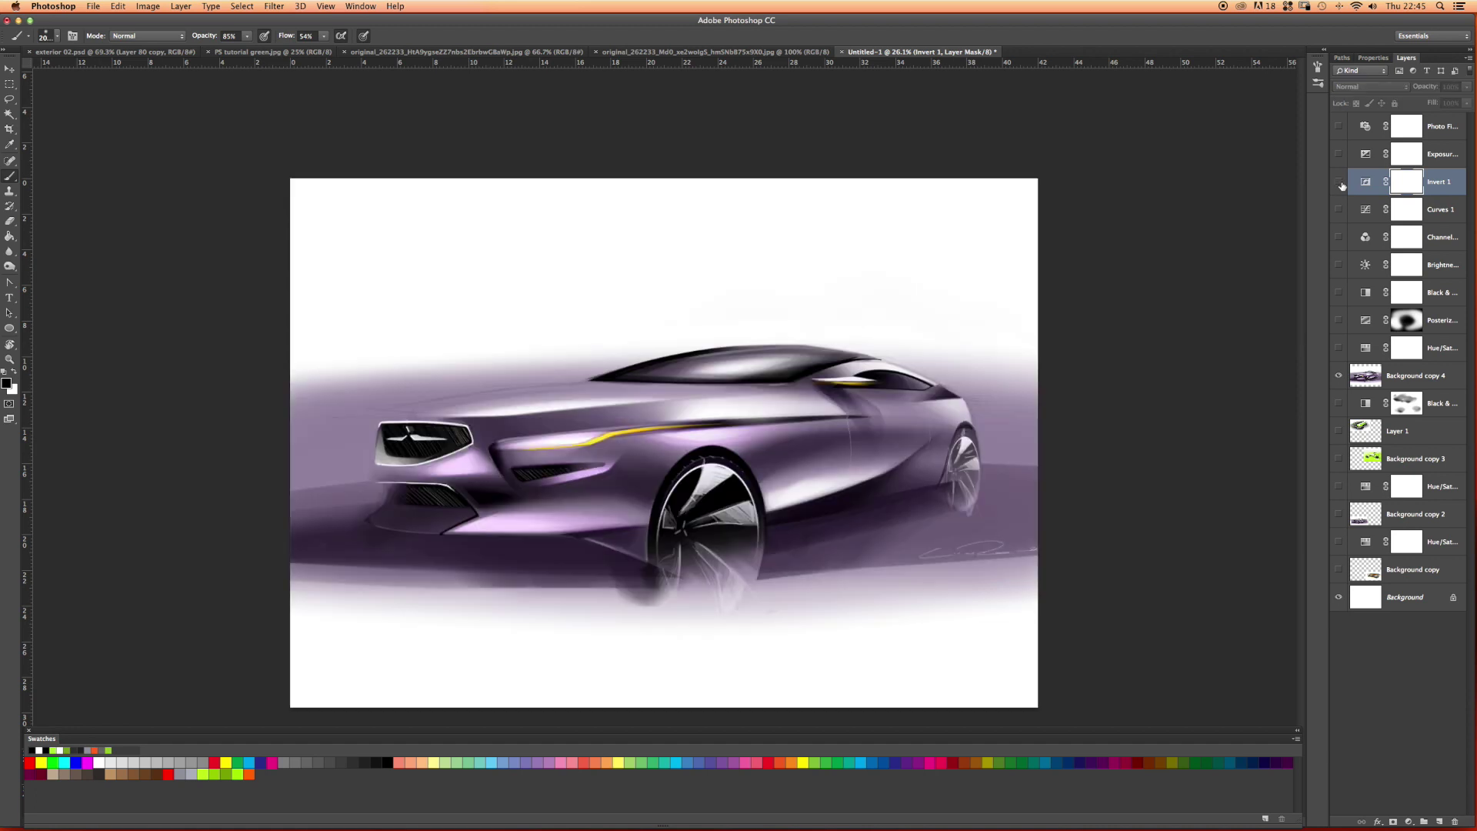
{"action": "left_click", "coordinate": [1339, 182]}
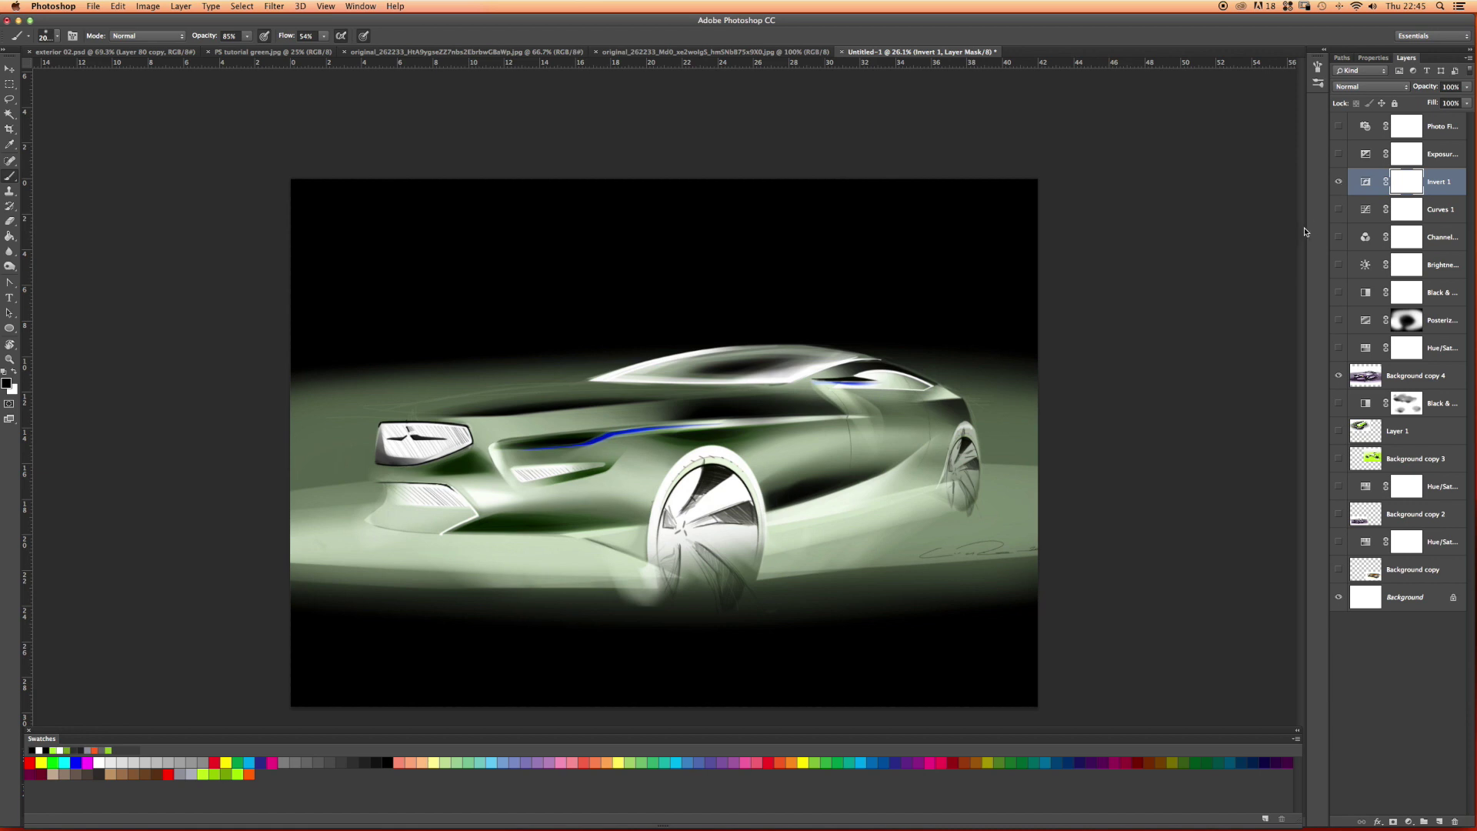
{"action": "left_click", "coordinate": [1339, 183]}
{"action": "left_click", "coordinate": [1339, 183]}
Check the Invert 1 properties, then turn on the Exposure adjustment layer
{"action": "double_click", "coordinate": [1365, 182]}
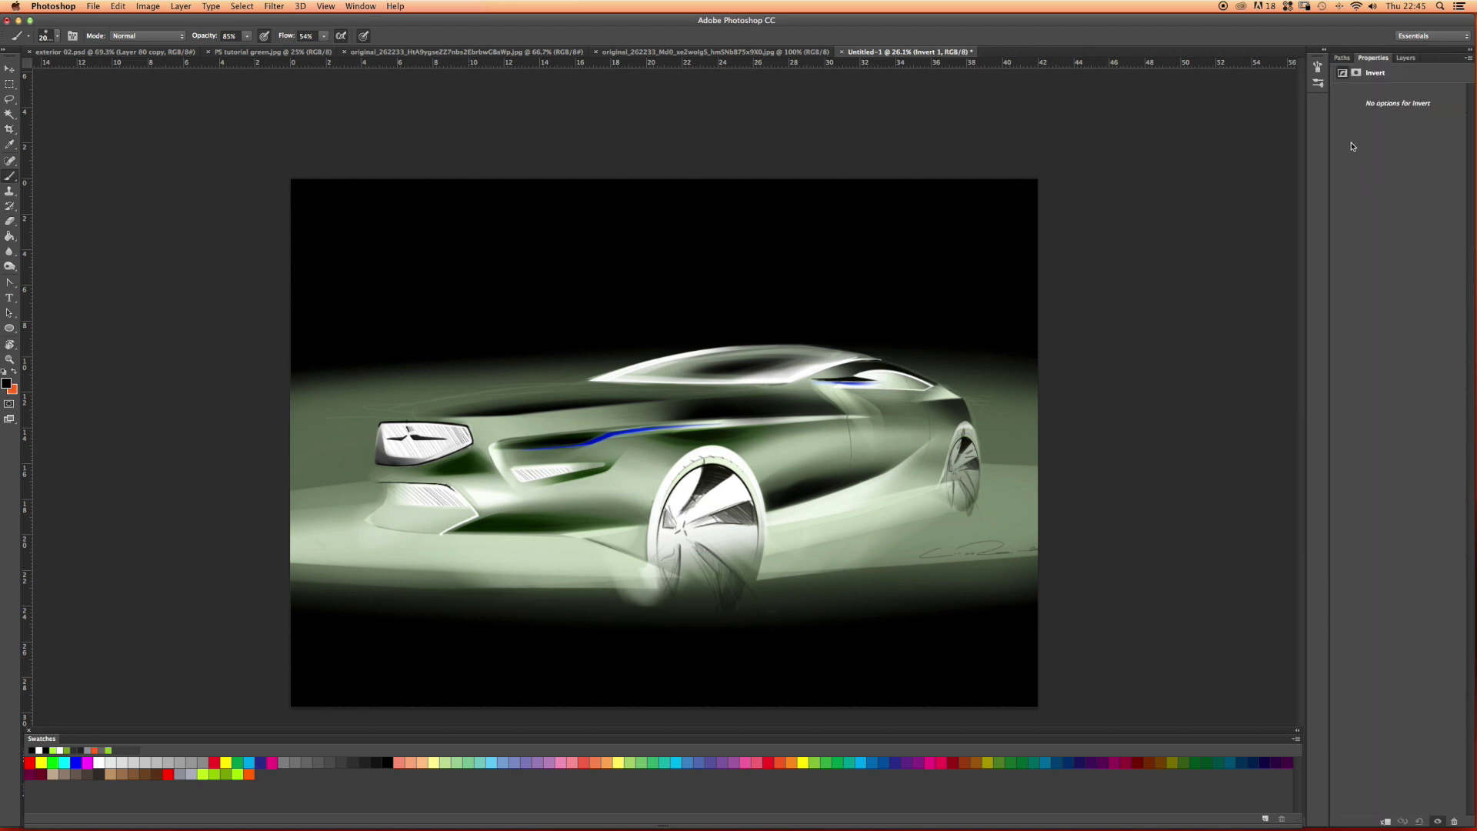
{"action": "left_click", "coordinate": [1404, 59]}
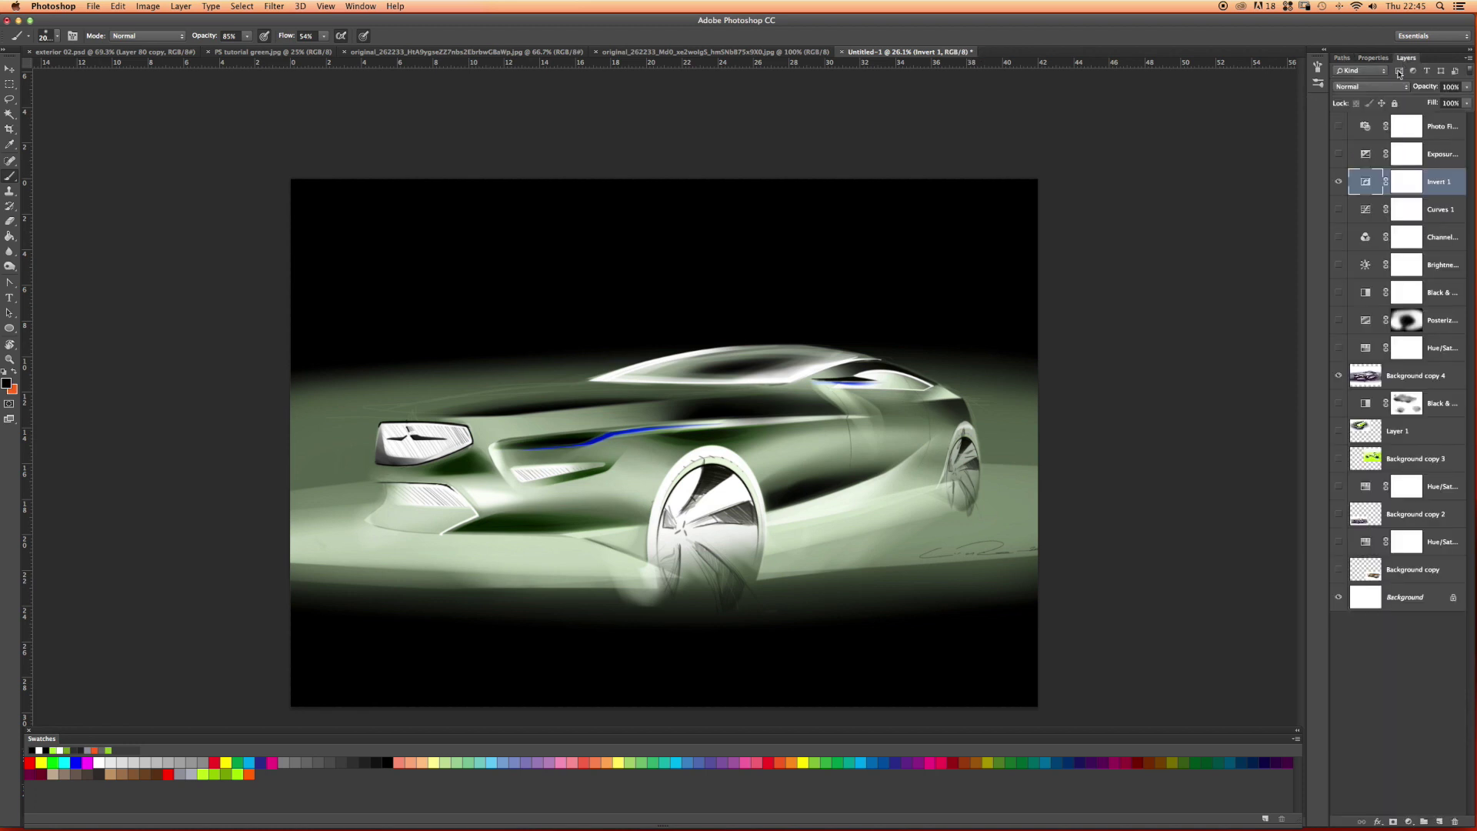
{"action": "left_click", "coordinate": [1339, 155]}
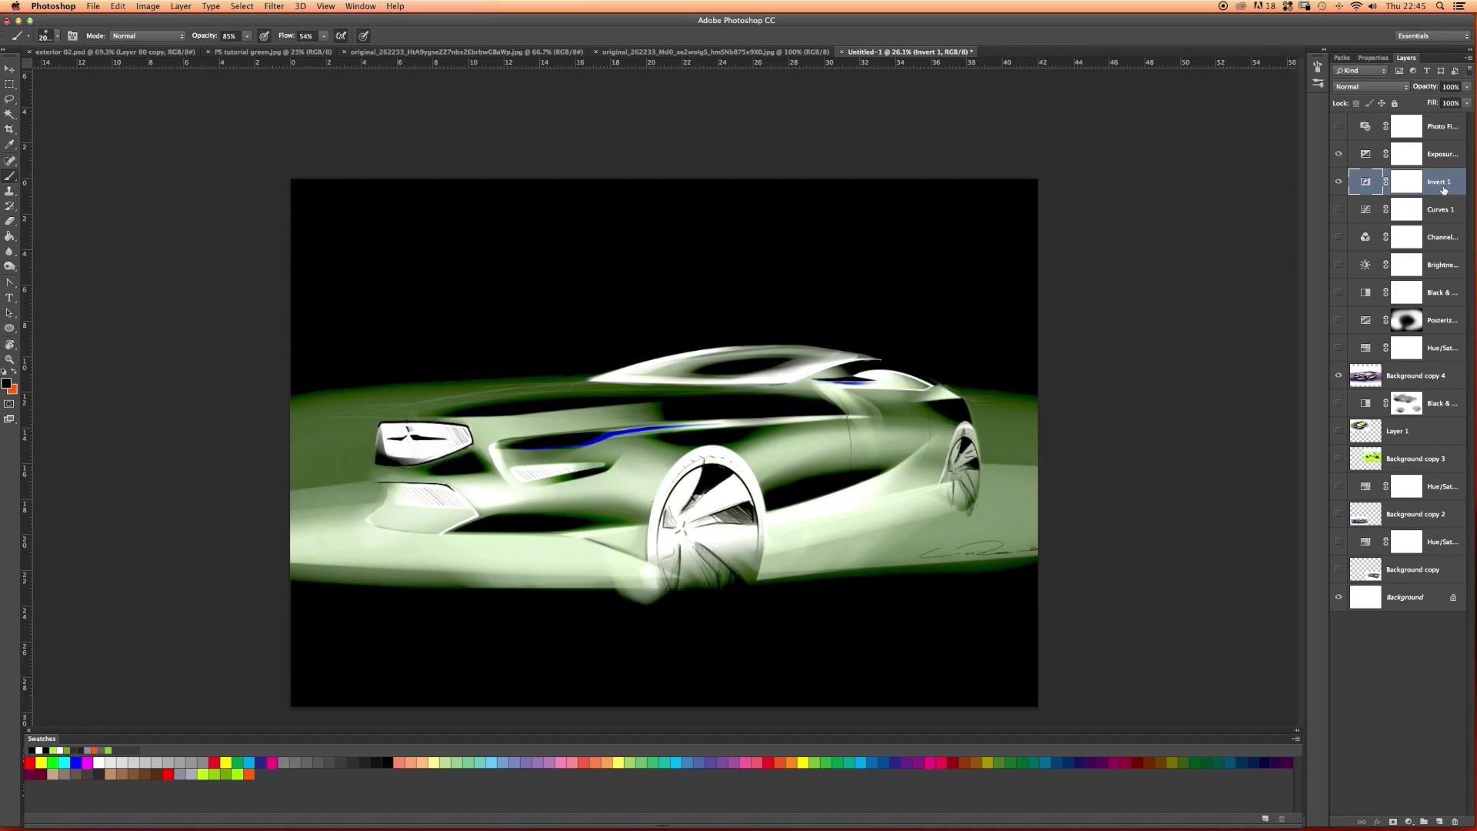
Move Invert 1 below Brightness/Contrast 1 and switch Brightness/Contrast on, comparing its effect
{"action": "left_click_drag", "start_coordinate": [1443, 190], "coordinate": [1419, 279]}
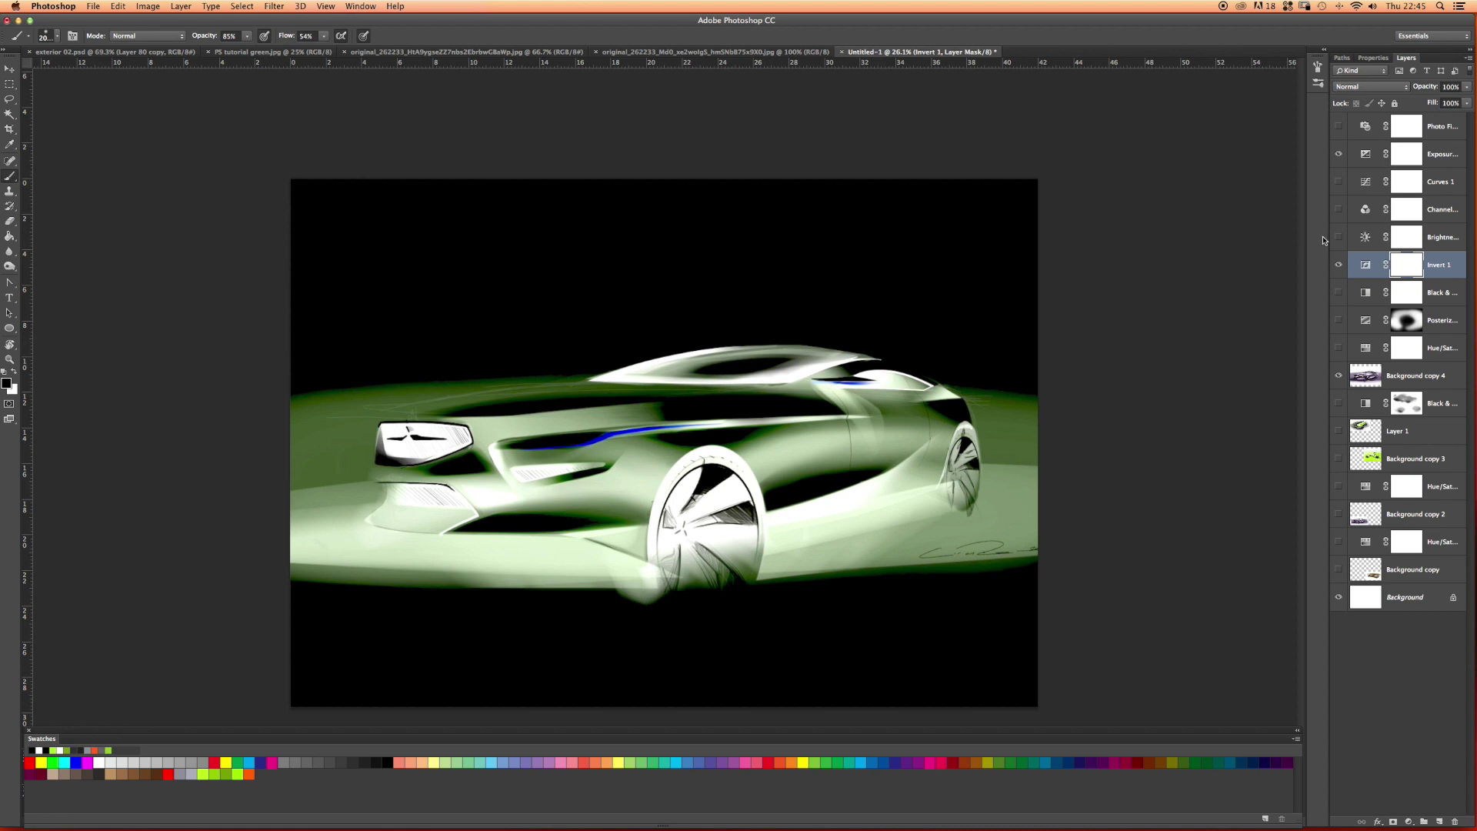
{"action": "left_click", "coordinate": [1338, 237]}
{"action": "left_click", "coordinate": [1340, 243]}
{"action": "left_click", "coordinate": [1338, 243]}
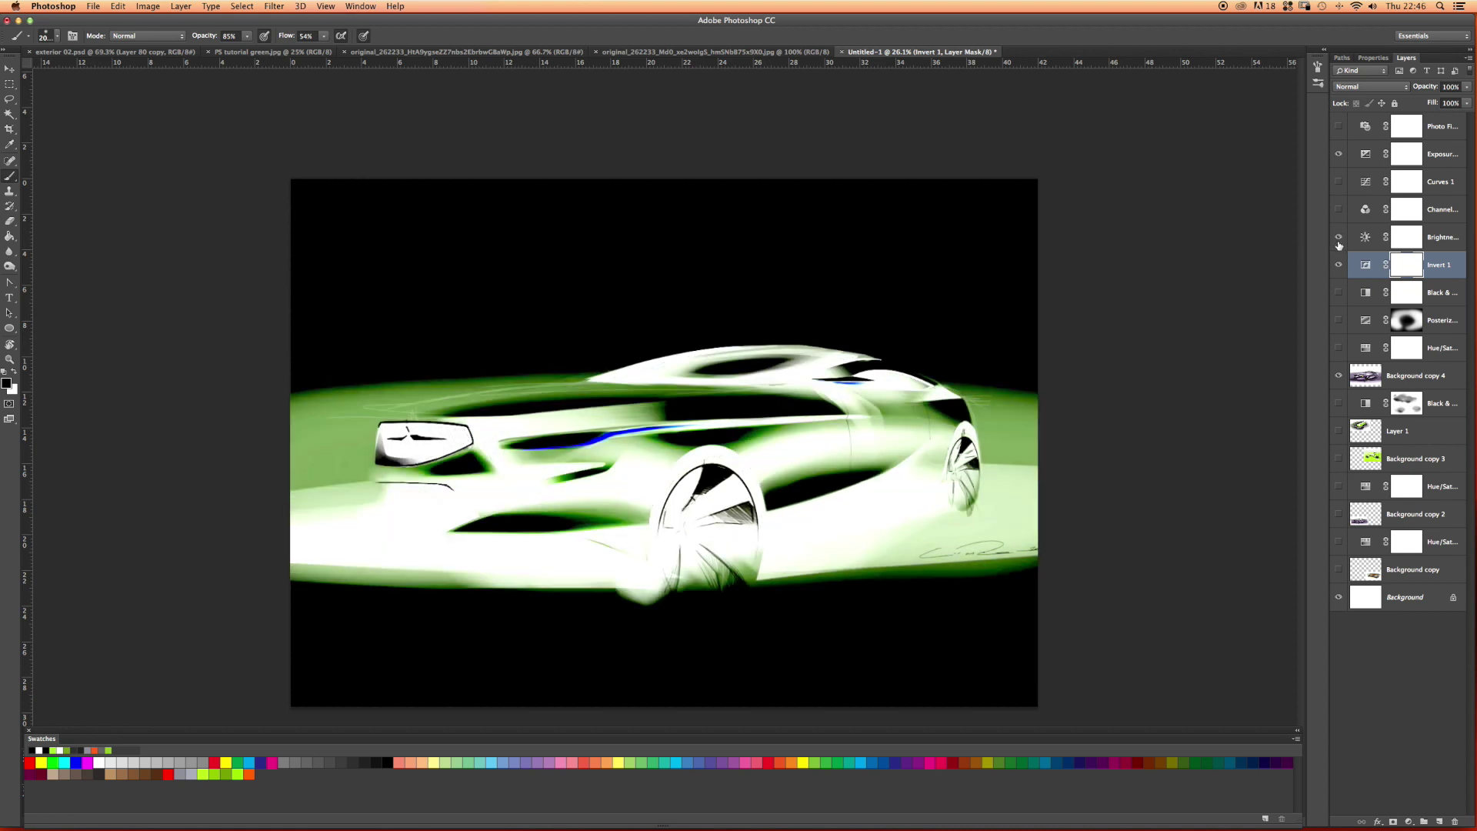